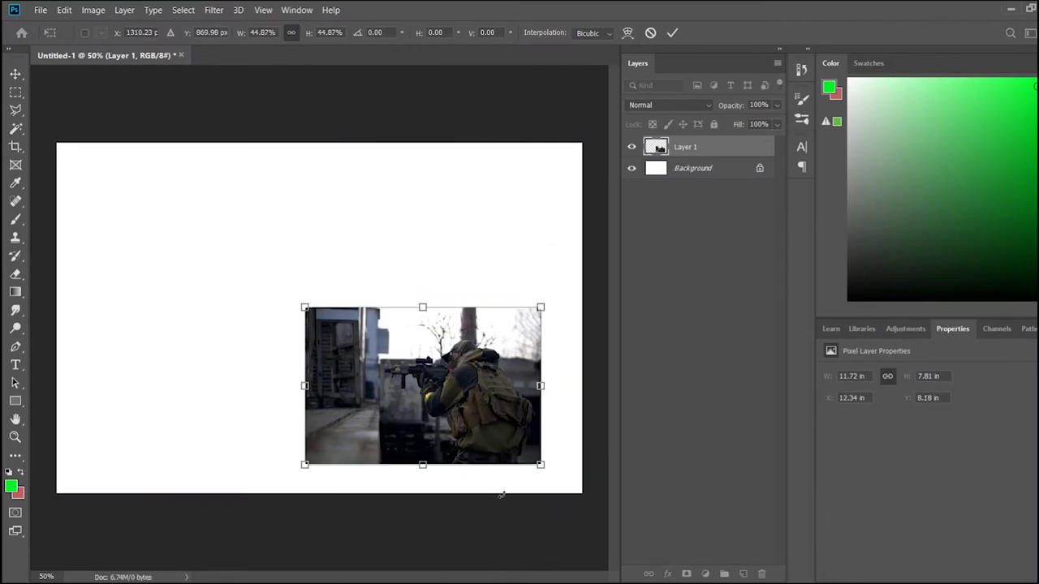
Nudge the soldier image and enlarge the room photo to cover the canvas
drag(428, 404, 437, 400)
key(Return)
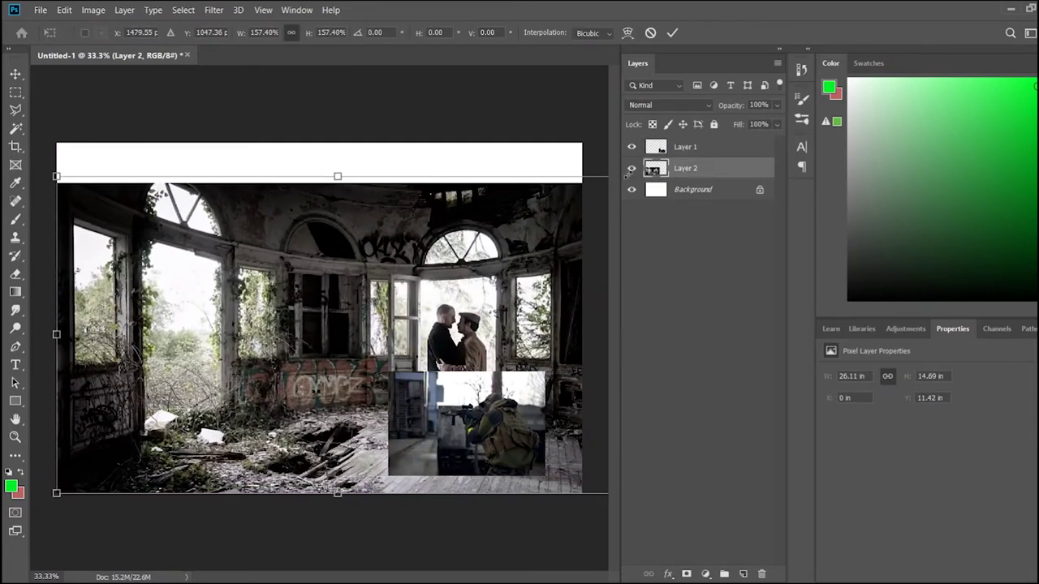
drag(609, 184, 720, 118)
mouse_move(346, 343)
mouse_down()
mouse_move(380, 355)
mouse_move(363, 357)
mouse_up()
key(ctrl+minus)
key(ctrl+minus)
key(Return)
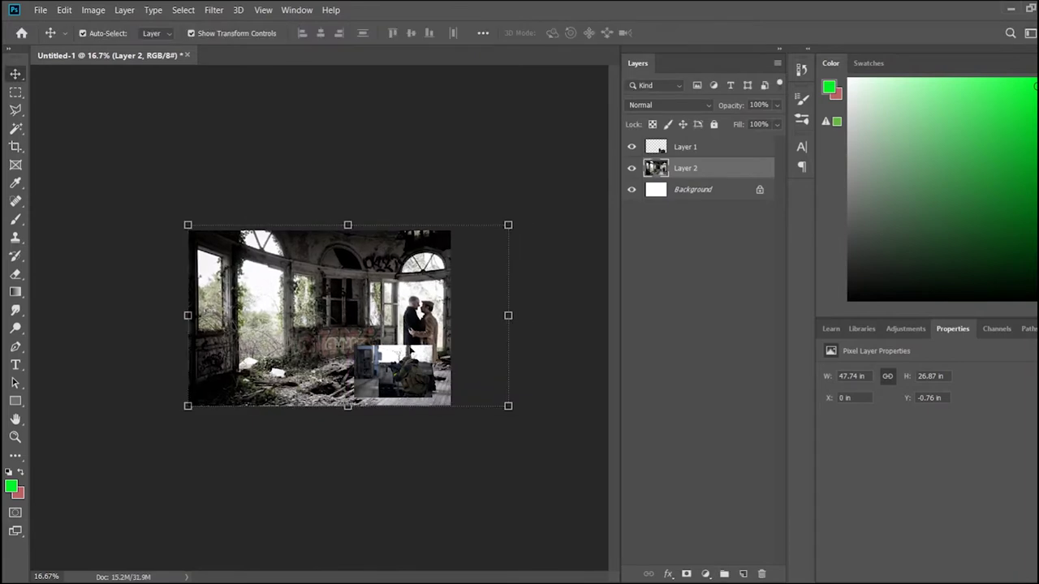
click(451, 431)
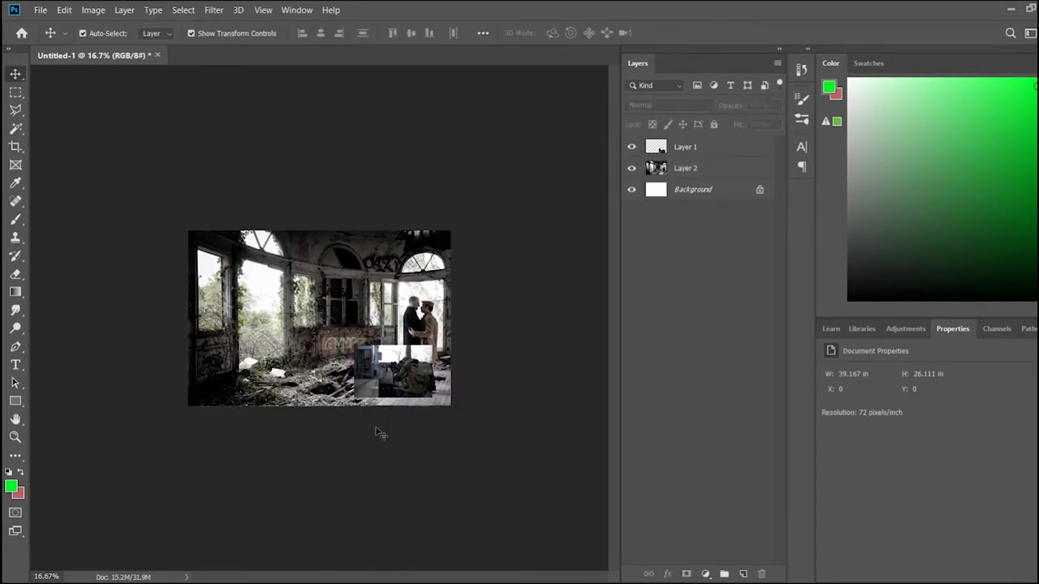
Enlarge the soldier image over the lower right and shift it slightly right
click(397, 373)
key(ctrl+t)
drag(343, 324, 289, 305)
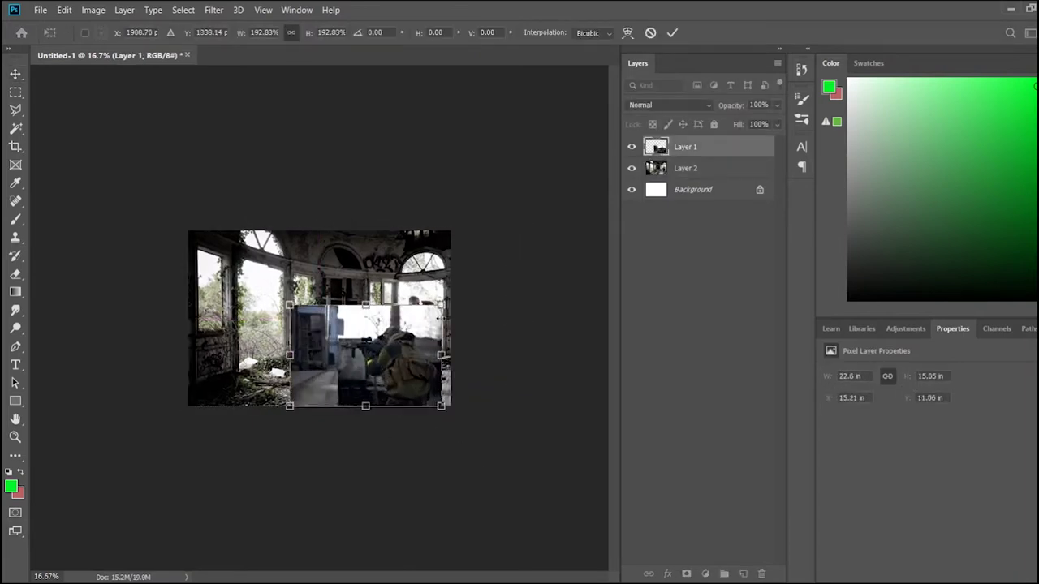
key(Return)
click(288, 475)
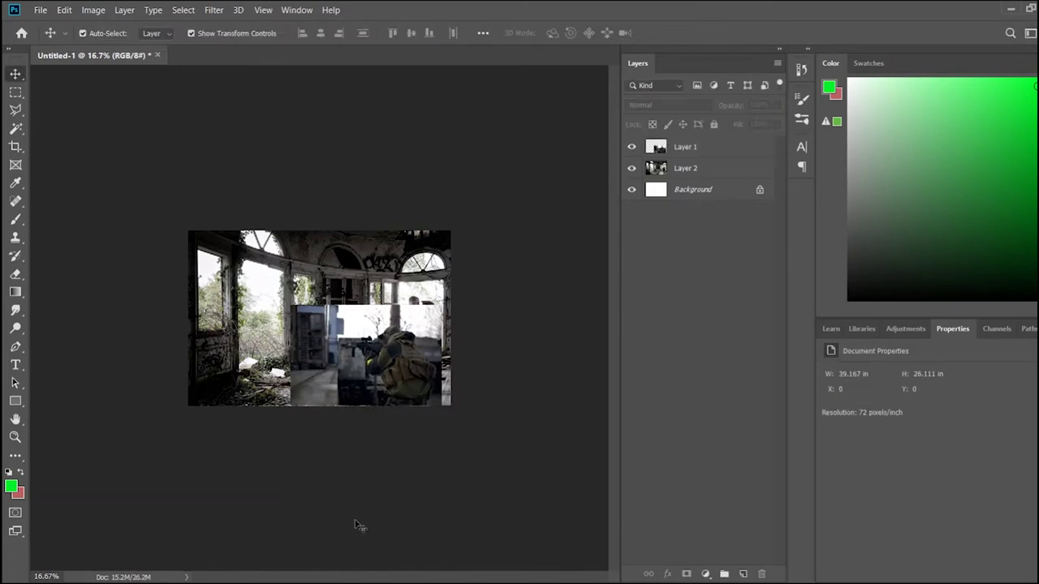
drag(374, 357, 383, 357)
click(378, 463)
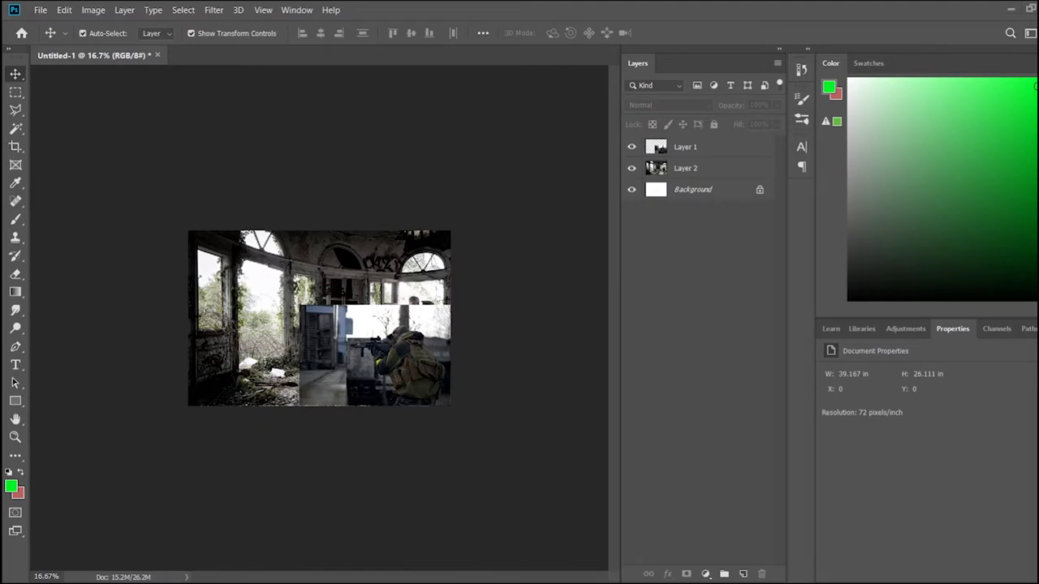
Paste the building photo, move it left and scale it to full height
key(ctrl+v)
drag(319, 318, 228, 327)
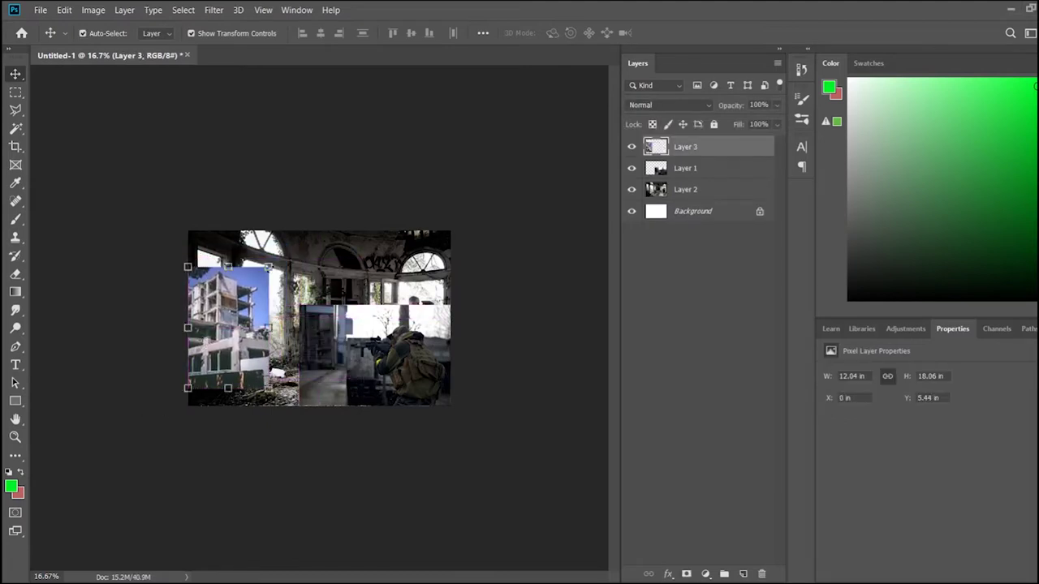
key(ctrl+t)
drag(269, 266, 296, 231)
key(Return)
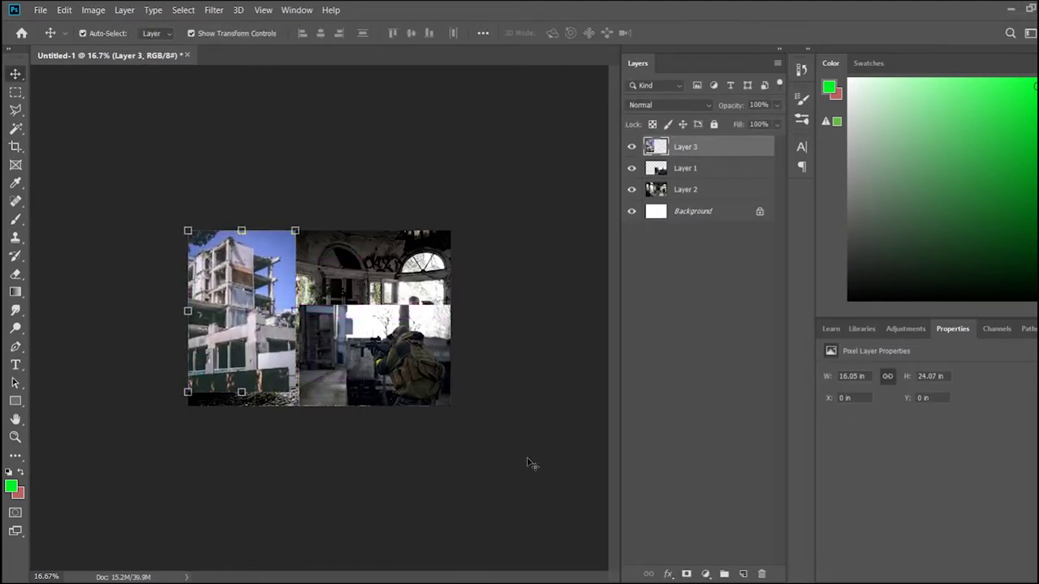
click(534, 465)
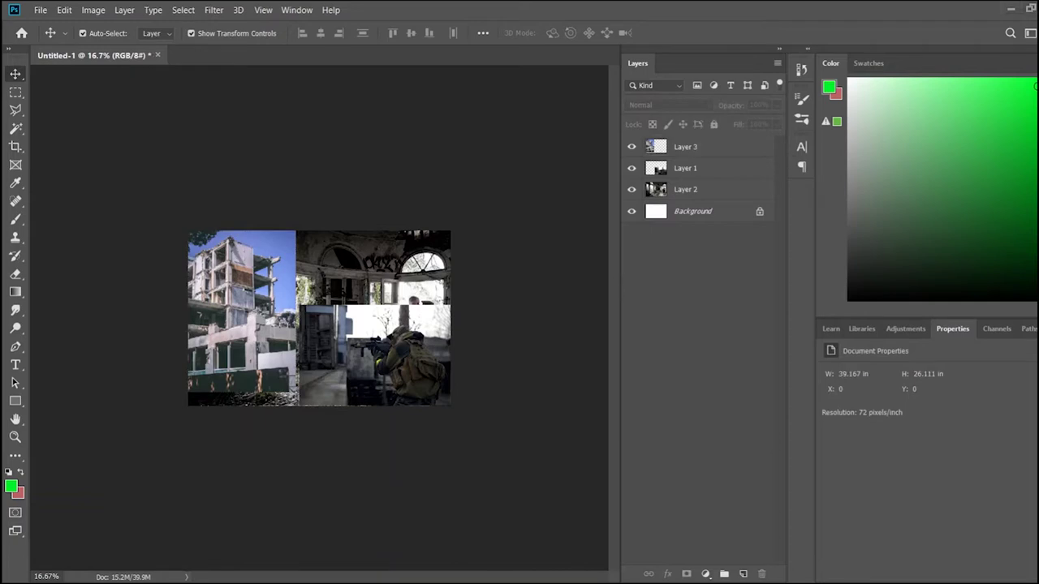
Paste the smoke-flare photo at the upper right and place it below the soldier layer
key(ctrl+v)
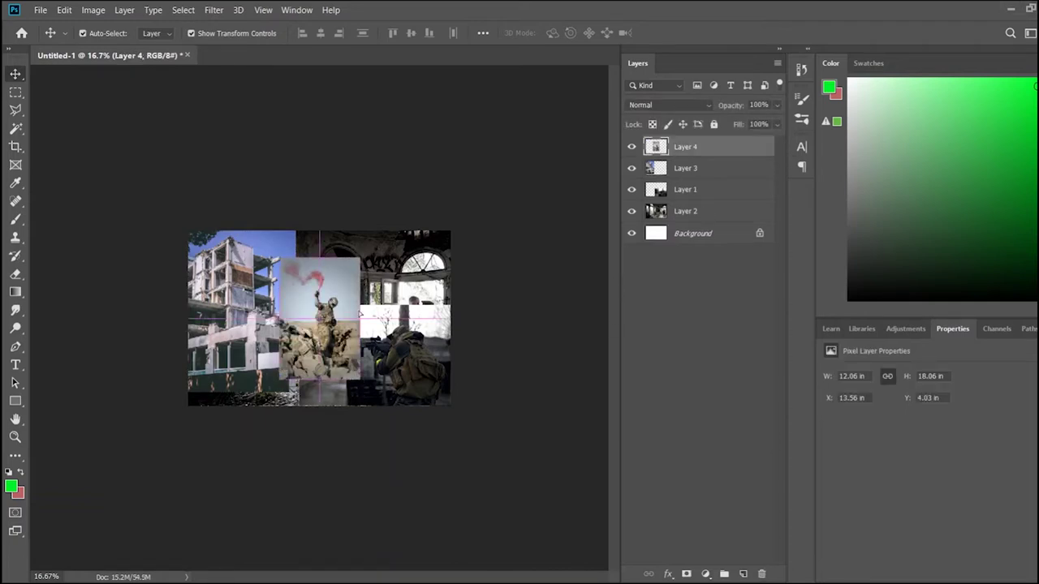
drag(336, 324, 413, 301)
drag(685, 147, 707, 195)
click(583, 335)
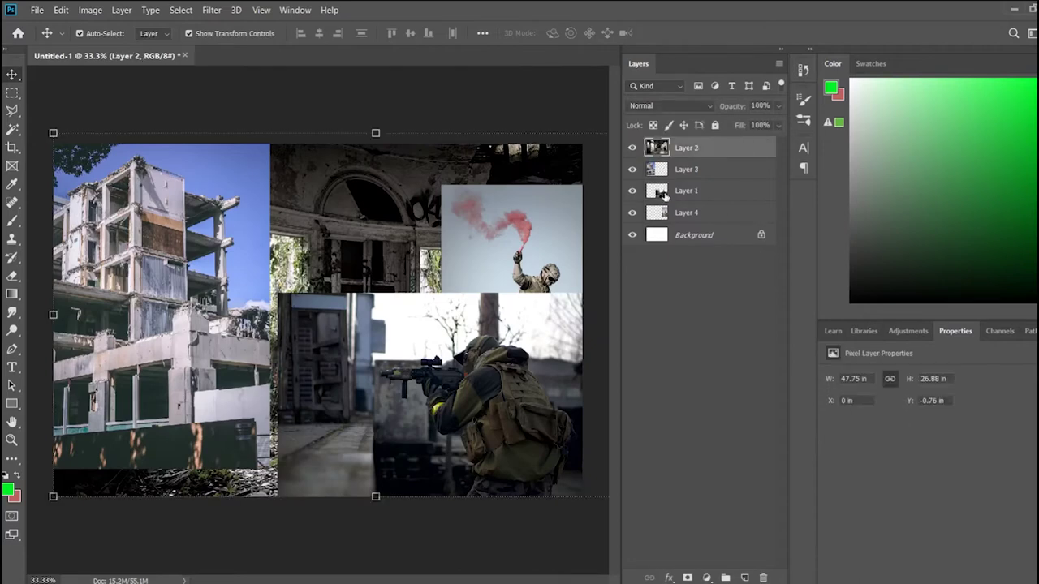
Add a layer mask to the room photo and paint black over the upper-left window
click(743, 148)
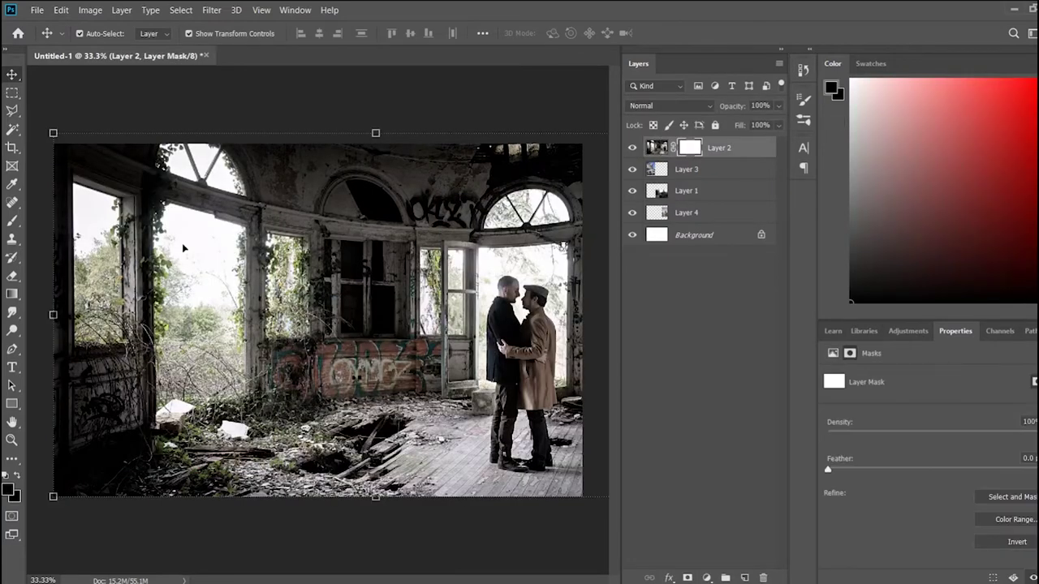
click(11, 220)
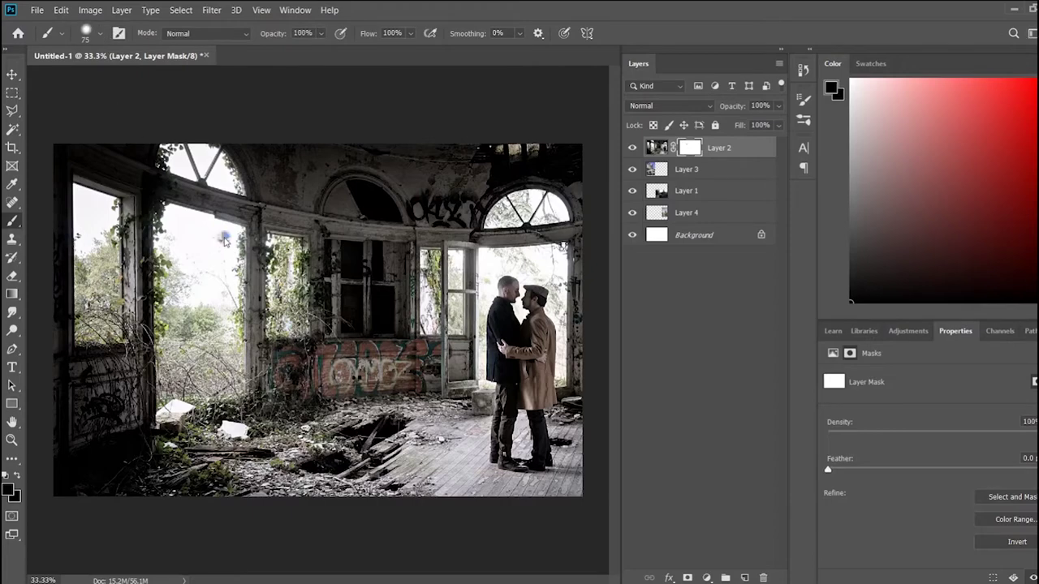
key(ctrl+1)
scroll(247, 280, left, 5)
scroll(247, 280, up, 3)
scroll(247, 280, up, 3)
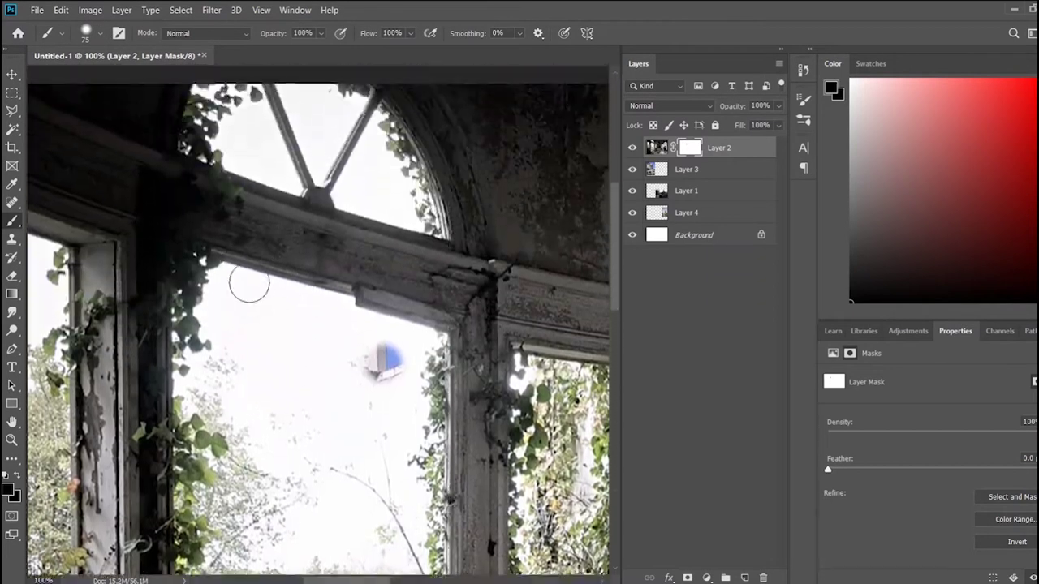
scroll(247, 280, down, 1)
mouse_move(227, 266)
mouse_down()
mouse_move(349, 300)
mouse_move(406, 348)
mouse_move(397, 474)
mouse_move(284, 528)
mouse_move(288, 466)
mouse_move(195, 349)
mouse_move(222, 267)
mouse_up()
mouse_move(272, 333)
mouse_down()
mouse_move(325, 389)
mouse_move(357, 495)
mouse_move(410, 499)
mouse_up()
scroll(400, 442, down, 3)
scroll(399, 443, down, 2)
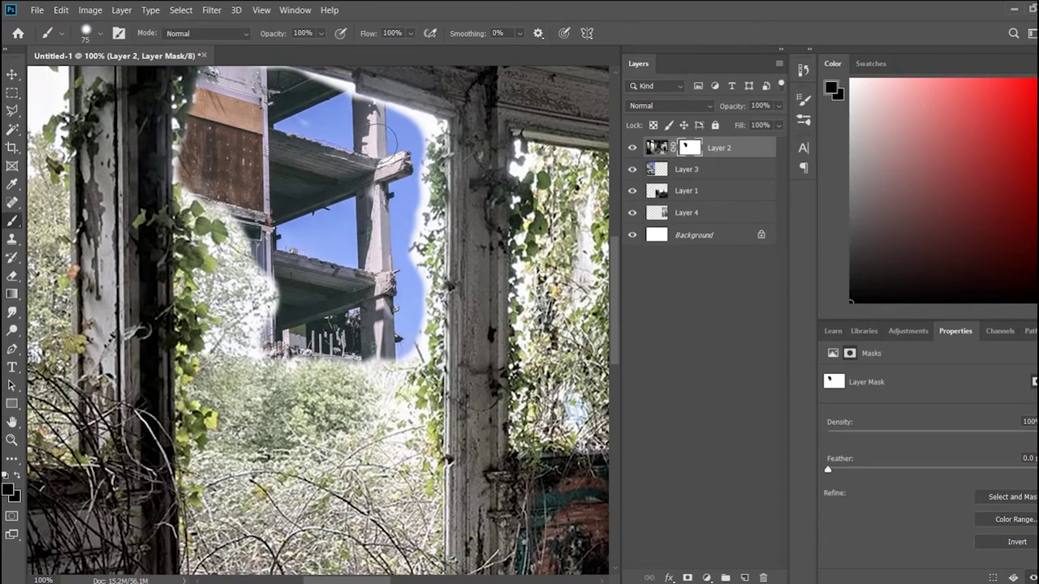
At 35% brush opacity, reveal the building and hide white halos along window edge, sill and beam
key(3)
key(5)
mouse_move(406, 361)
mouse_down()
mouse_move(378, 385)
mouse_move(397, 463)
mouse_up()
mouse_move(285, 351)
mouse_down()
mouse_move(235, 341)
mouse_move(260, 276)
mouse_move(227, 309)
mouse_move(258, 283)
mouse_move(236, 223)
mouse_up()
scroll(392, 255, up, 5)
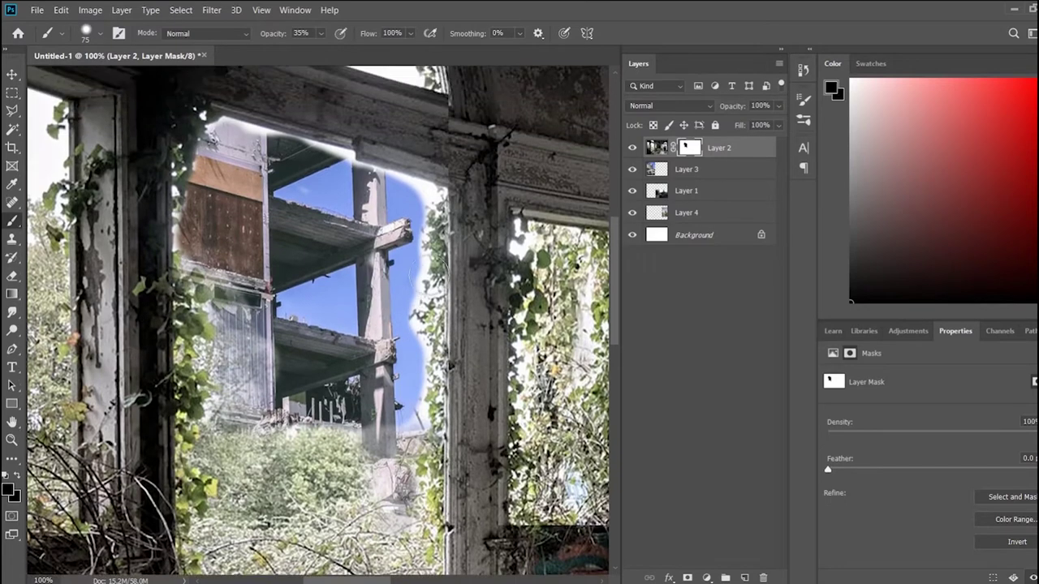
drag(418, 366, 416, 293)
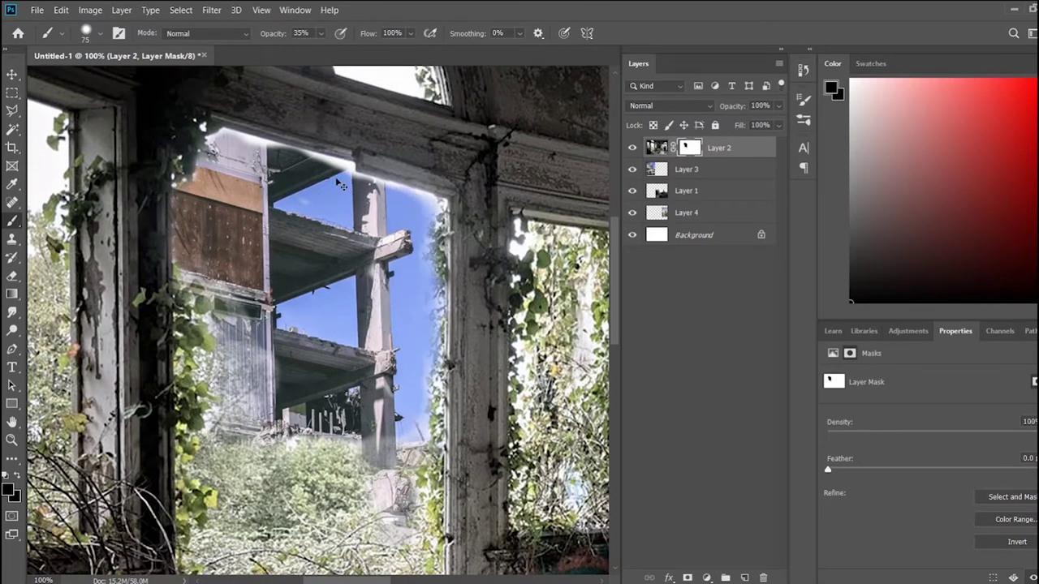
scroll(340, 185, up, 5)
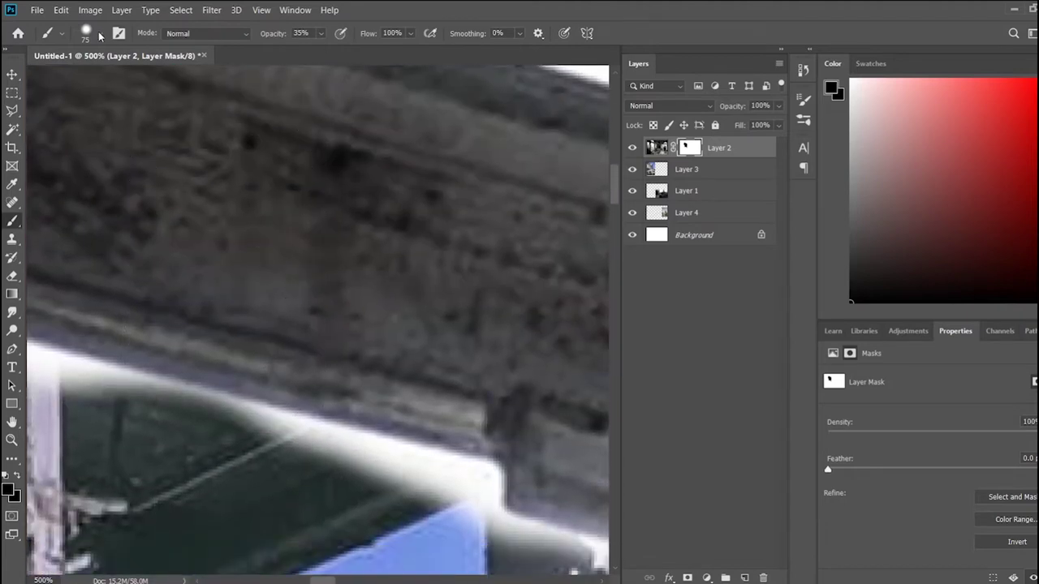
mouse_move(288, 430)
mouse_down()
mouse_move(412, 466)
mouse_move(452, 498)
mouse_move(479, 463)
mouse_move(200, 406)
mouse_move(222, 405)
mouse_move(81, 365)
mouse_up()
scroll(89, 365, down, 5)
mouse_move(179, 357)
mouse_down()
mouse_move(292, 308)
mouse_move(558, 395)
mouse_up()
scroll(558, 395, down, 5)
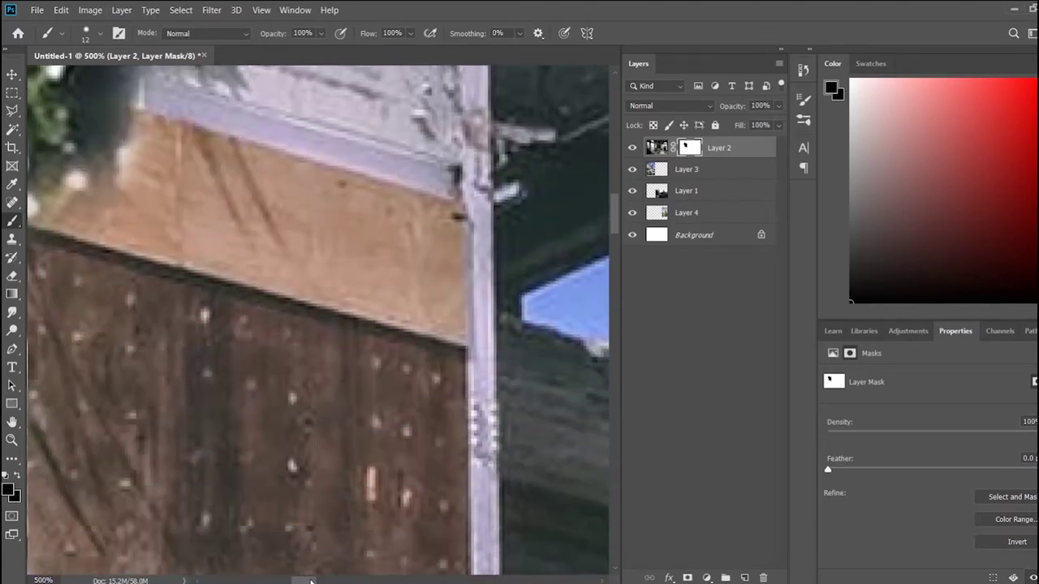
scroll(558, 395, down, 5)
mouse_move(154, 142)
mouse_down()
mouse_move(324, 195)
mouse_move(568, 325)
mouse_move(168, 174)
mouse_move(523, 338)
mouse_move(568, 418)
mouse_up()
scroll(569, 418, right, 5)
scroll(278, 348, down, 3)
Continue masking the window at 43% brush opacity
key(4)
key(3)
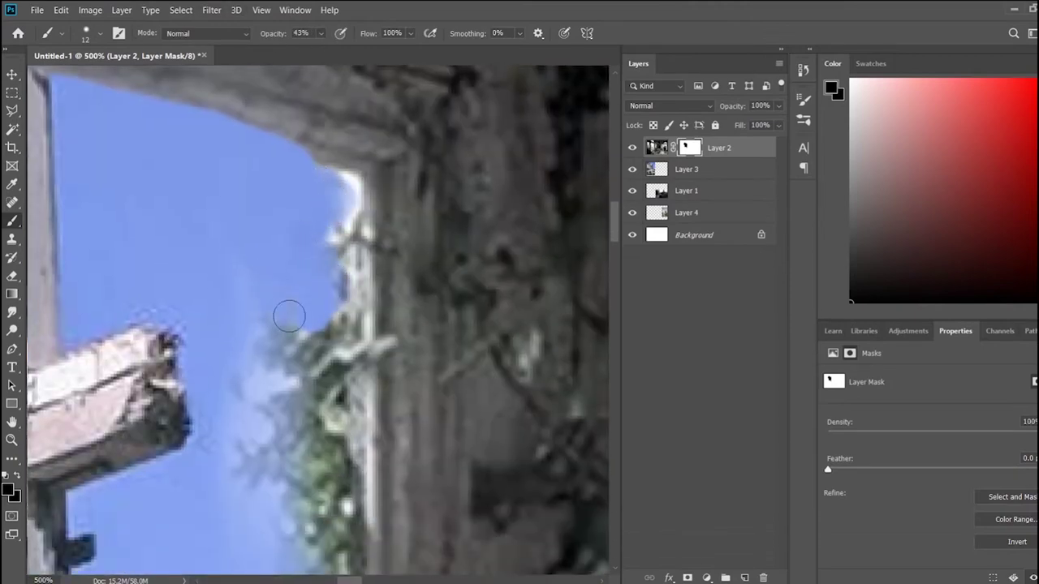
mouse_move(287, 308)
mouse_down()
mouse_move(336, 173)
mouse_move(274, 279)
mouse_move(325, 422)
mouse_up()
scroll(336, 174, down, 3)
scroll(336, 173, down, 3)
scroll(336, 173, down, 3)
scroll(291, 458, down, 2)
scroll(291, 459, down, 3)
scroll(291, 459, down, 3)
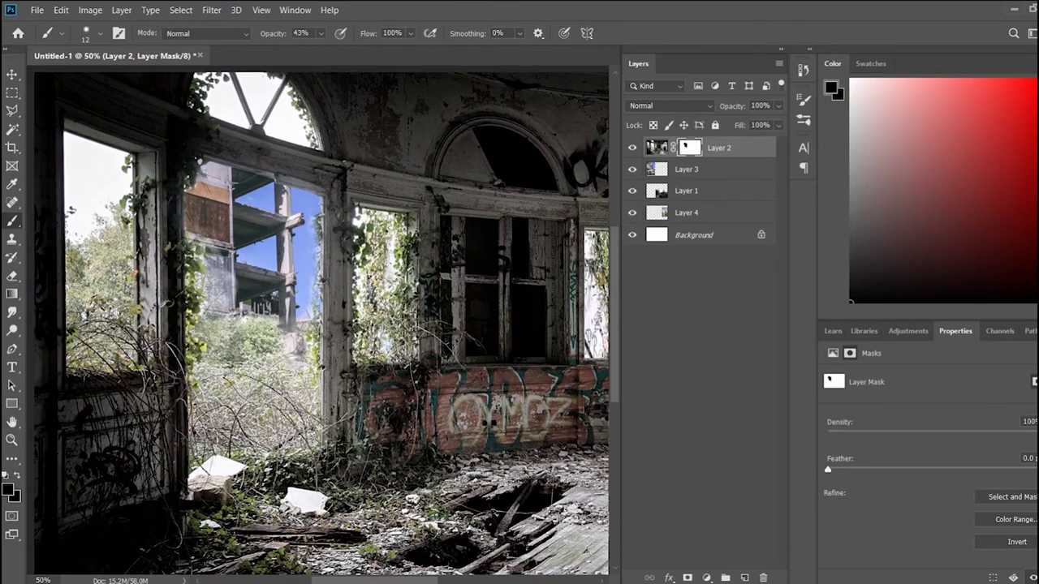
scroll(324, 324, up, 2)
scroll(218, 299, up, 5)
scroll(219, 300, up, 3)
scroll(203, 203, down, 2)
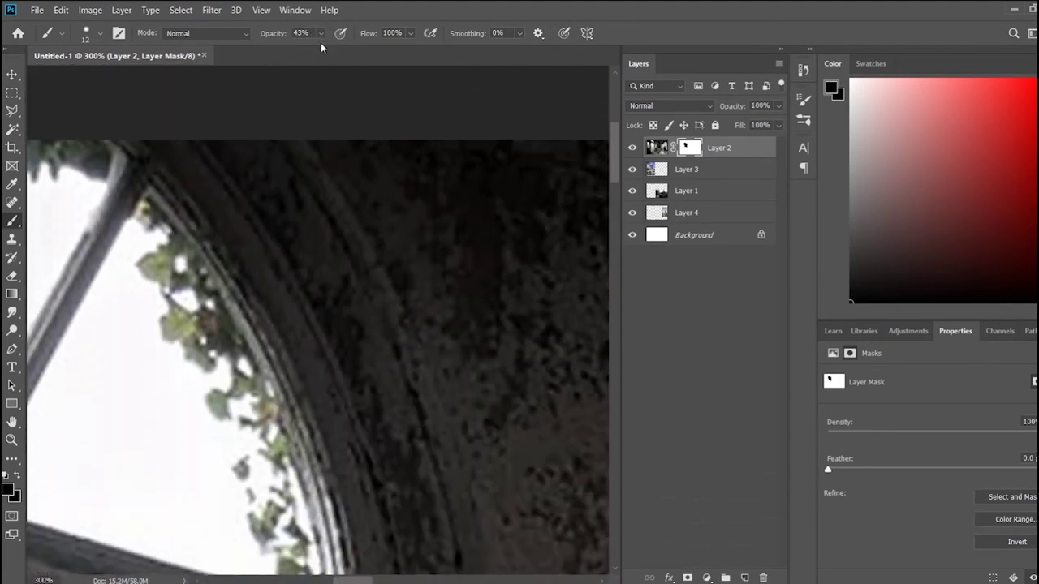
drag(146, 85, 190, 148)
Undo the stray stroke and, at 100% opacity, reveal sky along the arched window's frame and vines
key(ctrl+z)
key(0)
scroll(195, 243, left, 5)
mouse_move(140, 333)
mouse_down()
mouse_move(137, 345)
mouse_move(181, 383)
mouse_move(381, 440)
mouse_up()
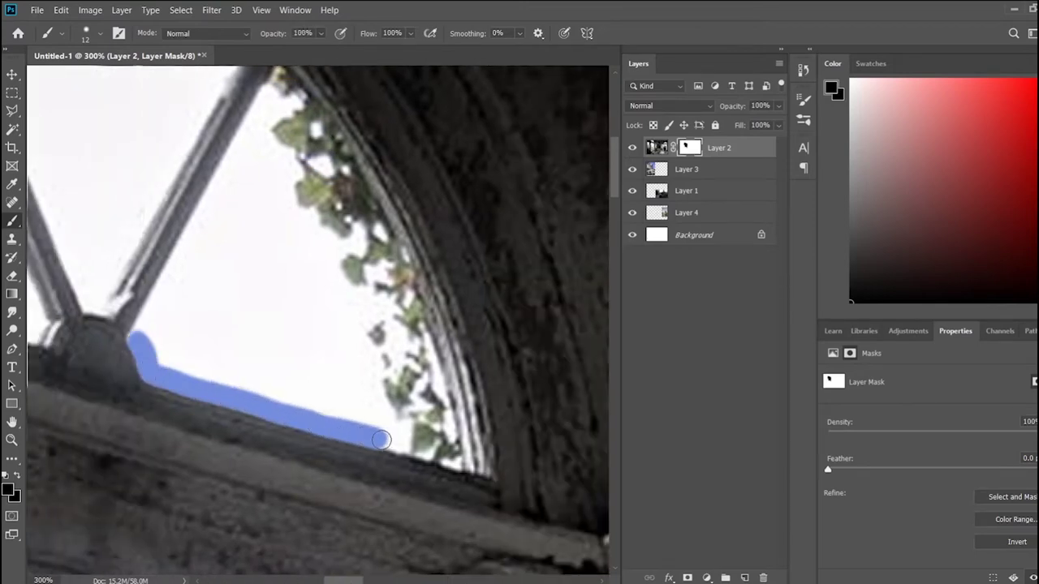
drag(149, 312, 276, 96)
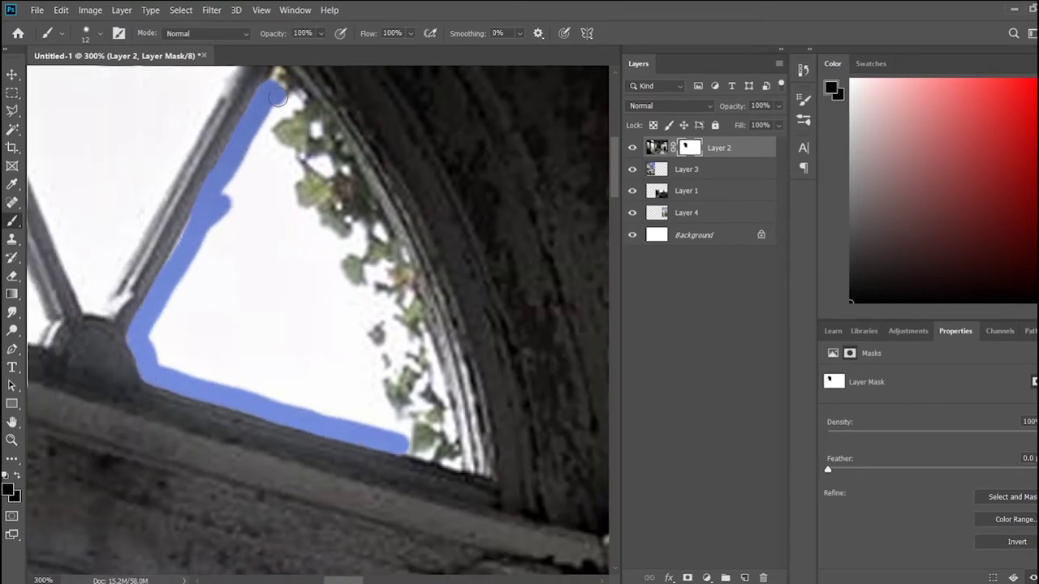
mouse_move(307, 219)
mouse_down()
mouse_move(357, 237)
mouse_move(345, 288)
mouse_move(391, 323)
mouse_up()
drag(390, 370, 387, 414)
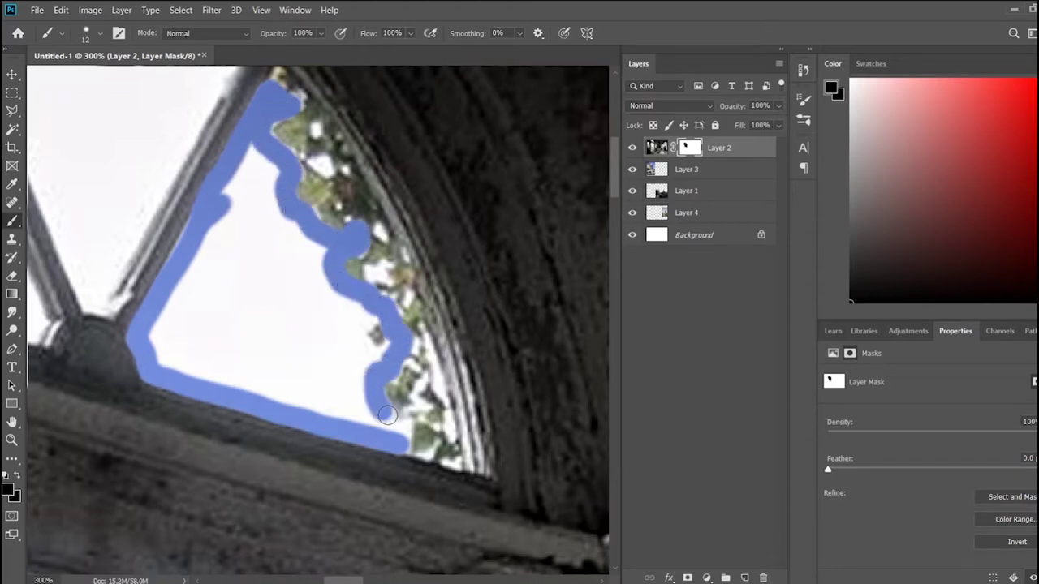
mouse_move(256, 314)
mouse_down()
mouse_move(349, 413)
mouse_move(339, 313)
mouse_move(243, 179)
mouse_move(248, 254)
mouse_move(324, 346)
mouse_up()
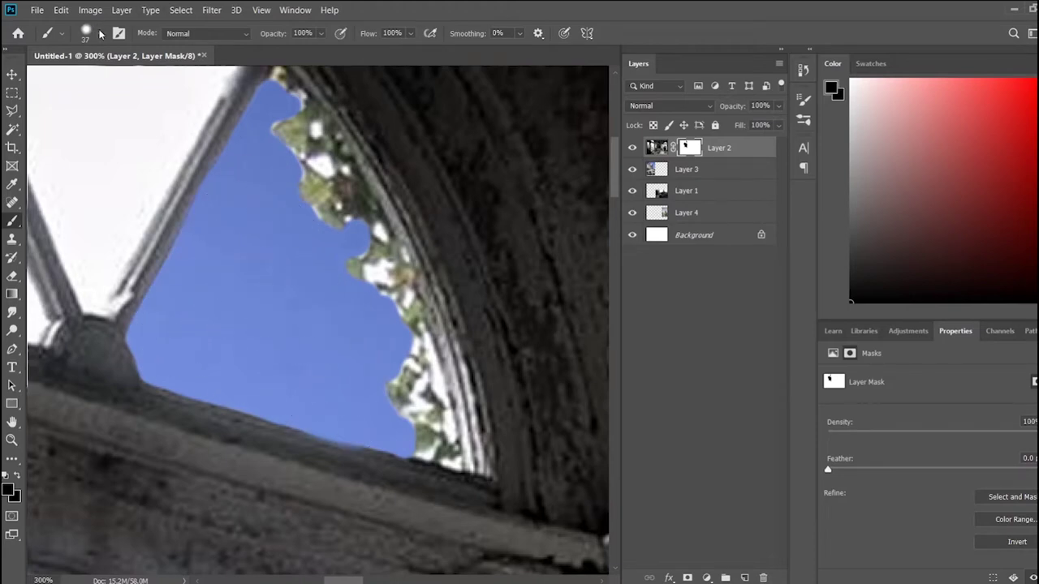
mouse_move(274, 118)
mouse_down()
mouse_move(313, 220)
mouse_move(411, 336)
mouse_move(441, 452)
mouse_up()
Reveal sky in the upper-left pane, along its bottom frame, mullions and foliage edge
scroll(359, 336, left, 5)
scroll(206, 241, up, 5)
drag(207, 241, 239, 324)
mouse_move(207, 231)
mouse_down()
mouse_move(243, 343)
mouse_move(314, 424)
mouse_move(406, 290)
mouse_move(332, 264)
mouse_move(323, 384)
mouse_up()
drag(286, 513, 333, 472)
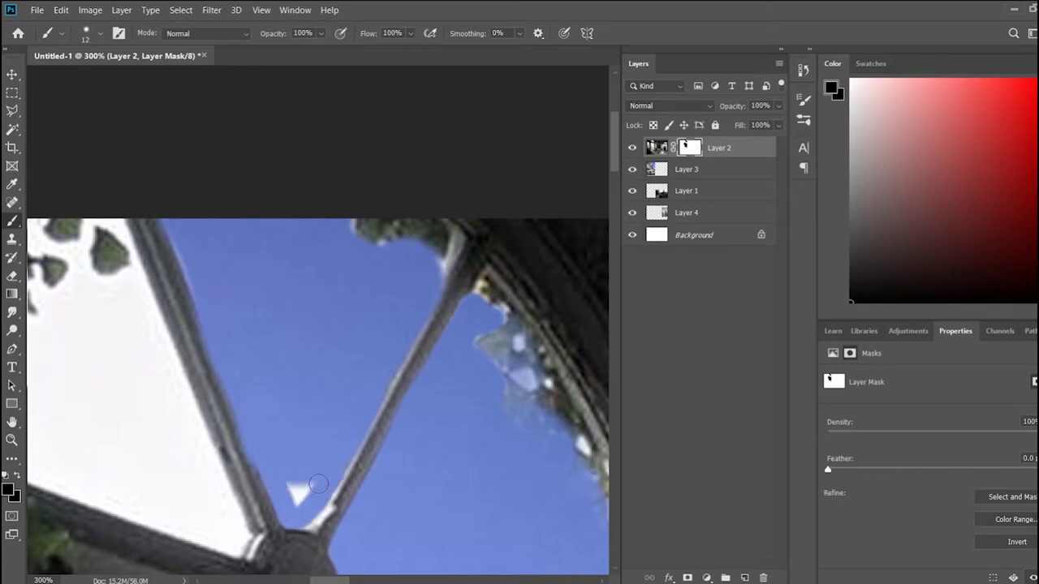
scroll(274, 525, left, 5)
drag(239, 466, 450, 548)
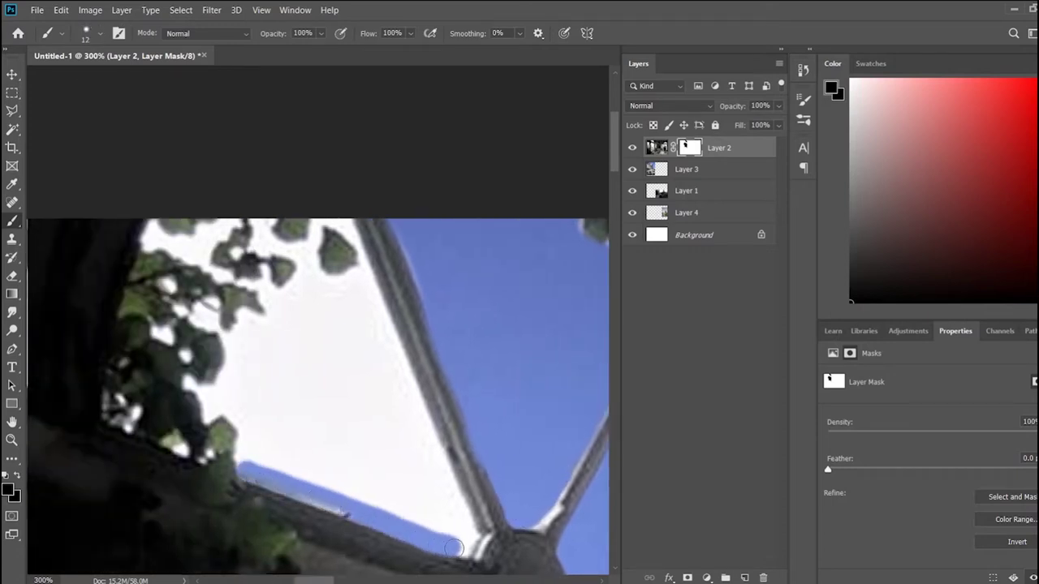
drag(357, 251, 459, 527)
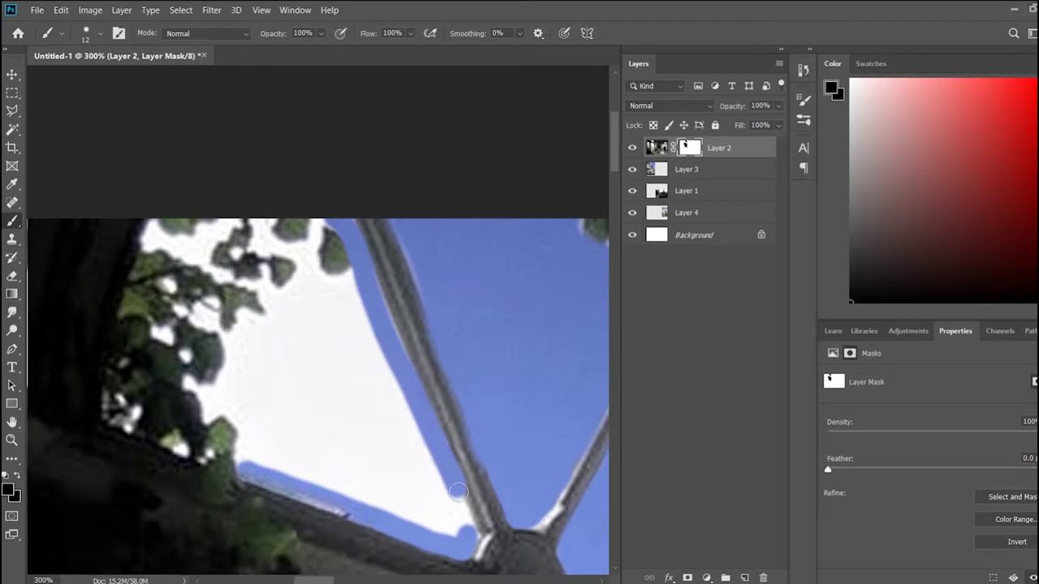
mouse_move(264, 464)
mouse_down()
mouse_move(230, 410)
mouse_move(323, 214)
mouse_up()
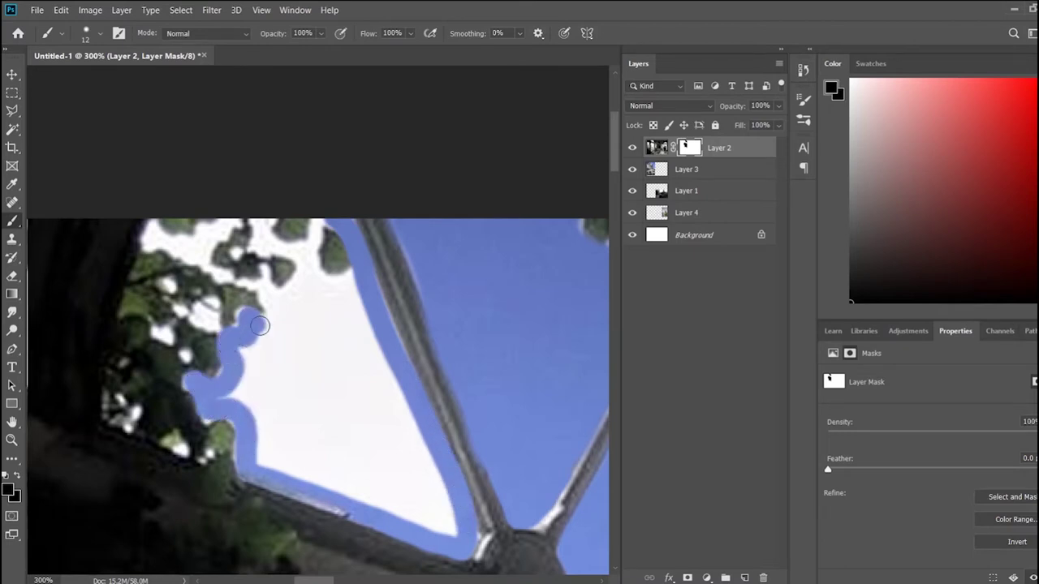
With a larger brush, mask the remaining white sky along the foliage and top, then fit the image
mouse_move(338, 279)
mouse_down()
mouse_move(250, 345)
mouse_move(297, 366)
mouse_move(343, 366)
mouse_move(309, 431)
mouse_move(417, 505)
mouse_move(426, 455)
mouse_up()
key(bracketright)
key(bracketright)
key(bracketright)
drag(209, 204, 281, 241)
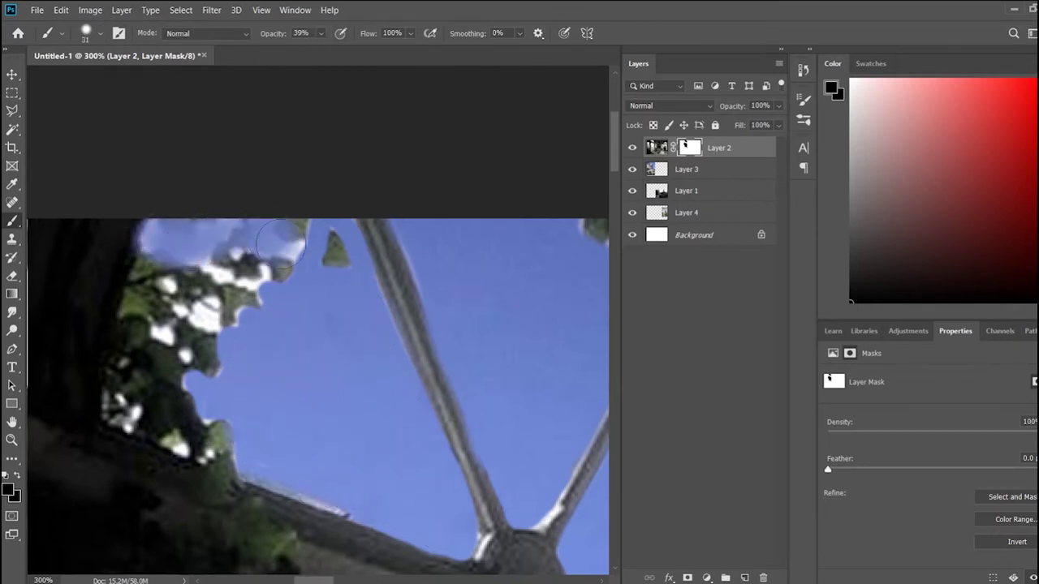
mouse_move(243, 276)
mouse_down()
mouse_move(186, 292)
mouse_move(211, 341)
mouse_move(190, 364)
mouse_move(221, 456)
mouse_move(267, 280)
mouse_up()
key(ctrl+0)
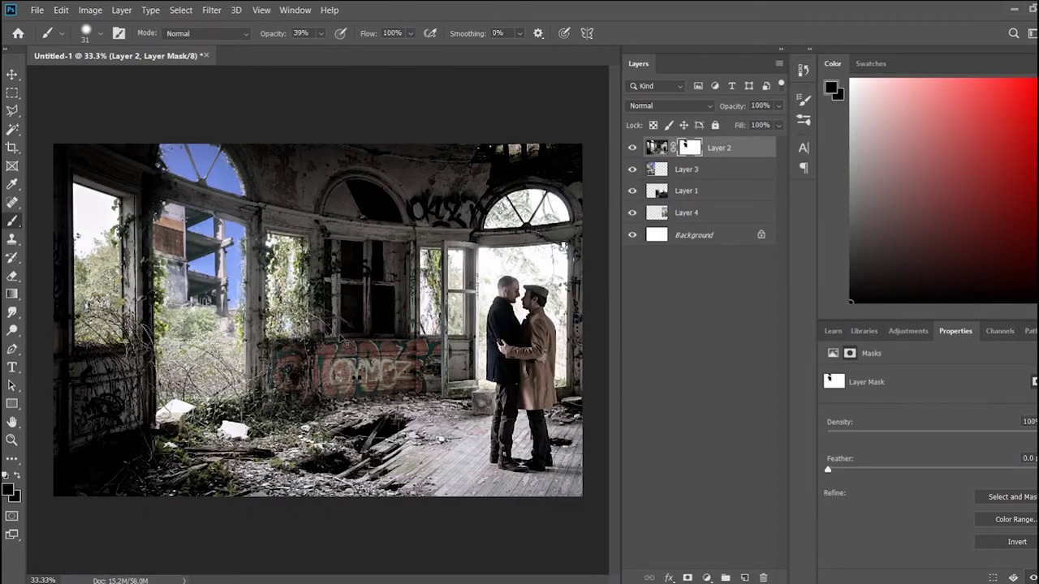
Zoom in and paint the left window's mask at full opacity
key(ctrl+plus)
key(ctrl+plus)
key(ctrl+plus)
drag(203, 162, 340, 249)
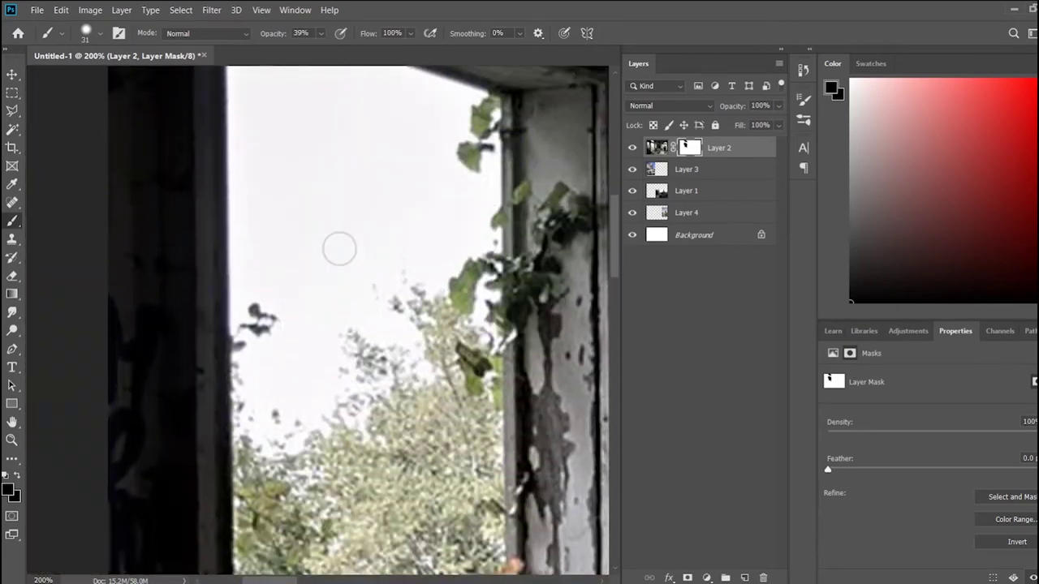
scroll(340, 249, up, 5)
key(0)
mouse_move(244, 193)
mouse_down()
mouse_move(451, 278)
mouse_move(301, 506)
mouse_up()
scroll(245, 339, down, 5)
drag(245, 340, 252, 89)
scroll(239, 179, up, 5)
mouse_move(238, 179)
mouse_down()
mouse_move(254, 237)
mouse_move(243, 357)
mouse_move(422, 357)
mouse_move(324, 243)
mouse_move(376, 352)
mouse_move(317, 341)
mouse_move(300, 439)
mouse_up()
scroll(316, 341, down, 1)
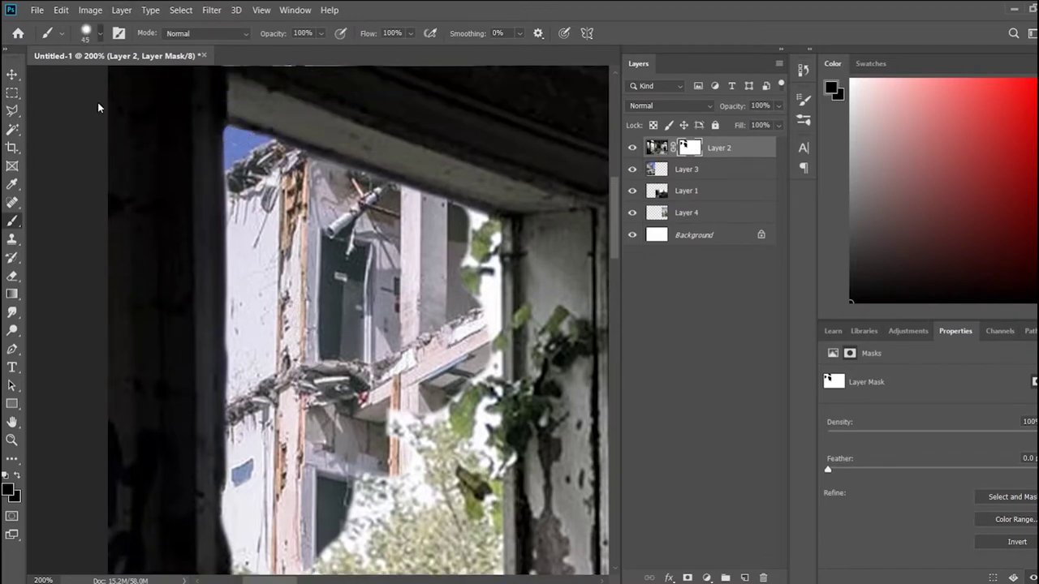
scroll(365, 325, down, 3)
At 28% brush opacity, softly mask down the white foliage area
key(2)
key(8)
mouse_move(349, 479)
mouse_down()
mouse_move(405, 431)
mouse_move(406, 365)
mouse_move(487, 259)
mouse_move(487, 382)
mouse_up()
scroll(274, 441, down, 3)
mouse_move(273, 441)
mouse_down()
mouse_move(349, 406)
mouse_move(341, 438)
mouse_move(442, 379)
mouse_up()
key(ctrl+minus)
key(ctrl+minus)
key(ctrl+minus)
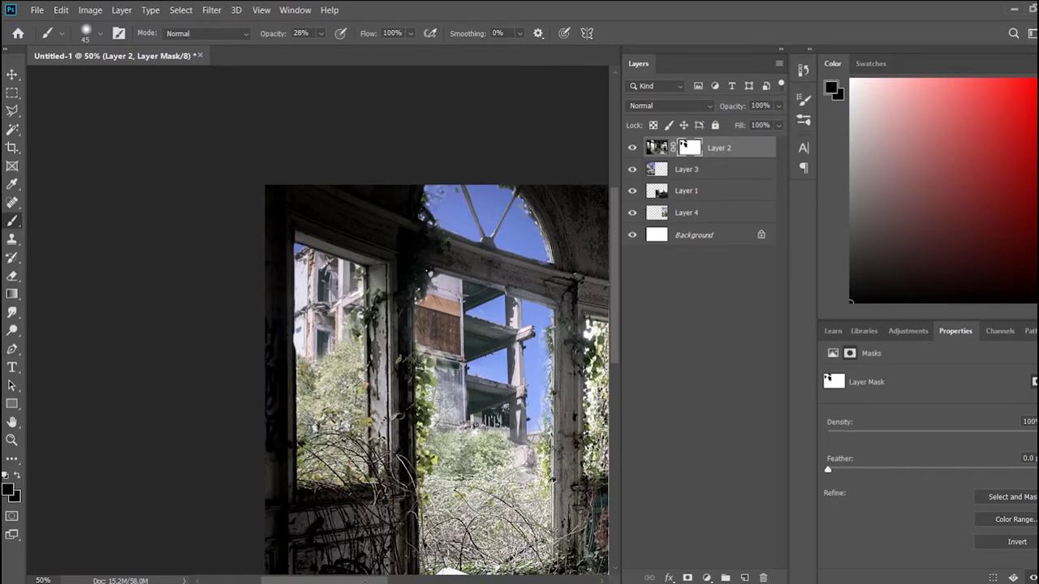
With a smaller brush, dab sky into white gaps in the vines, then zoom out to the whole room
key(ctrl+plus)
key(ctrl+plus)
key(ctrl+plus)
key(ctrl+plus)
key(bracketleft)
key(bracketleft)
click(232, 406)
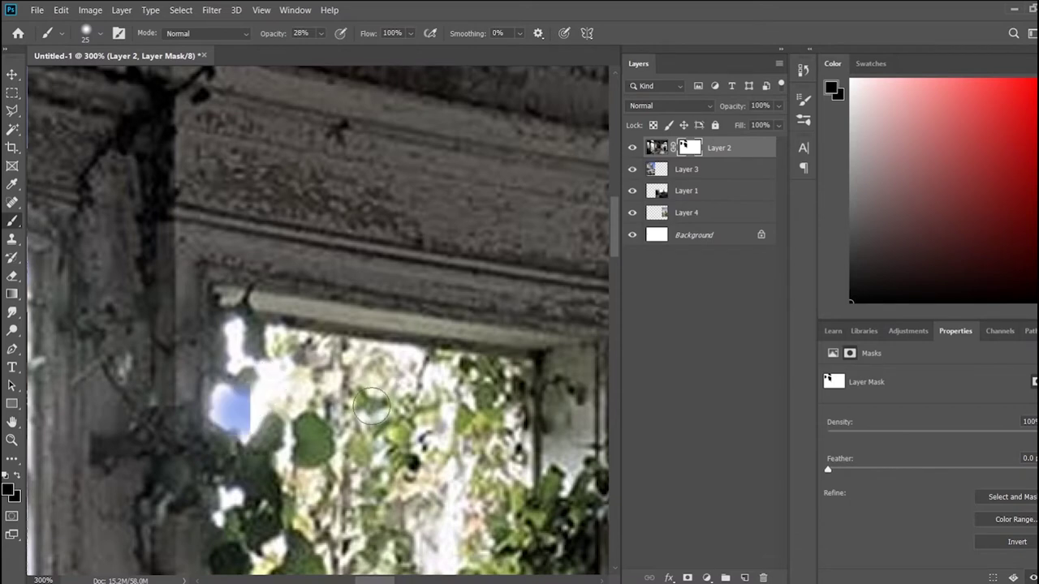
scroll(239, 338, down, 2)
click(228, 404)
click(243, 510)
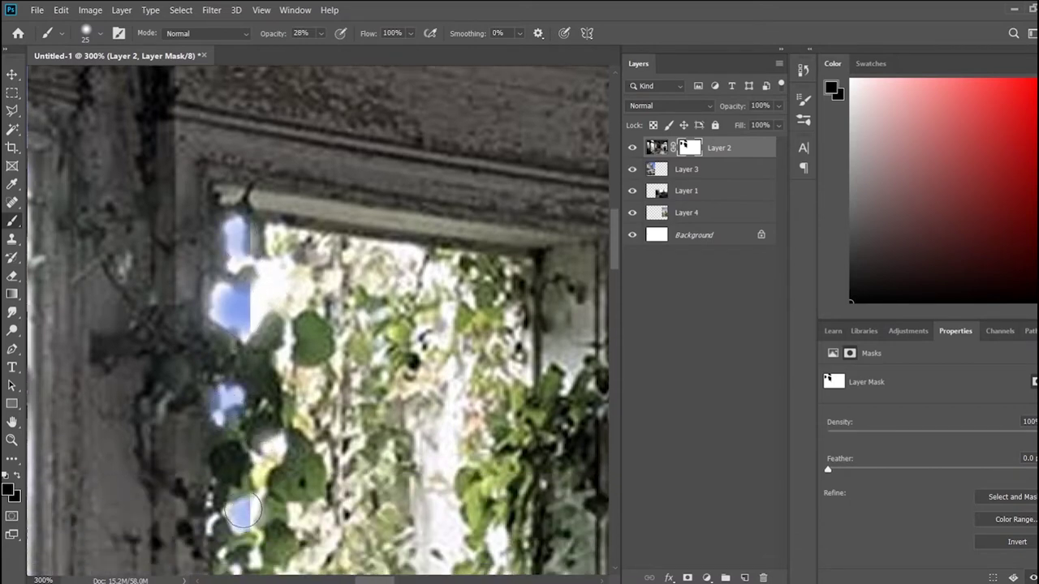
scroll(244, 510, down, 3)
key(ctrl+minus)
key(ctrl+minus)
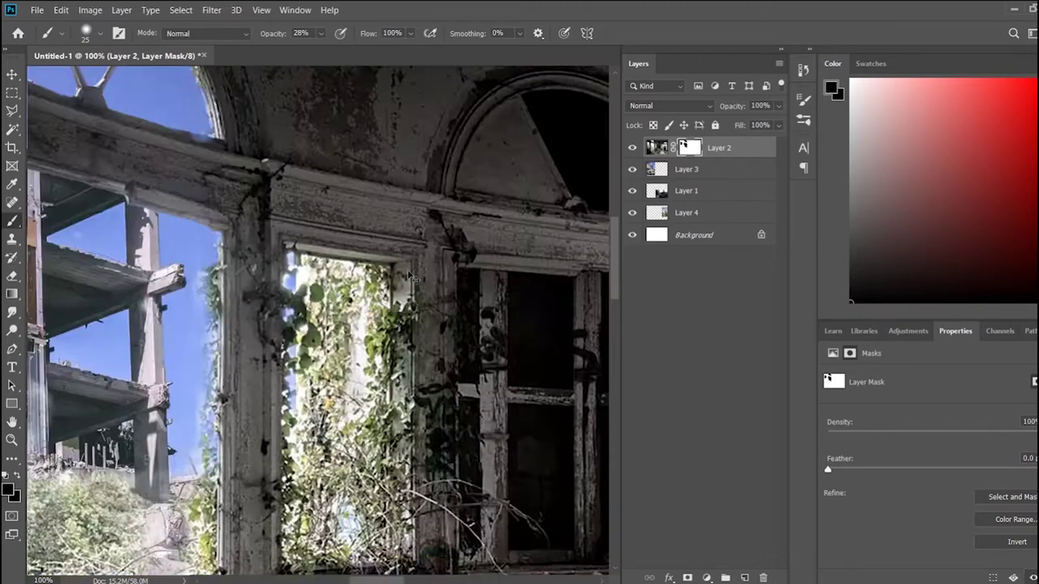
key(ctrl+minus)
key(ctrl+minus)
key(ctrl+minus)
Draw a rectangle and fill it with blue sampled from the sky
key(u)
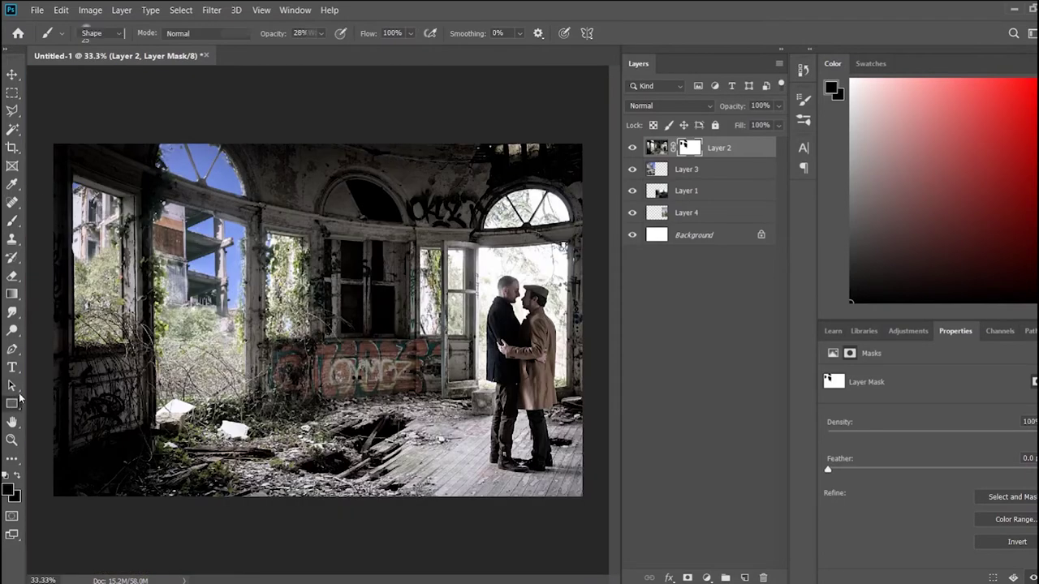
drag(224, 126, 600, 508)
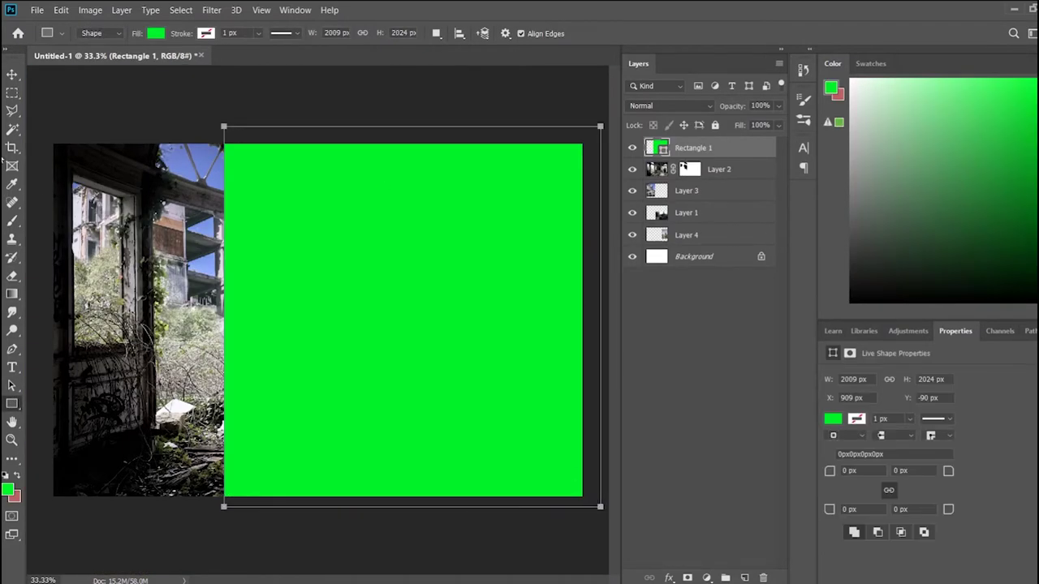
click(12, 186)
click(192, 157)
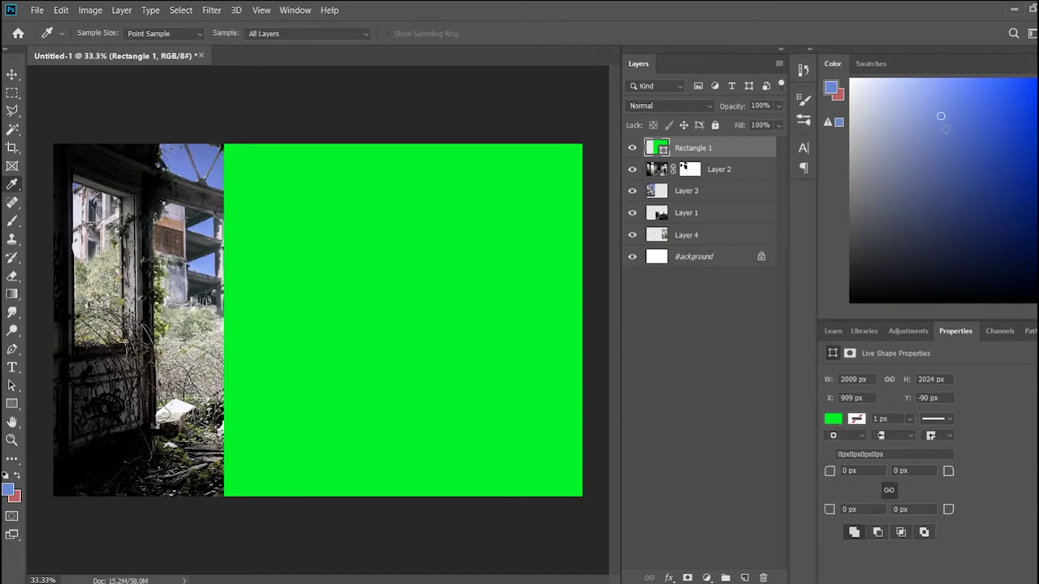
click(832, 92)
click(832, 418)
key(alt+BackSpace)
Move Rectangle 1 down to sit just above Background
drag(690, 148, 690, 248)
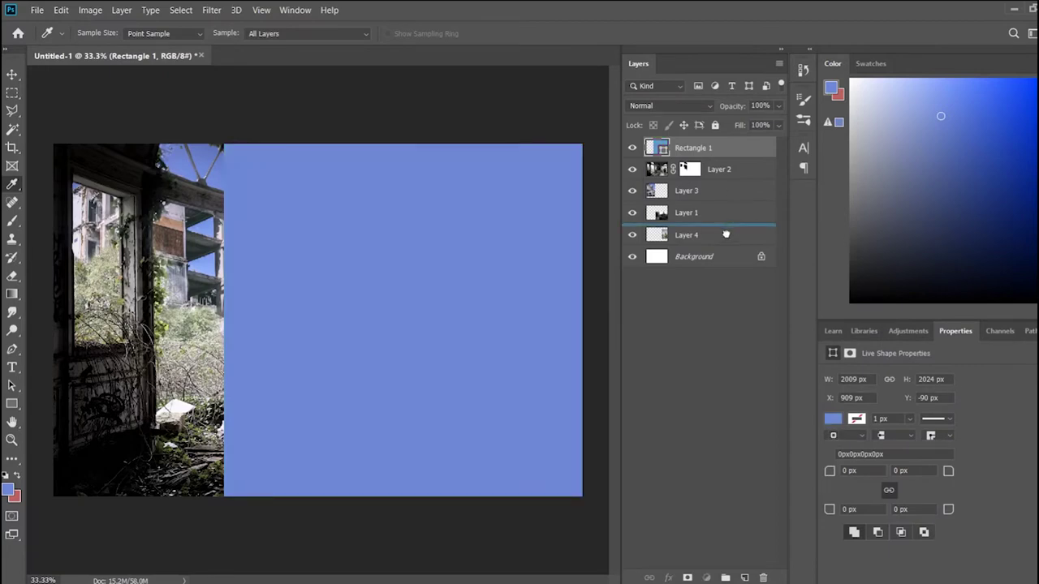
scroll(308, 268, up, 5)
scroll(307, 268, down, 5)
click(690, 148)
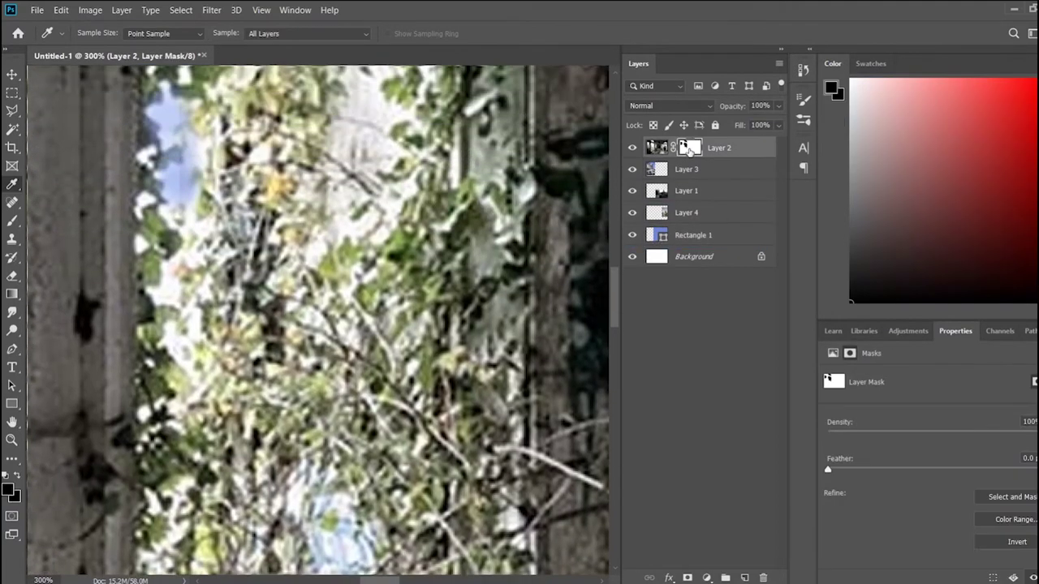
Brush the mask softly over the middle window's vines so blue sky shows through
key(b)
scroll(338, 225, down, 2)
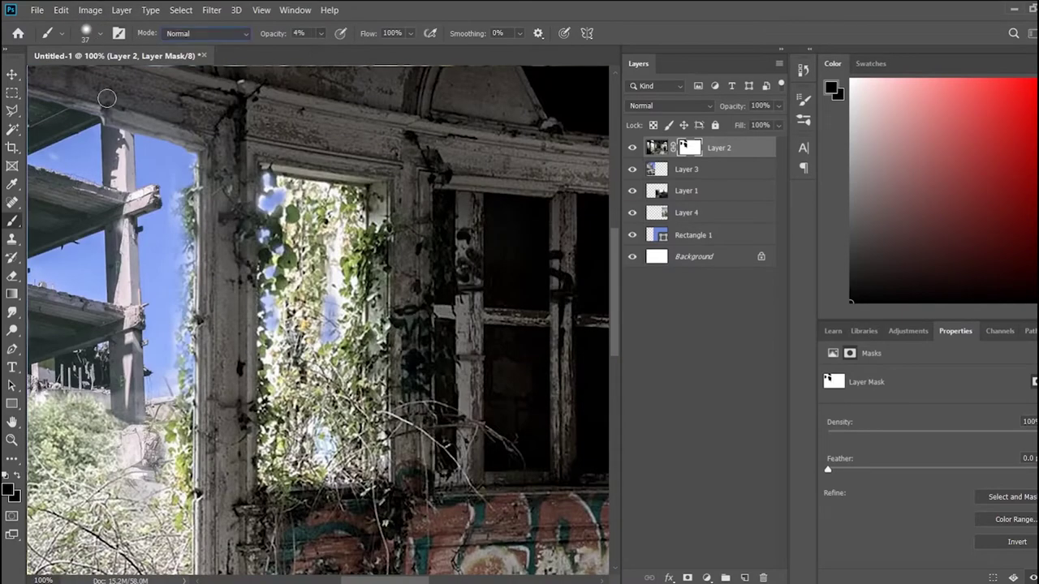
drag(314, 160, 268, 193)
mouse_move(276, 357)
mouse_down()
mouse_move(333, 345)
mouse_move(316, 438)
mouse_move(349, 300)
mouse_move(294, 213)
mouse_up()
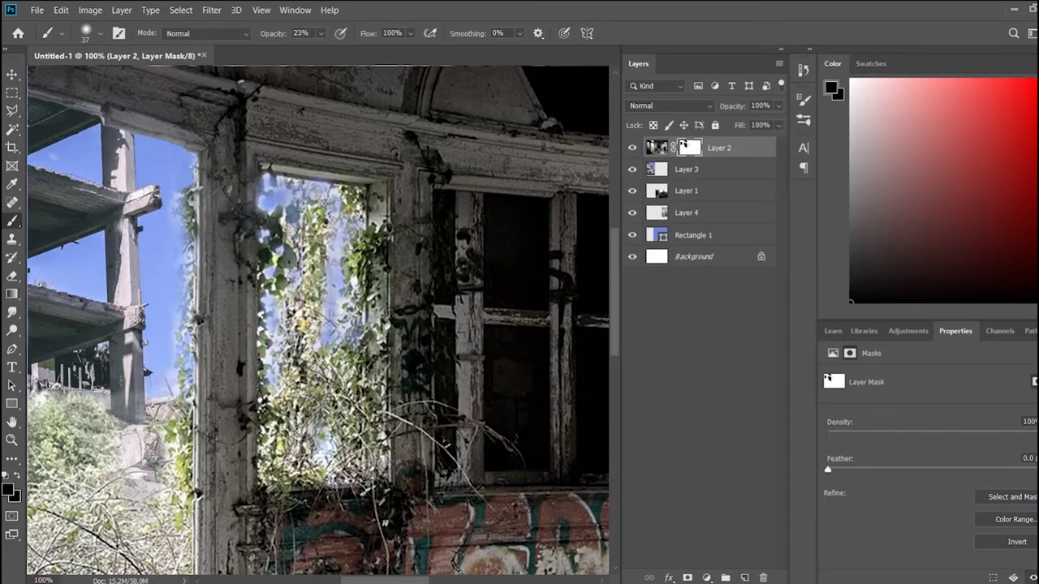
key(ctrl+minus)
key(ctrl+minus)
mouse_move(324, 376)
mouse_down()
mouse_move(309, 308)
mouse_move(317, 268)
mouse_move(313, 300)
mouse_up()
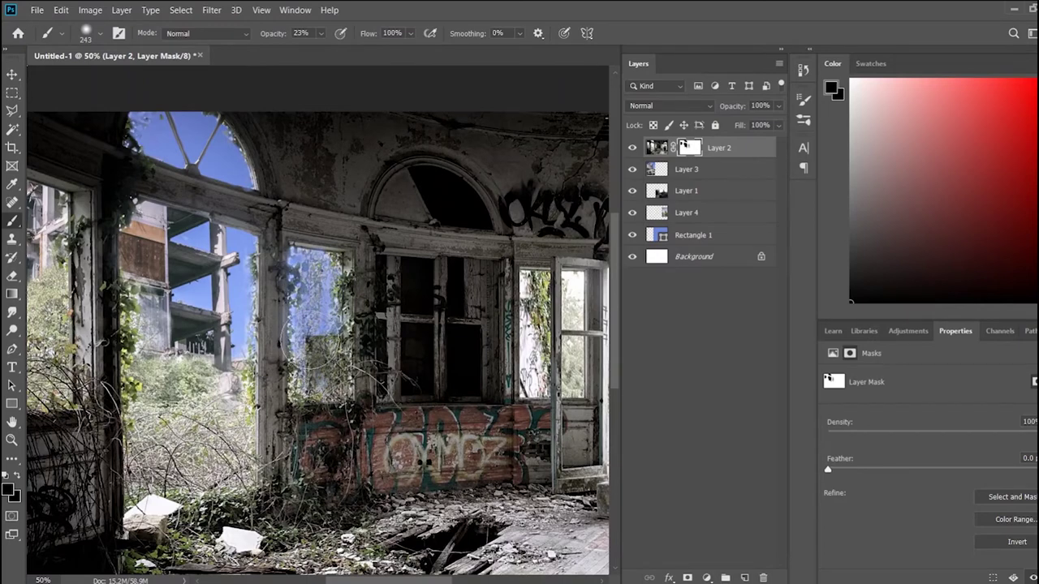
scroll(487, 390, down, 3)
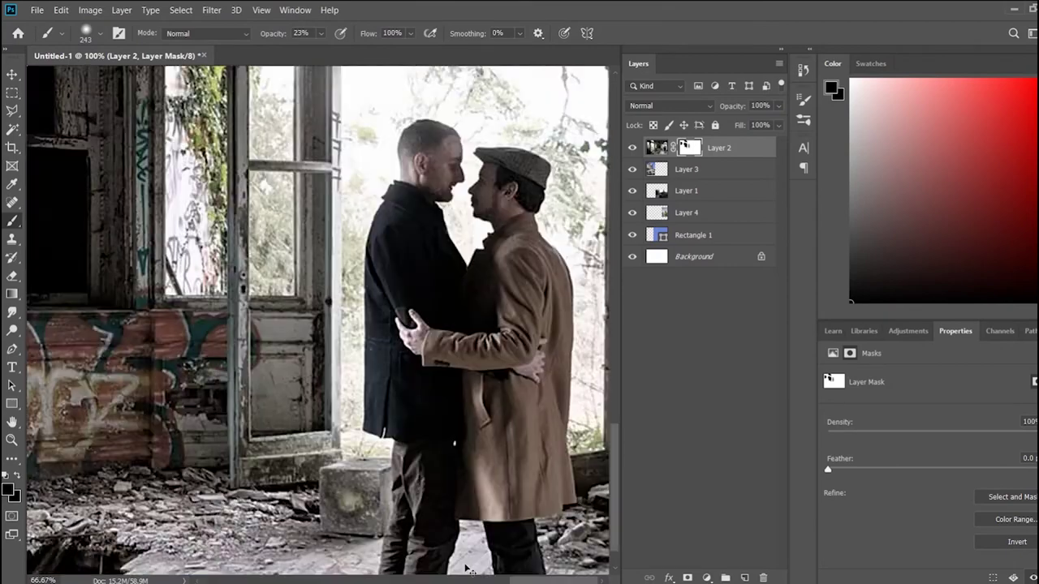
key(ctrl+minus)
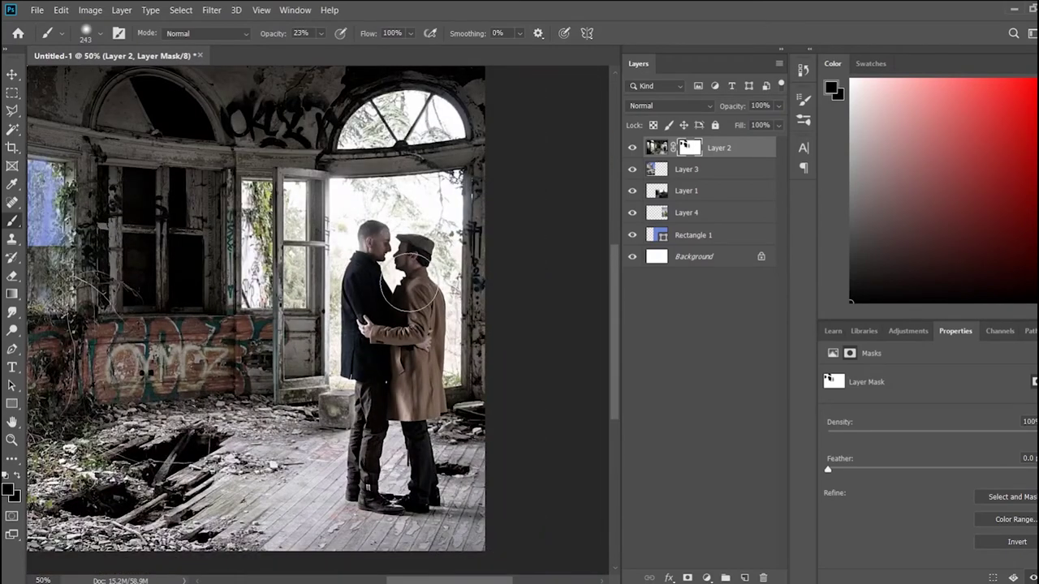
Lasso-select the couple and Content-Aware Fill the area onto a new layer
key(l)
click(354, 411)
double_click(323, 513)
key(ctrl+2)
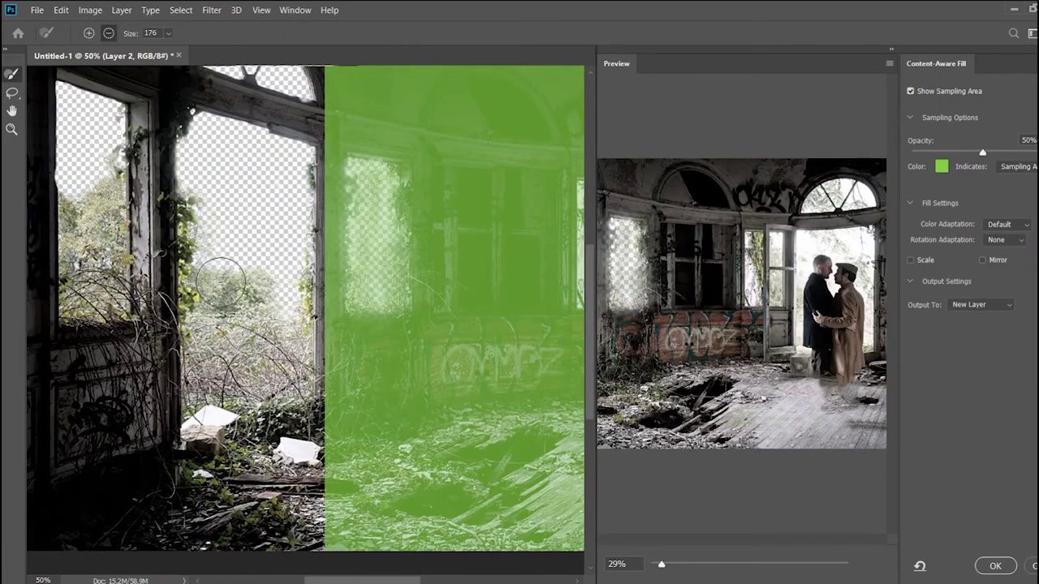
click(995, 565)
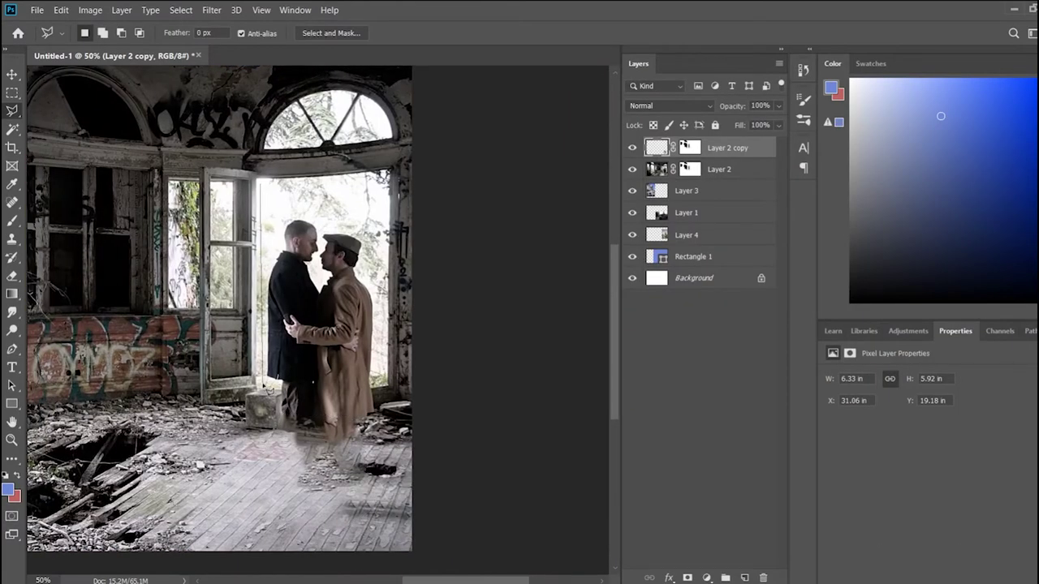
Reselect the couple, try a second Content-Aware Fill layer, then undo it
click(273, 388)
click(382, 382)
click(393, 235)
double_click(259, 184)
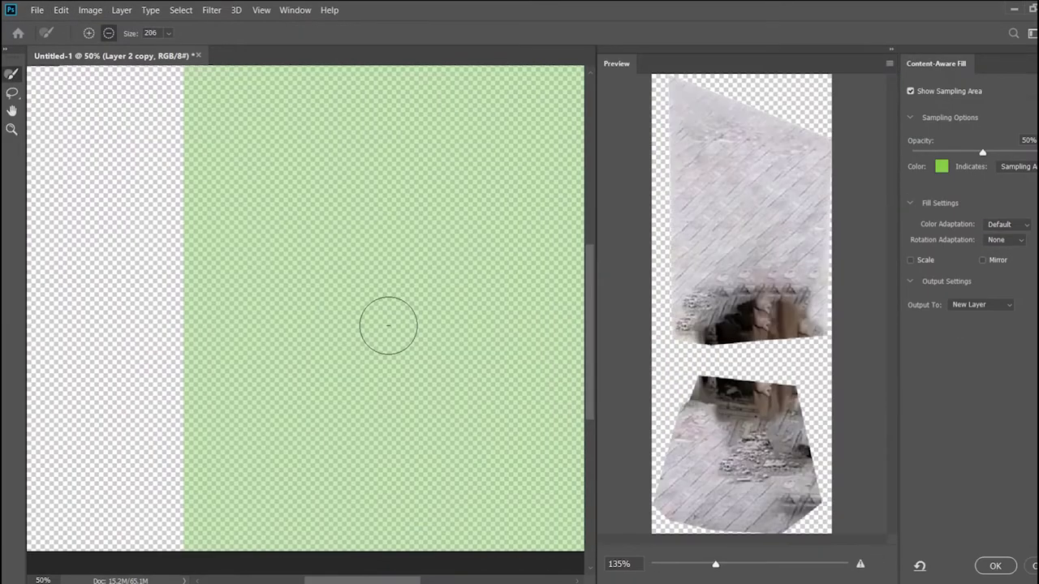
drag(680, 564, 679, 566)
click(995, 567)
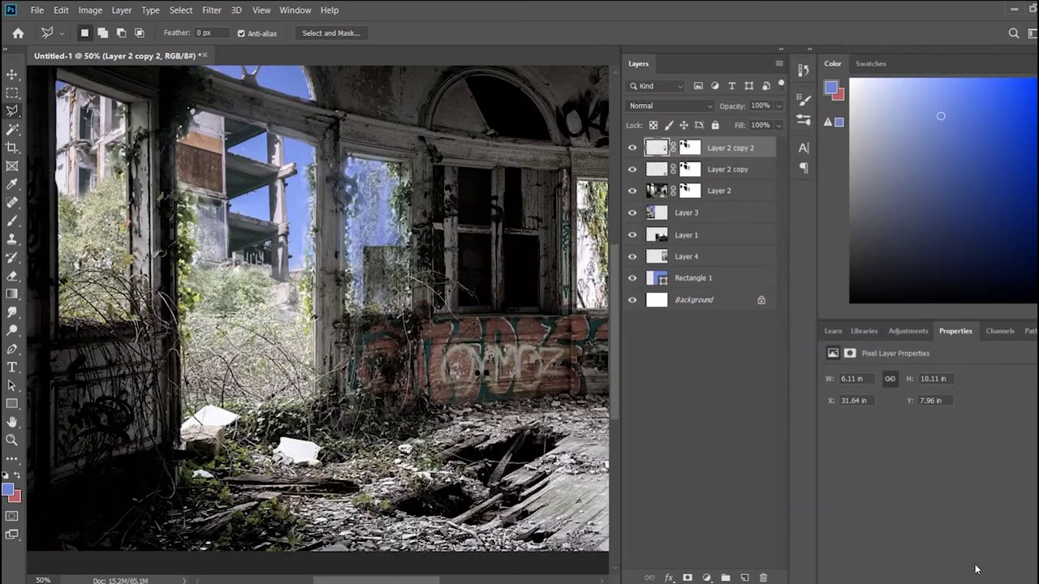
key(ctrl+z)
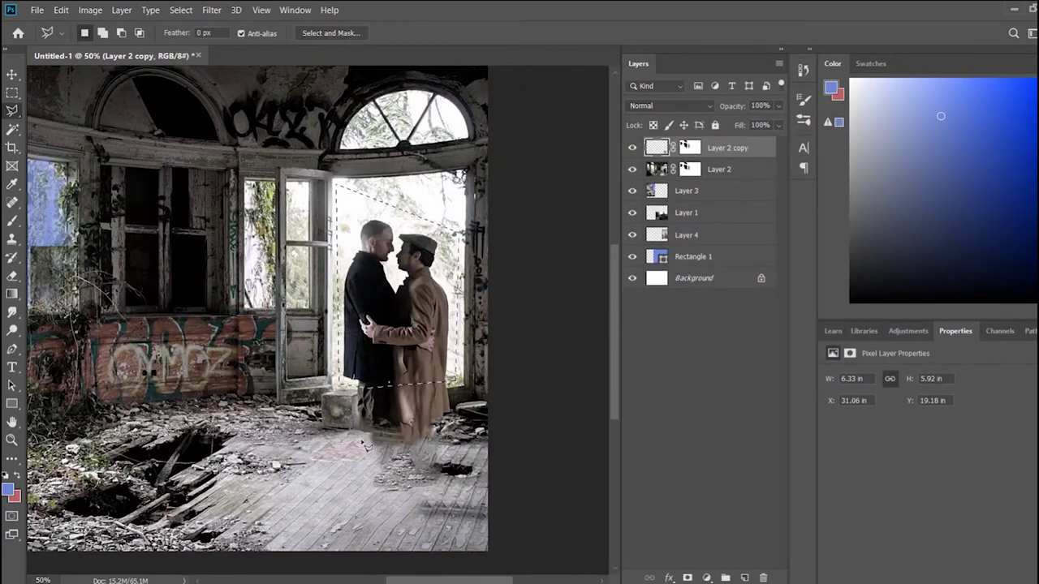
Draw a four-corner selection around the couple and apply the Content-Aware Fill result
click(338, 213)
click(336, 514)
click(470, 516)
click(447, 202)
click(339, 213)
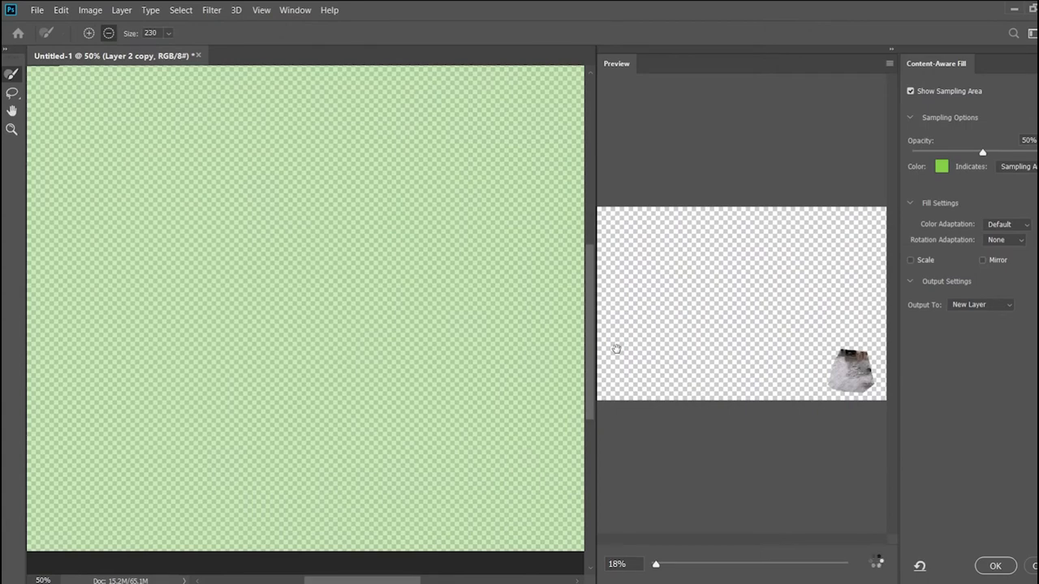
click(995, 565)
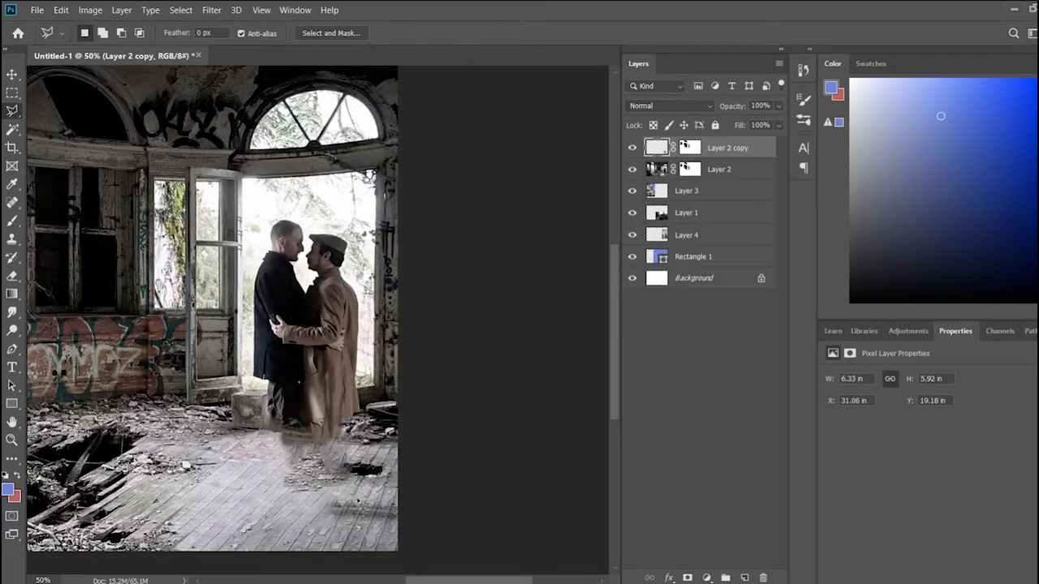
click(12, 220)
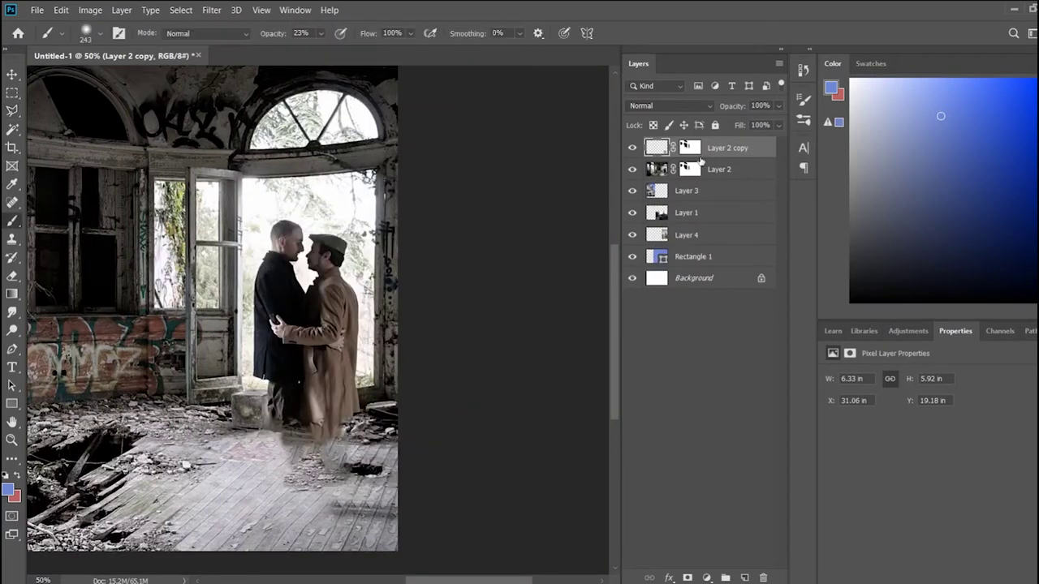
Paint Layer 2's mask at full opacity to reveal the soldier image around the couple
click(689, 169)
key(0)
mouse_move(313, 240)
mouse_down()
mouse_move(302, 365)
mouse_move(306, 235)
mouse_up()
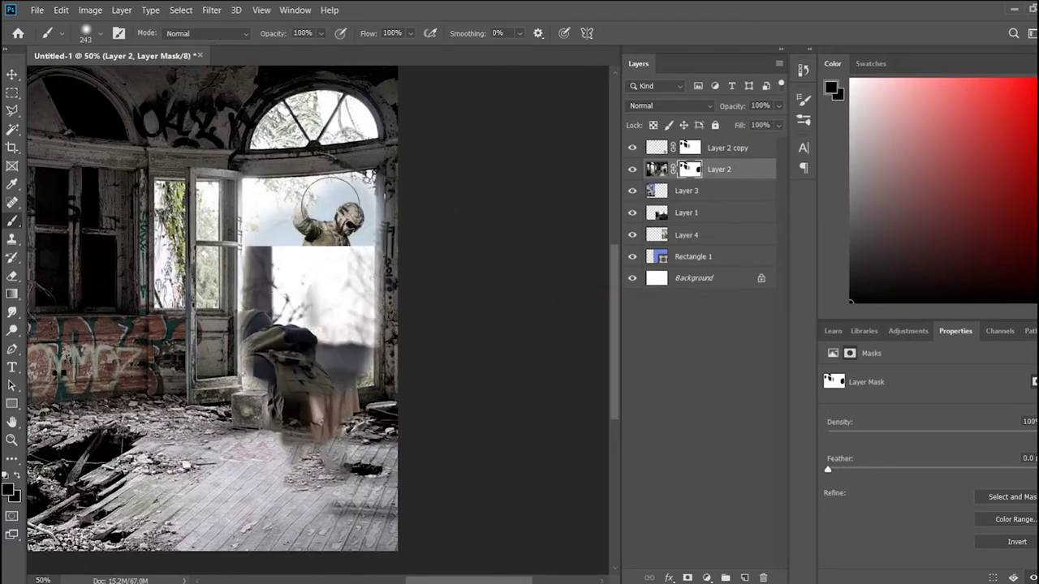
alt+scroll(305, 246, up, 4)
alt+scroll(307, 251, down, 4)
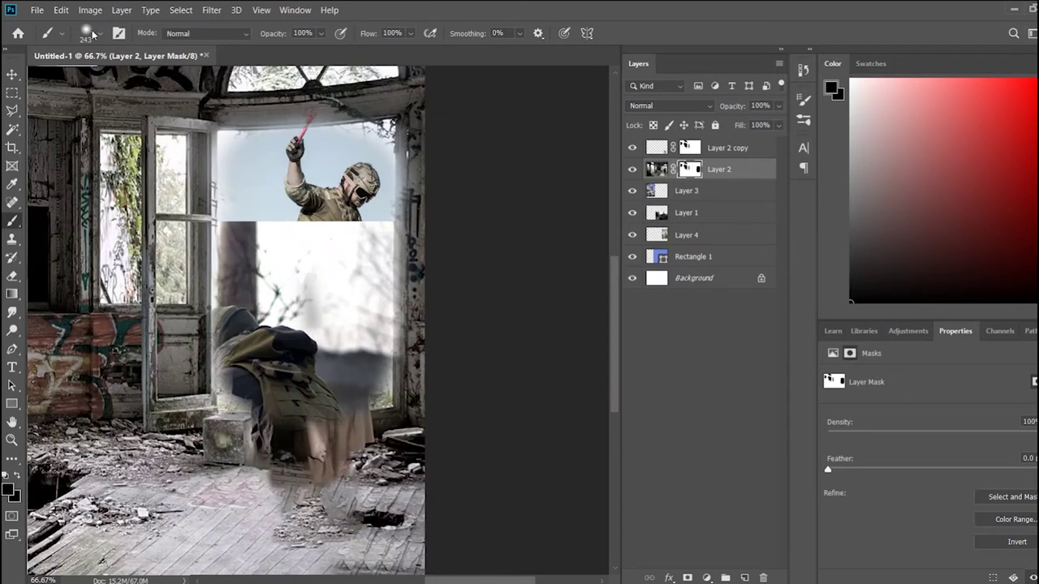
key(shift+bracketright)
key(shift+bracketright)
key(shift+bracketright)
mouse_move(233, 146)
mouse_down()
mouse_move(225, 321)
mouse_move(239, 402)
mouse_up()
drag(388, 162, 235, 141)
scroll(312, 210, up, 3)
mouse_move(244, 179)
mouse_down()
mouse_move(242, 134)
mouse_move(260, 128)
mouse_move(289, 162)
mouse_move(269, 168)
mouse_move(281, 166)
mouse_up()
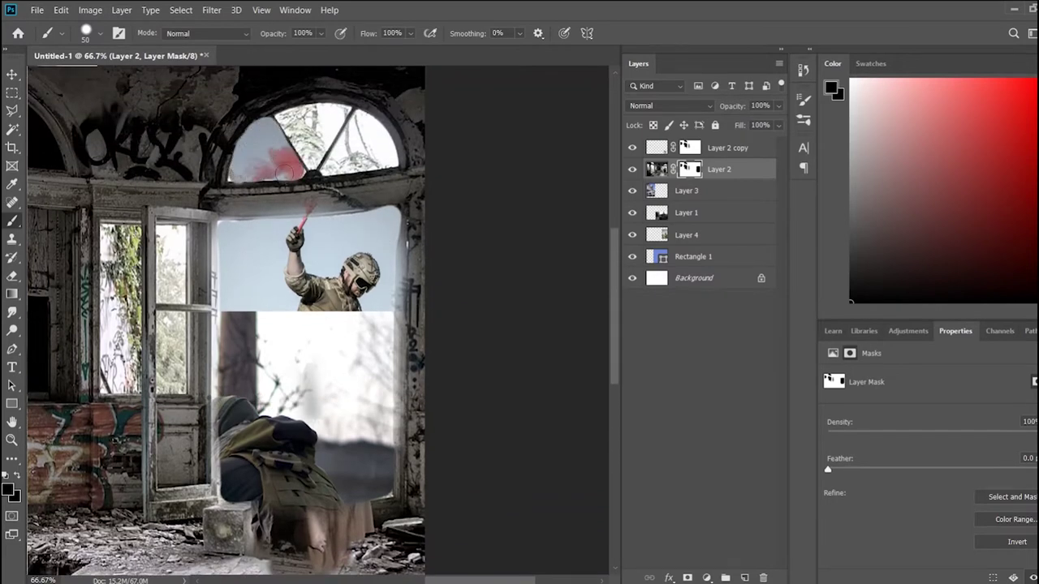
Zoom in on the window arch and mask across its top with a smaller brush
key(ctrl+plus)
key(ctrl+plus)
key(ctrl+plus)
scroll(234, 232, up, 5)
scroll(235, 231, up, 5)
scroll(234, 231, up, 5)
scroll(235, 231, down, 4)
key(bracketleft)
key(bracketleft)
mouse_move(235, 296)
mouse_down()
mouse_move(442, 245)
mouse_move(301, 429)
mouse_up()
key(ctrl+z)
mouse_move(236, 292)
mouse_down()
mouse_move(443, 245)
mouse_move(296, 454)
mouse_move(260, 459)
mouse_move(150, 267)
mouse_move(406, 259)
mouse_move(364, 297)
mouse_move(357, 357)
mouse_up()
Mask the right diagonal mullion and right pane up to the arch, then zoom out
scroll(445, 445, down, 2)
mouse_move(445, 445)
mouse_down()
mouse_move(352, 453)
mouse_move(454, 302)
mouse_move(381, 382)
mouse_up()
mouse_move(381, 382)
mouse_down()
mouse_move(462, 271)
mouse_move(492, 201)
mouse_up()
drag(491, 201, 523, 284)
drag(518, 581, 525, 581)
mouse_move(394, 201)
mouse_down()
mouse_move(515, 320)
mouse_move(547, 425)
mouse_move(387, 376)
mouse_move(341, 343)
mouse_move(420, 267)
mouse_move(450, 328)
mouse_up()
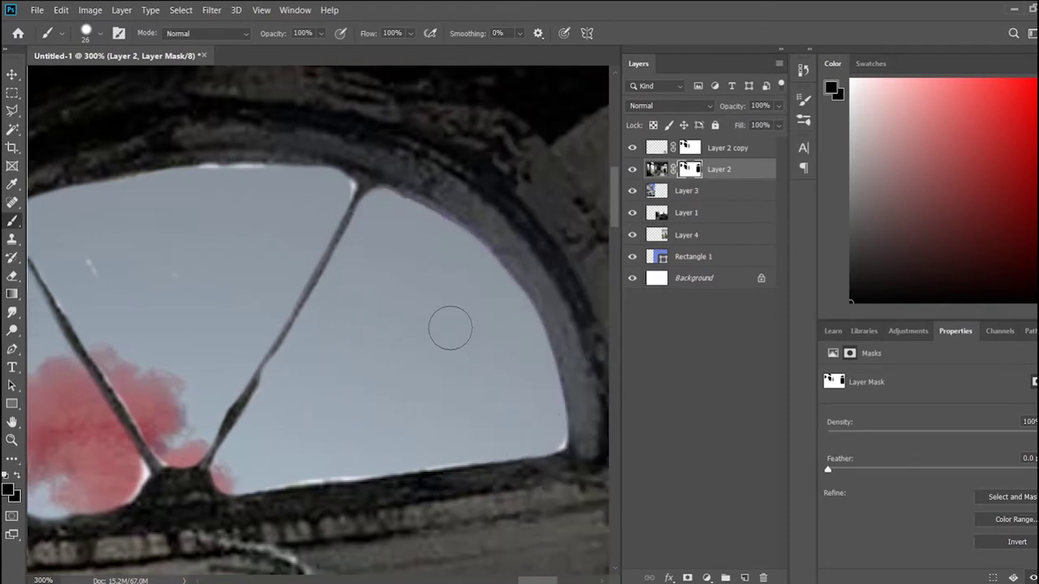
scroll(450, 328, down, 3)
scroll(452, 335, down, 2)
scroll(453, 333, down, 1)
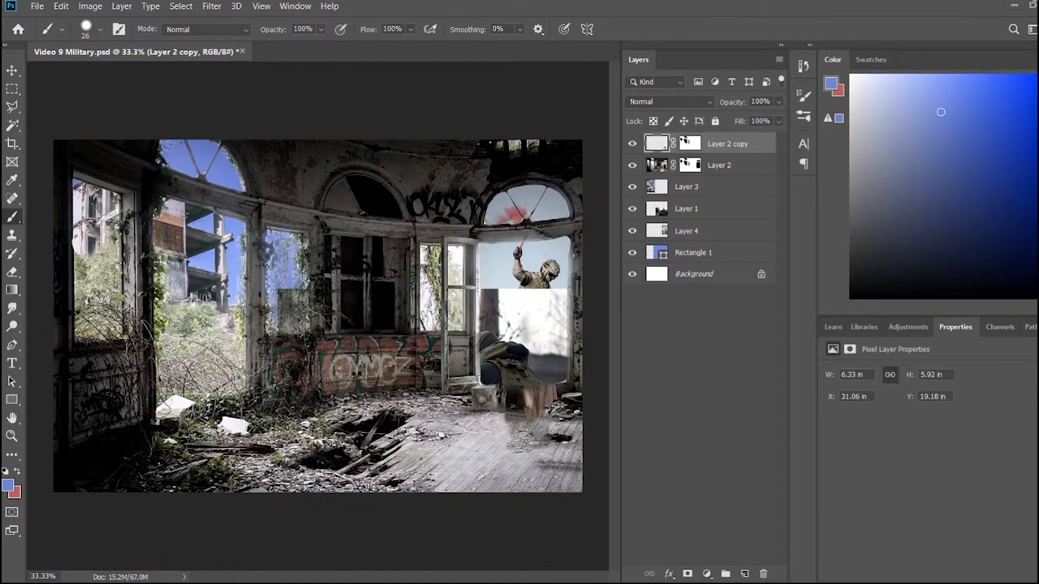
Move the rifleman photo, Layer 1, to the top of the layer stack
key(v)
scroll(324, 284, up, 2)
click(686, 208)
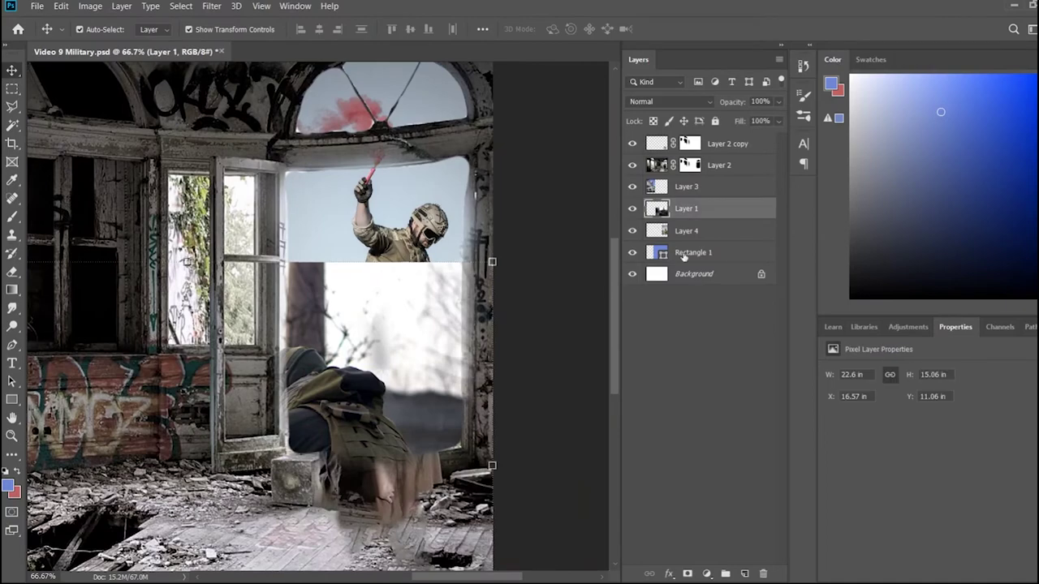
drag(686, 209, 711, 165)
scroll(415, 451, down, 1)
scroll(416, 451, up, 2)
scroll(416, 451, up, 2)
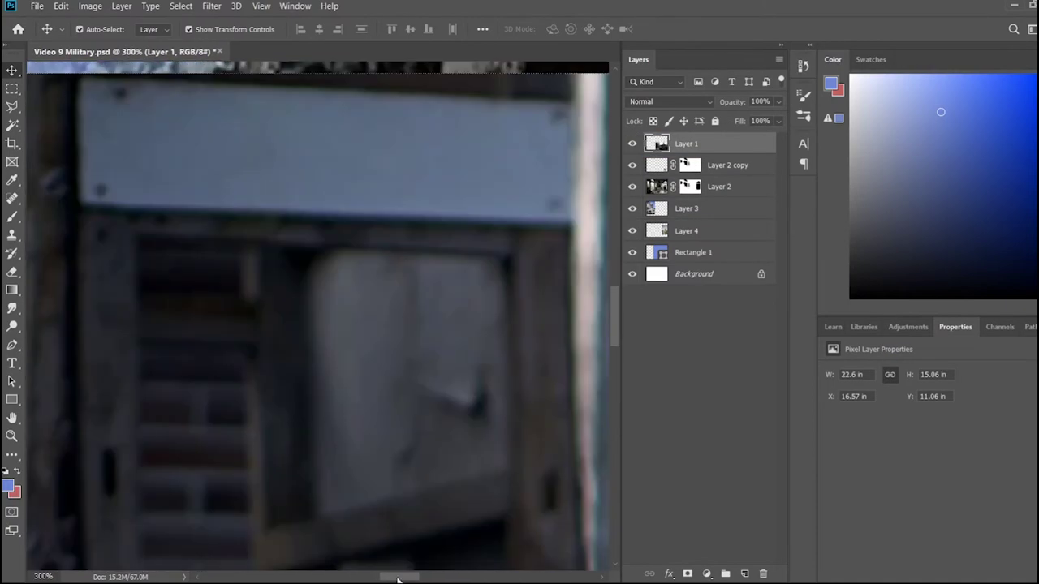
scroll(415, 450, up, 1)
scroll(415, 450, down, 5)
Start a Polygonal Lasso selection along the top and right edges of the soldier's hood
key(l)
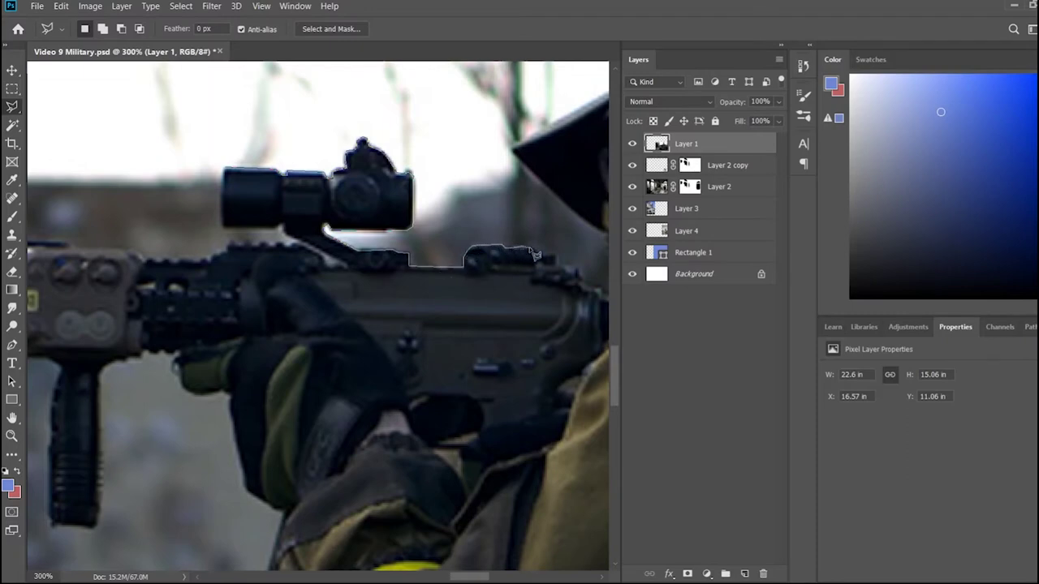
drag(560, 280, 418, 280)
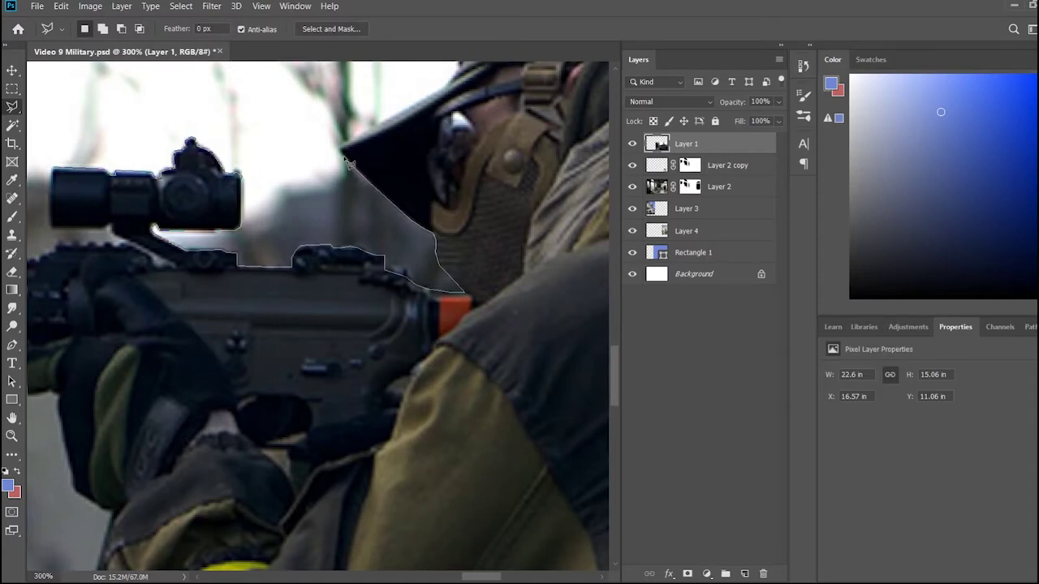
scroll(390, 125, up, 1)
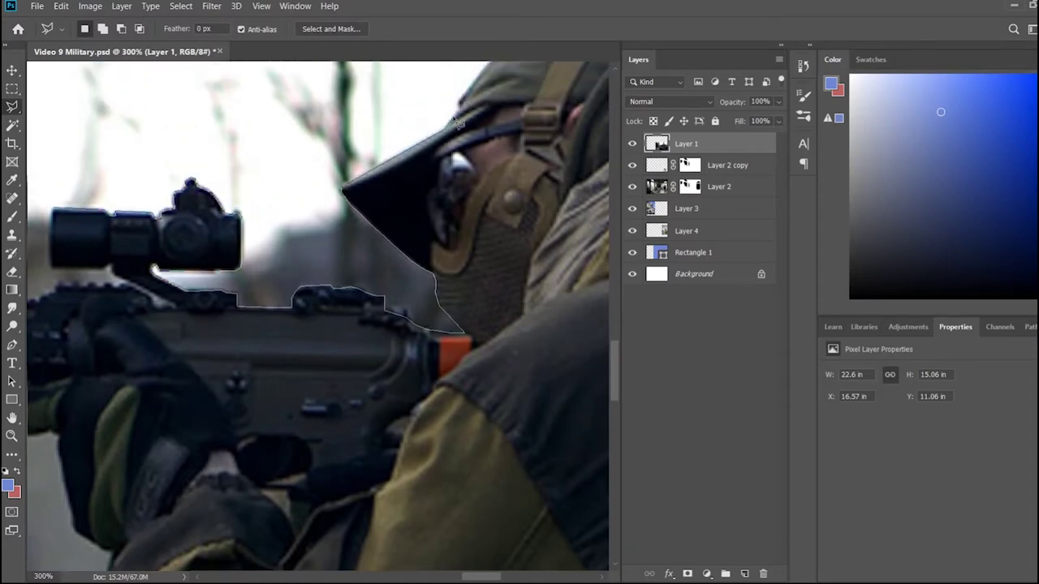
scroll(459, 122, up, 1)
scroll(406, 138, up, 2)
scroll(369, 154, right, 3)
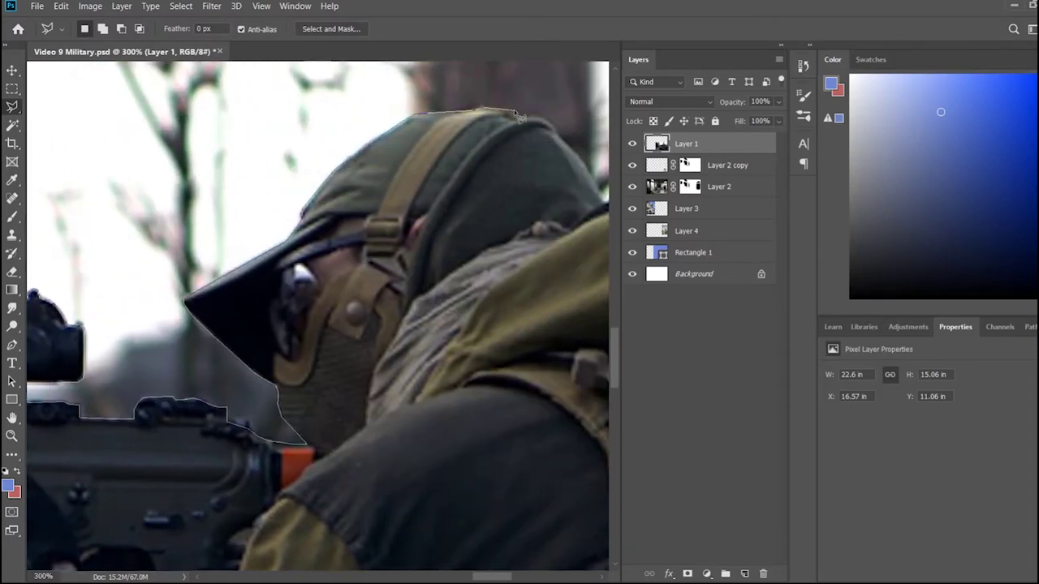
scroll(568, 144, right, 5)
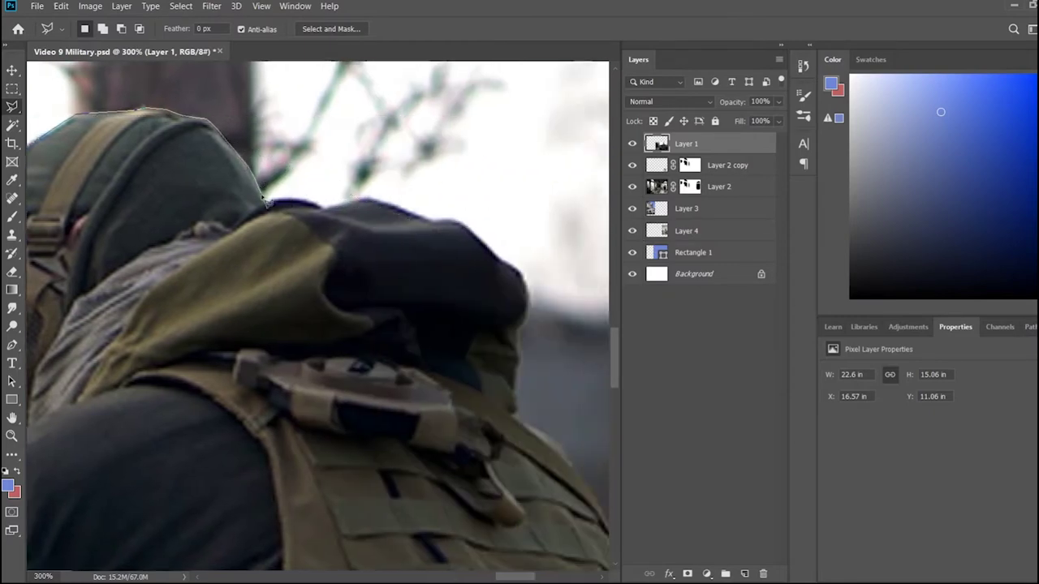
click(361, 200)
drag(437, 226, 521, 274)
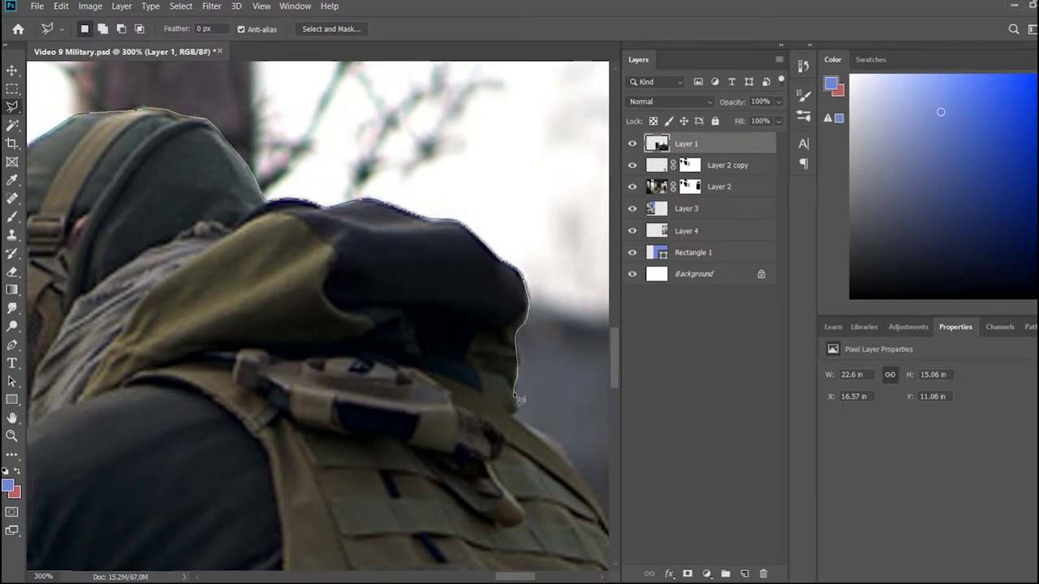
scroll(434, 449, down, 2)
scroll(433, 449, right, 3)
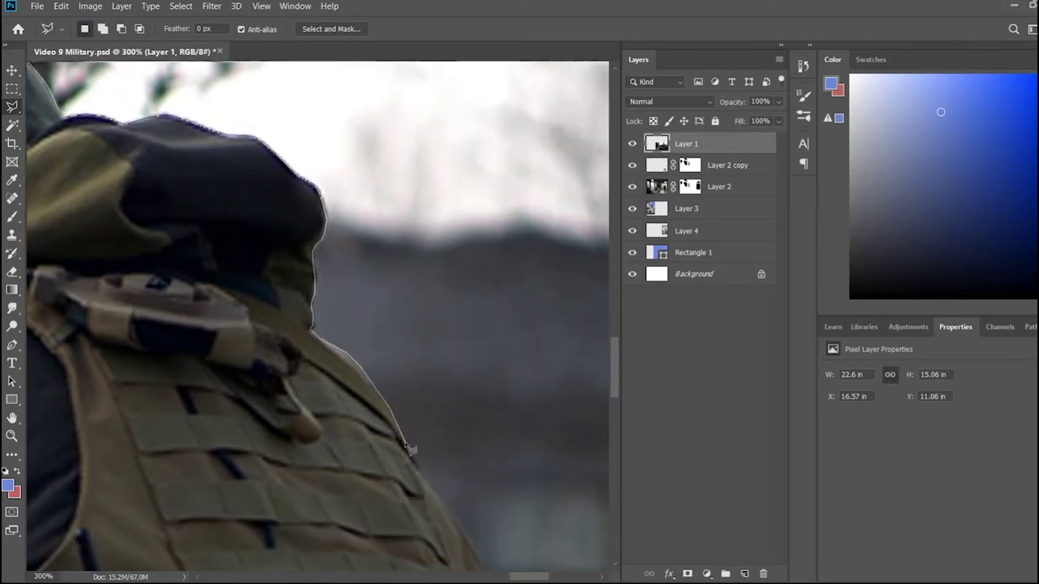
Continue the selection along the soldier's back, vest edge and pouch
drag(474, 542, 307, 335)
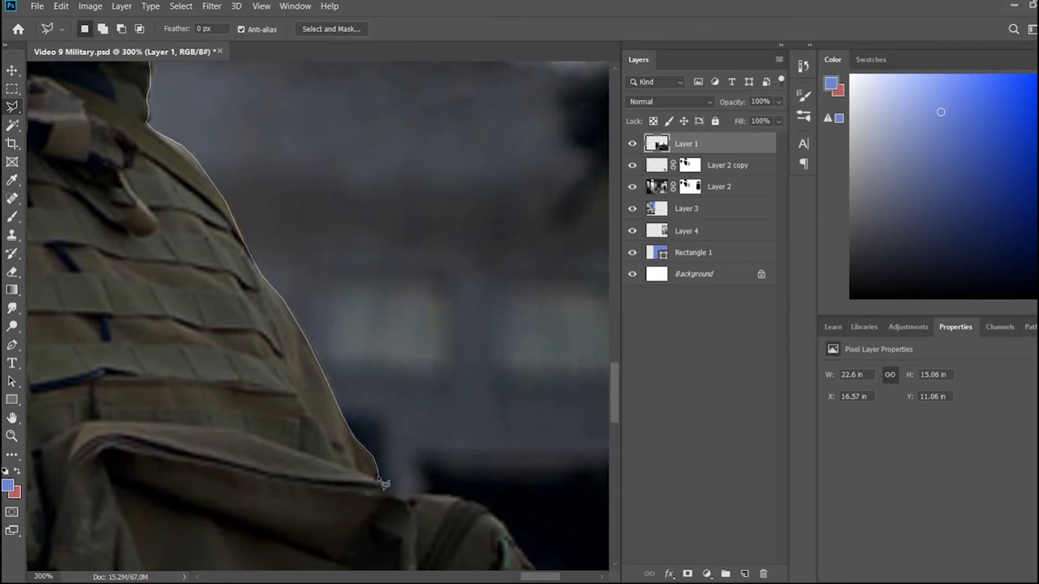
drag(497, 519, 290, 490)
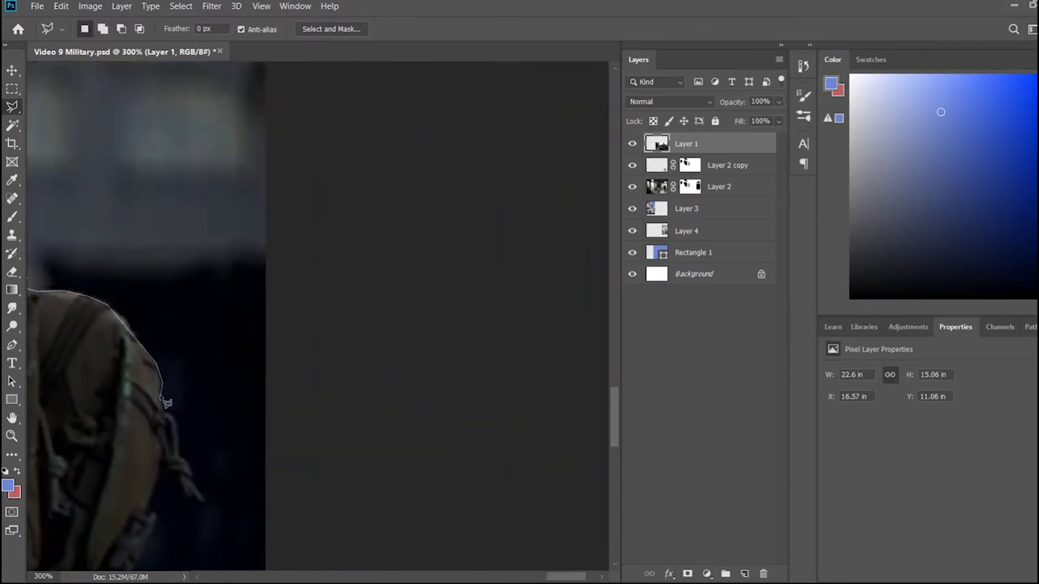
drag(164, 475, 337, 384)
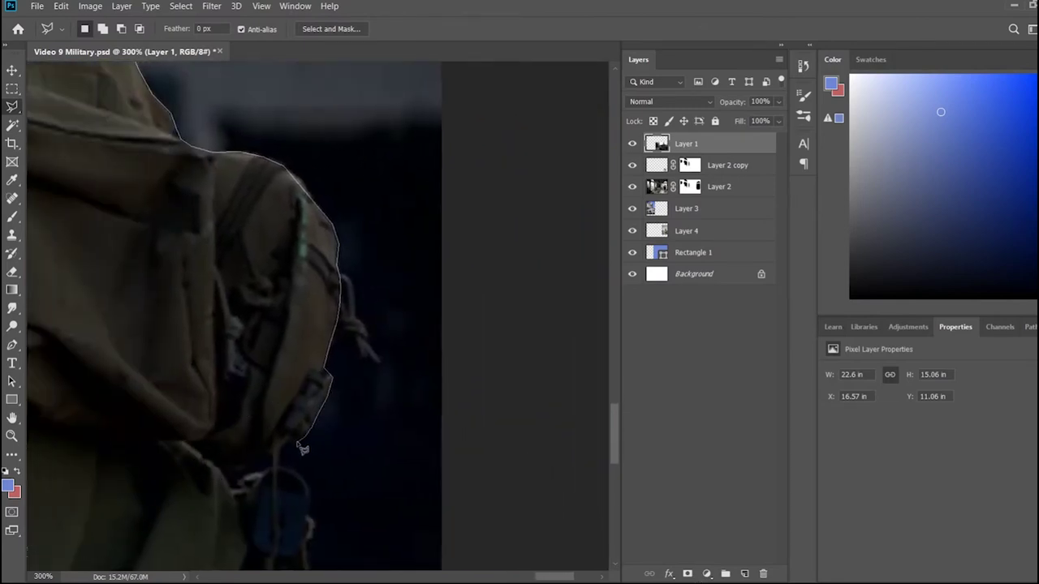
mouse_move(311, 555)
mouse_down()
mouse_move(209, 577)
mouse_move(207, 411)
mouse_up()
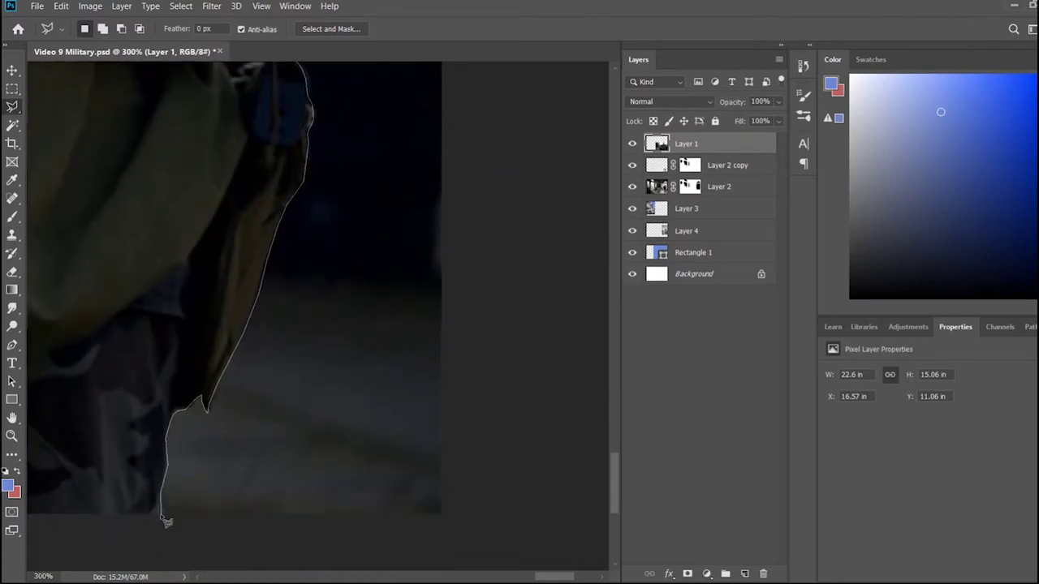
drag(166, 514, 224, 510)
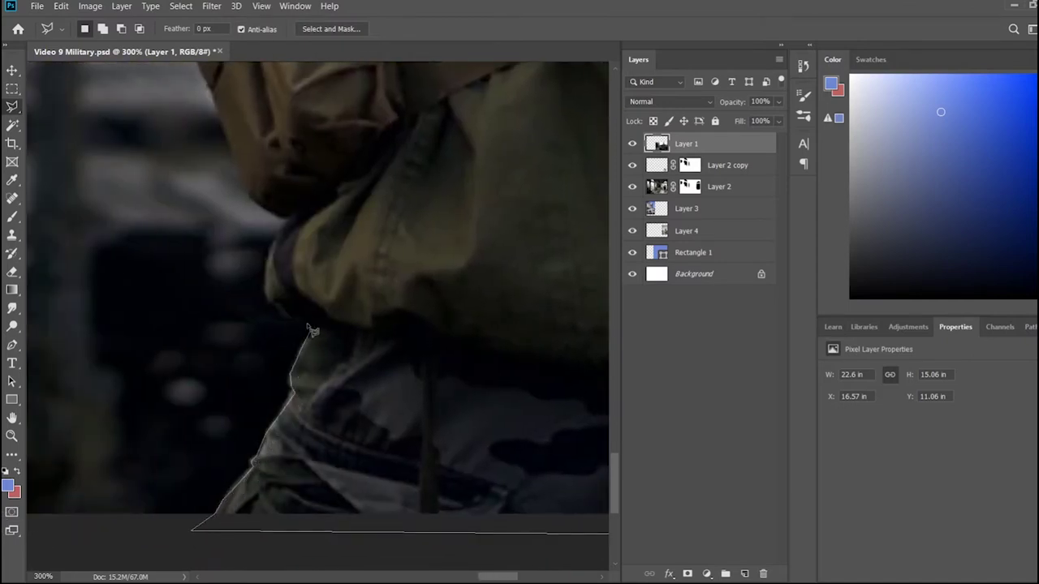
drag(233, 283, 270, 281)
mouse_move(276, 219)
mouse_down()
mouse_move(318, 295)
mouse_move(281, 205)
mouse_up()
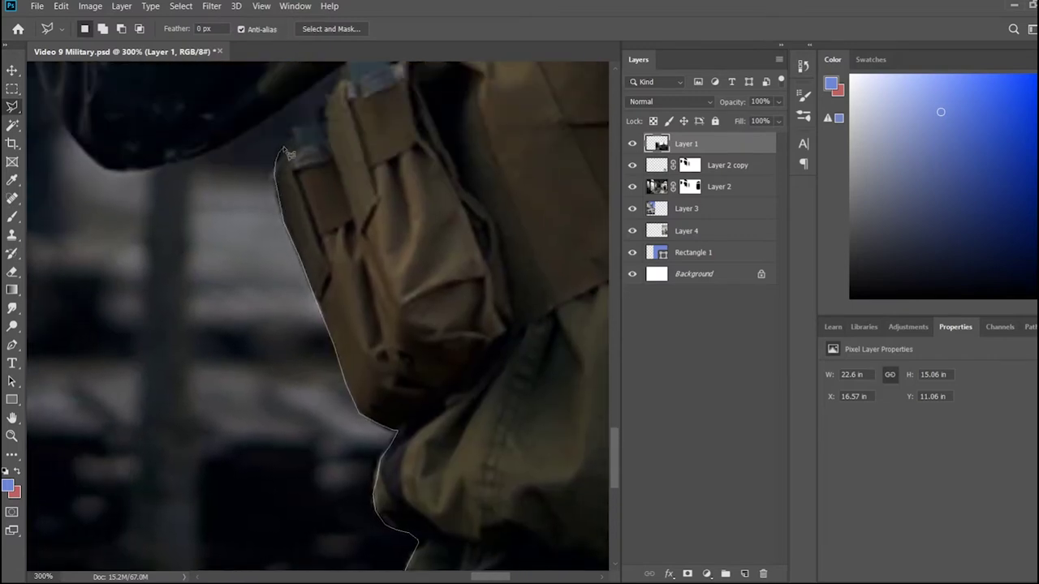
drag(288, 154, 299, 338)
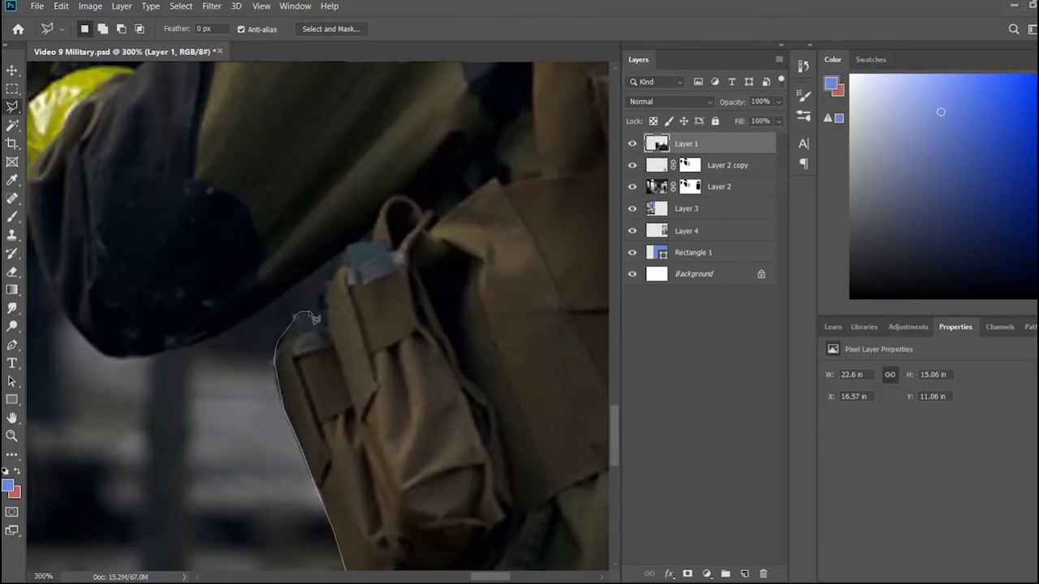
mouse_move(337, 268)
mouse_down()
mouse_move(220, 342)
mouse_move(133, 362)
mouse_move(238, 342)
mouse_move(242, 280)
mouse_up()
Trace around the glove, grip, barrel, laser box and scope mount to close the selection
drag(234, 210, 237, 294)
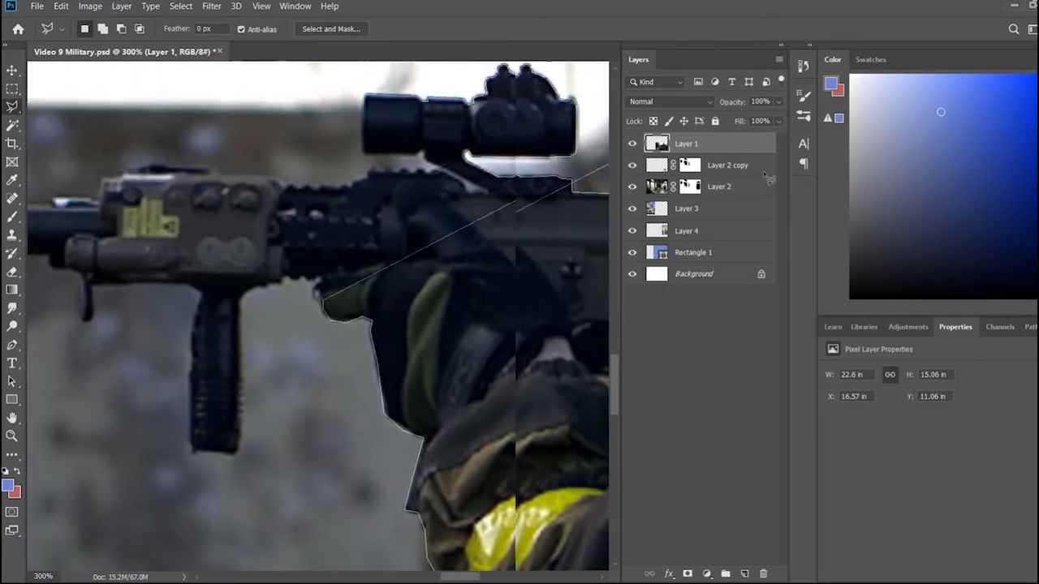
drag(143, 128, 209, 285)
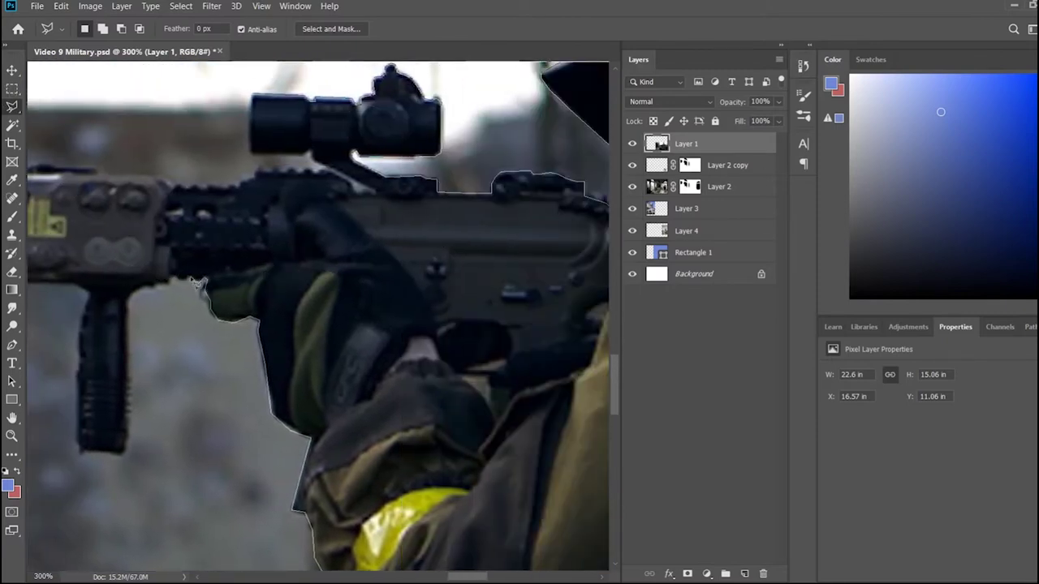
mouse_move(134, 307)
mouse_down()
mouse_move(133, 451)
mouse_move(81, 365)
mouse_move(90, 320)
mouse_move(121, 297)
mouse_move(198, 294)
mouse_move(197, 324)
mouse_up()
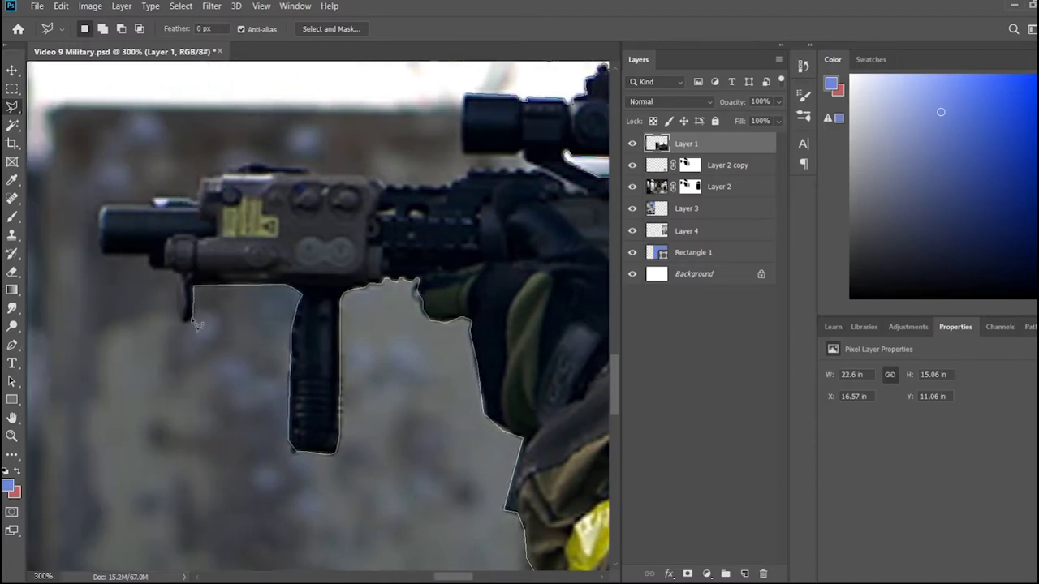
mouse_move(156, 274)
mouse_down()
mouse_move(104, 257)
mouse_move(103, 217)
mouse_move(229, 173)
mouse_up()
mouse_move(311, 175)
mouse_down()
mouse_move(425, 196)
mouse_move(509, 174)
mouse_up()
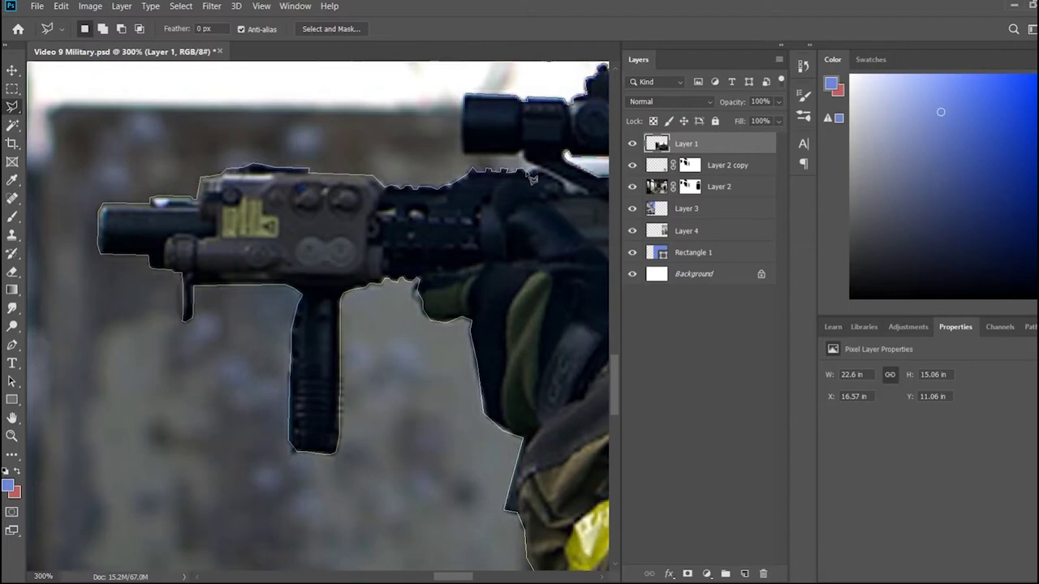
drag(591, 199, 463, 148)
drag(469, 113, 468, 109)
key(ctrl+minus)
key(ctrl+minus)
key(ctrl+minus)
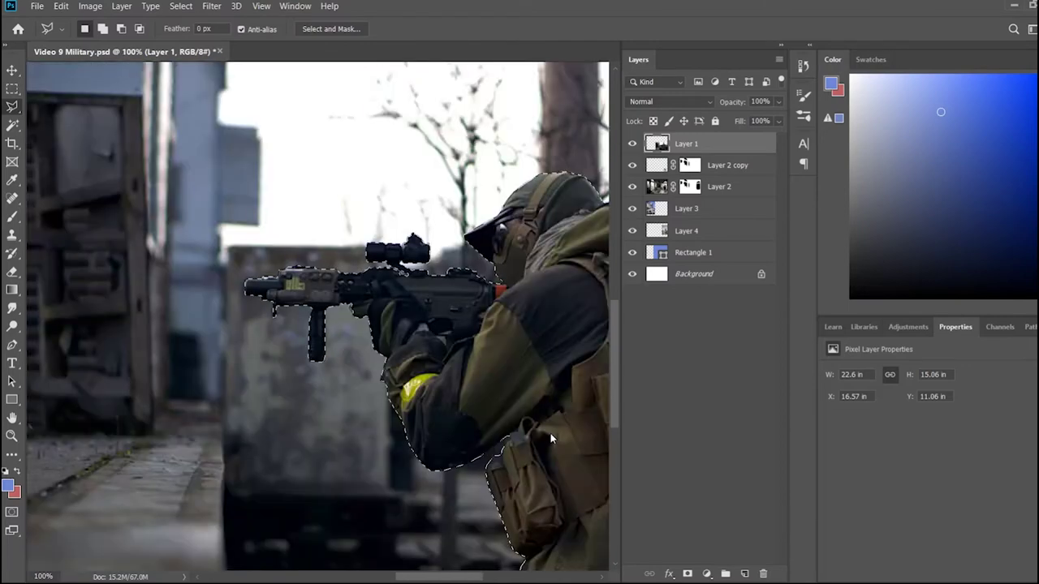
Mask Layer 1 to the selected soldier and shift him left into the room
key(ctrl+minus)
key(ctrl+minus)
click(687, 573)
key(ctrl+minus)
key(v)
mouse_move(548, 446)
mouse_down()
mouse_move(472, 445)
mouse_move(507, 446)
mouse_up()
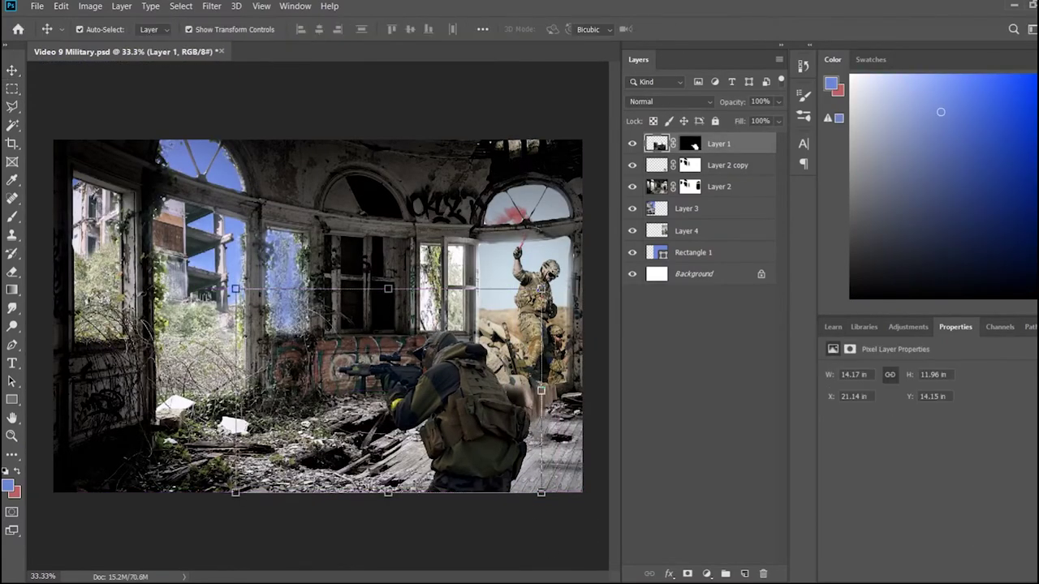
Bring the smoke-flare Layer 4 to the top and give it a blank mask
click(686, 231)
key(ctrl+shift+bracketright)
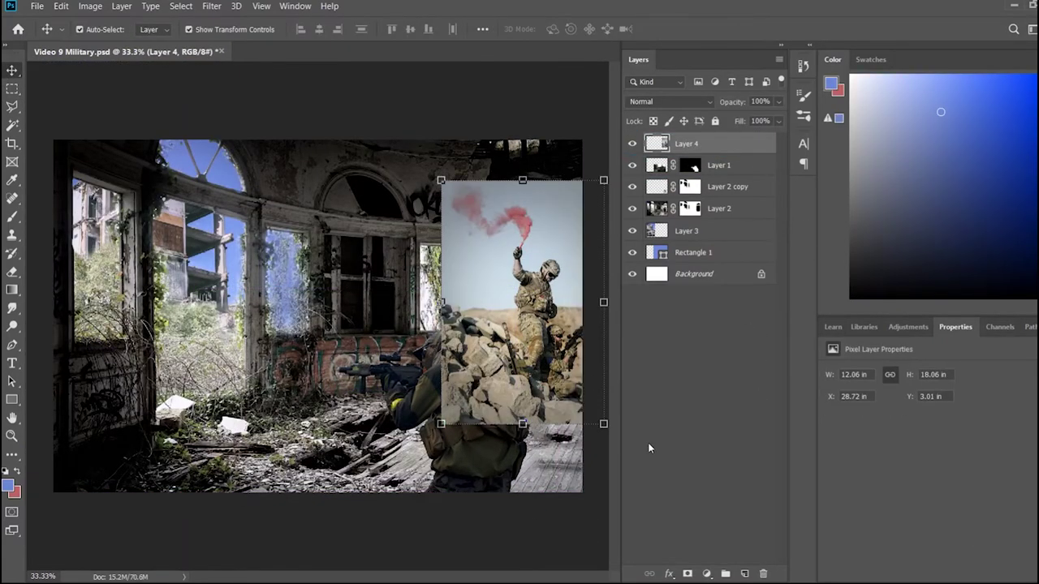
key(ctrl+plus)
key(ctrl+plus)
drag(308, 578, 445, 578)
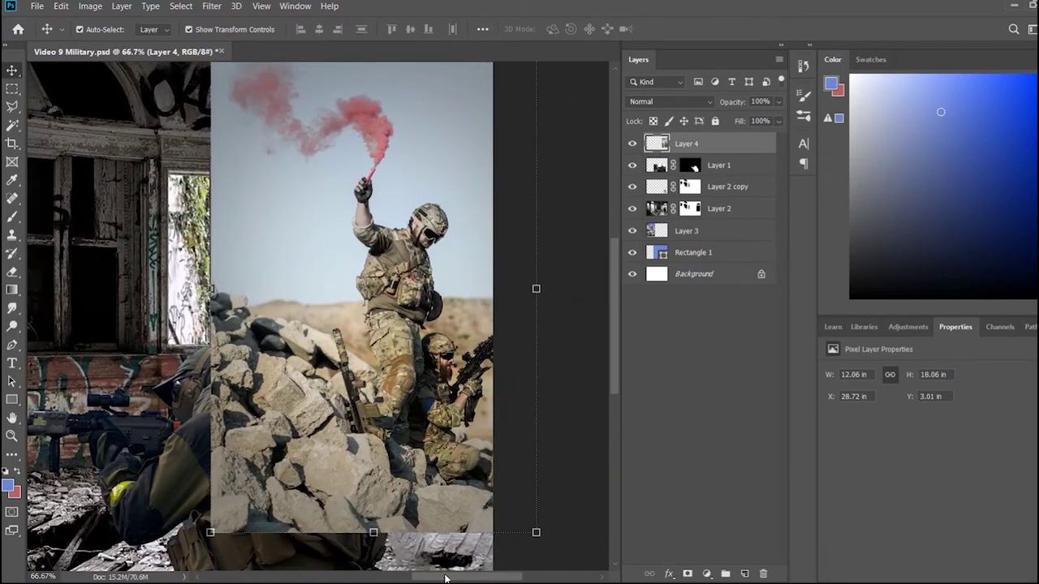
click(687, 573)
Hide the flare photo's bottom, left and top edges on Layer 4's mask to reveal the arch window
key(b)
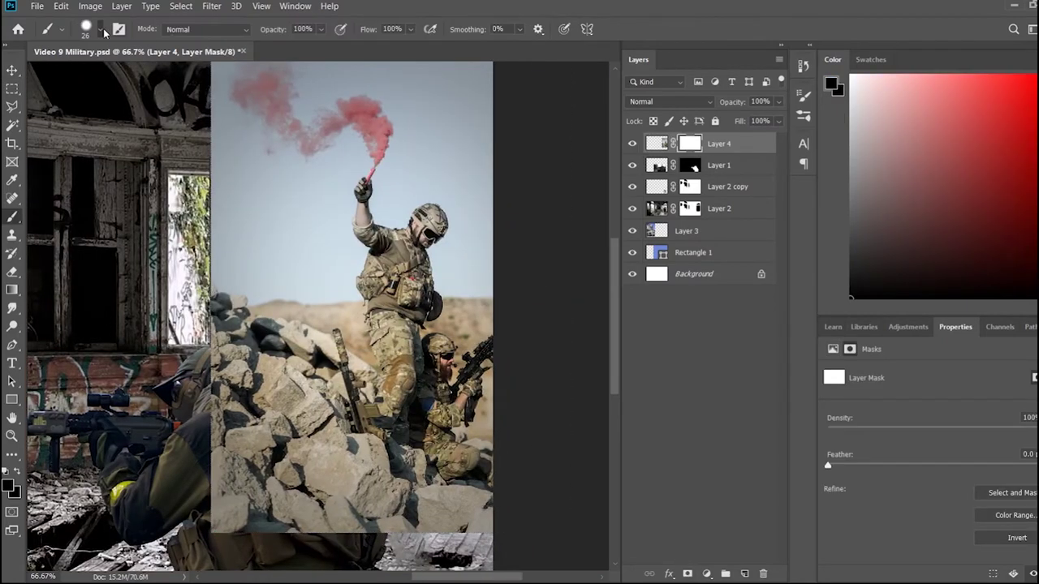
drag(252, 517, 283, 522)
scroll(276, 261, up, 3)
drag(251, 166, 219, 568)
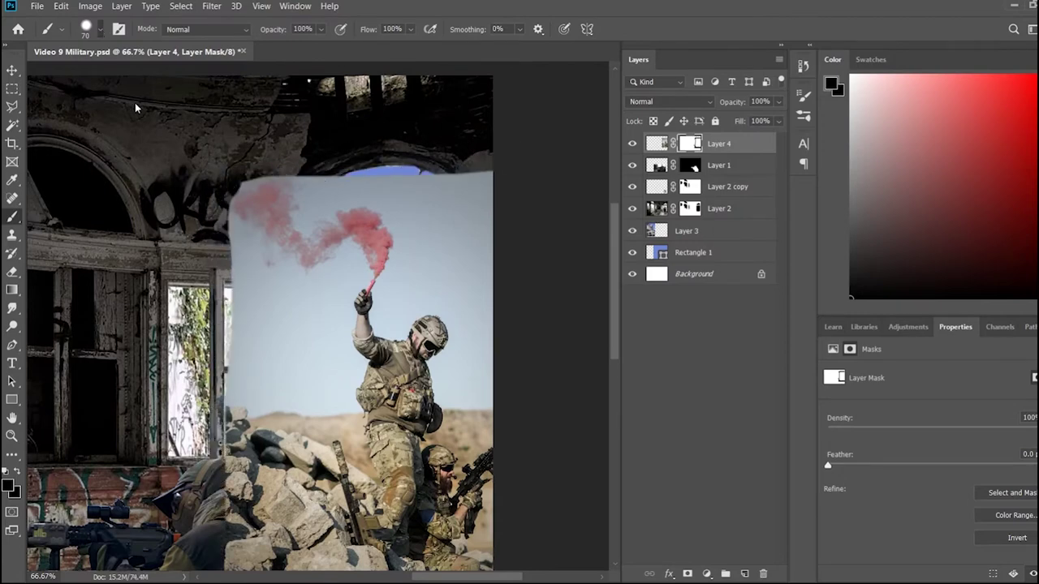
mouse_move(487, 214)
mouse_down()
mouse_move(297, 208)
mouse_move(243, 255)
mouse_move(288, 357)
mouse_up()
scroll(289, 357, down, 3)
mouse_move(187, 422)
mouse_down()
mouse_move(232, 556)
mouse_move(498, 522)
mouse_move(515, 296)
mouse_move(499, 487)
mouse_move(505, 398)
mouse_move(497, 452)
mouse_up()
Mask away more of the flare photo along the soldier's edge
scroll(496, 452, up, 3)
scroll(395, 255, up, 2)
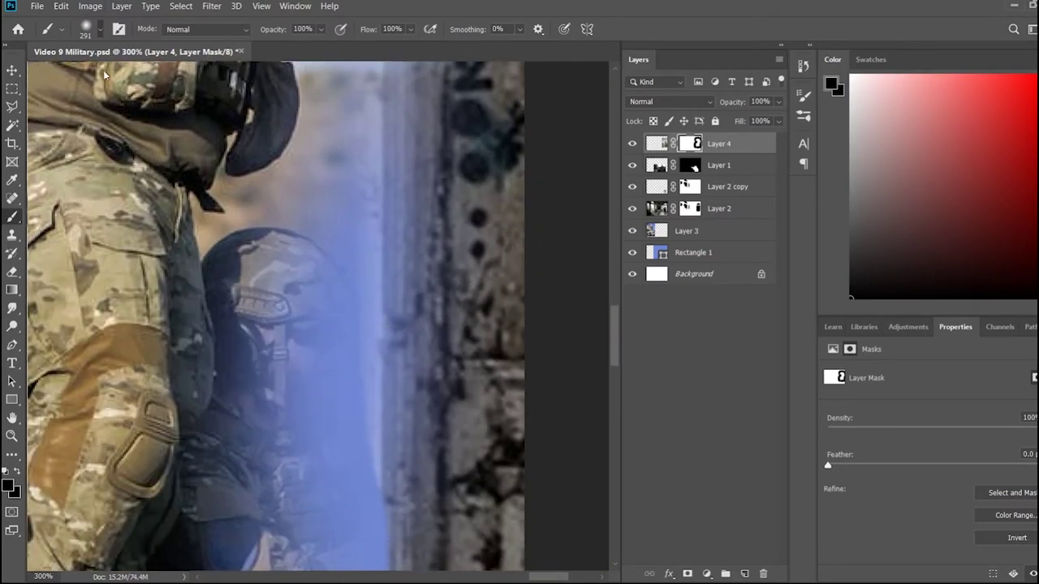
drag(285, 261, 272, 527)
scroll(325, 279, down, 3)
scroll(325, 278, down, 2)
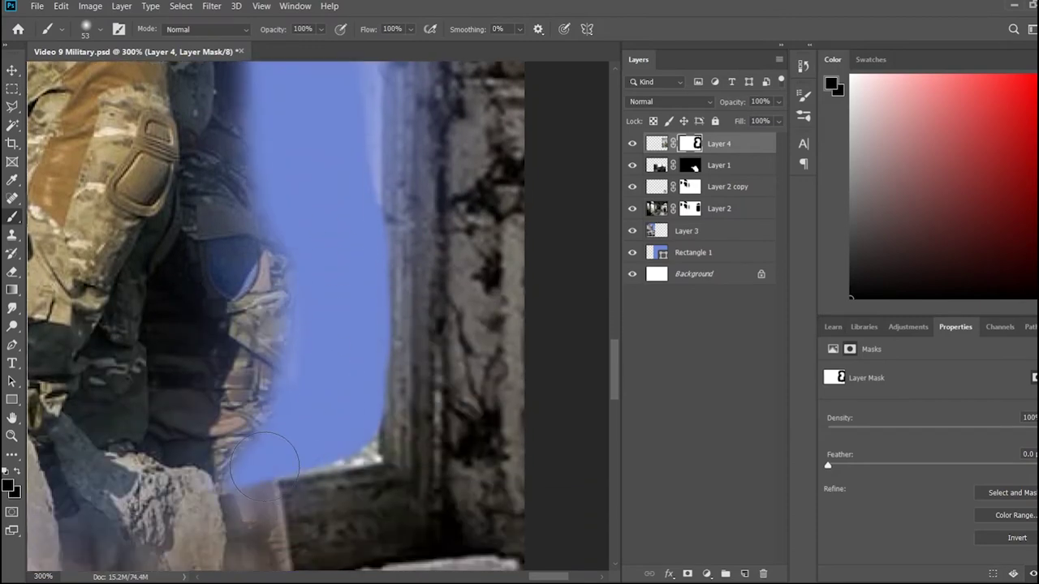
scroll(264, 465, down, 2)
drag(267, 364, 278, 139)
scroll(324, 324, left, 2)
scroll(436, 508, left, 2)
drag(437, 508, 538, 215)
scroll(538, 216, up, 3)
scroll(538, 216, right, 2)
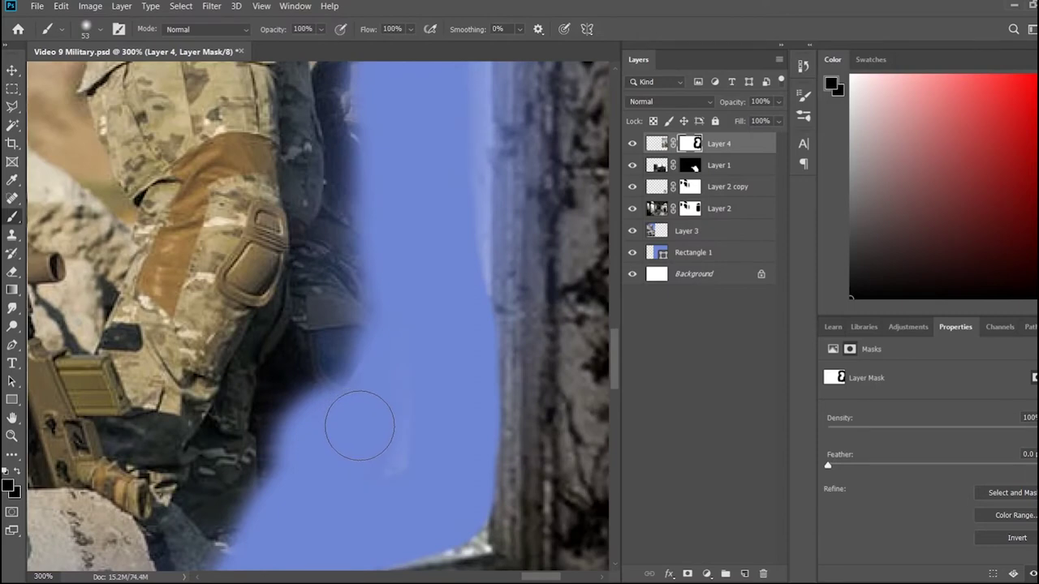
Paint out the pale sky beside the soldier's knee and above him
drag(359, 422, 380, 306)
scroll(380, 306, up, 1)
scroll(380, 306, up, 1)
scroll(379, 357, up, 3)
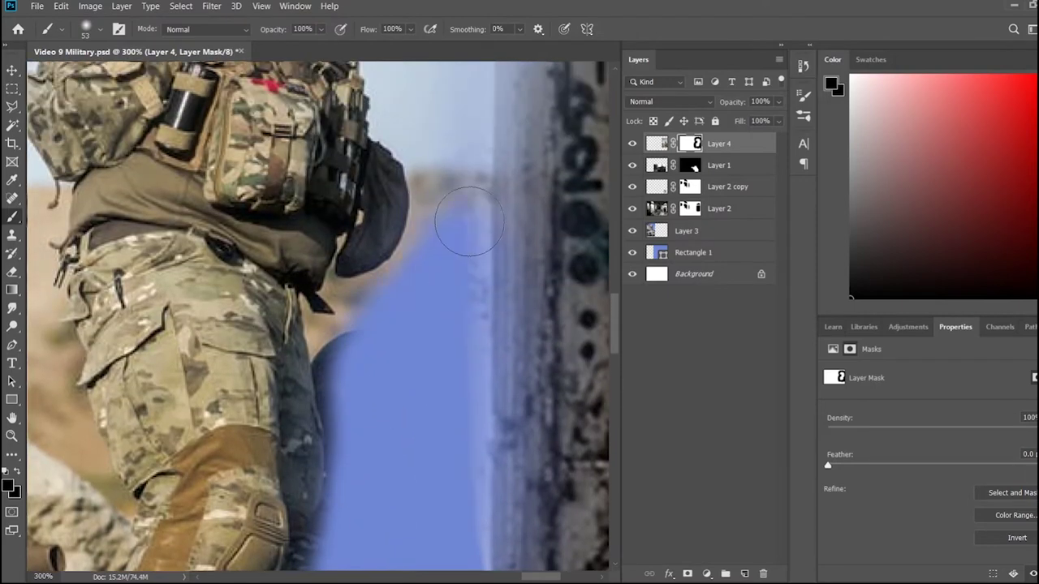
scroll(463, 228, up, 3)
drag(444, 246, 466, 89)
scroll(467, 90, up, 2)
scroll(487, 325, up, 3)
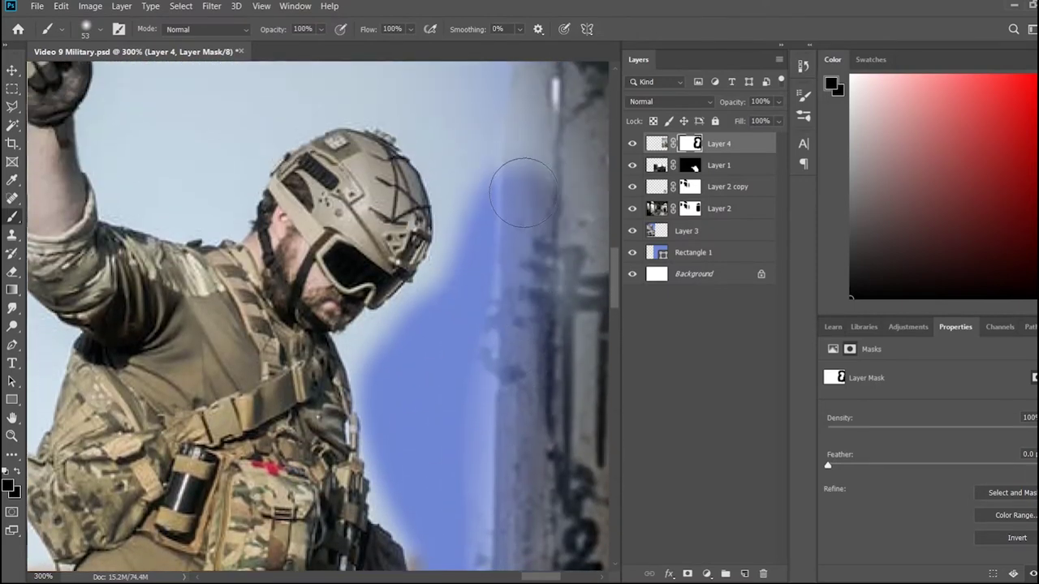
drag(487, 324, 487, 97)
scroll(502, 275, up, 2)
scroll(502, 275, up, 3)
mouse_move(195, 349)
mouse_down()
mouse_move(324, 279)
mouse_move(198, 395)
mouse_up()
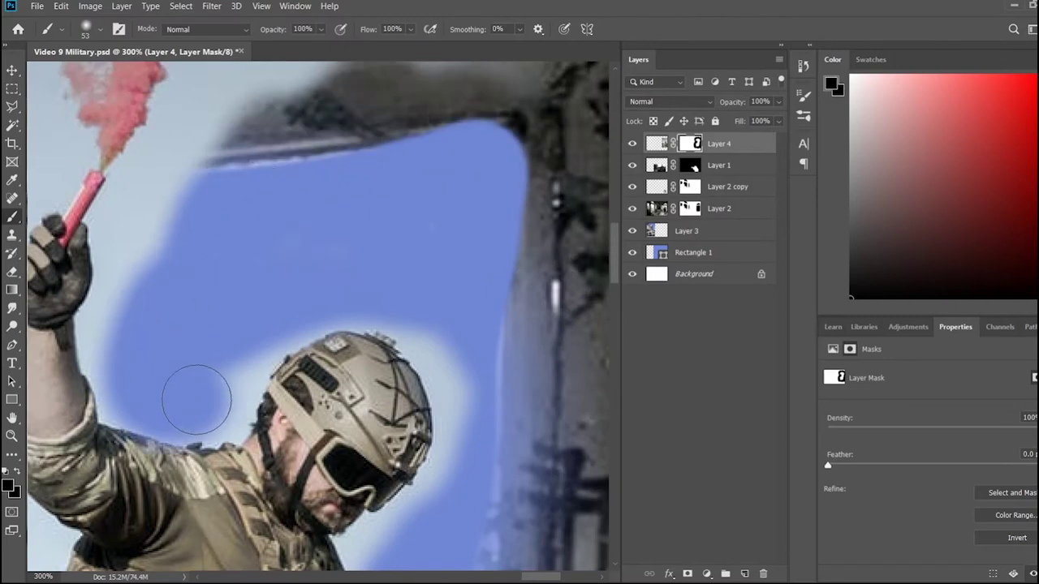
scroll(406, 406, right, 3)
scroll(318, 534, up, 2)
scroll(464, 174, left, 5)
Mask the pale sky across the window-frame struts and along the raised arm, keeping the grey frame edge
click(459, 140)
scroll(139, 313, up, 5)
drag(139, 314, 341, 317)
scroll(341, 317, left, 1)
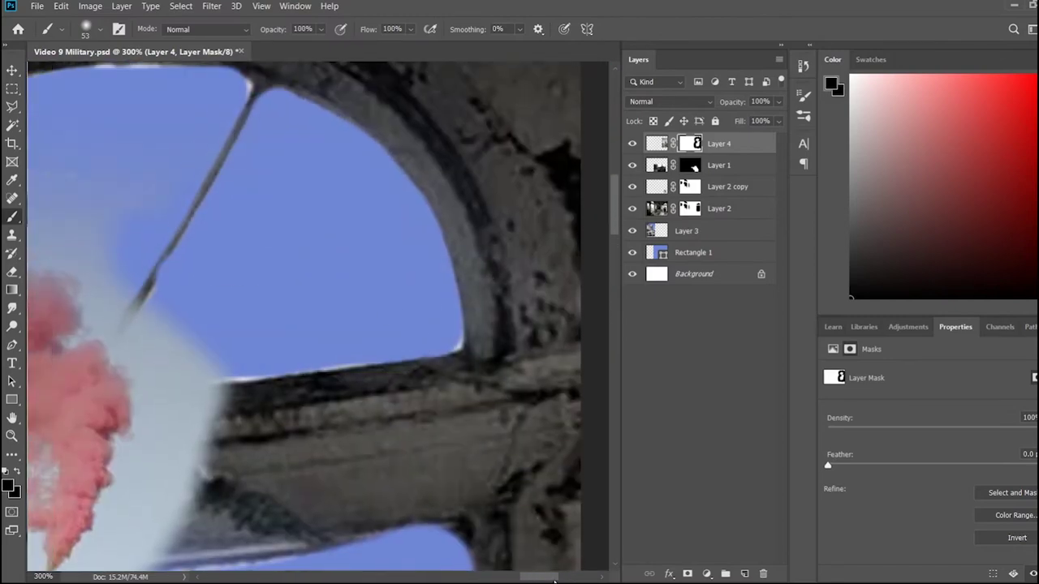
scroll(436, 399, down, 3)
scroll(436, 400, down, 3)
scroll(406, 428, down, 3)
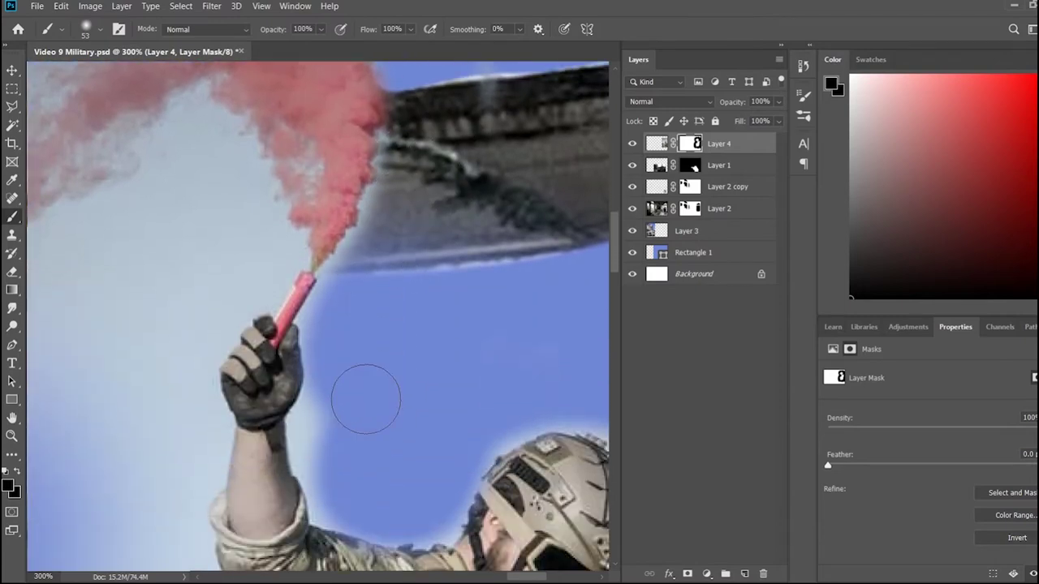
drag(319, 266, 398, 139)
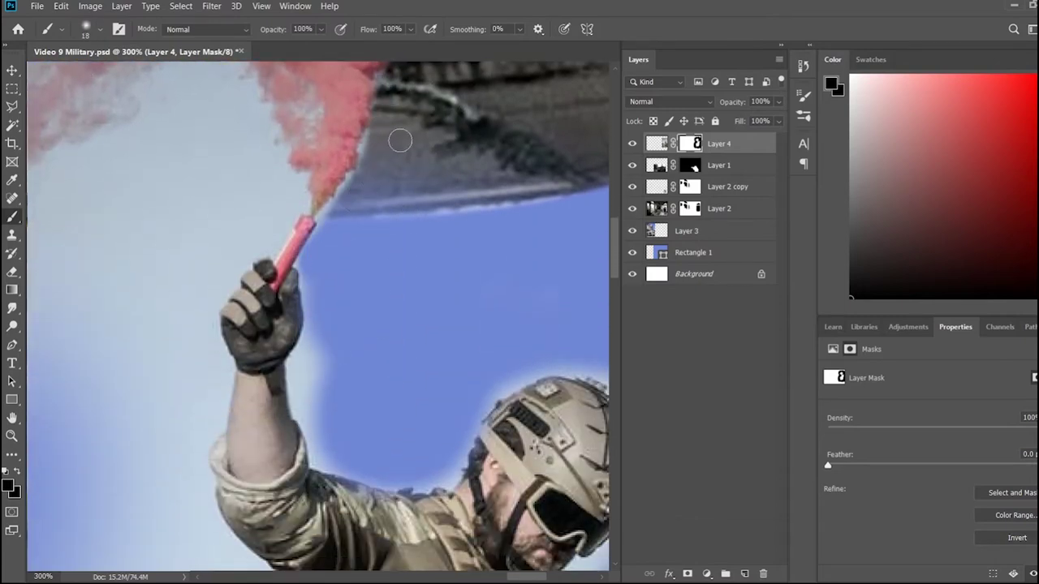
mouse_move(319, 268)
mouse_down()
mouse_move(313, 417)
mouse_move(306, 357)
mouse_move(317, 448)
mouse_move(409, 481)
mouse_move(459, 432)
mouse_up()
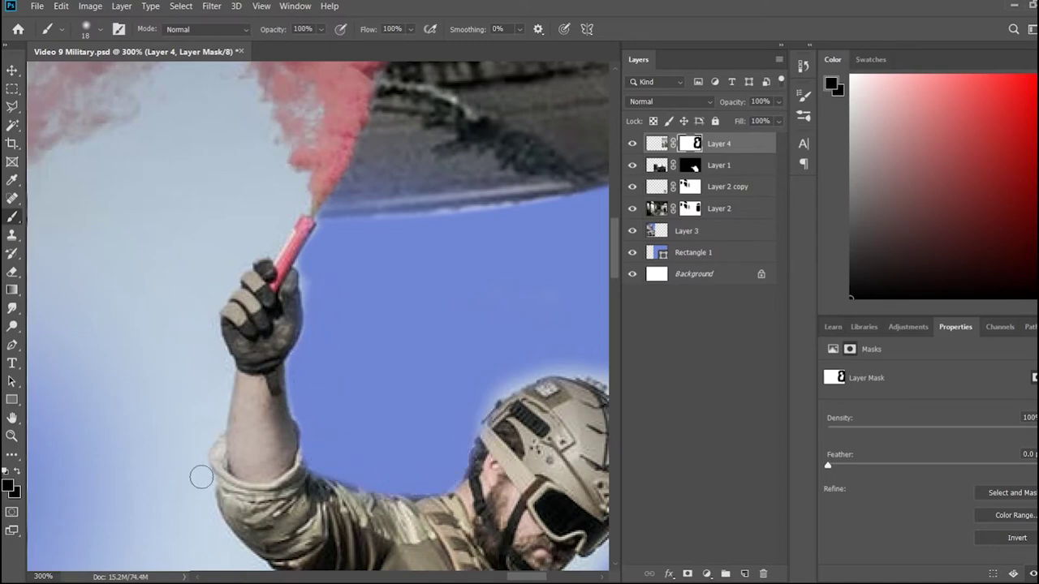
With a larger brush, clear the pale sky left of the soldier and the haze inside the arch
key(bracketright)
key(bracketright)
key(bracketright)
drag(138, 361, 126, 439)
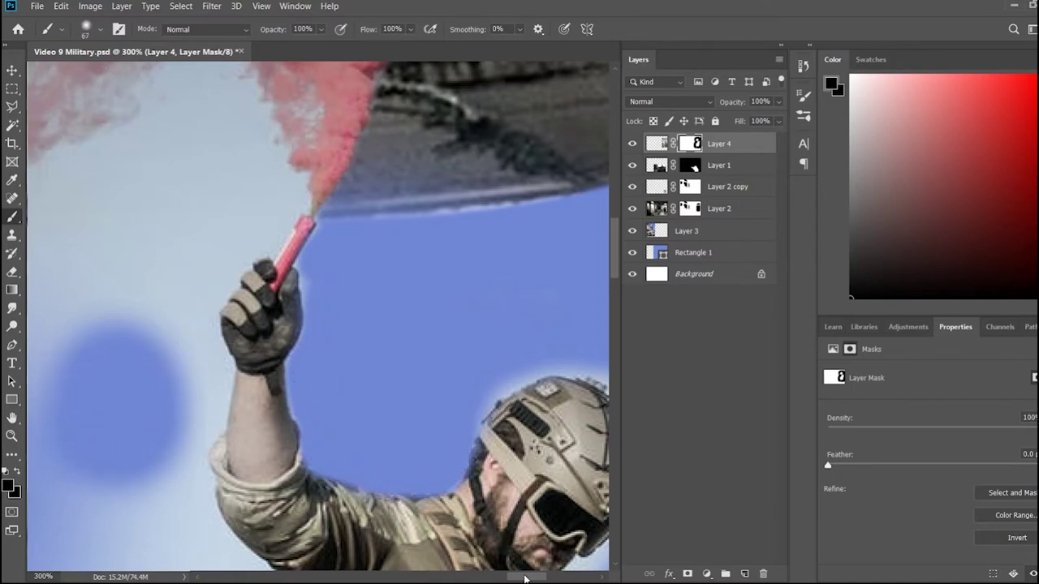
drag(516, 579, 478, 578)
mouse_move(288, 288)
mouse_down()
mouse_move(364, 360)
mouse_move(431, 216)
mouse_move(144, 262)
mouse_up()
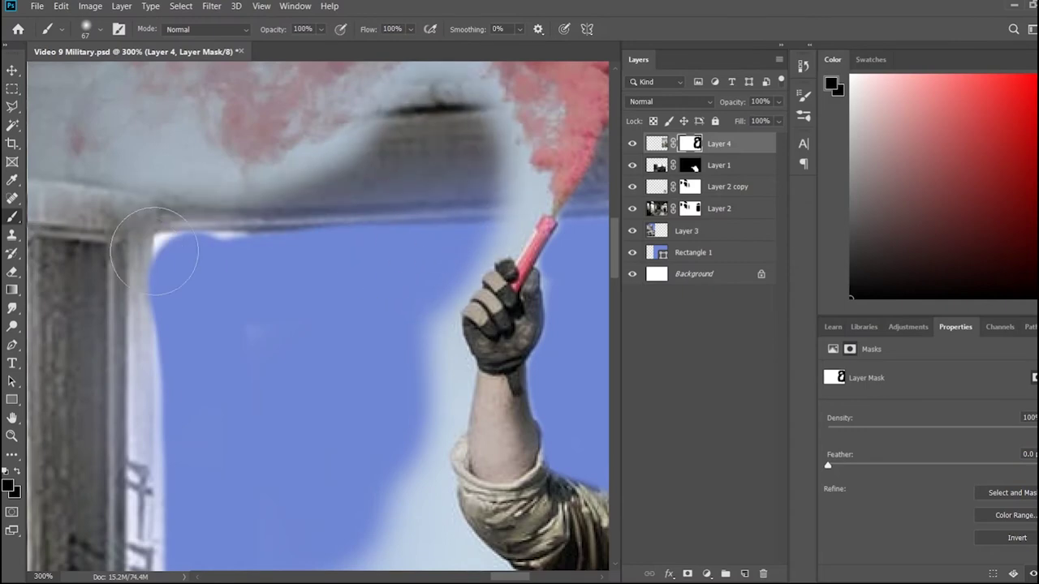
key(ctrl+1)
drag(370, 258, 280, 487)
scroll(280, 454, down, 3)
mouse_move(276, 422)
mouse_down()
mouse_move(349, 382)
mouse_move(358, 317)
mouse_move(296, 230)
mouse_up()
scroll(309, 359, up, 2)
mouse_move(381, 114)
mouse_down()
mouse_move(276, 158)
mouse_move(309, 237)
mouse_up()
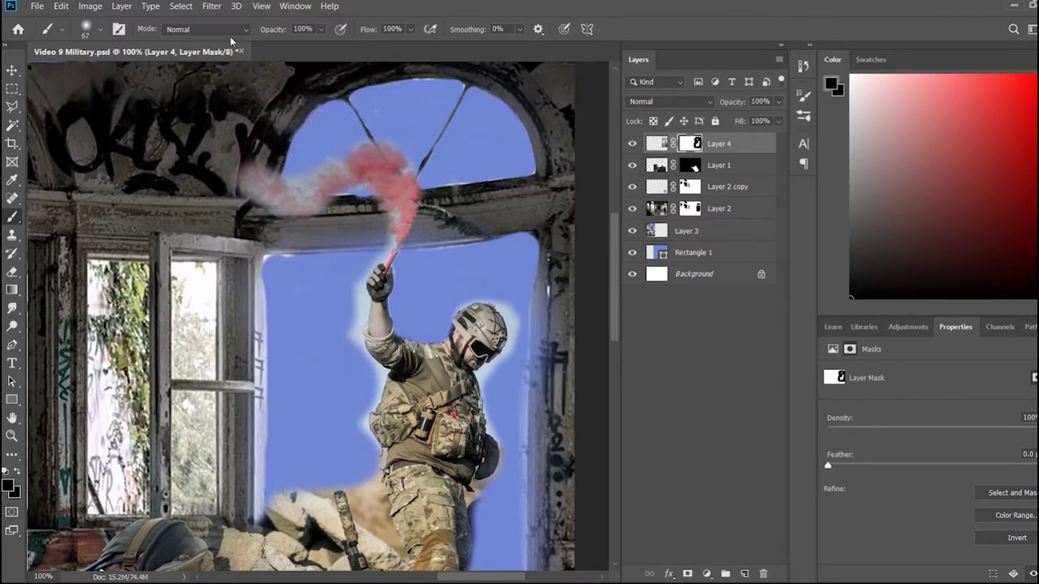
Remove the haze beside the red smoke and the halo along the raised arm with a smaller brush
mouse_move(258, 198)
mouse_down()
mouse_move(292, 213)
mouse_move(333, 166)
mouse_up()
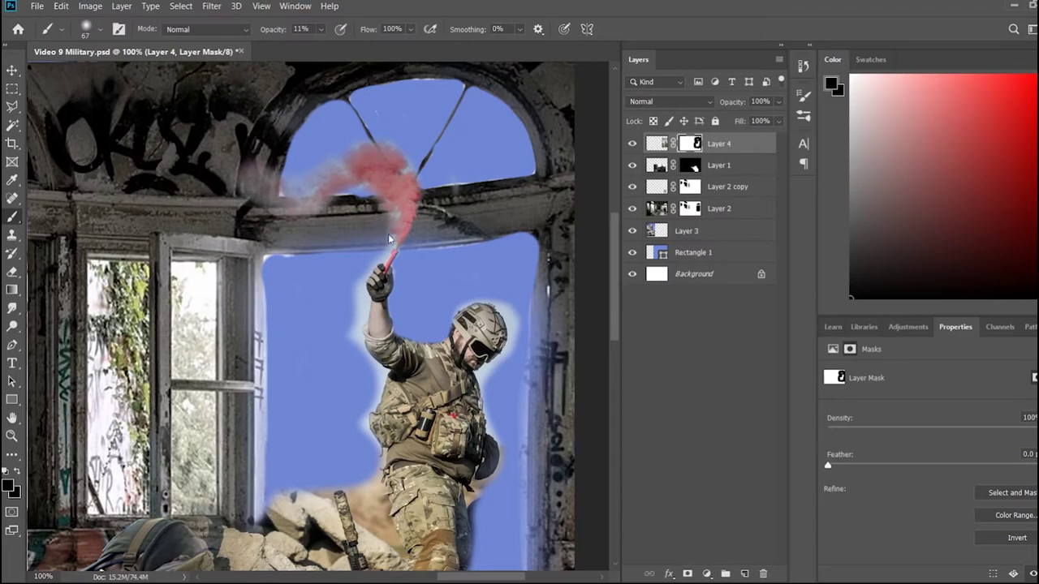
scroll(114, 106, up, 3)
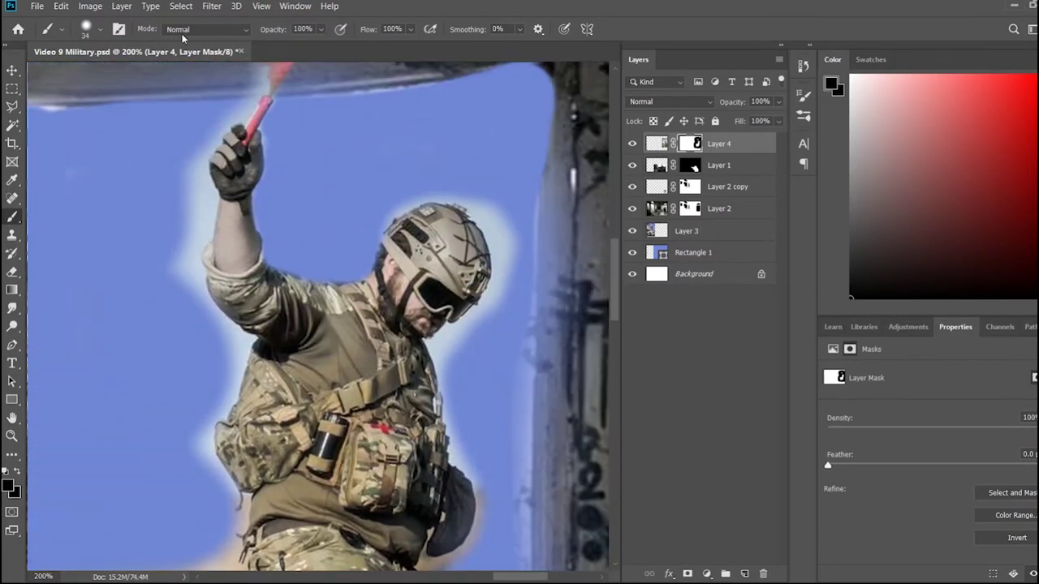
key(bracketleft)
key(bracketleft)
mouse_move(219, 348)
mouse_down()
mouse_move(193, 252)
mouse_move(203, 178)
mouse_up()
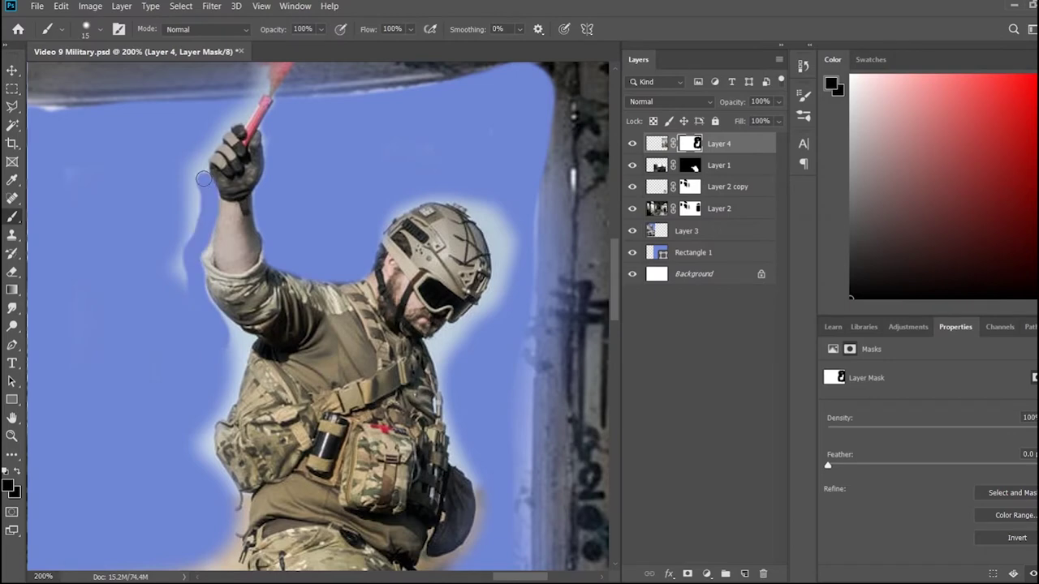
drag(171, 280, 193, 188)
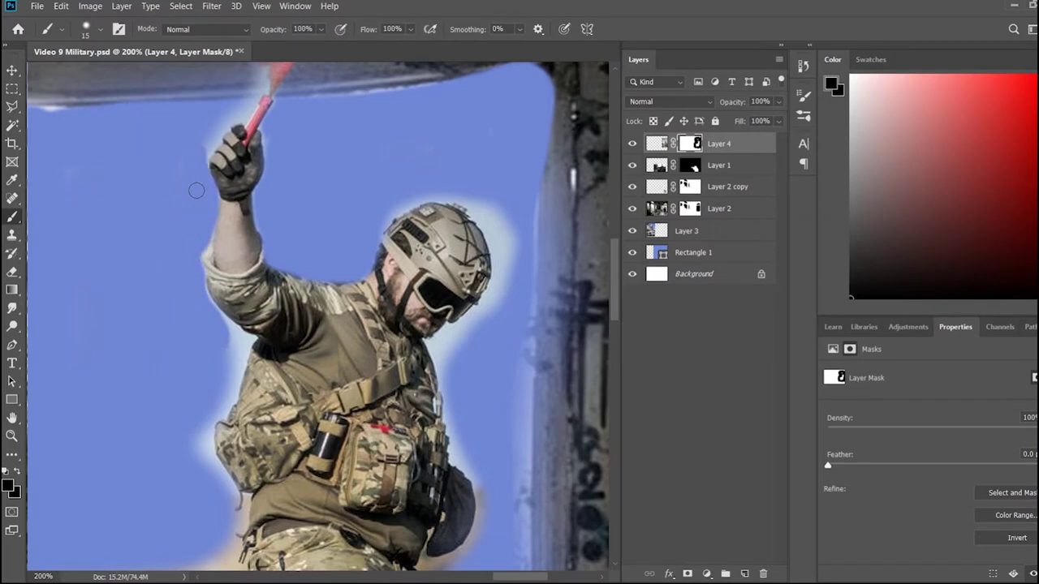
key(ctrl+plus)
key(ctrl+plus)
key(ctrl+plus)
mouse_move(81, 335)
mouse_down()
mouse_move(121, 377)
mouse_move(112, 419)
mouse_move(101, 345)
mouse_up()
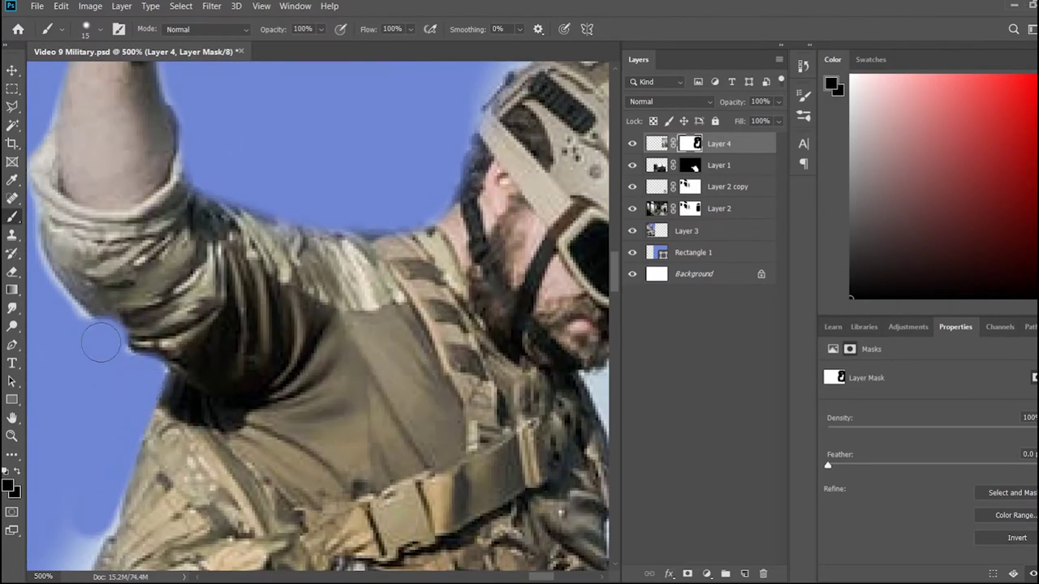
scroll(101, 344, down, 5)
scroll(100, 344, left, 3)
Clean the pale halo along the torso edge down to the pouch bottom
mouse_move(349, 312)
mouse_down()
mouse_move(317, 359)
mouse_move(294, 488)
mouse_move(260, 471)
mouse_up()
scroll(259, 471, down, 5)
mouse_move(314, 343)
mouse_down()
mouse_move(359, 378)
mouse_move(346, 394)
mouse_up()
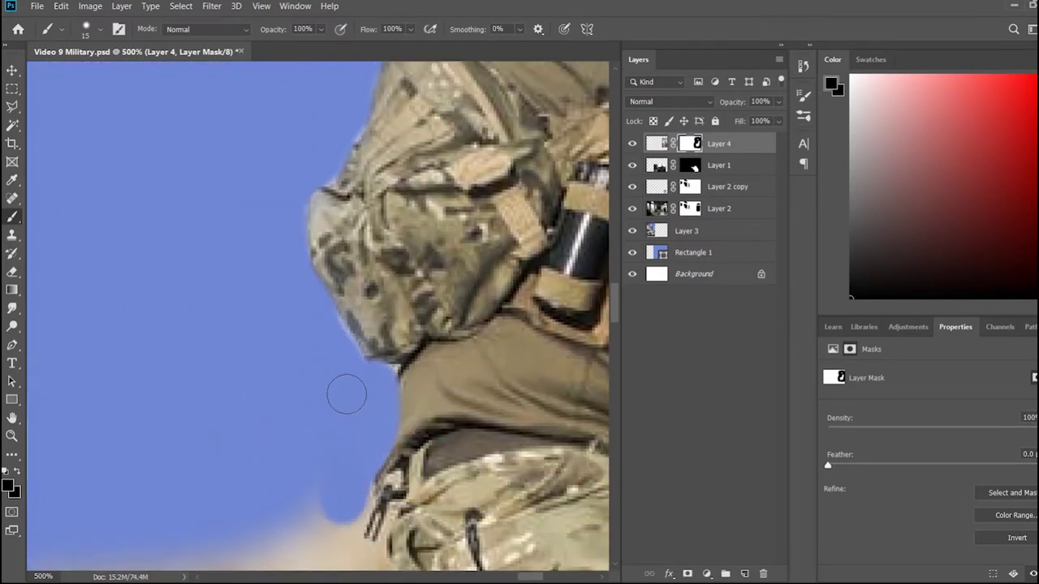
scroll(346, 394, down, 5)
mouse_move(341, 262)
mouse_down()
mouse_move(339, 311)
mouse_move(382, 511)
mouse_up()
drag(185, 345, 244, 503)
scroll(244, 504, down, 5)
drag(247, 301, 455, 442)
mouse_move(385, 272)
mouse_down()
mouse_move(400, 379)
mouse_move(276, 172)
mouse_move(350, 289)
mouse_up()
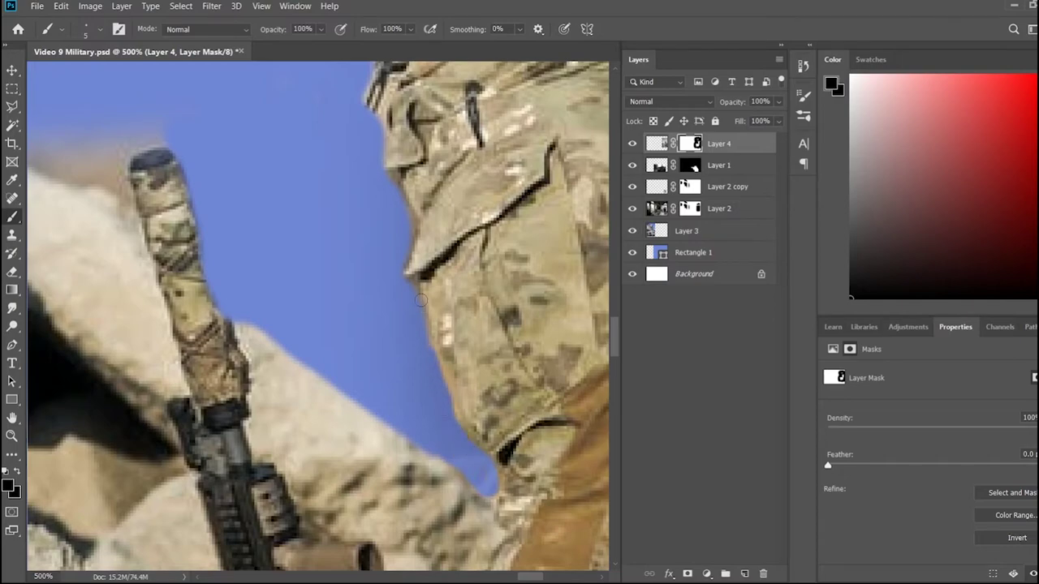
drag(424, 306, 495, 485)
alt+scroll(546, 508, down, 5)
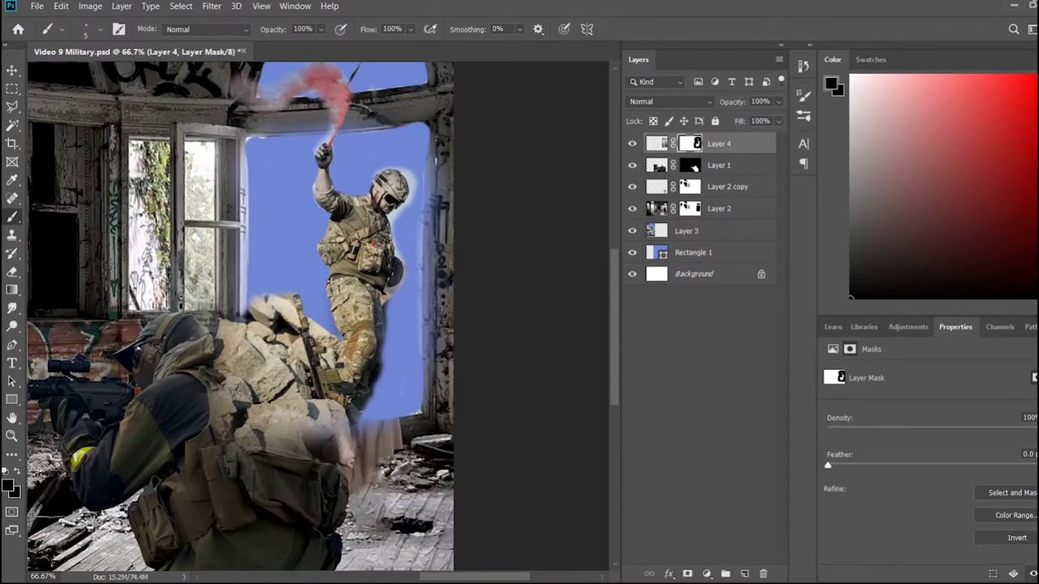
alt+scroll(82, 365, up, 5)
Clear the tan haze near the rifle and the halo down the trouser edge to the knee pad
mouse_move(55, 428)
mouse_down()
mouse_move(121, 459)
mouse_move(170, 421)
mouse_up()
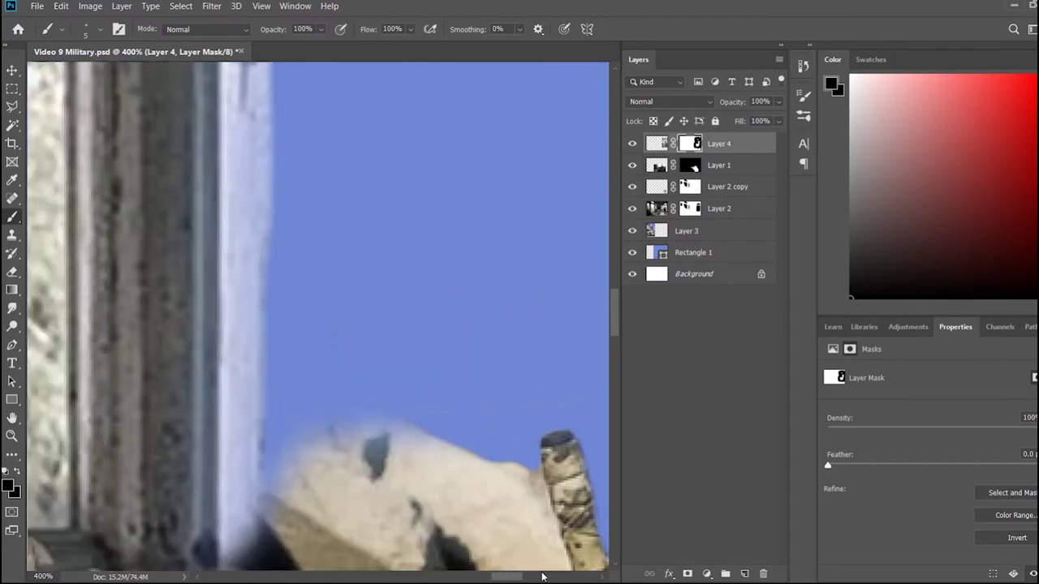
drag(523, 578, 548, 579)
drag(293, 503, 276, 428)
drag(328, 332, 422, 321)
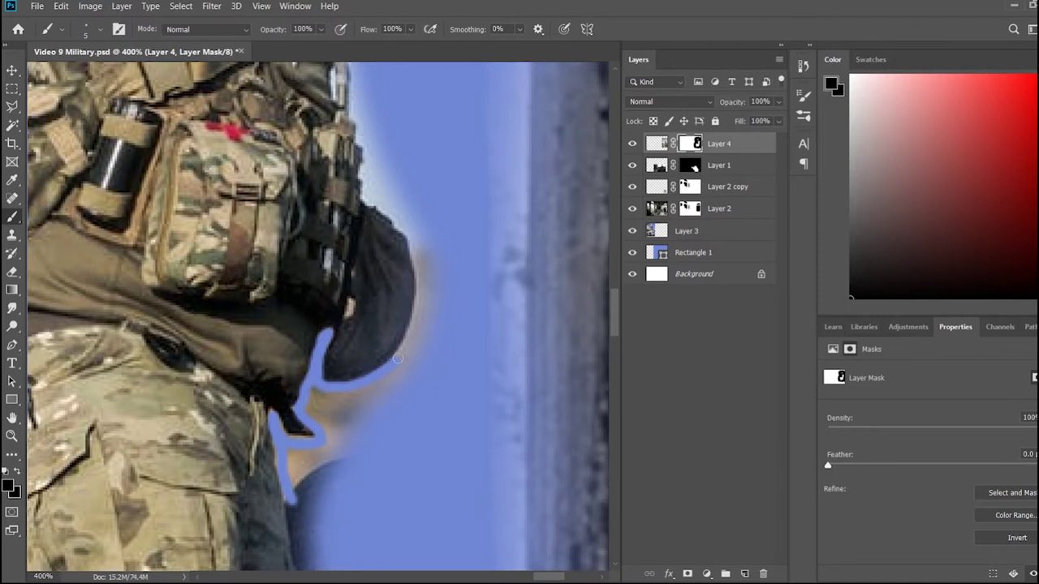
scroll(323, 491, down, 3)
drag(295, 428, 310, 560)
scroll(310, 560, down, 5)
drag(307, 361, 271, 447)
scroll(271, 446, down, 5)
mouse_move(272, 278)
mouse_down()
mouse_move(263, 379)
mouse_move(214, 499)
mouse_up()
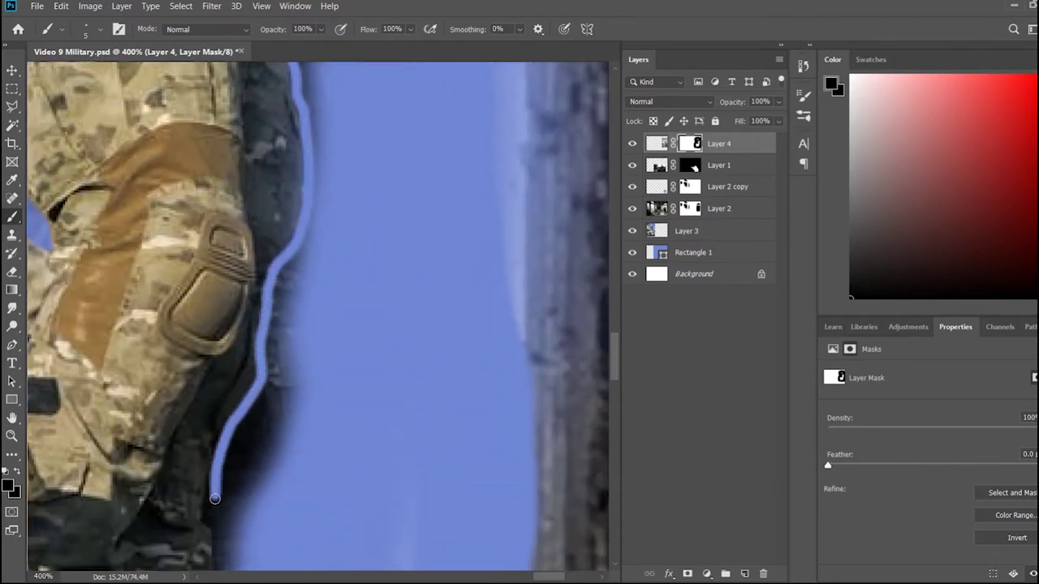
scroll(213, 498, down, 5)
mouse_move(213, 312)
mouse_down()
mouse_move(213, 412)
mouse_move(313, 368)
mouse_up()
mouse_move(216, 276)
mouse_down()
mouse_move(235, 231)
mouse_move(281, 215)
mouse_up()
Paint out the remaining halo on the upper body and under the goggles
scroll(235, 231, up, 5)
scroll(281, 215, up, 5)
drag(309, 146, 313, 330)
scroll(313, 330, up, 5)
mouse_move(324, 162)
mouse_down()
mouse_move(295, 208)
mouse_move(382, 157)
mouse_move(422, 292)
mouse_up()
scroll(382, 157, up, 5)
scroll(378, 197, up, 2)
scroll(377, 197, up, 5)
mouse_move(370, 142)
mouse_down()
mouse_move(370, 225)
mouse_move(406, 312)
mouse_up()
scroll(348, 232, up, 5)
mouse_move(349, 260)
mouse_down()
mouse_move(331, 203)
mouse_move(454, 131)
mouse_up()
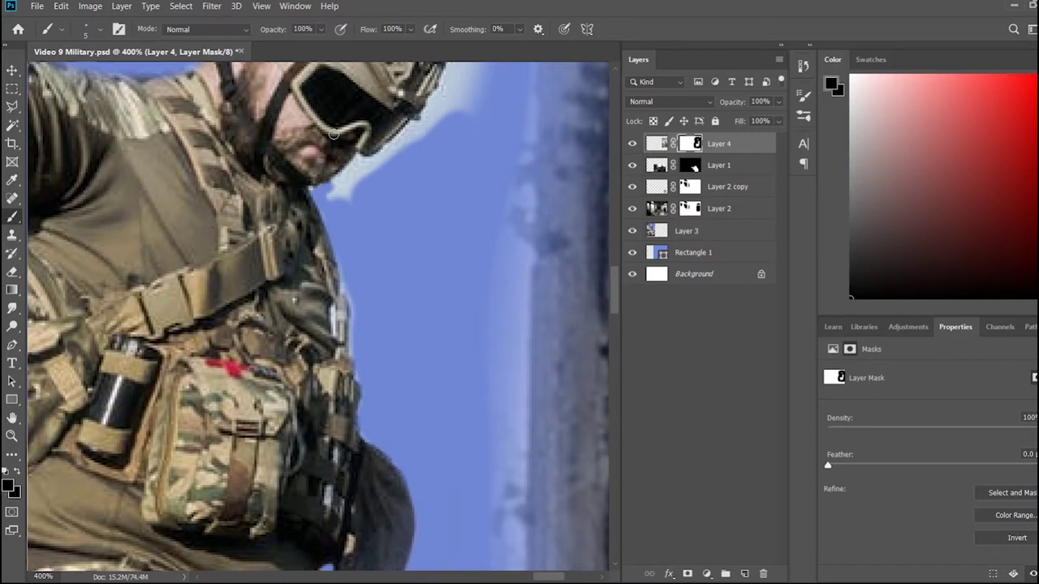
mouse_move(356, 159)
mouse_down()
mouse_move(415, 127)
mouse_move(365, 170)
mouse_up()
scroll(430, 179, up, 5)
Clear the halo over and beside the helmet, then move Layer 4 below Layer 2 copy
key(bracketright)
key(bracketright)
key(bracketright)
drag(361, 132, 229, 191)
mouse_move(357, 130)
mouse_down()
mouse_move(410, 150)
mouse_move(475, 203)
mouse_move(485, 162)
mouse_up()
drag(445, 199, 454, 304)
drag(467, 235, 481, 318)
key(ctrl+minus)
key(ctrl+minus)
key(ctrl+minus)
drag(719, 144, 718, 197)
key(v)
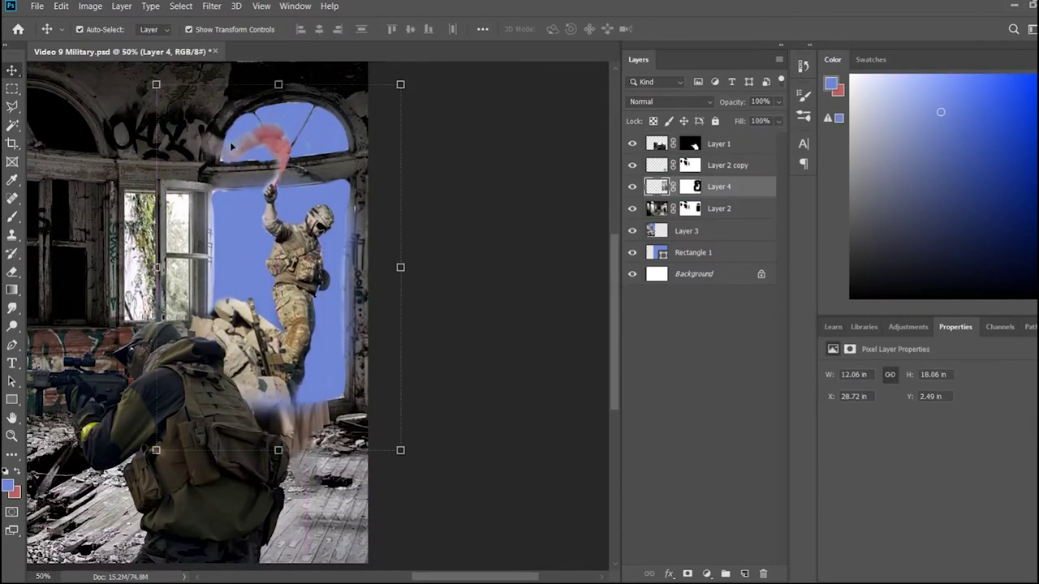
Apply the smaller Layer 4 scale and get ready to paint black on Layer 2's mask
click(424, 381)
scroll(430, 443, up, 2)
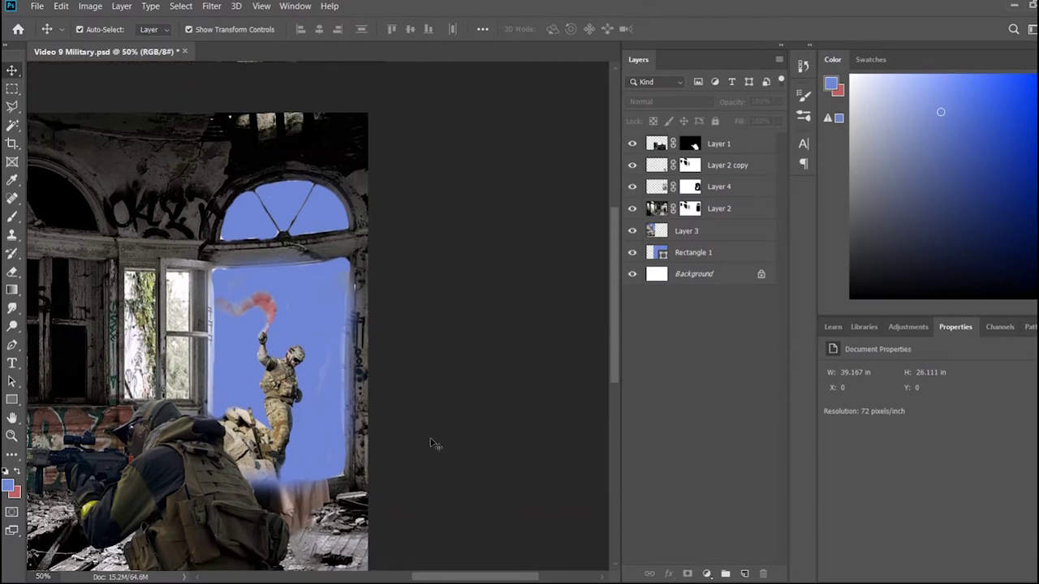
click(689, 208)
key(d)
key(b)
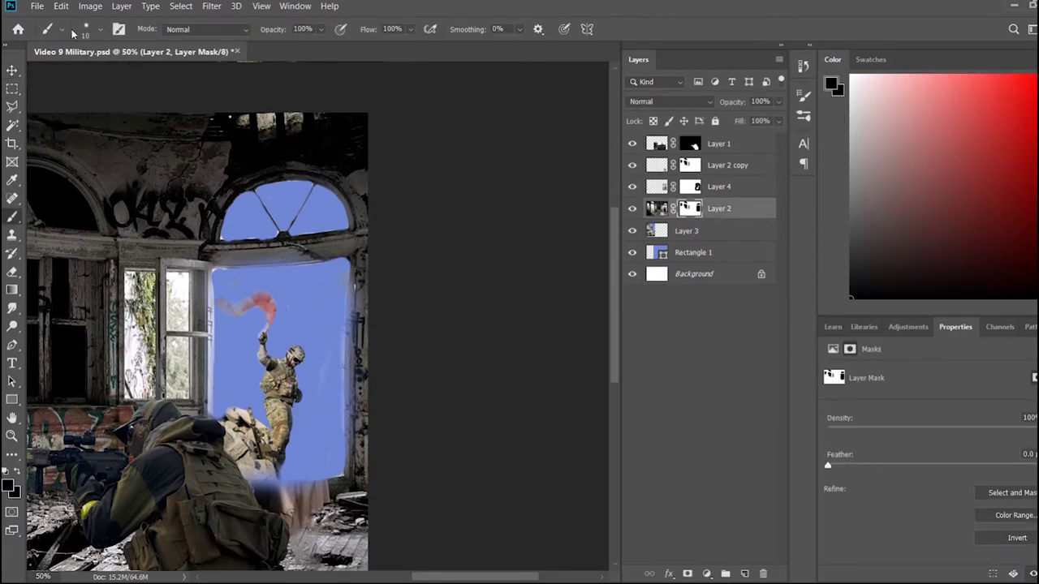
Reveal blue sky through the left window panes, then shift the foreground soldier left
key(bracketright)
key(bracketright)
key(bracketright)
drag(136, 369, 127, 276)
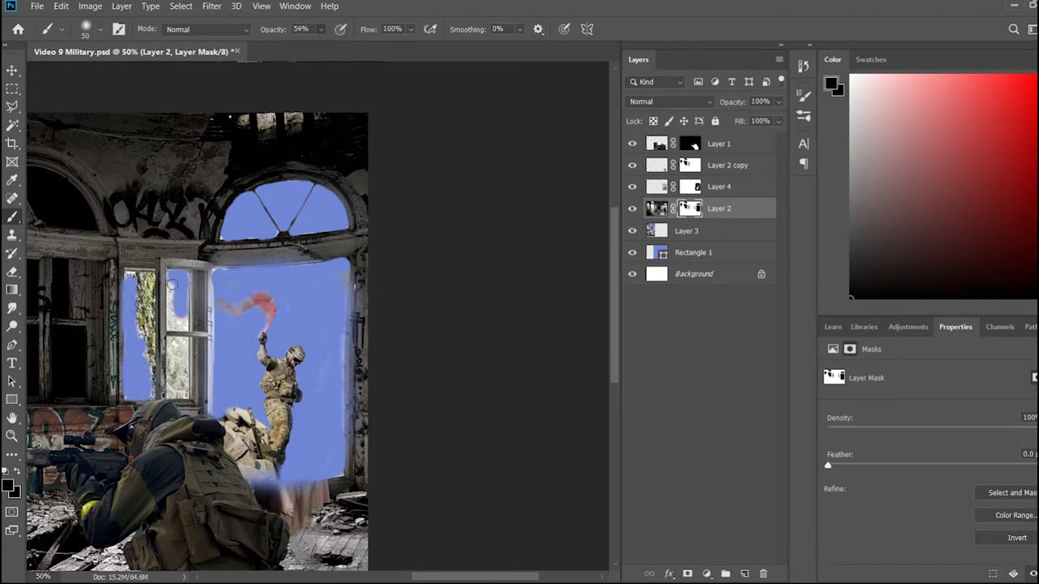
drag(170, 357, 183, 350)
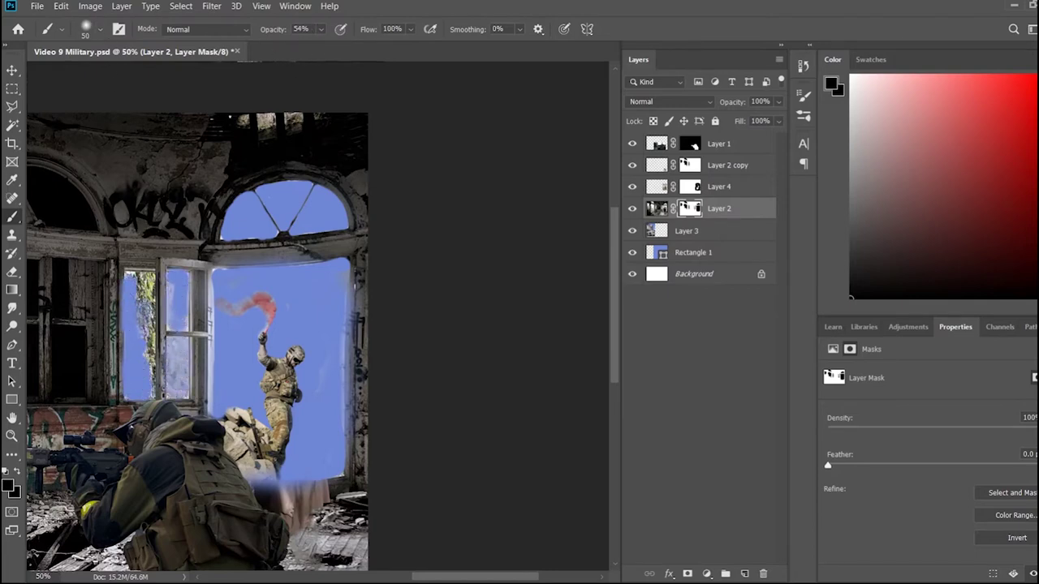
drag(215, 292, 213, 392)
key(ctrl+minus)
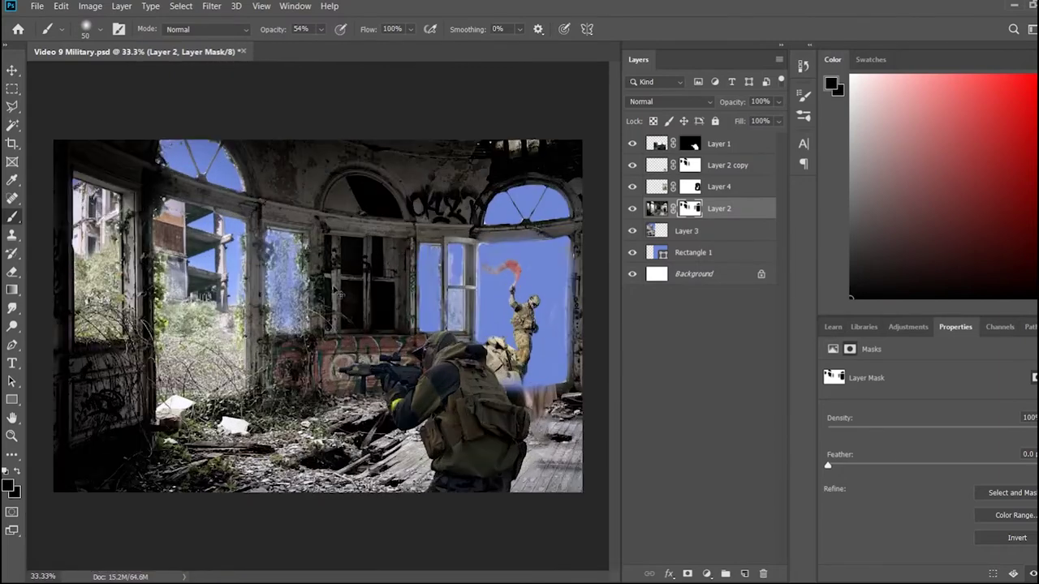
click(12, 71)
drag(438, 390, 377, 389)
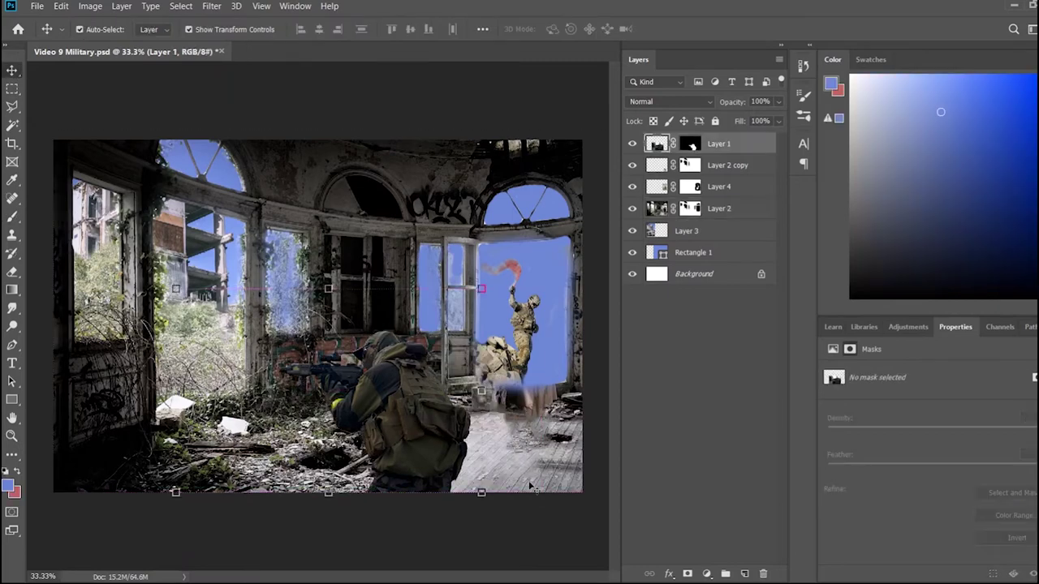
Nudge the foreground soldier left and fill the bottom selection of Layer 2's mask with white
drag(507, 349, 505, 325)
key(m)
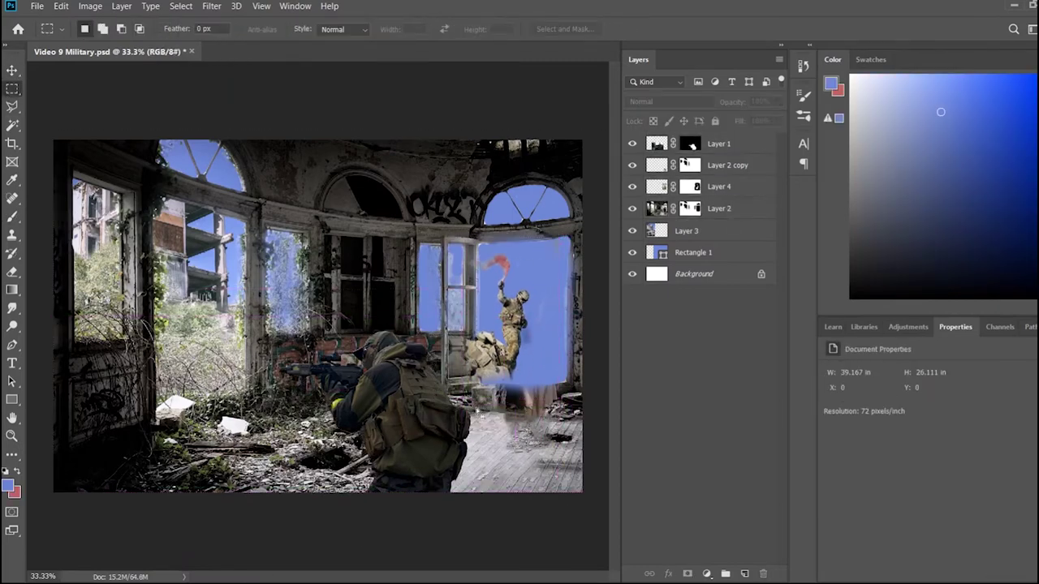
click(690, 187)
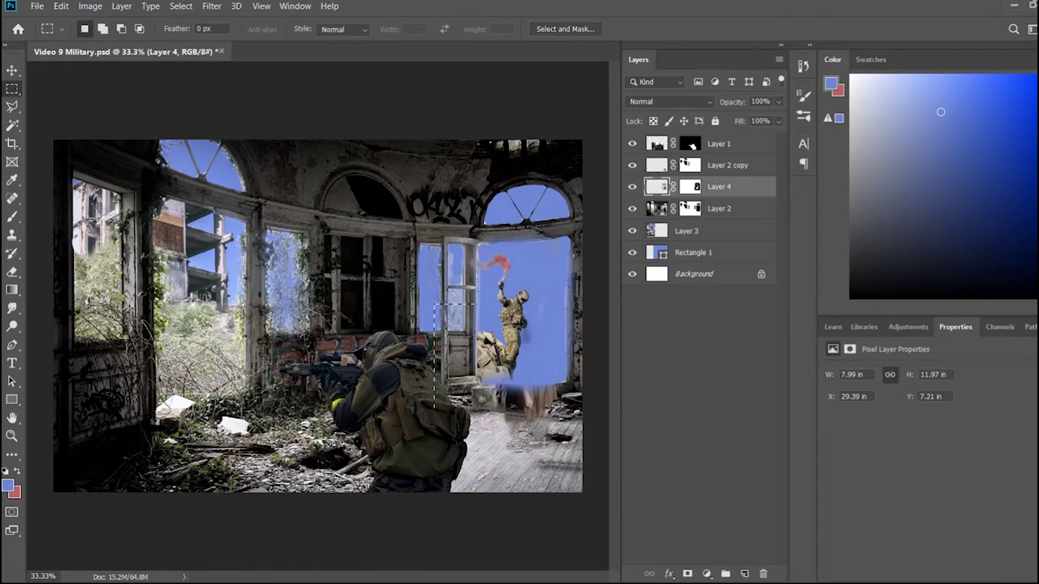
click(715, 253)
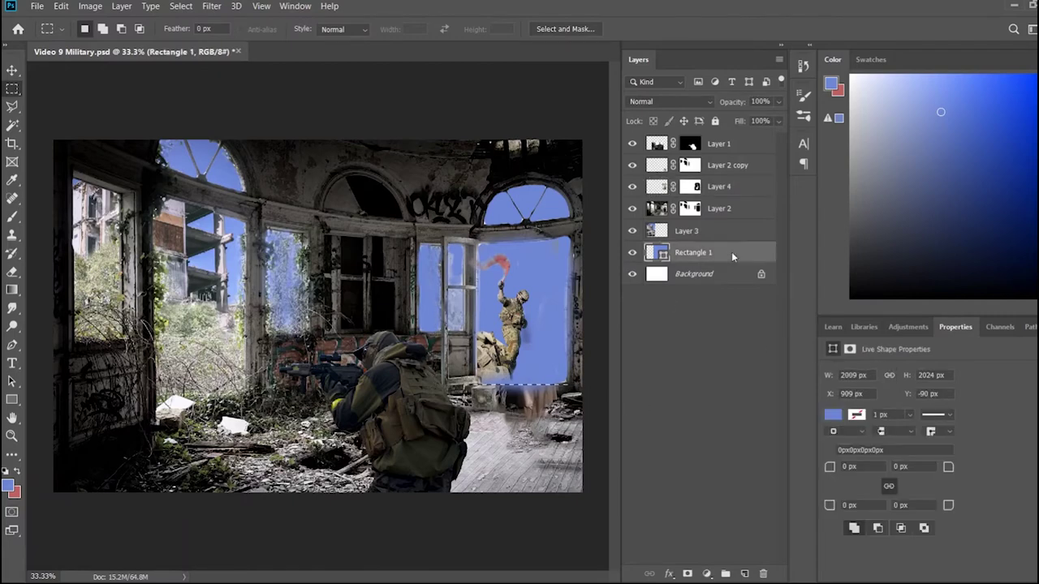
click(692, 211)
key(Delete)
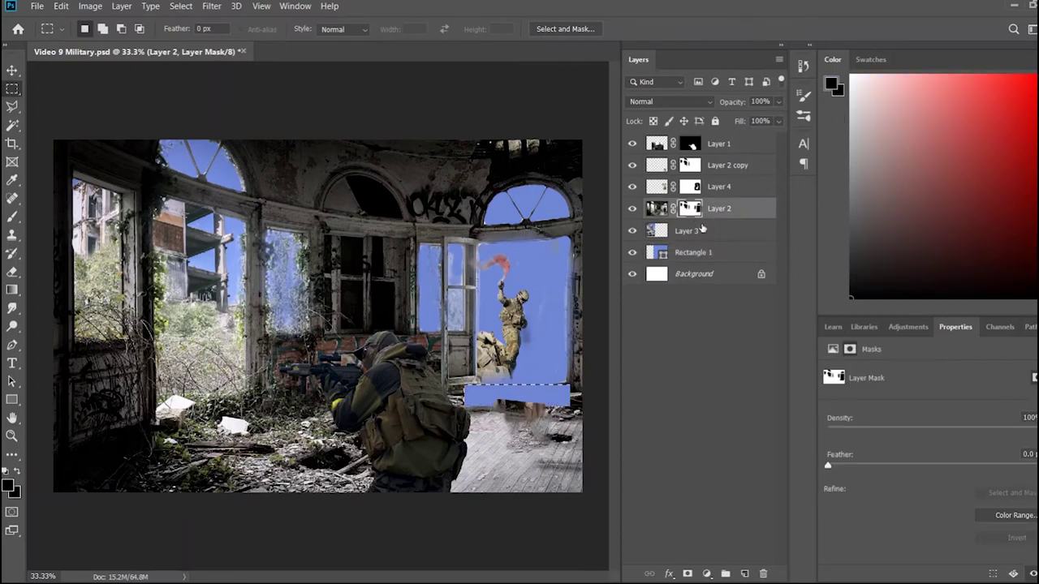
key(ctrl+z)
key(ctrl+z)
Paste the forest sniper photo into the composite as Layer 5
click(12, 126)
scroll(84, 304, up, 1)
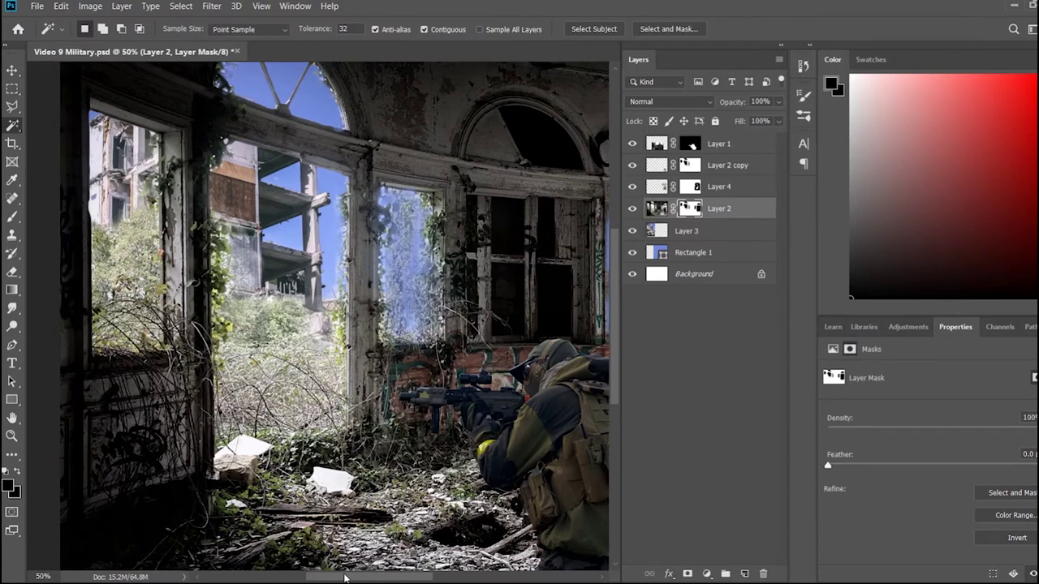
scroll(344, 579, up, 2)
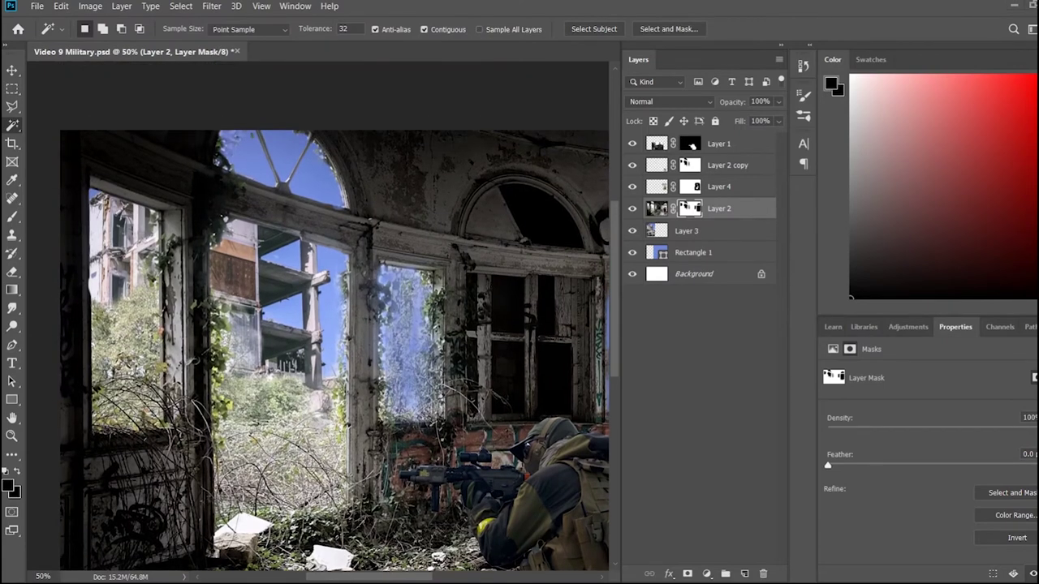
key(ctrl+v)
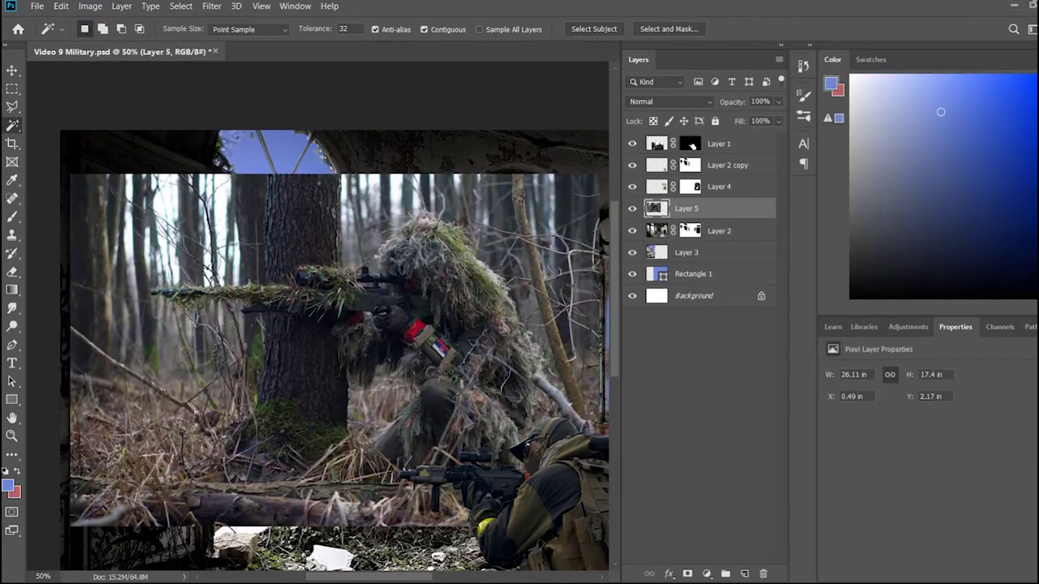
Mask out the forest around the ghillie sniper on Layer 5 and shrink him to about 45%
key(b)
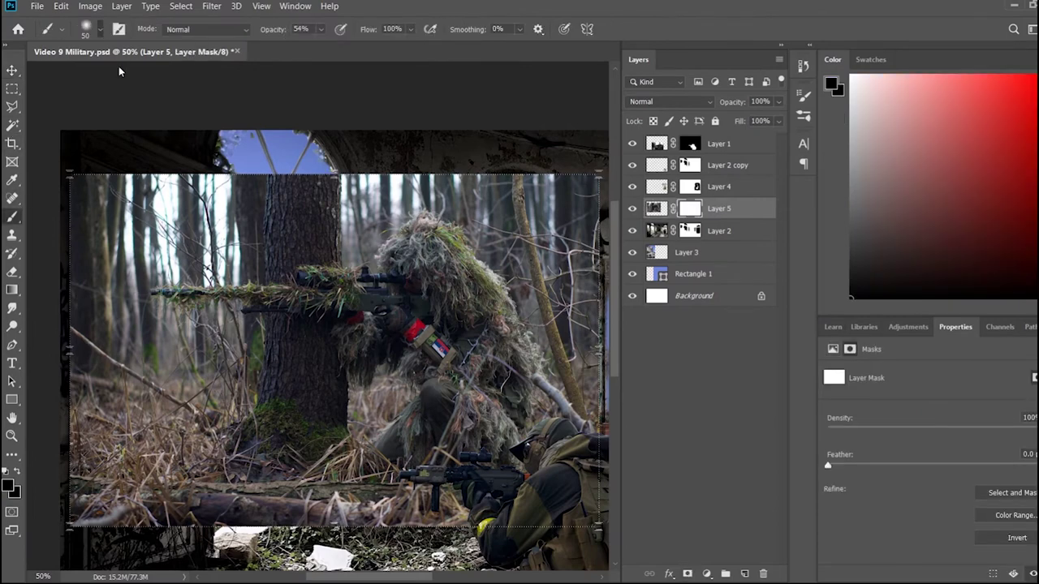
mouse_move(430, 185)
mouse_down()
mouse_move(272, 177)
mouse_move(90, 406)
mouse_move(390, 520)
mouse_move(325, 381)
mouse_move(113, 484)
mouse_move(308, 487)
mouse_move(130, 276)
mouse_move(365, 203)
mouse_move(578, 198)
mouse_move(572, 442)
mouse_move(422, 520)
mouse_up()
mouse_move(368, 224)
mouse_down()
mouse_move(503, 260)
mouse_move(544, 455)
mouse_up()
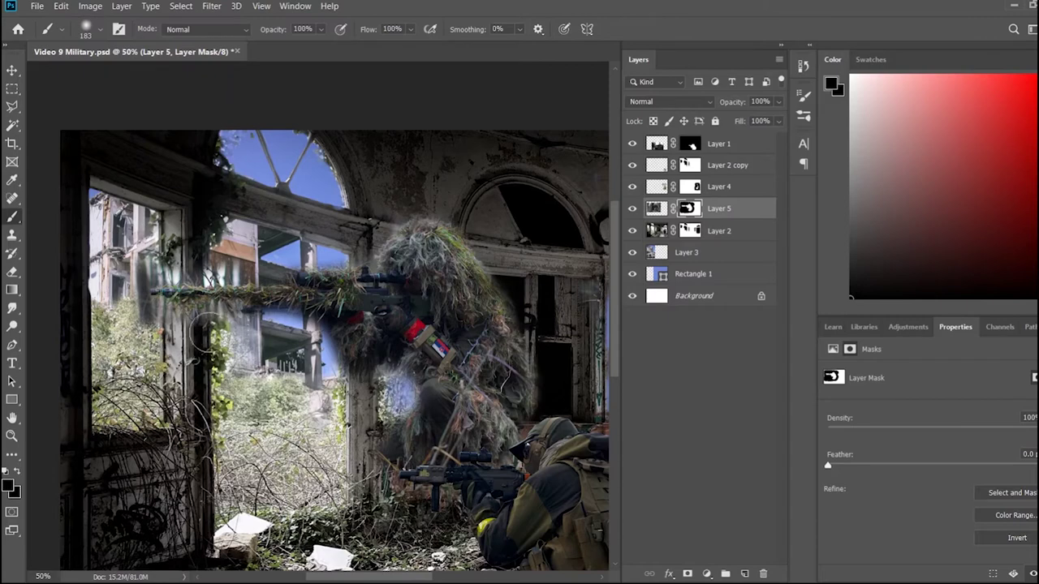
key(ctrl+t)
drag(604, 569, 343, 389)
key(Return)
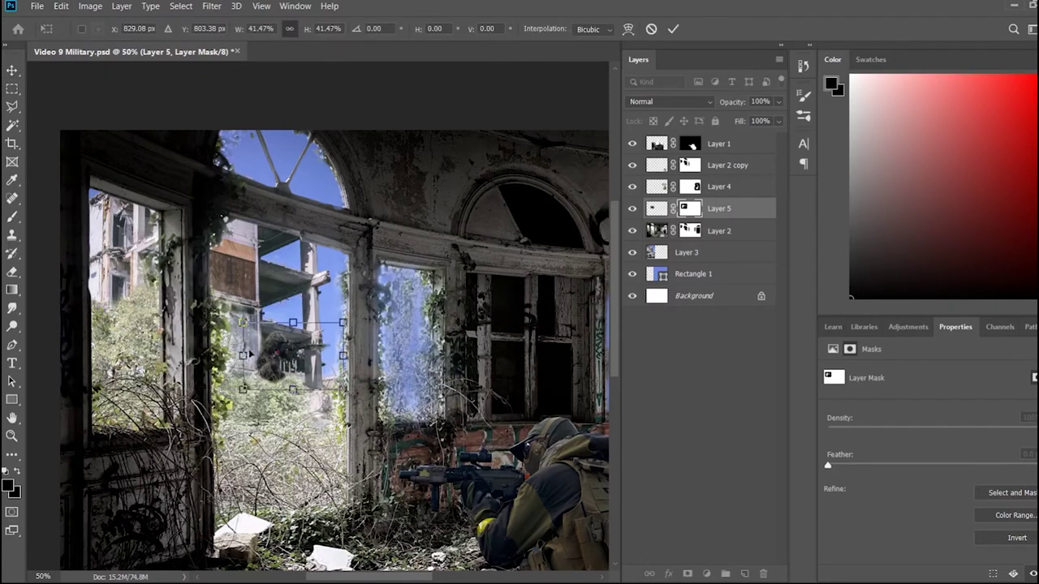
With a small black brush on Layer 5's mask, tuck the sniper's legs behind the ledge
click(317, 423)
scroll(323, 333, up, 2)
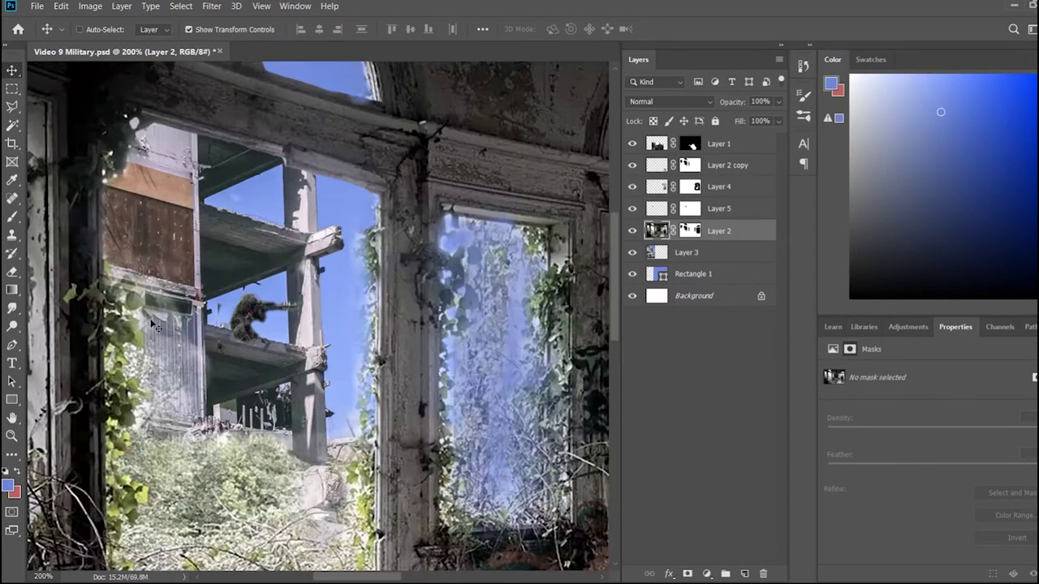
scroll(300, 292, up, 1)
scroll(284, 309, up, 1)
click(276, 324)
key(d)
key(b)
key(bracketleft)
key(bracketleft)
key(bracketleft)
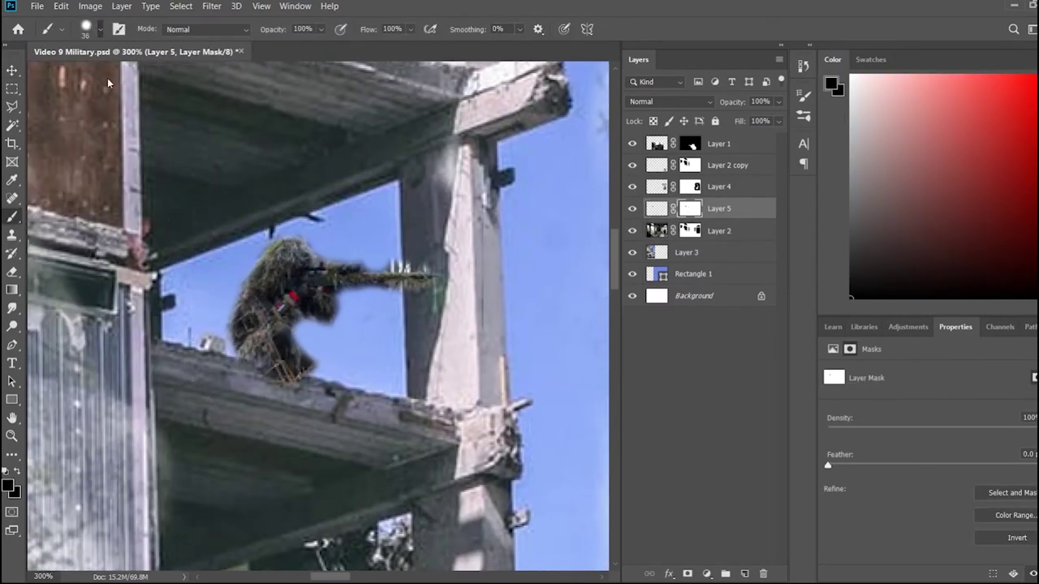
drag(248, 378, 259, 375)
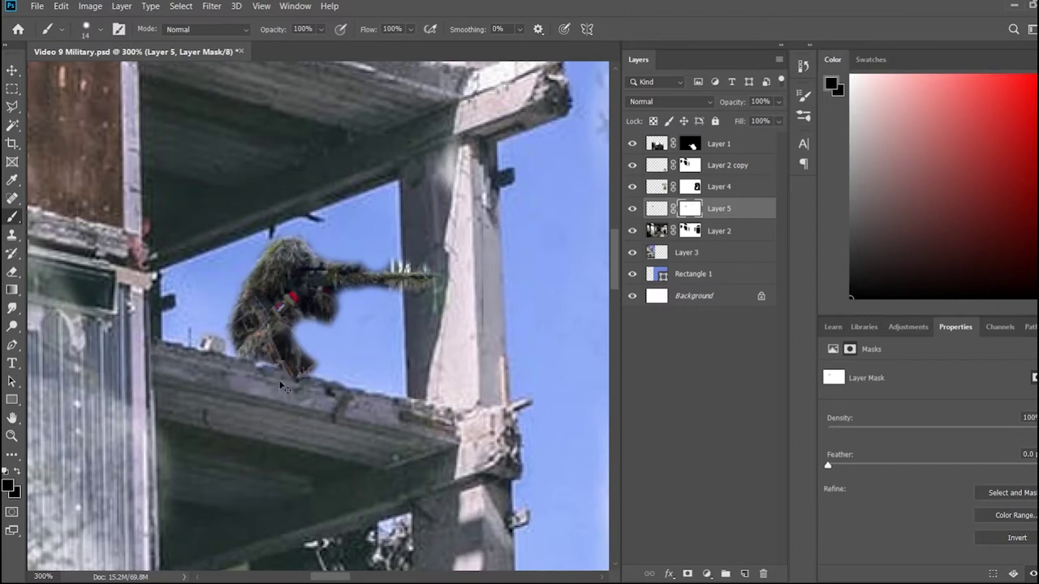
Paint out the white object beside the rifle, then add a mask to the black-and-white sniper layer
scroll(452, 455, up, 2)
scroll(121, 398, up, 2)
scroll(121, 399, up, 1)
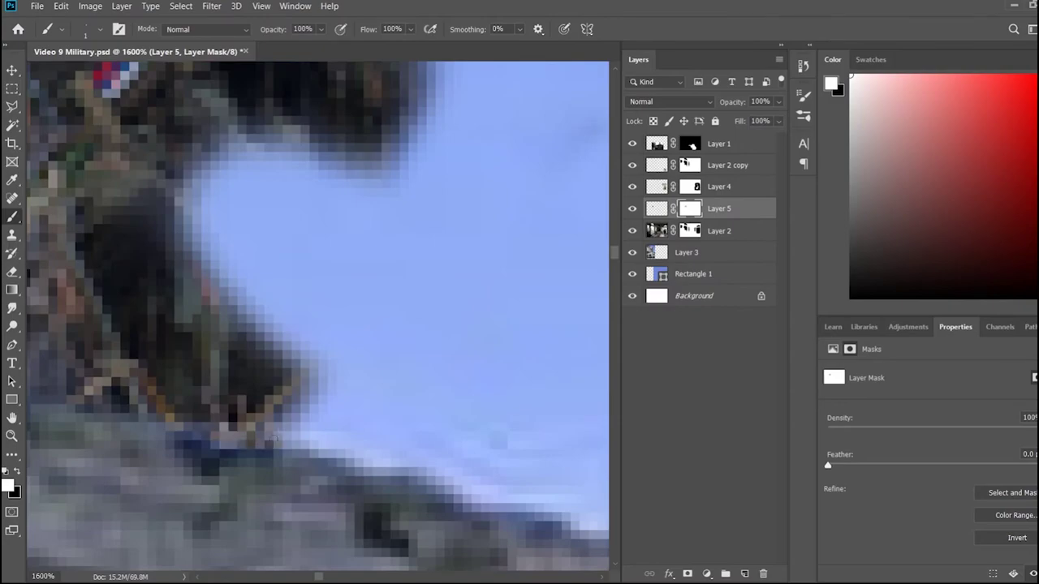
scroll(284, 436, down, 4)
scroll(283, 345, down, 3)
scroll(283, 344, down, 3)
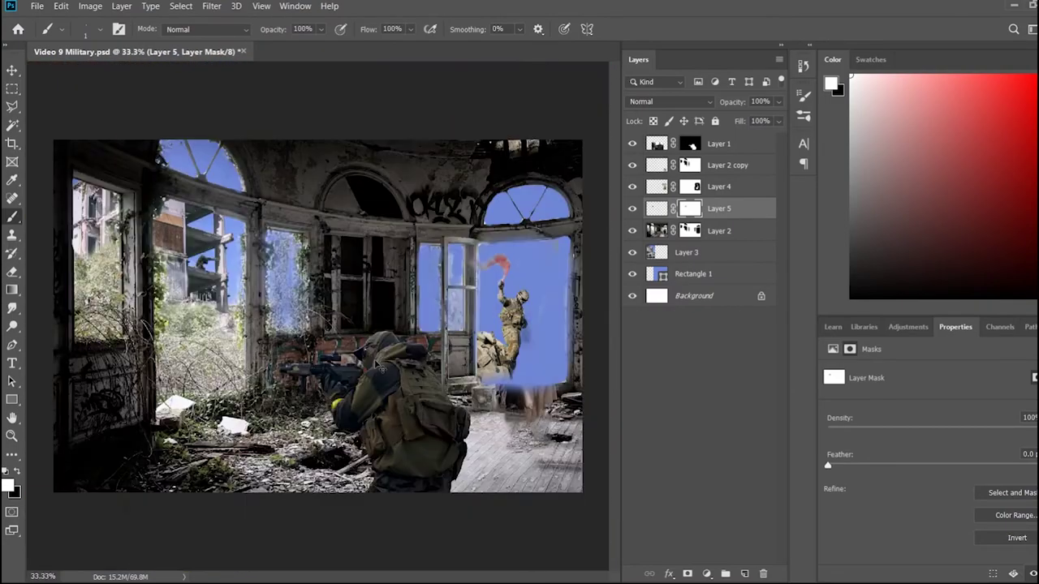
key(v)
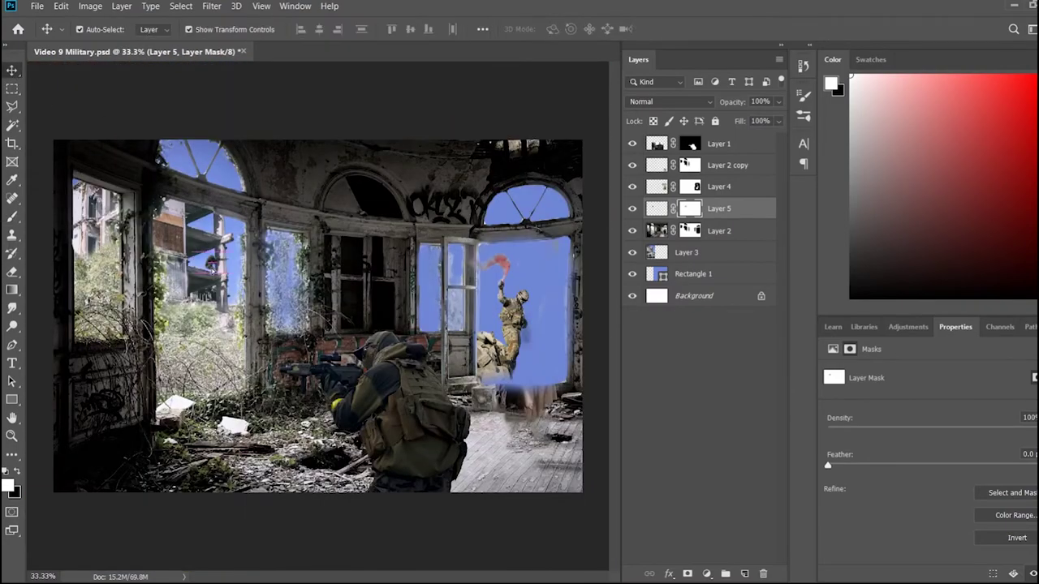
scroll(207, 263, up, 5)
scroll(396, 387, up, 10)
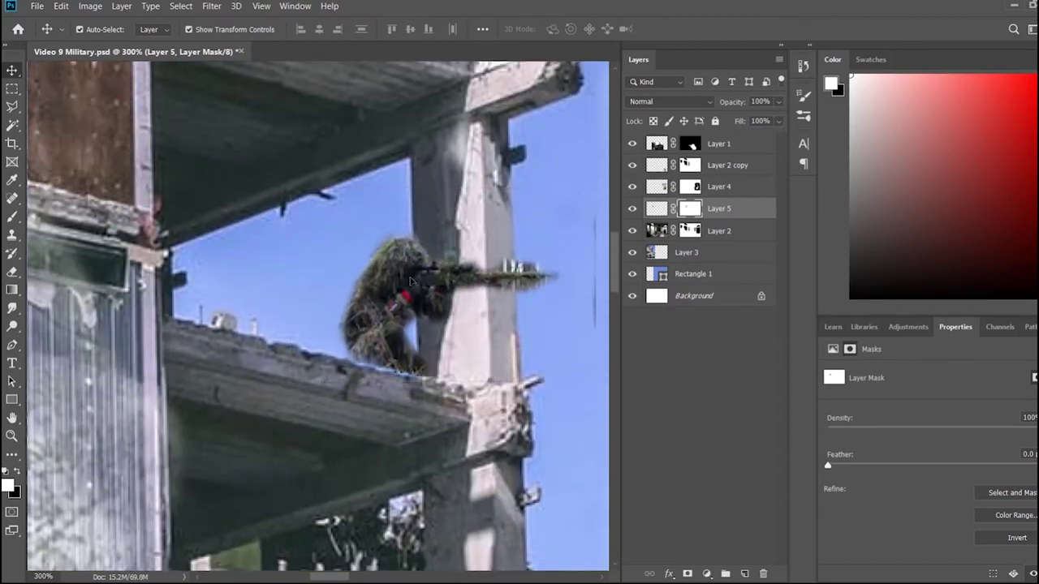
key(b)
key(x)
drag(498, 264, 514, 269)
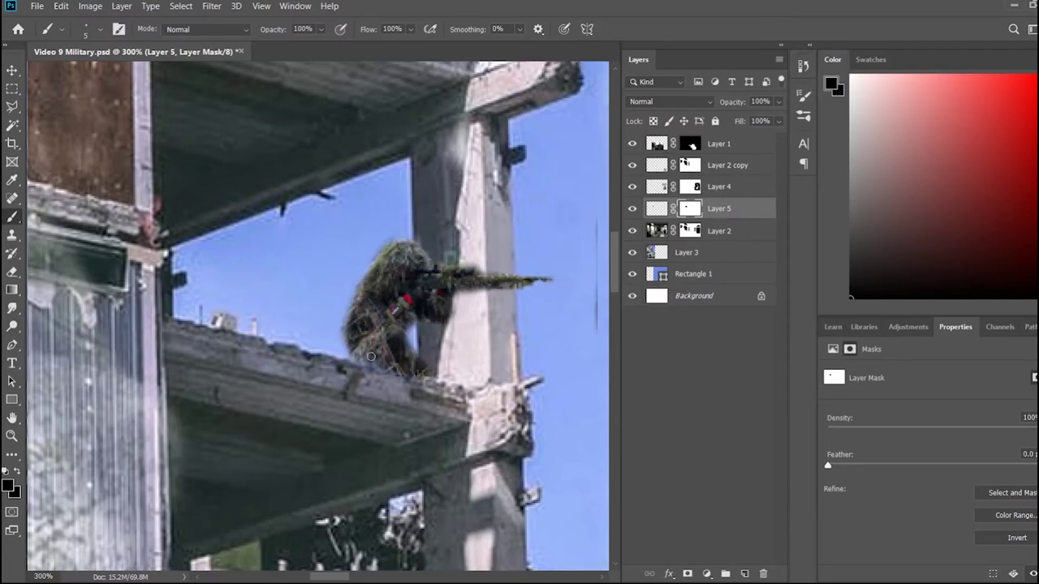
key(ctrl+0)
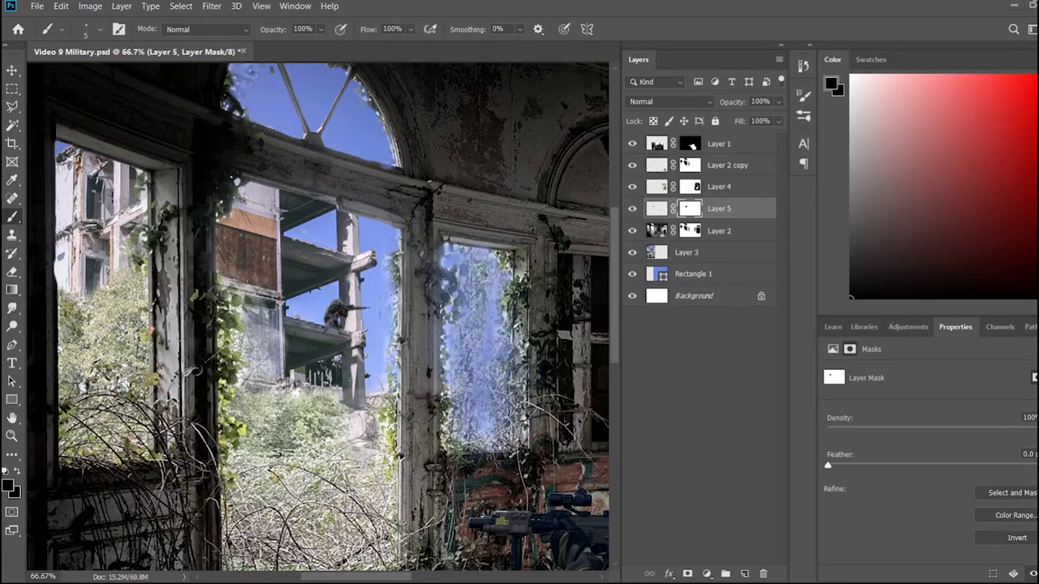
click(688, 574)
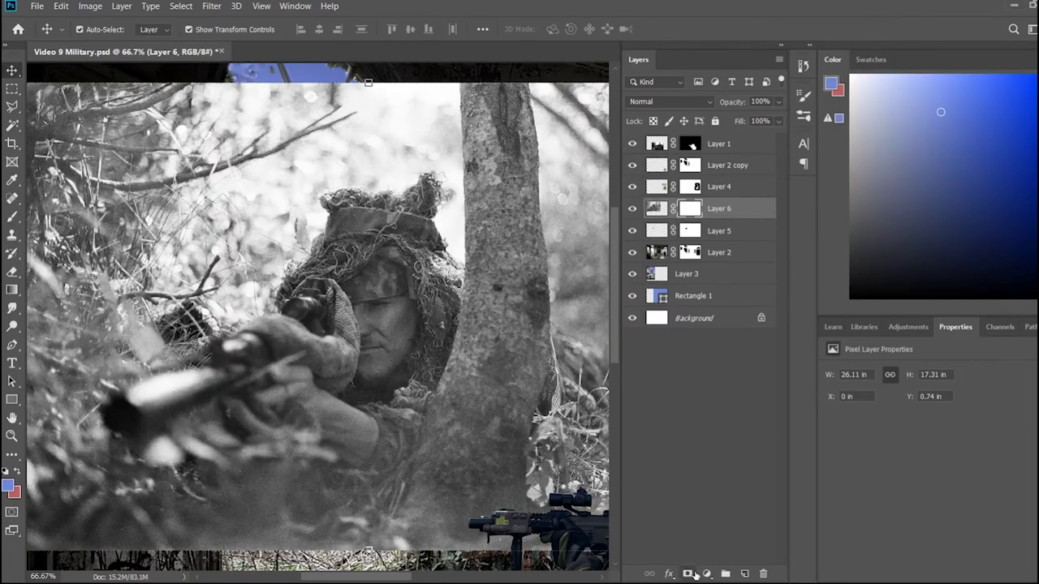
Brush away the top strip and left border of the black-and-white sniper photo on Layer 6's mask
key(ctrl+minus)
key(ctrl+minus)
key(b)
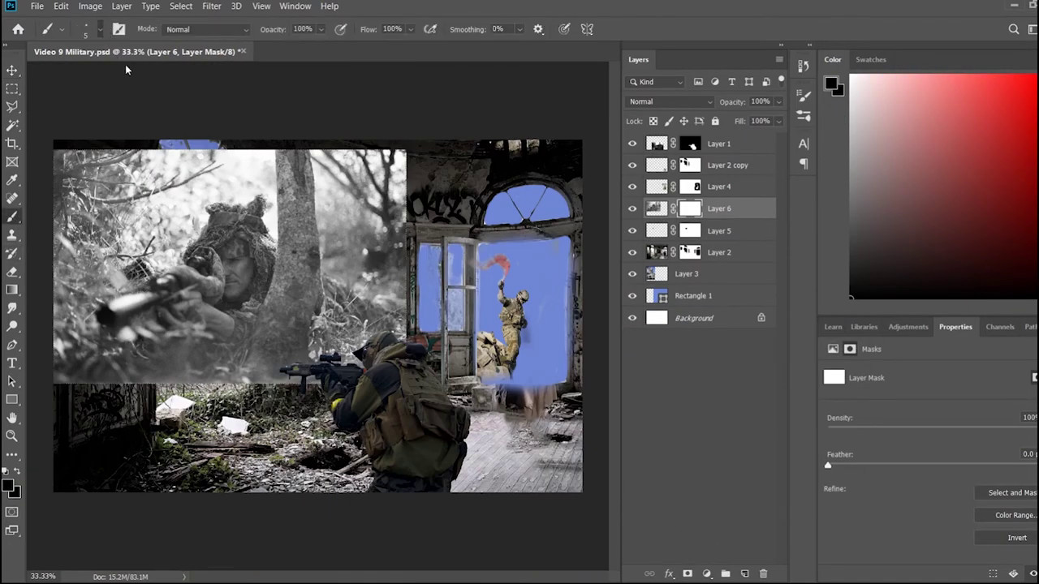
drag(310, 156, 57, 156)
mouse_move(171, 167)
mouse_down()
mouse_move(406, 167)
mouse_move(75, 388)
mouse_move(358, 361)
mouse_move(302, 367)
mouse_move(326, 333)
mouse_move(72, 299)
mouse_move(186, 195)
mouse_move(89, 219)
mouse_move(147, 365)
mouse_move(302, 230)
mouse_up()
Shrink the black-and-white sniper to a small figure and move him onto the upper beam
key(v)
drag(280, 349, 236, 260)
key(Return)
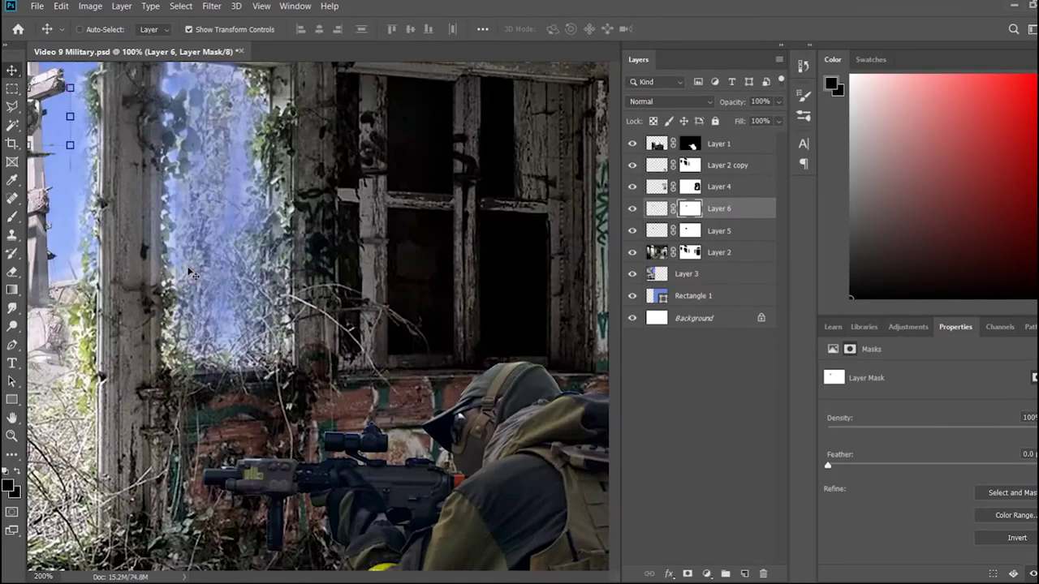
scroll(203, 243, up, 5)
drag(316, 575, 333, 575)
mouse_move(357, 292)
mouse_down()
mouse_move(337, 264)
mouse_move(355, 277)
mouse_up()
Touch up Layer 6's mask around the sniper with a fine-tipped brush
click(345, 268)
click(689, 208)
key(b)
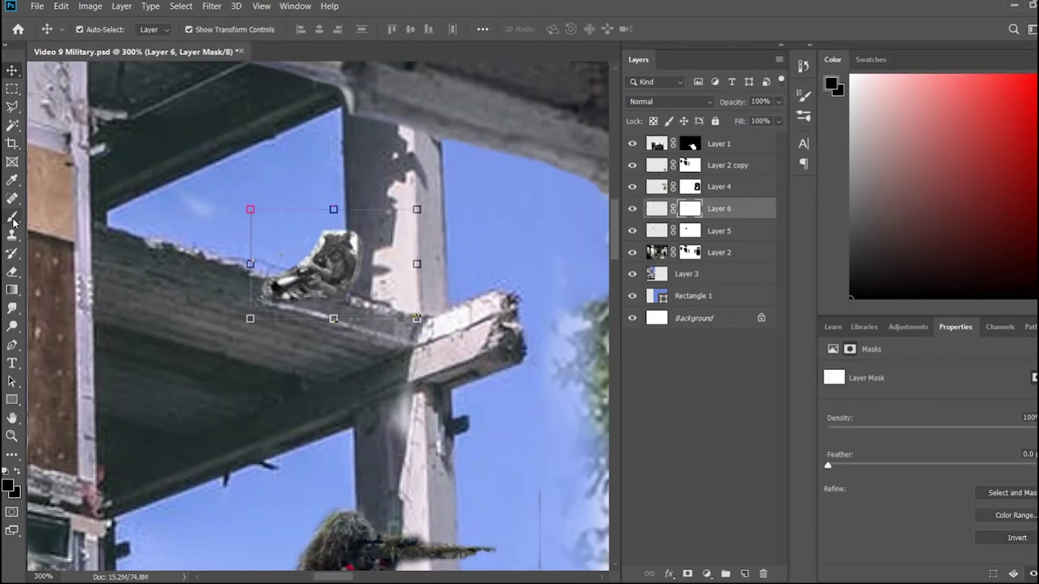
key(bracketleft)
key(bracketleft)
key(bracketleft)
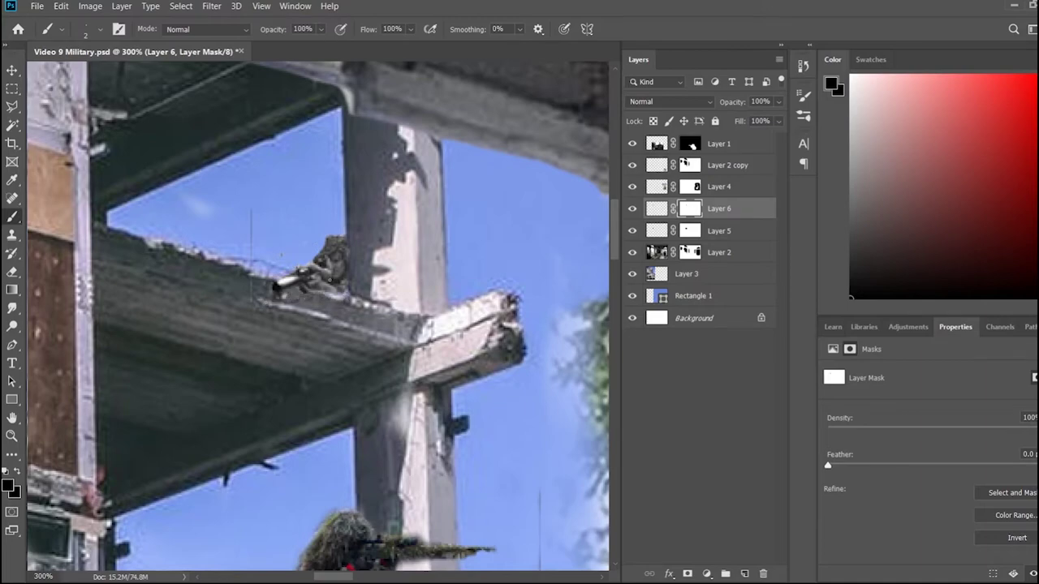
scroll(359, 385, down, 4)
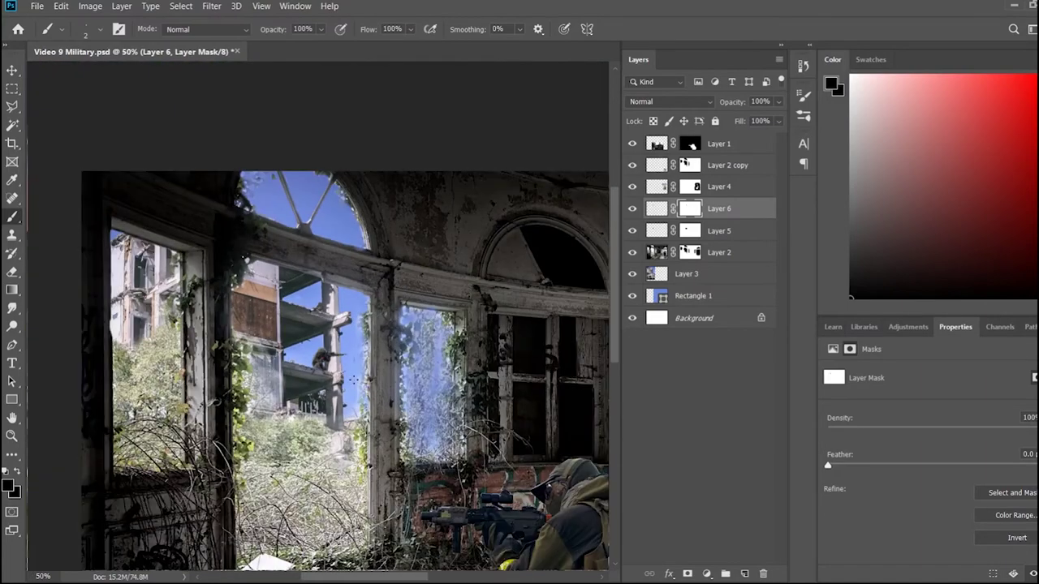
scroll(354, 379, up, 5)
Refine the sniper's rifle edges using Lasso and Magic Wand selections on Layer 6's mask
key(l)
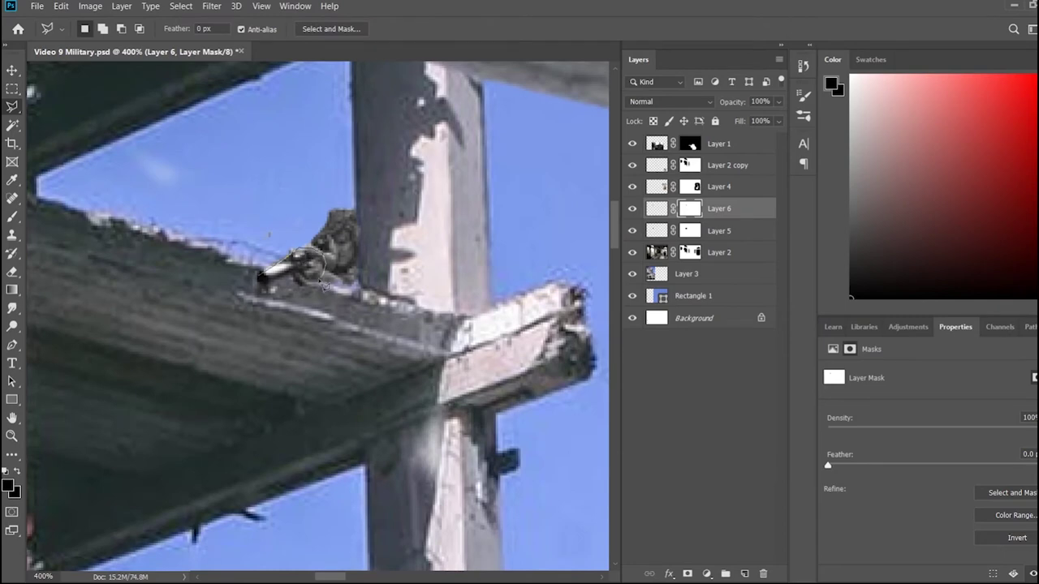
key(v)
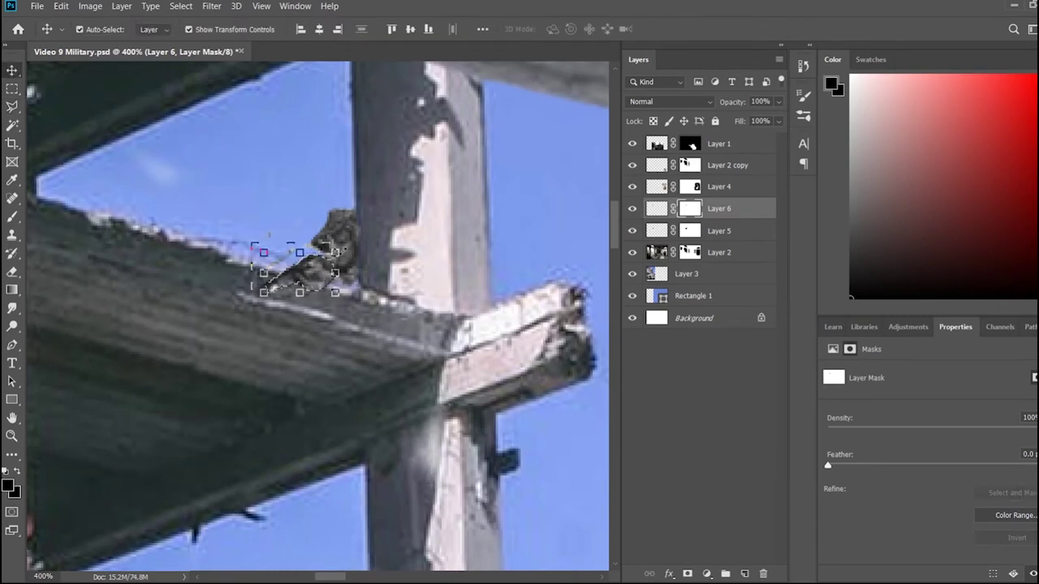
click(513, 204)
key(w)
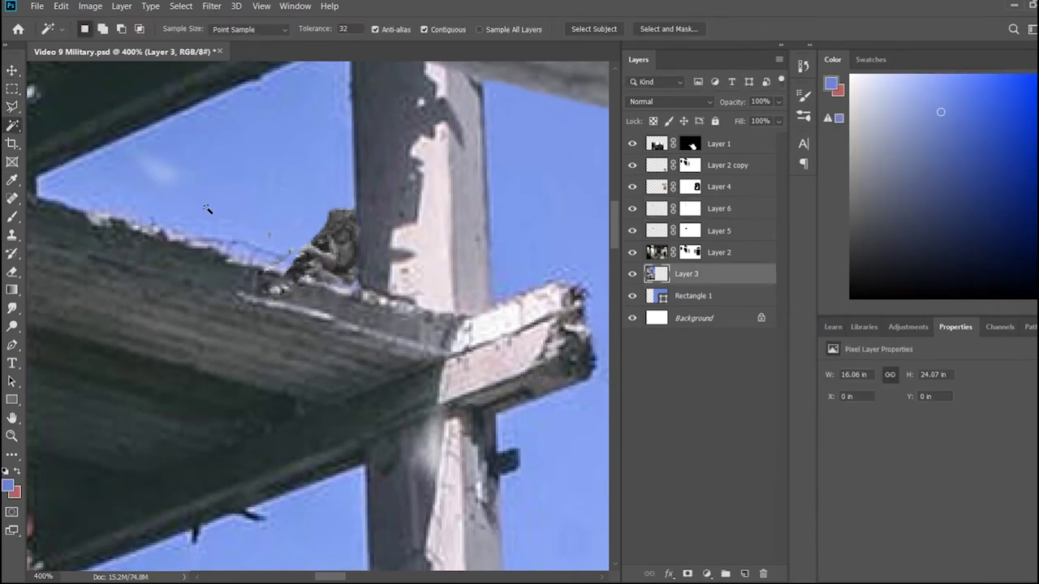
click(689, 209)
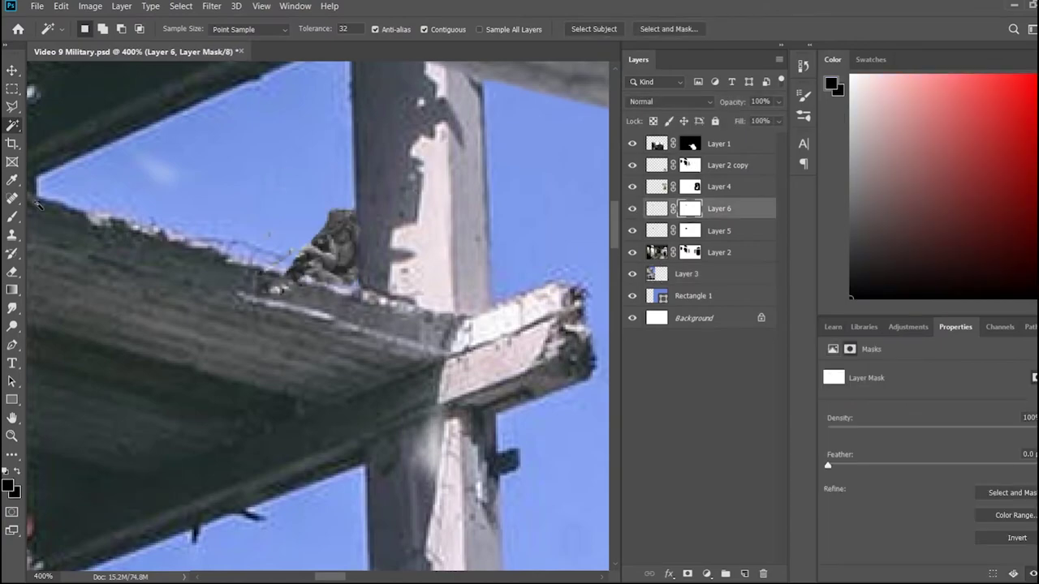
key(b)
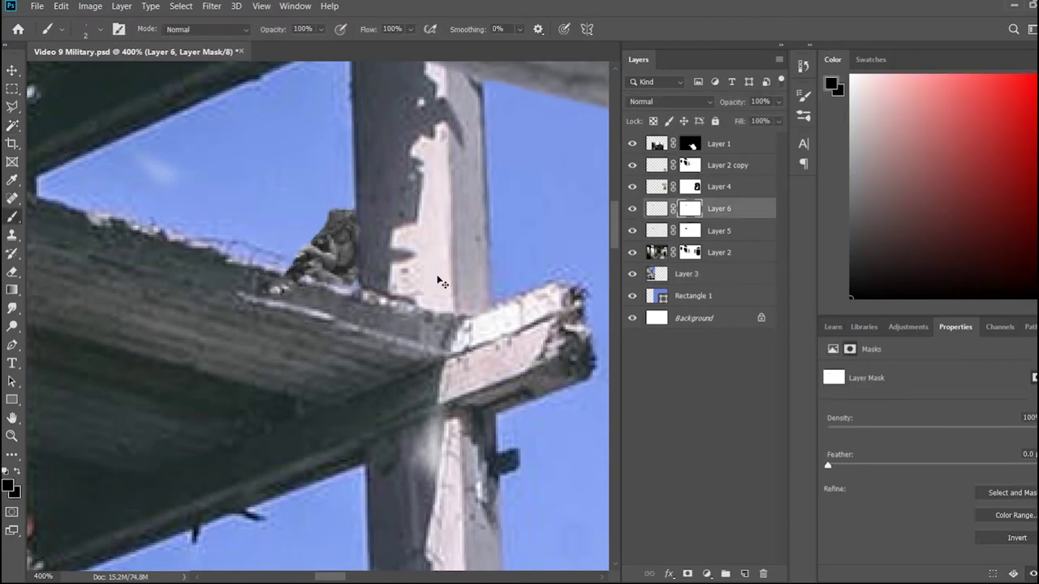
key(ctrl+0)
click(909, 326)
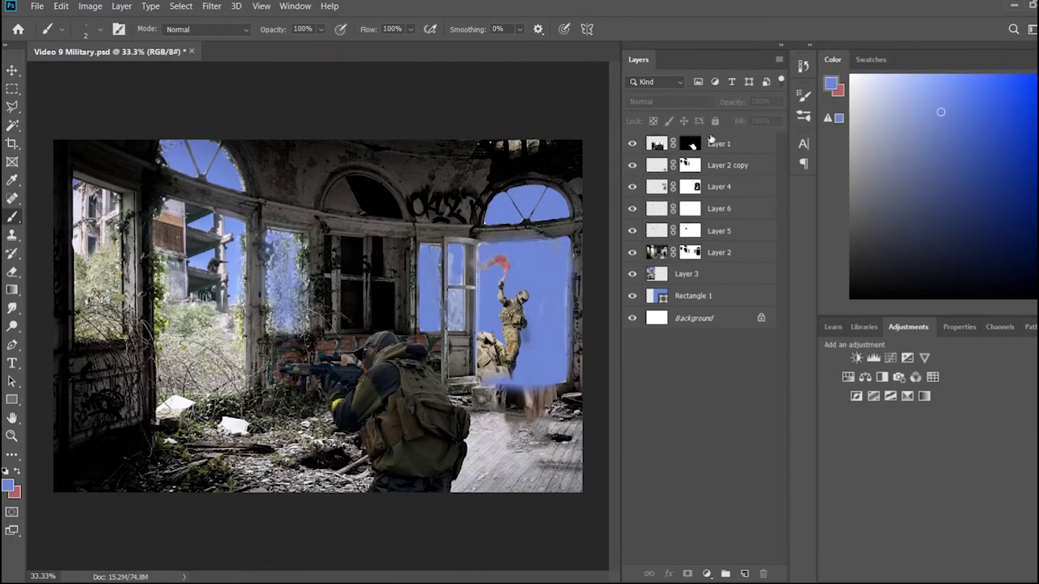
Lower Hue/Saturation lightness over the scene, then paste a starry sky scaled to about 148%
click(854, 388)
drag(931, 479, 883, 479)
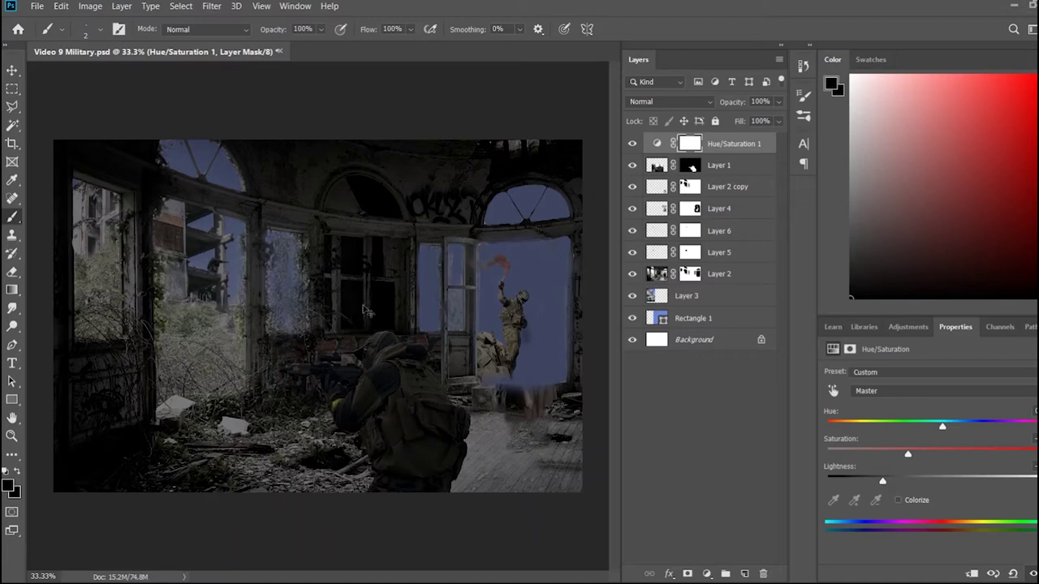
key(ctrl+v)
drag(246, 260, 135, 228)
key(ctrl+t)
drag(51, 139, 68, 114)
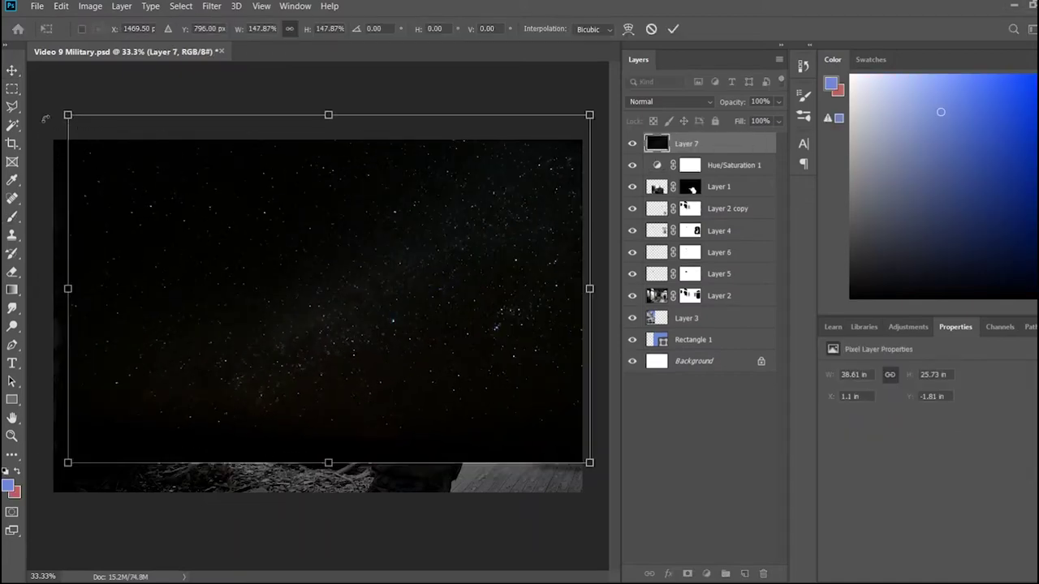
key(Return)
Place starry-sky Layer 7 below Layer 3 and add a layer mask to Layer 3
drag(686, 143, 686, 329)
click(728, 299)
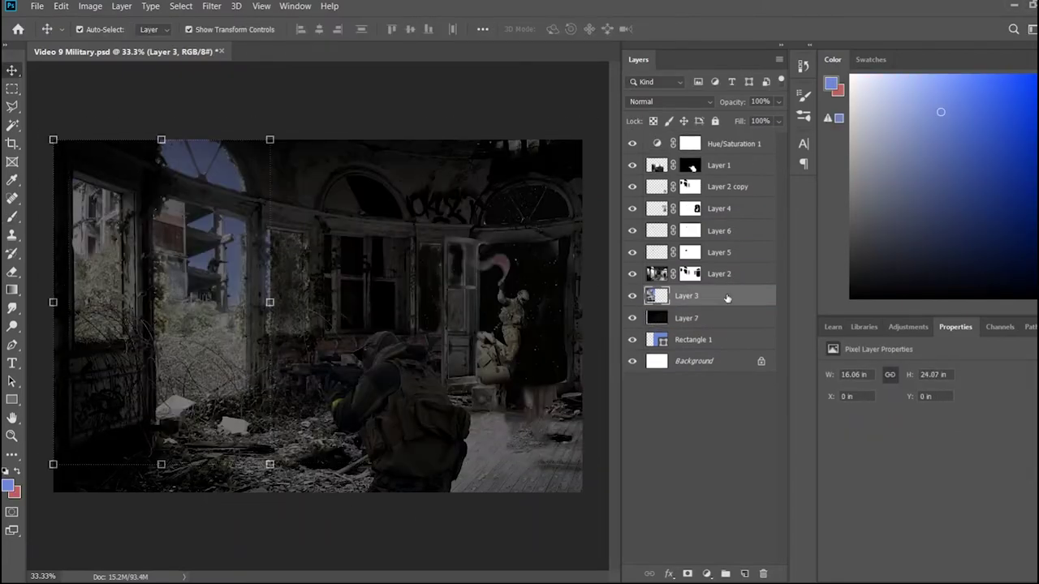
key(space)
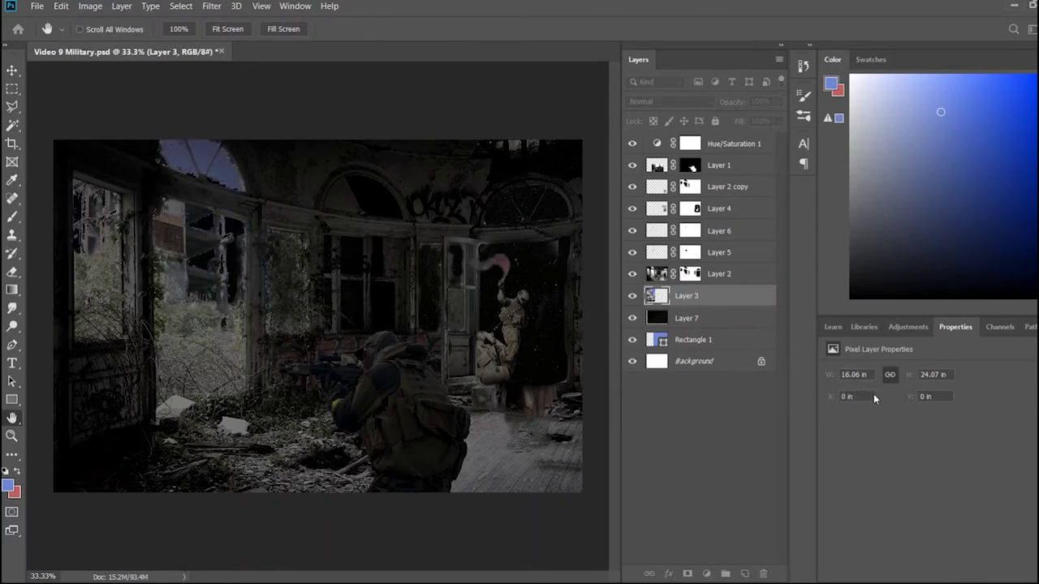
key(v)
click(687, 573)
Paint black on Layer 3's mask with a 202 px brush to hide the sky in the left windows
key(d)
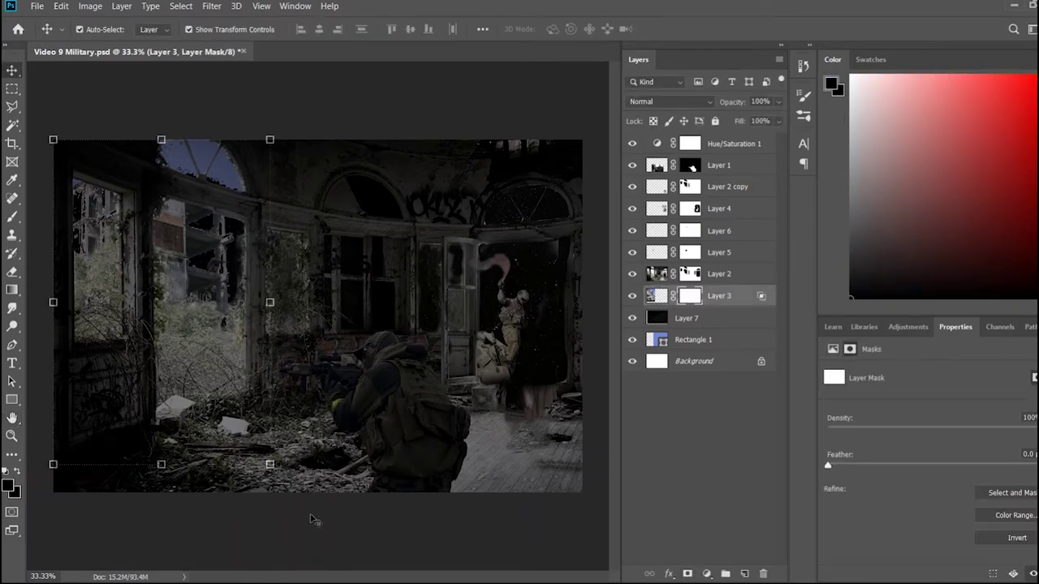
key(b)
mouse_move(235, 167)
mouse_down()
mouse_move(149, 153)
mouse_move(219, 158)
mouse_up()
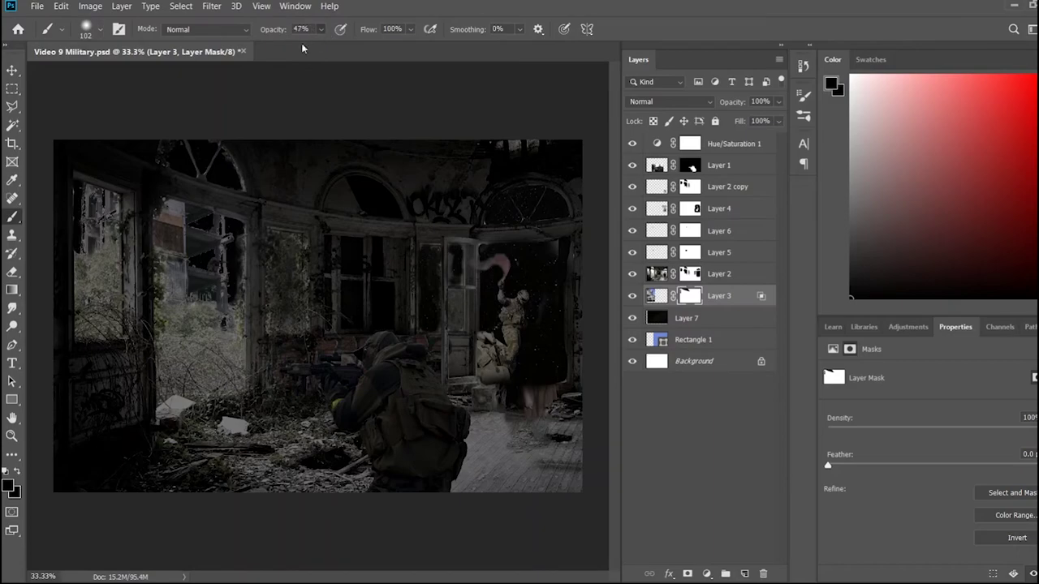
key(bracketright)
key(bracketright)
key(bracketright)
drag(67, 194, 70, 225)
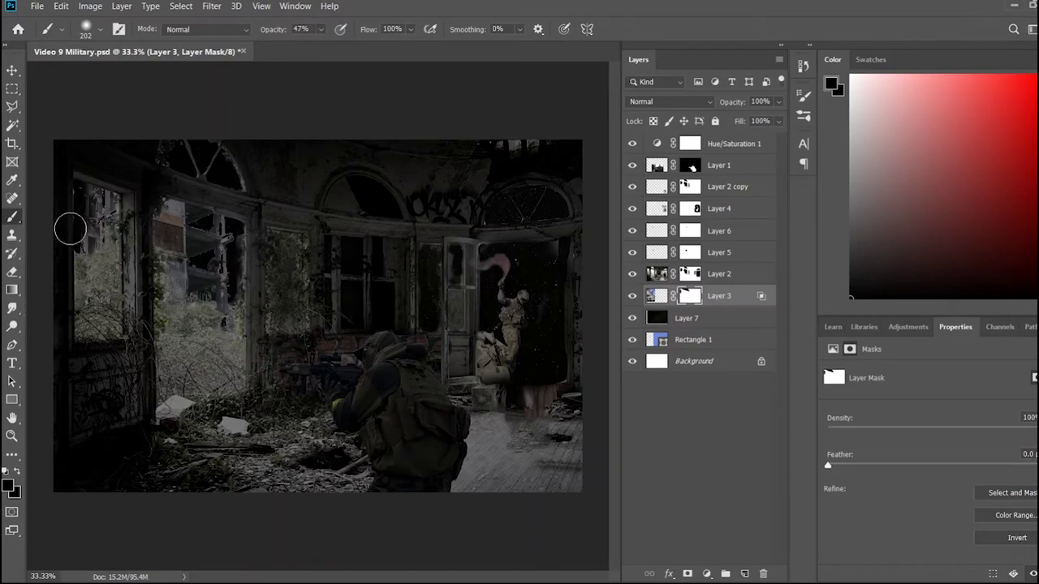
scroll(218, 294, up, 2)
scroll(217, 294, up, 2)
scroll(227, 316, up, 2)
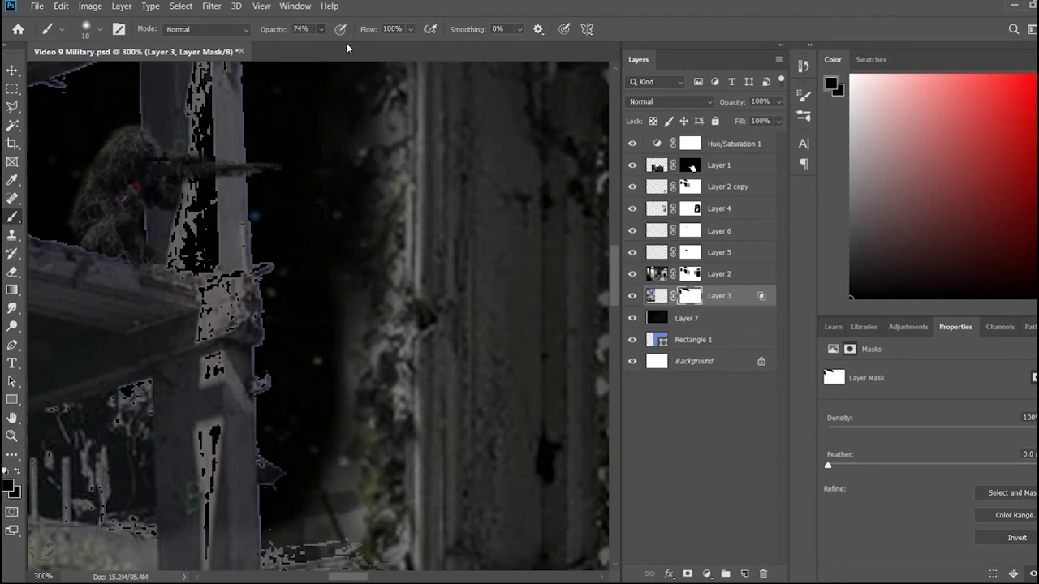
At 74% brush opacity, zoom in and hide leftover sky speckles along the window beam and frames
key(7)
key(4)
scroll(257, 203, up, 3)
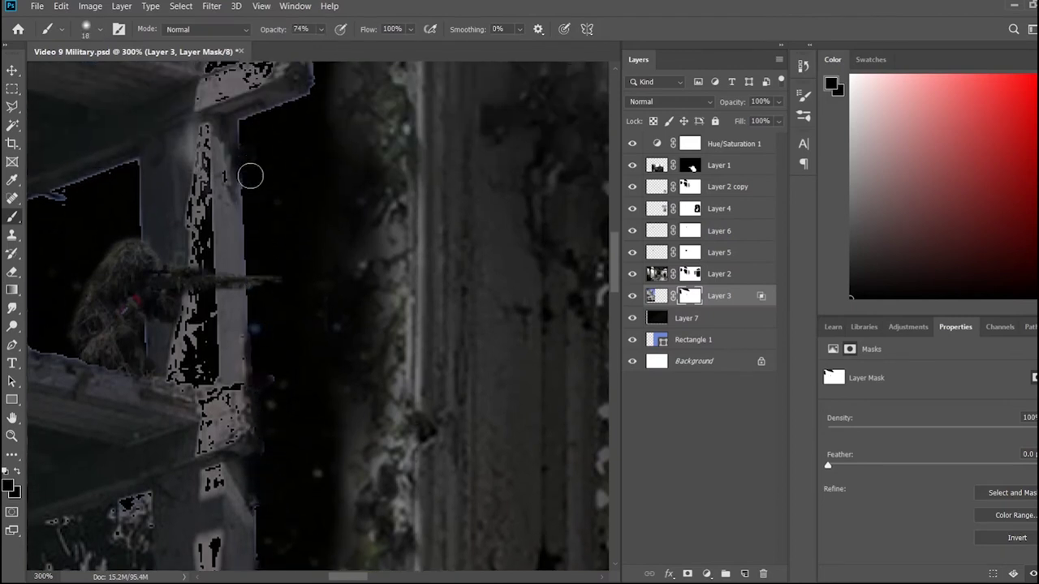
scroll(268, 174, up, 2)
scroll(290, 197, up, 2)
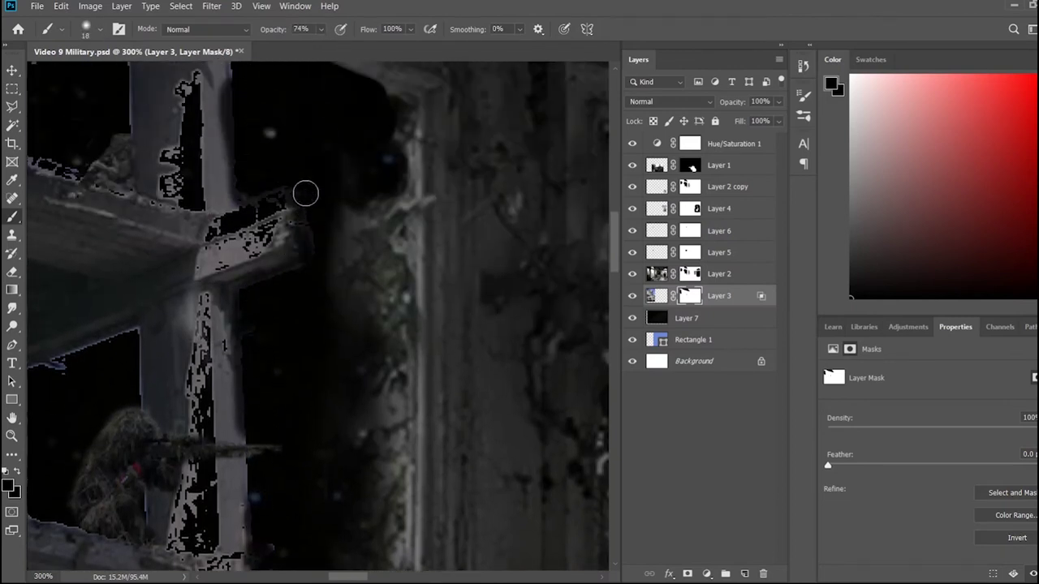
scroll(268, 211, up, 2)
scroll(235, 236, left, 3)
mouse_move(311, 240)
mouse_down()
mouse_move(365, 262)
mouse_move(220, 325)
mouse_move(329, 361)
mouse_up()
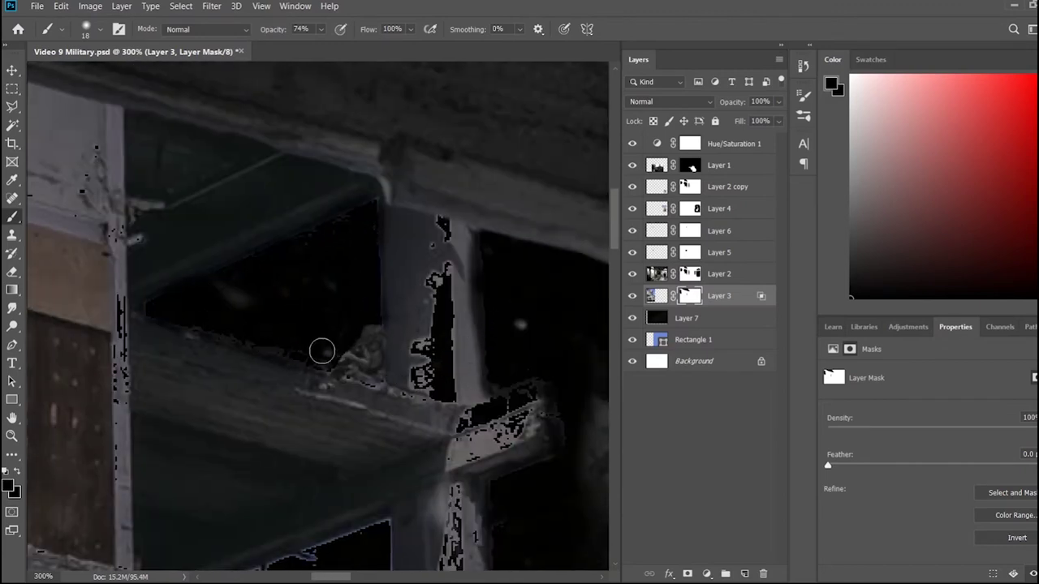
scroll(163, 471, down, 2)
mouse_move(163, 492)
mouse_down()
mouse_move(186, 519)
mouse_move(283, 496)
mouse_up()
scroll(283, 496, down, 1)
scroll(397, 437, down, 1)
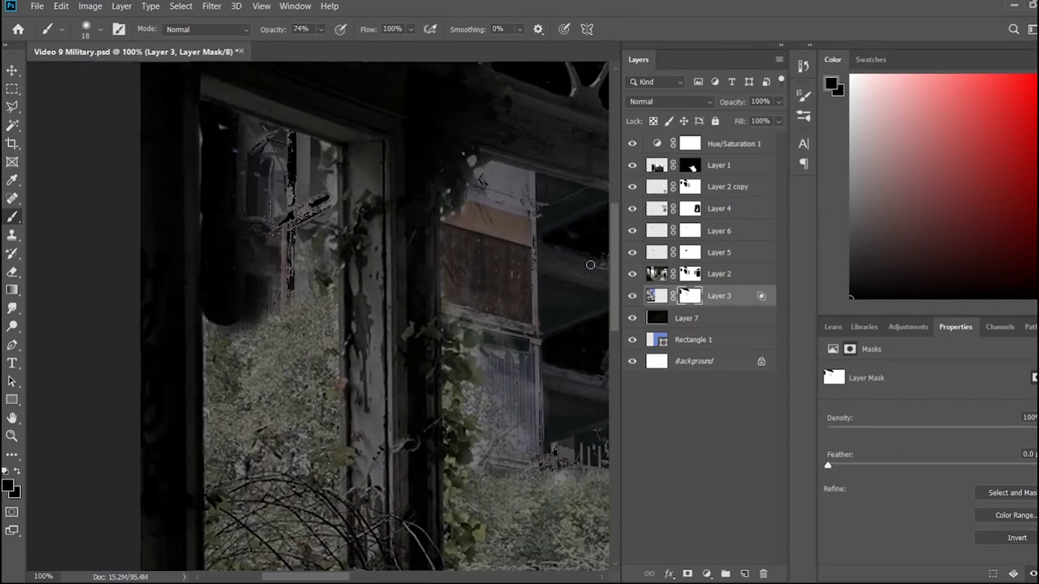
click(715, 487)
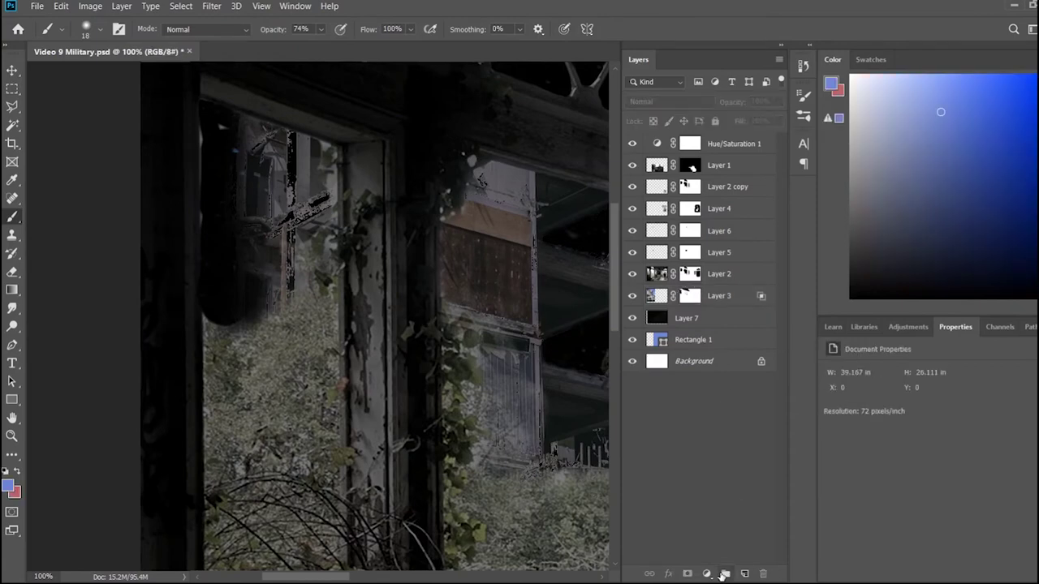
On new Layer 8, paint soft black shadow down the left window frame, window area and wall
click(744, 574)
alt+click(425, 128)
drag(203, 158, 203, 122)
mouse_move(214, 316)
mouse_down()
mouse_move(214, 425)
mouse_move(204, 171)
mouse_move(220, 174)
mouse_up()
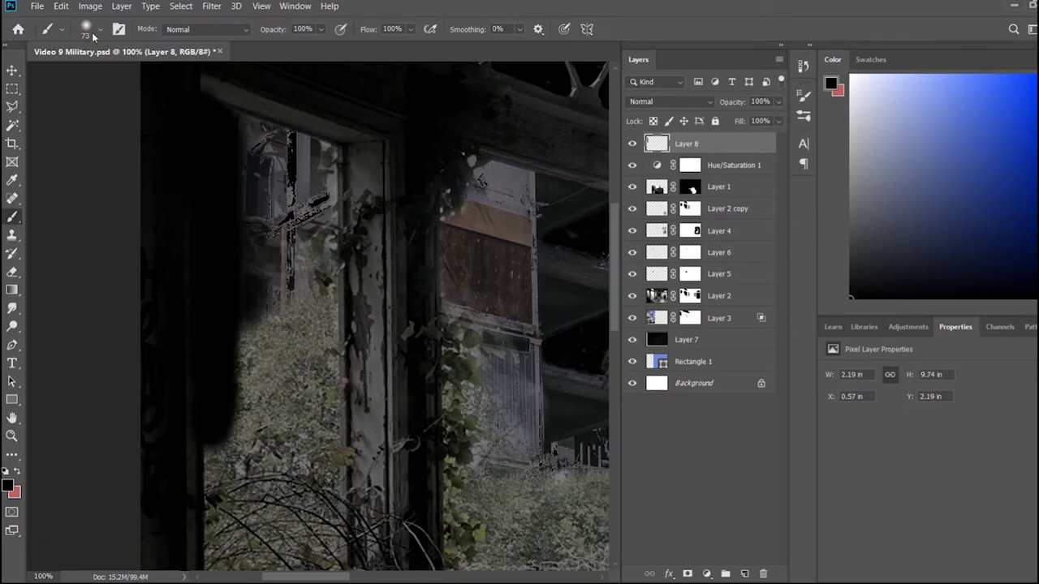
mouse_move(252, 320)
mouse_down()
mouse_move(214, 480)
mouse_move(215, 519)
mouse_up()
mouse_move(222, 92)
mouse_down()
mouse_move(260, 121)
mouse_move(248, 499)
mouse_up()
key(ctrl+minus)
key(ctrl+minus)
key(ctrl+minus)
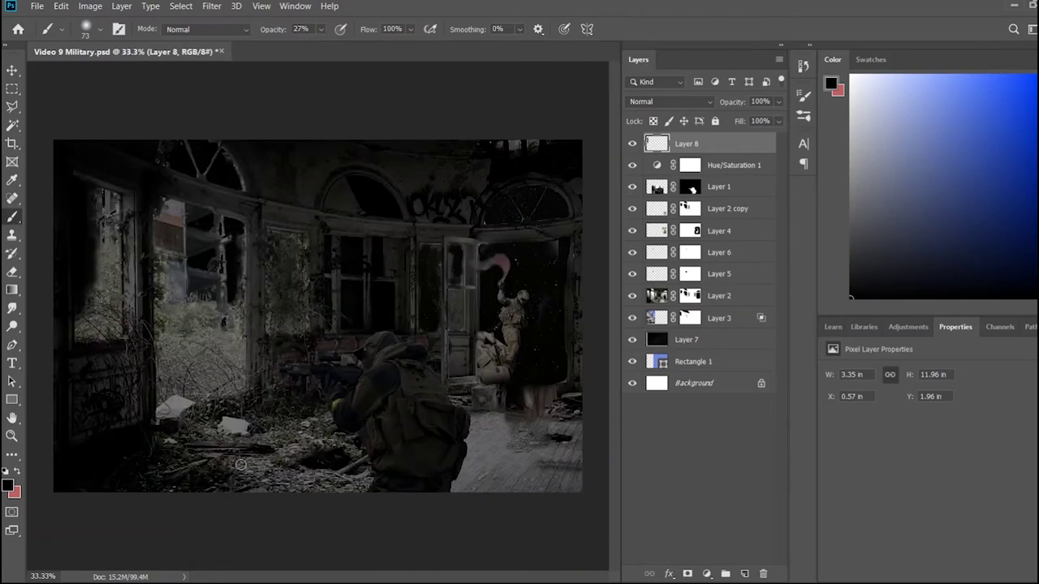
drag(86, 326, 202, 210)
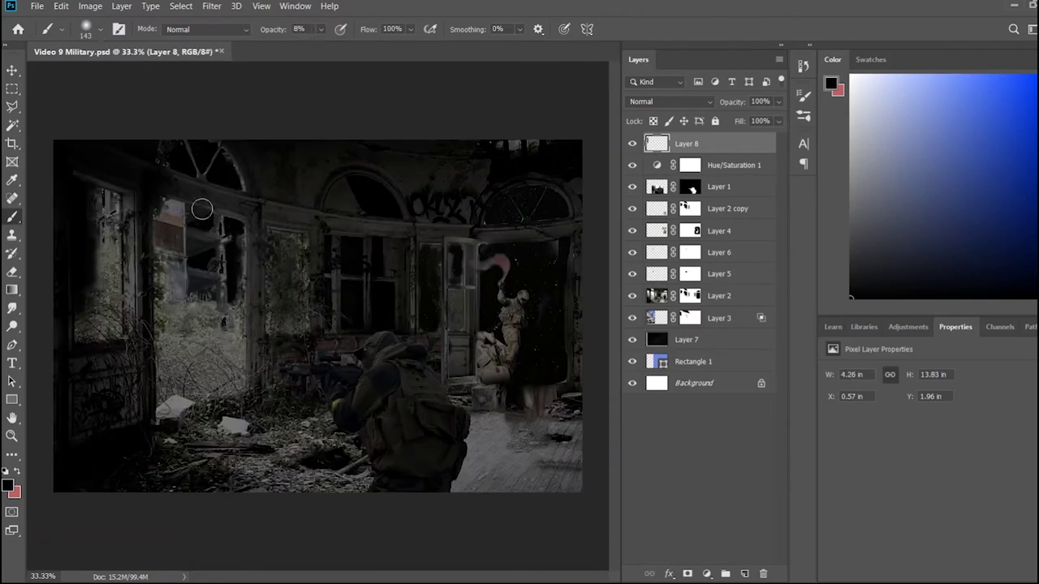
mouse_move(97, 206)
mouse_down()
mouse_move(111, 232)
mouse_move(98, 203)
mouse_move(98, 292)
mouse_move(80, 317)
mouse_move(103, 325)
mouse_move(116, 225)
mouse_move(118, 325)
mouse_move(103, 331)
mouse_up()
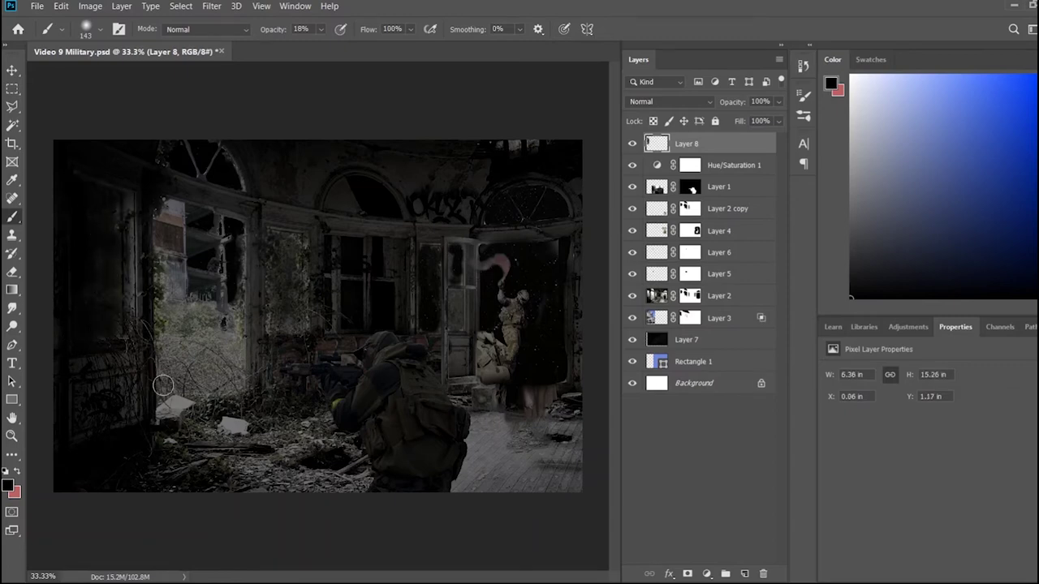
click(692, 296)
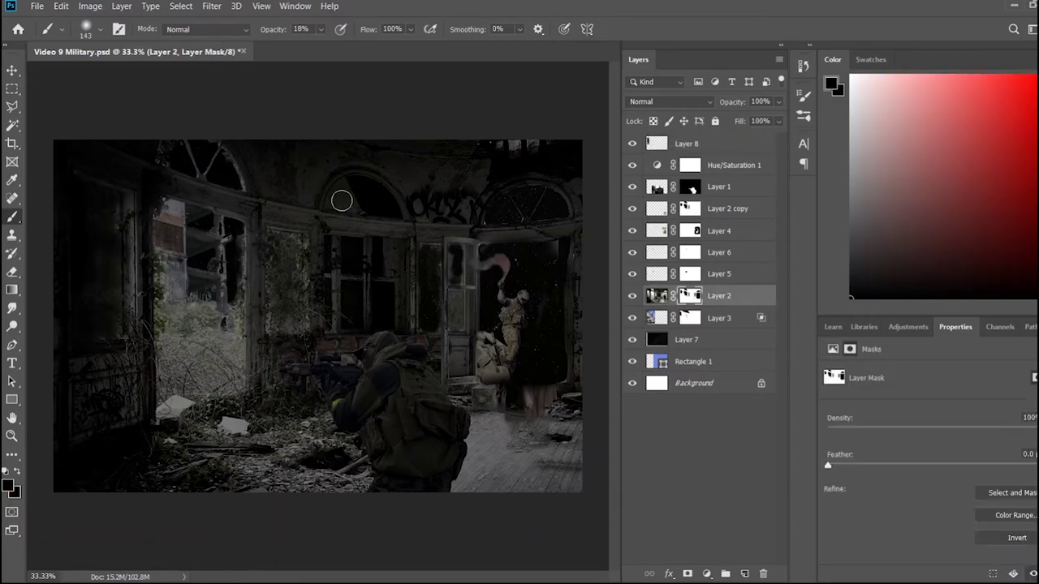
Add Hue/Saturation 2 above Layer 3 and drag Lightness left to darken the room
scroll(412, 220, up, 2)
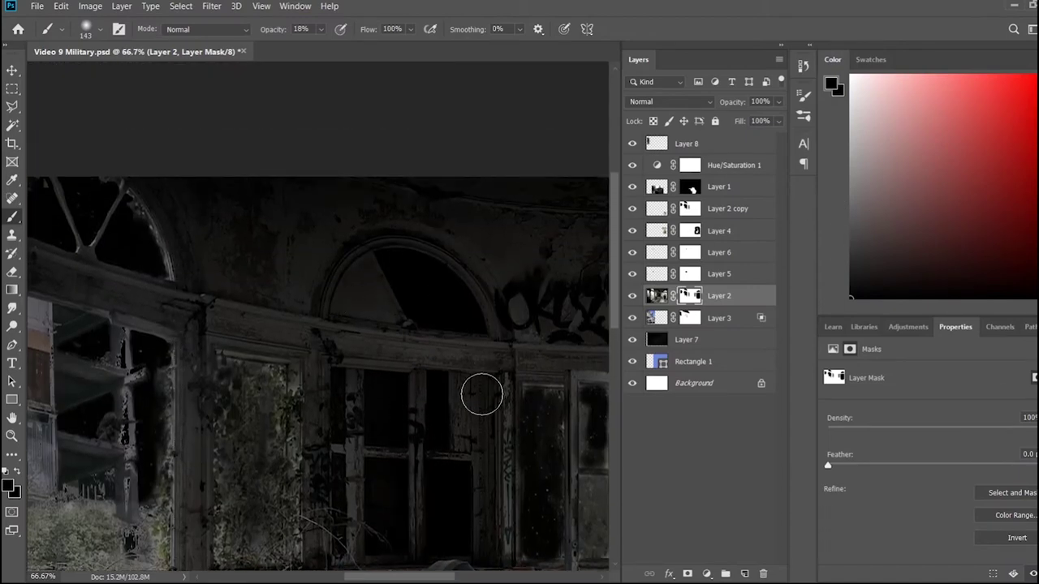
scroll(486, 399, down, 2)
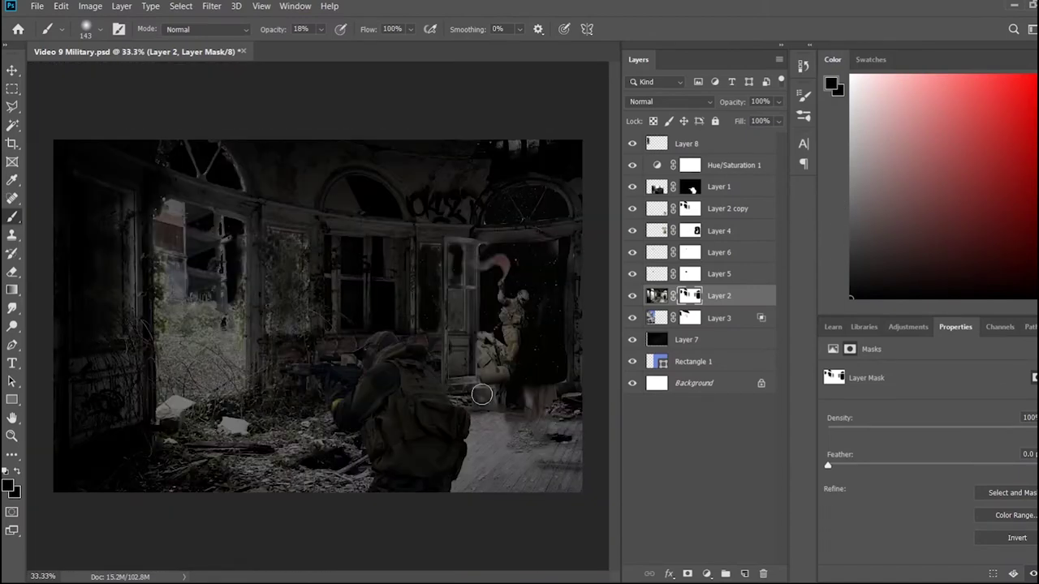
click(738, 321)
drag(931, 483, 875, 484)
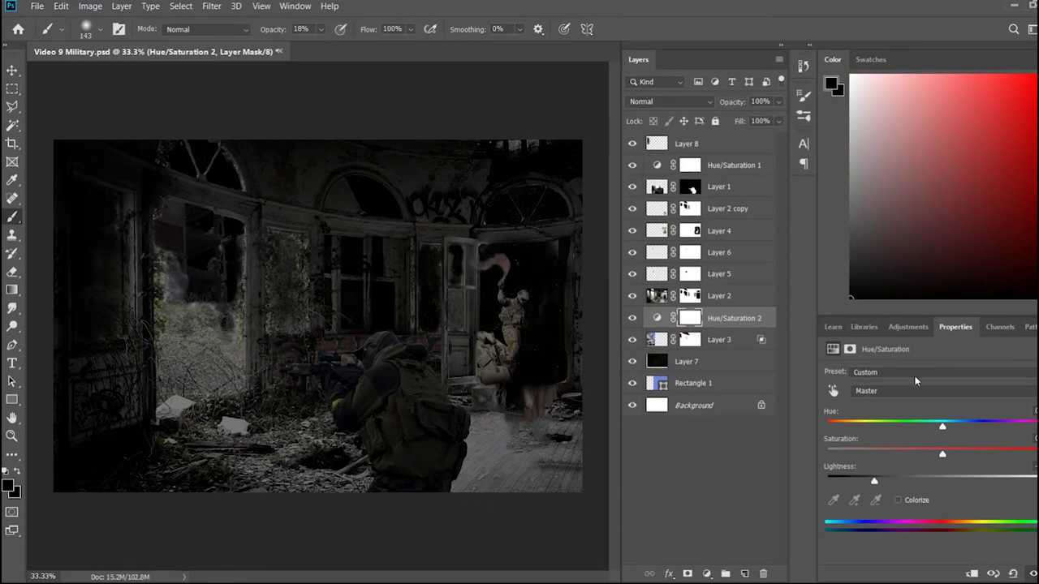
click(686, 361)
click(685, 143)
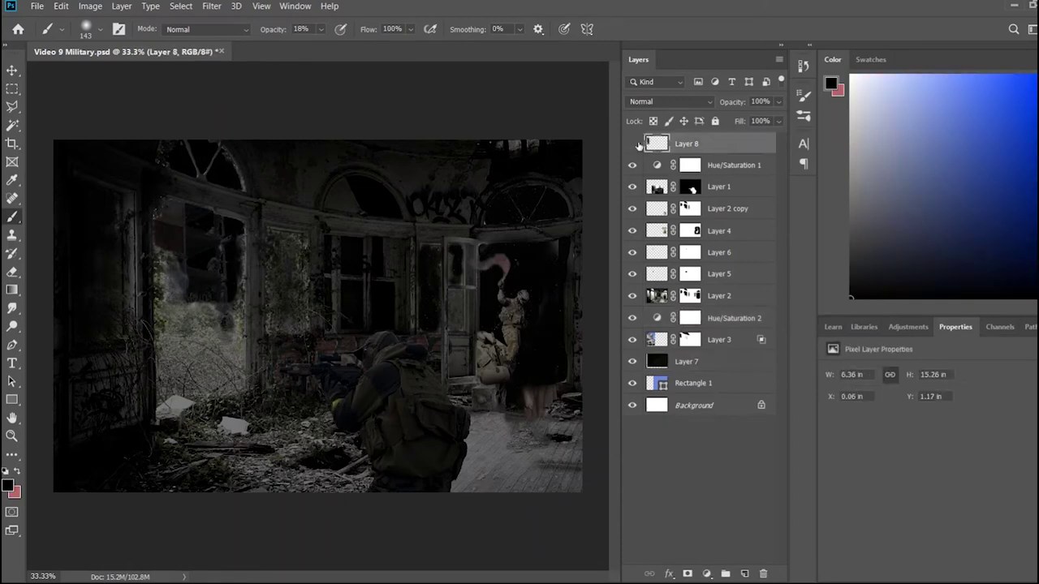
Toggle Layer 8 and Hue/Saturation 1 visibility to compare the darkening effect
click(632, 144)
click(632, 144)
click(631, 165)
click(632, 165)
On new Layer 9, paint a 9%-opacity black vignette along the edges, then save
key(ctrl+shift+alt+n)
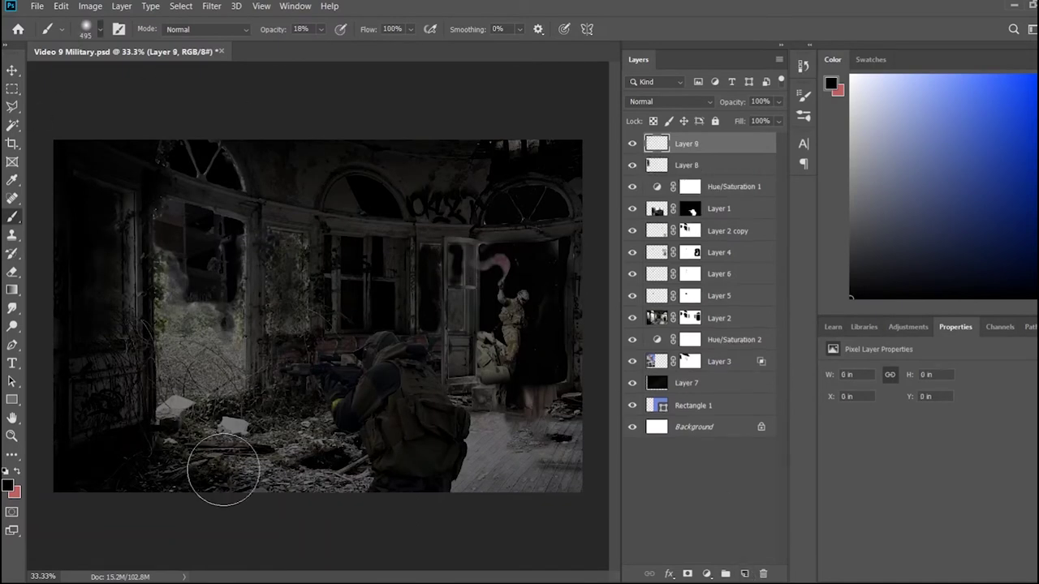
double_click(301, 30)
text(9)
mouse_move(568, 487)
mouse_down()
mouse_move(475, 499)
mouse_move(301, 495)
mouse_move(248, 457)
mouse_move(214, 360)
mouse_move(167, 283)
mouse_move(204, 417)
mouse_move(244, 248)
mouse_move(238, 176)
mouse_move(566, 154)
mouse_move(585, 194)
mouse_move(508, 494)
mouse_up()
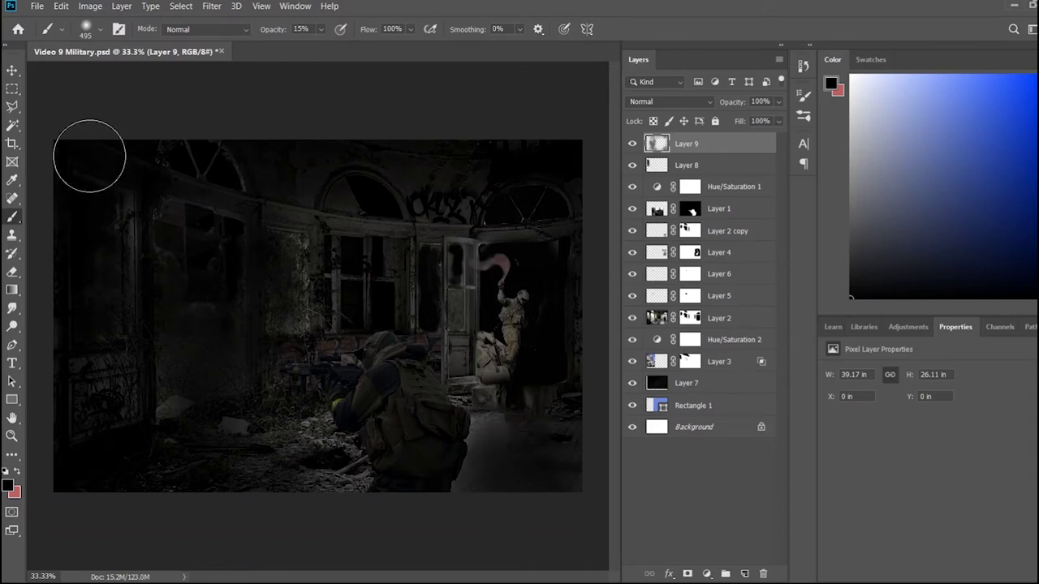
key(ctrl+minus)
key(ctrl+minus)
key(ctrl+minus)
key(ctrl+s)
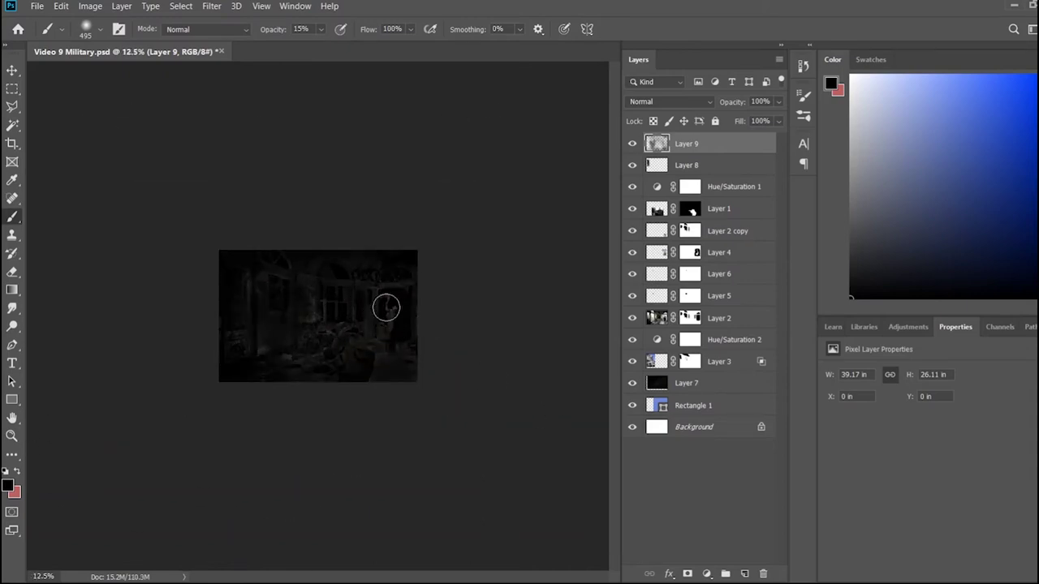
Select Layer 4's mask, then switch to the Move tool and deselect it
key(ctrl+plus)
key(ctrl+plus)
key(ctrl+plus)
key(ctrl+plus)
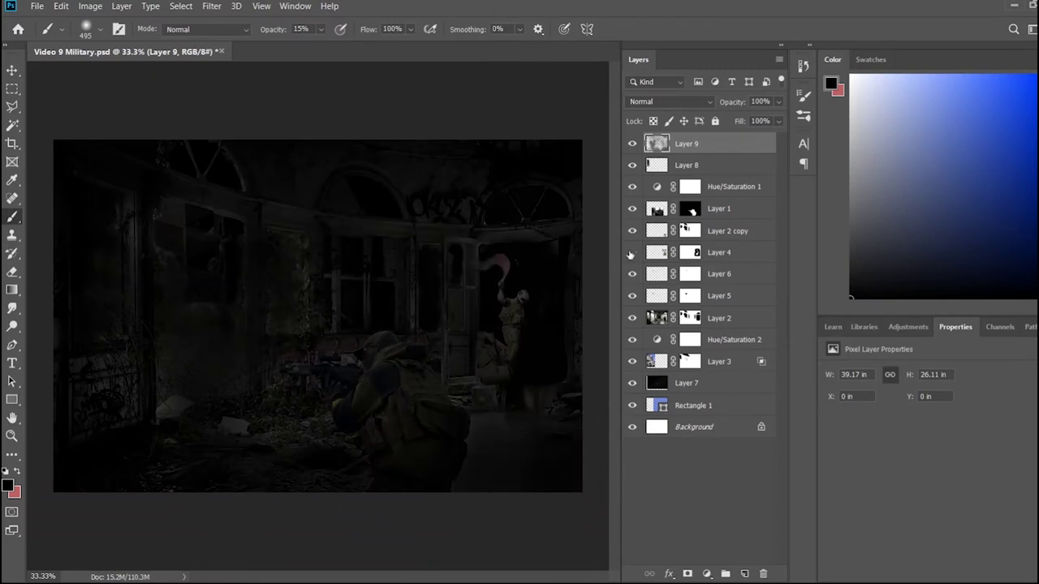
click(690, 252)
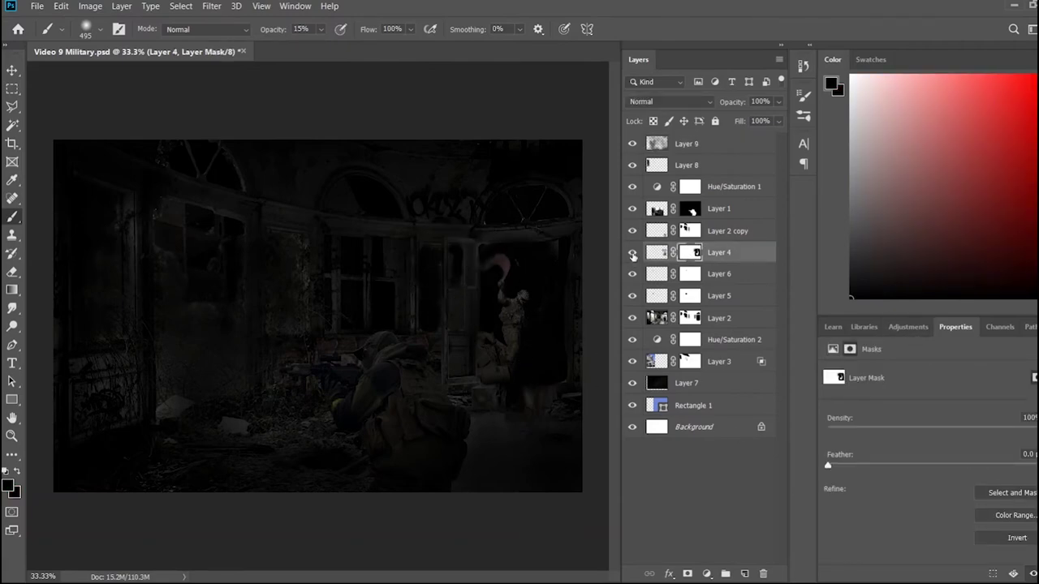
click(12, 70)
click(114, 519)
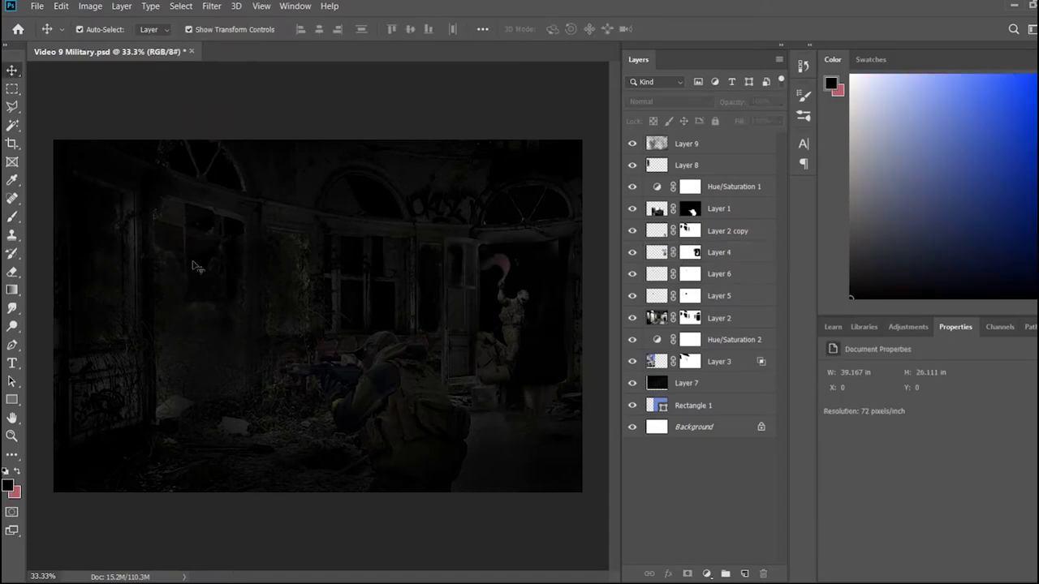
Draw a thin white rectangle line, then make it thinner and shift it up
scroll(206, 282, up, 1)
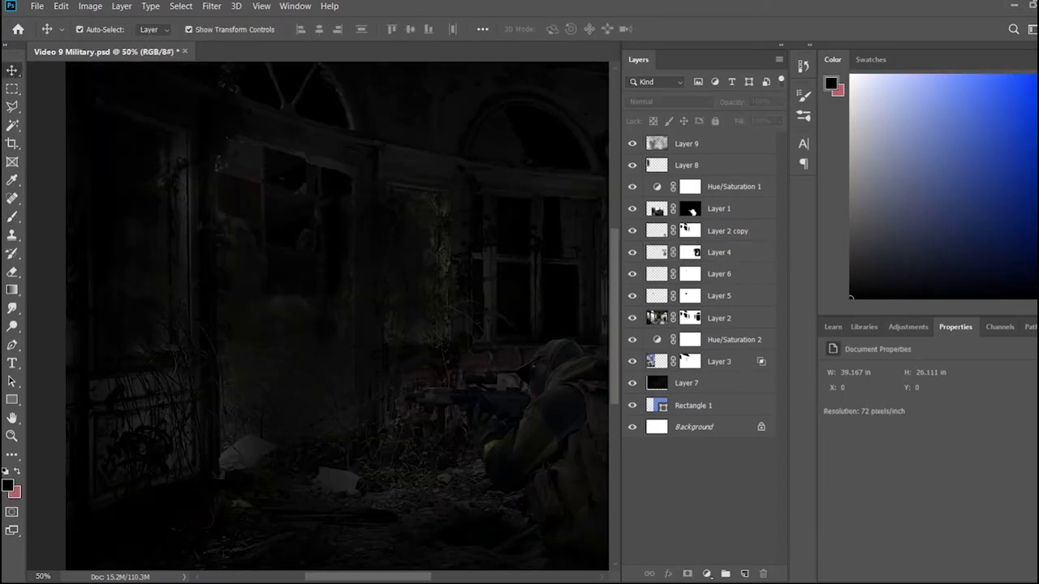
click(12, 399)
drag(332, 237, 563, 238)
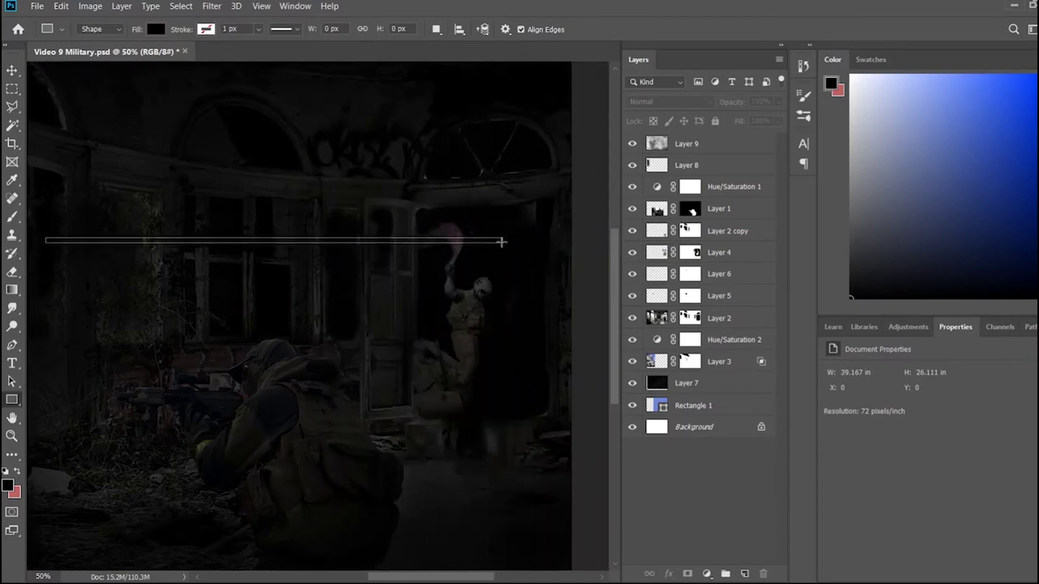
scroll(317, 230, up, 8)
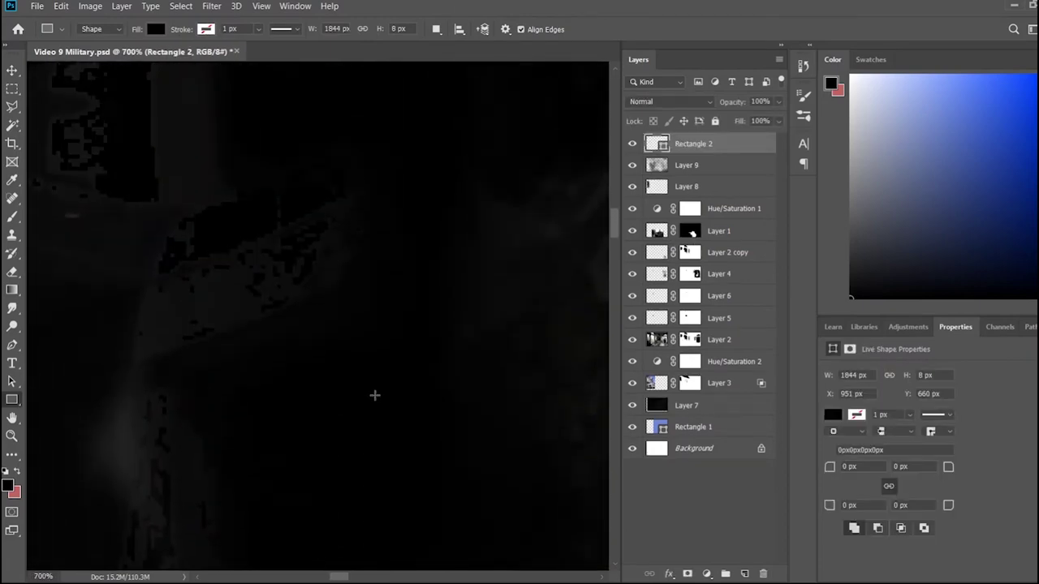
key(ctrl+t)
drag(378, 411, 372, 374)
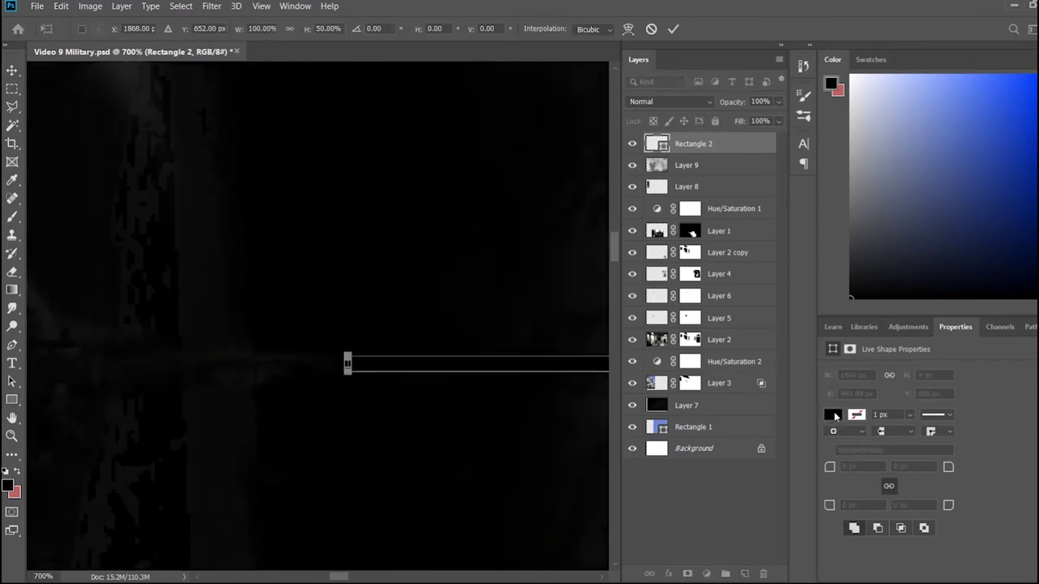
key(Return)
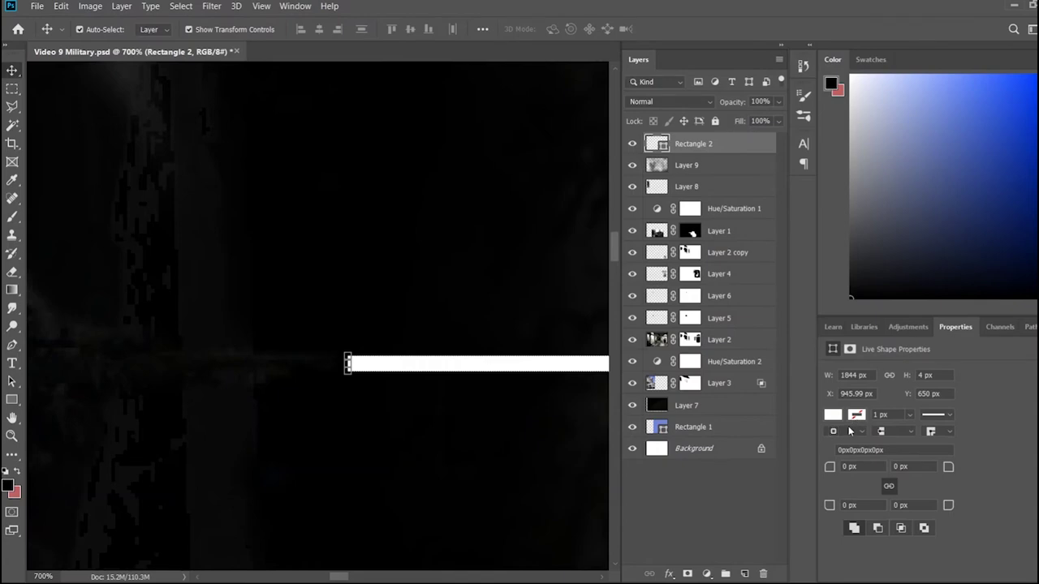
Duplicate the white line and line the copy up beside the original
click(297, 198)
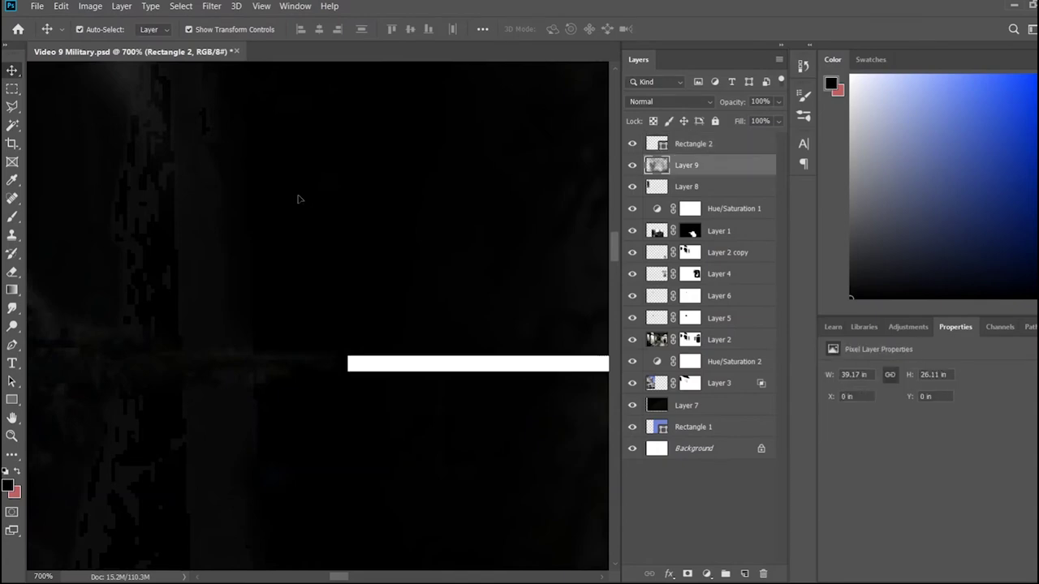
key(ctrl+0)
key(ctrl+1)
scroll(268, 342, left, 5)
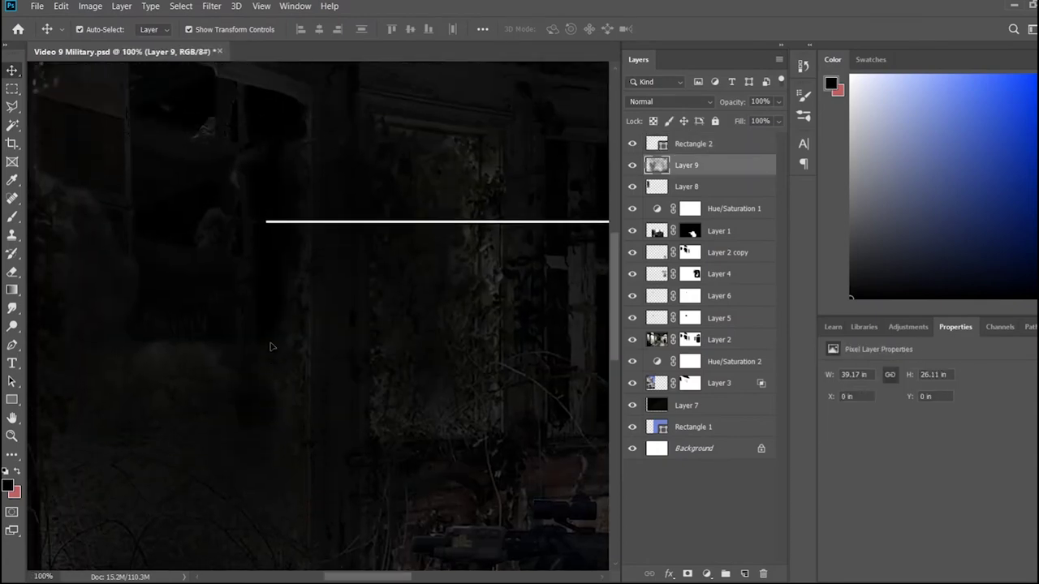
scroll(268, 343, up, 5)
mouse_move(297, 374)
mouse_down()
mouse_move(429, 346)
mouse_move(533, 346)
mouse_up()
key(ctrl+plus)
key(ctrl+plus)
key(ctrl+plus)
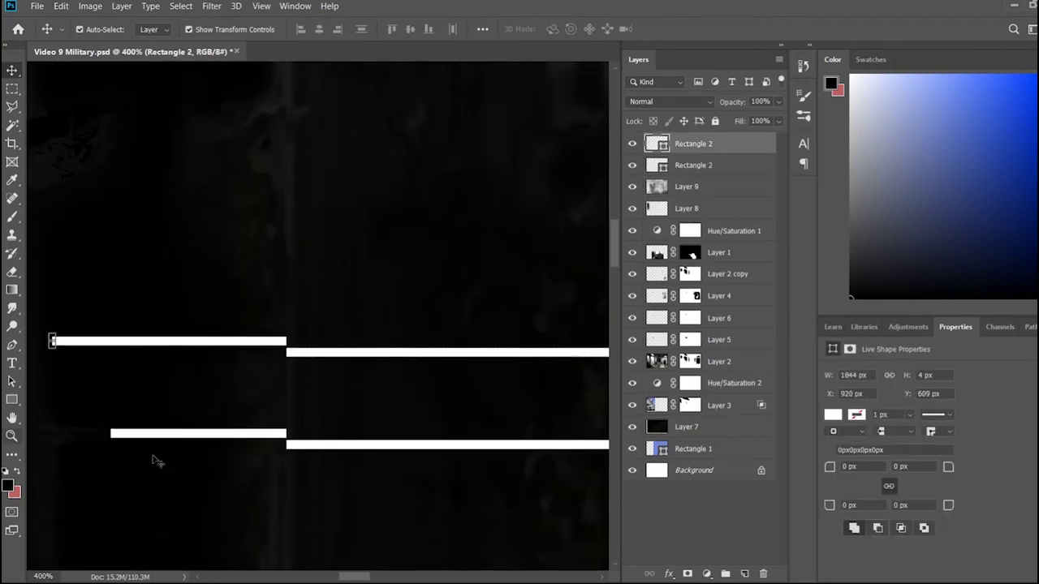
drag(111, 422, 111, 503)
drag(360, 578, 352, 579)
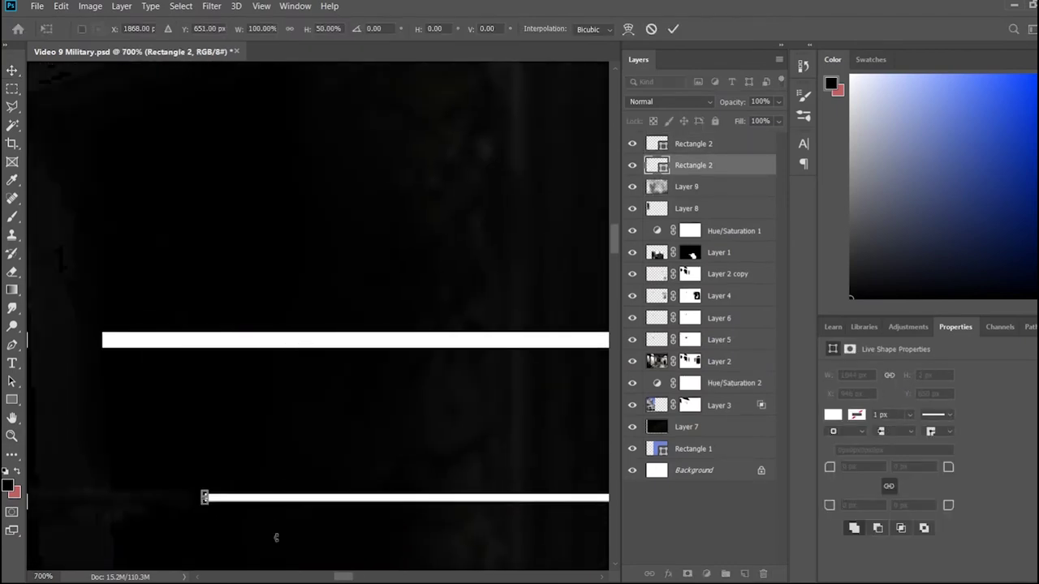
drag(243, 340, 330, 475)
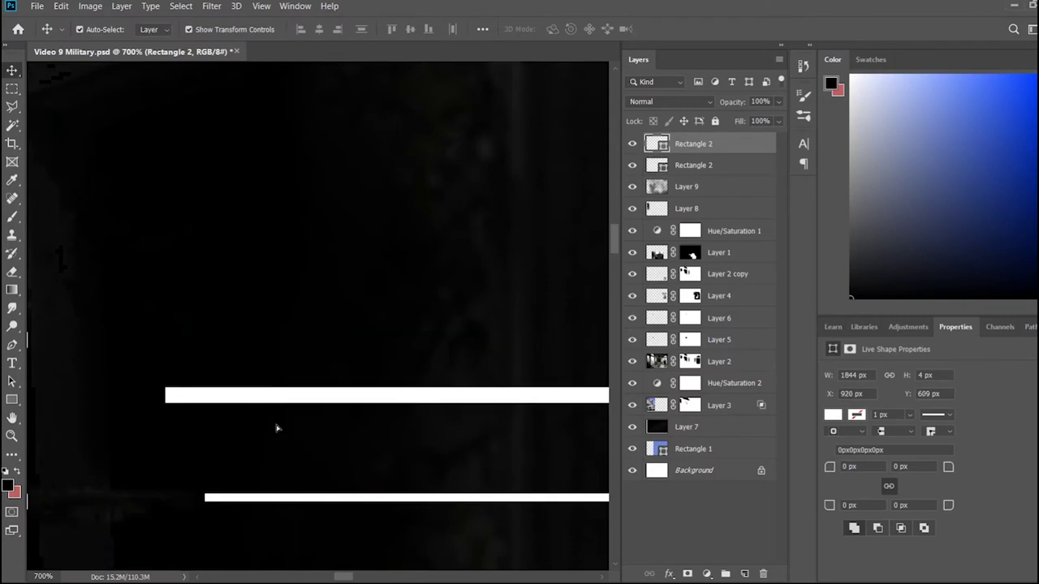
Move the green line beneath the white line, then zoom in on the beam end
click(747, 167)
drag(267, 477, 275, 501)
key(ctrl+t)
key(Return)
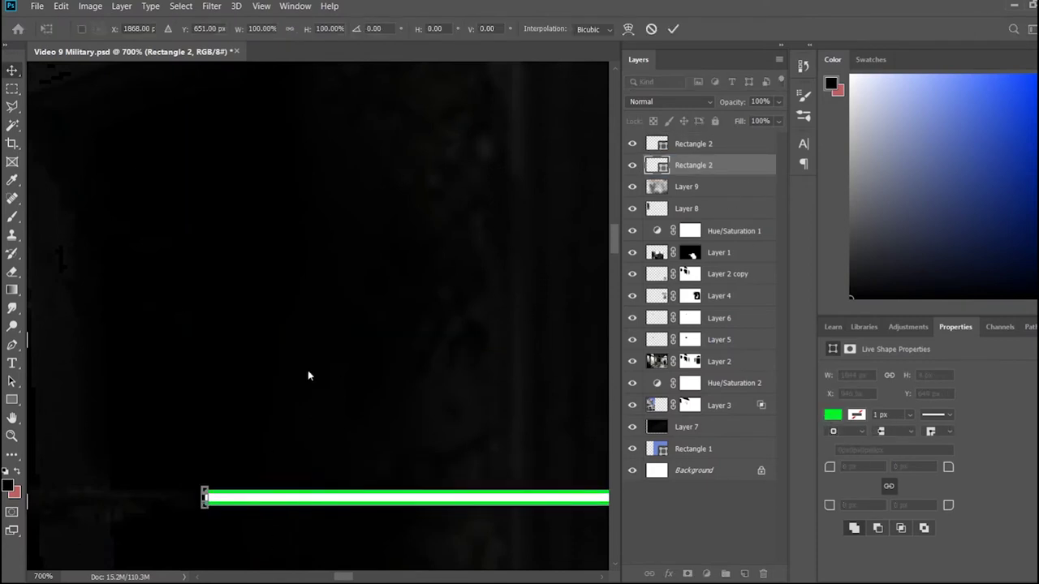
click(239, 366)
drag(355, 577, 349, 577)
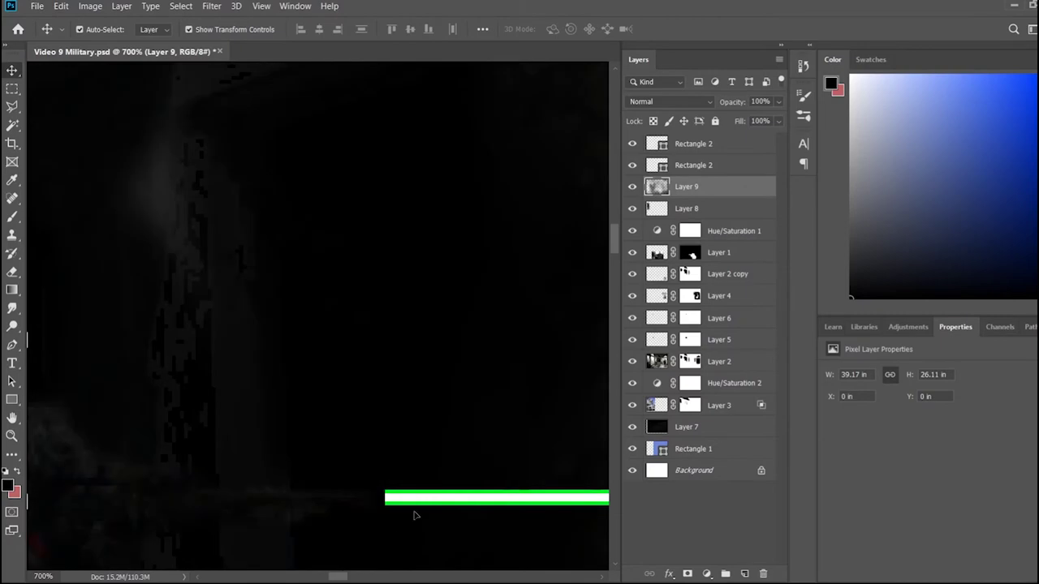
key(ctrl+0)
key(ctrl+plus)
key(ctrl+plus)
key(ctrl+plus)
key(ctrl+plus)
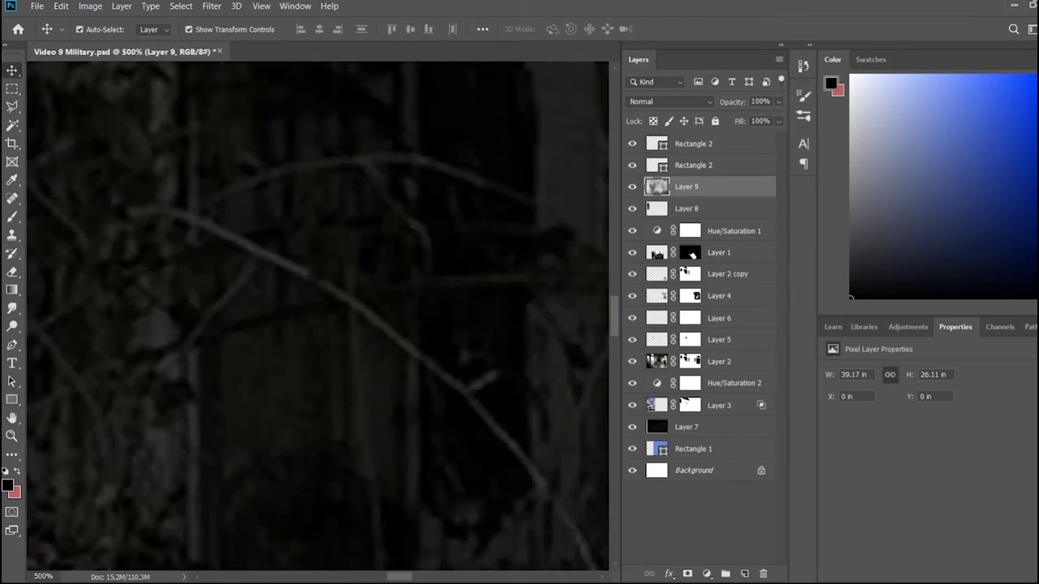
scroll(369, 503, left, 5)
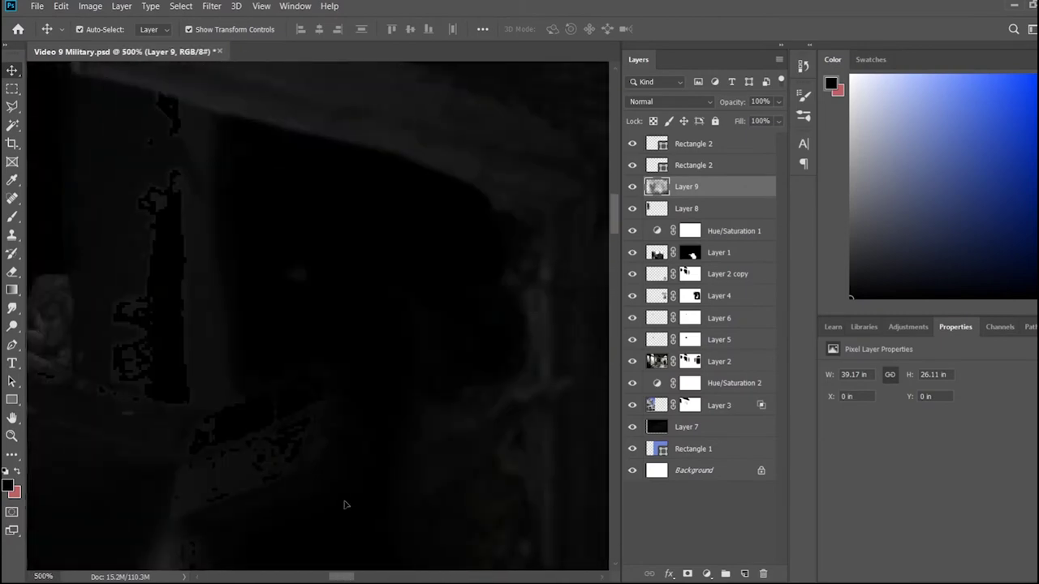
key(ctrl+plus)
key(ctrl+plus)
key(ctrl+plus)
scroll(390, 297, up, 3)
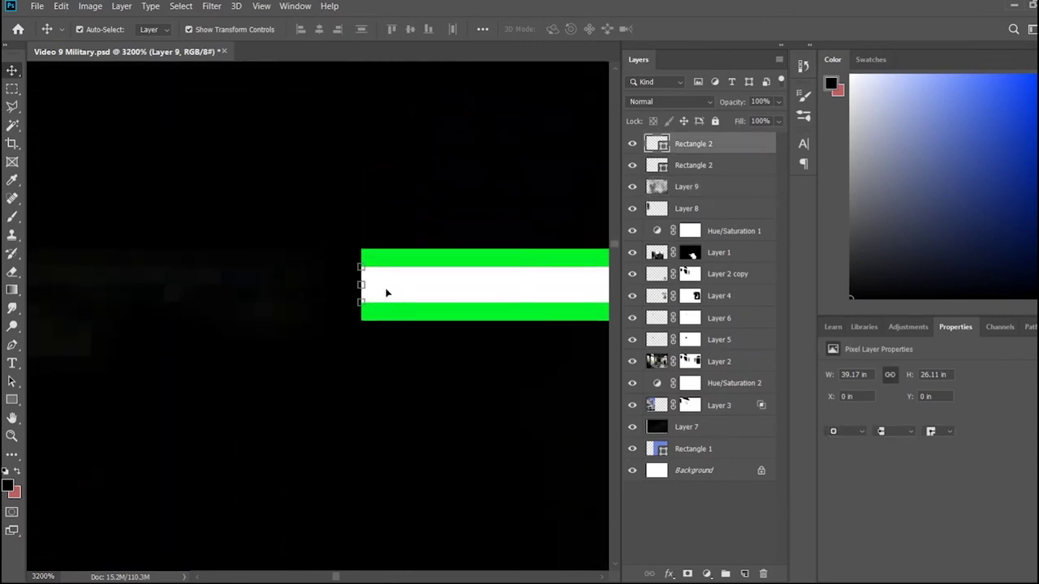
Stretch the green bar taller around the white core and apply Gaussian Blur to the core
click(390, 297)
key(ctrl+t)
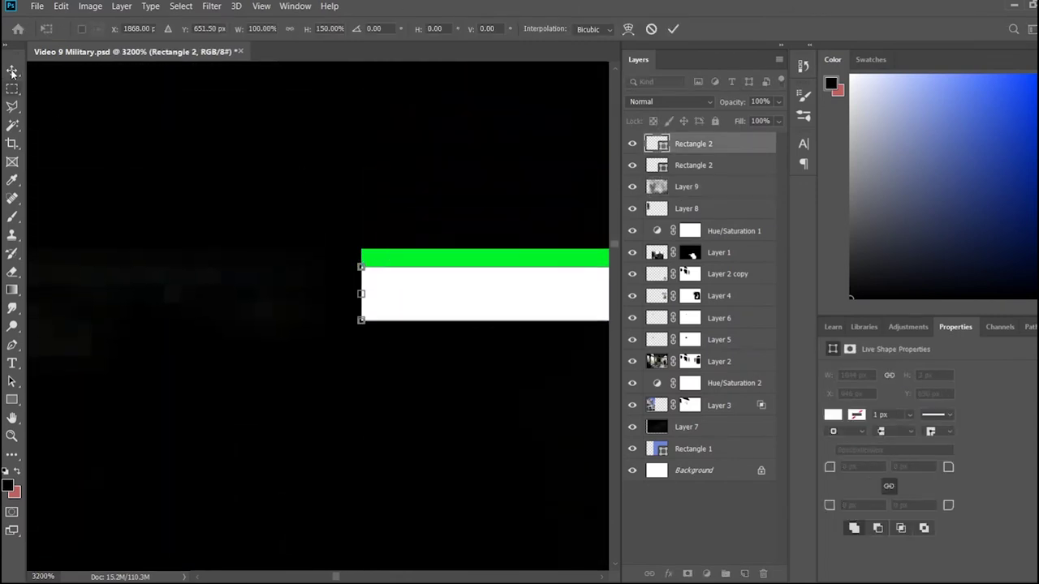
click(405, 250)
drag(365, 349, 365, 357)
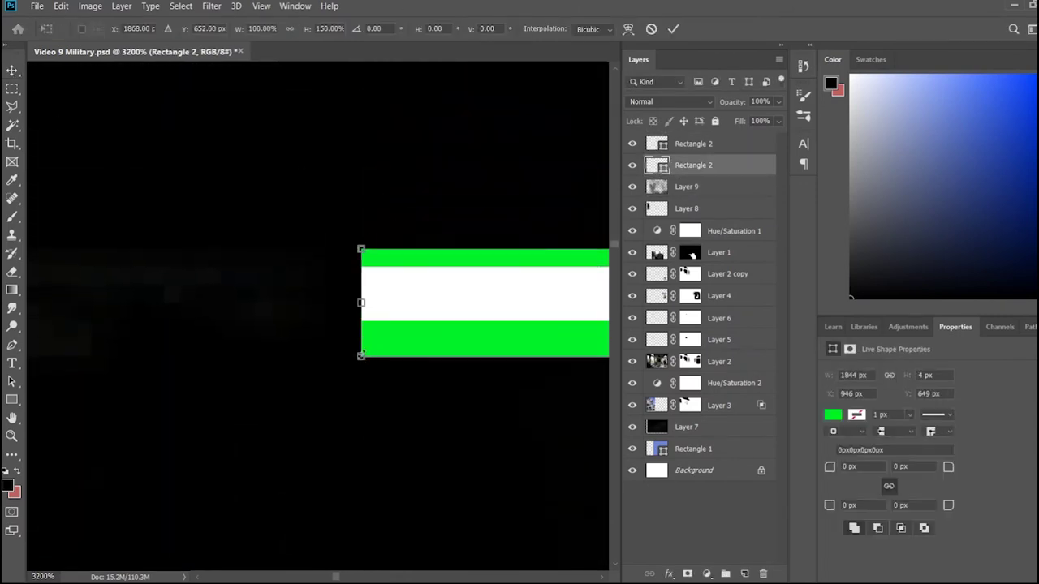
drag(361, 249, 361, 231)
click(493, 476)
click(528, 299)
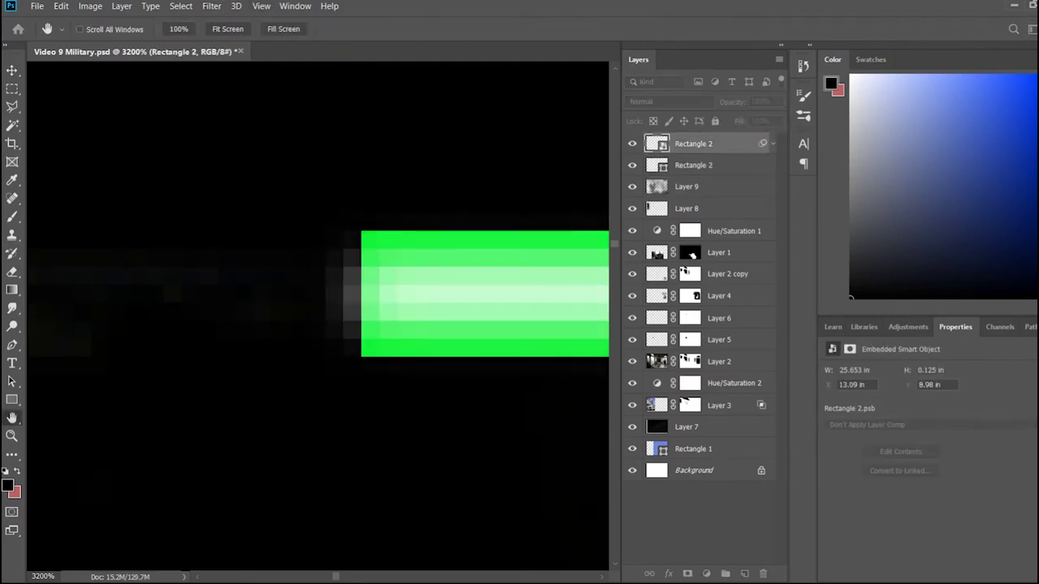
click(737, 192)
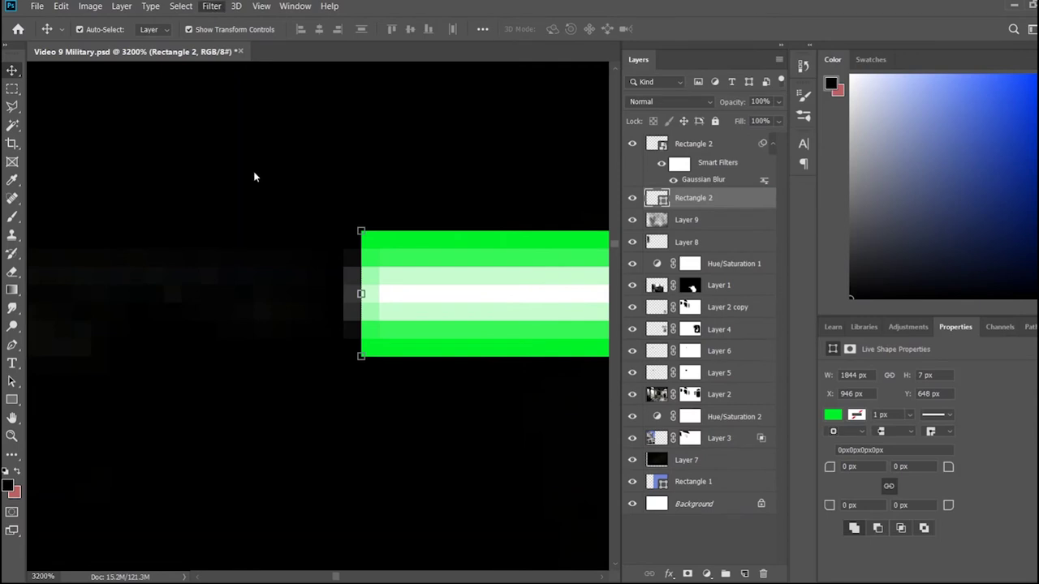
Move both beam layers up the stack to just below Layer 2
scroll(543, 306, down, 10)
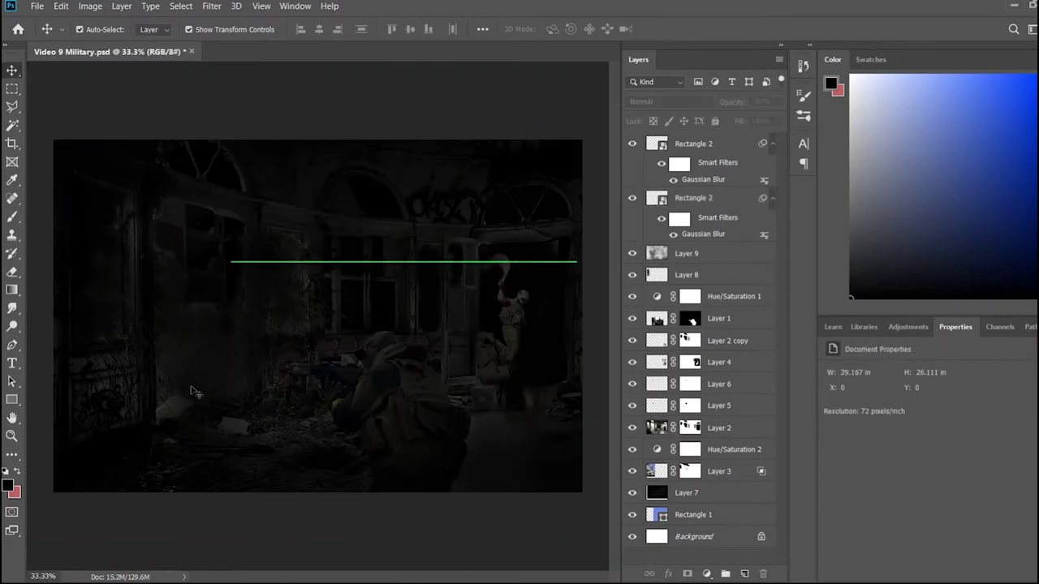
key(ctrl+plus)
click(694, 144)
shift+click(694, 198)
drag(694, 198, 698, 463)
mouse_move(734, 414)
mouse_down()
mouse_move(706, 326)
mouse_move(698, 140)
mouse_up()
click(686, 253)
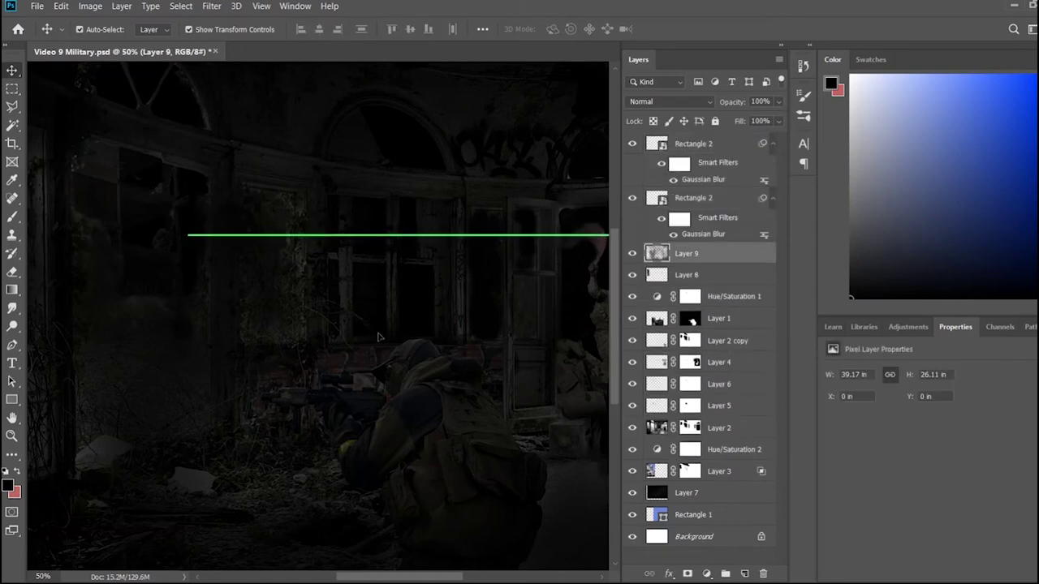
Duplicate the beam, then rotate and shrink the copy into a steep diagonal on the left
scroll(328, 241, left, 3)
drag(327, 241, 95, 322)
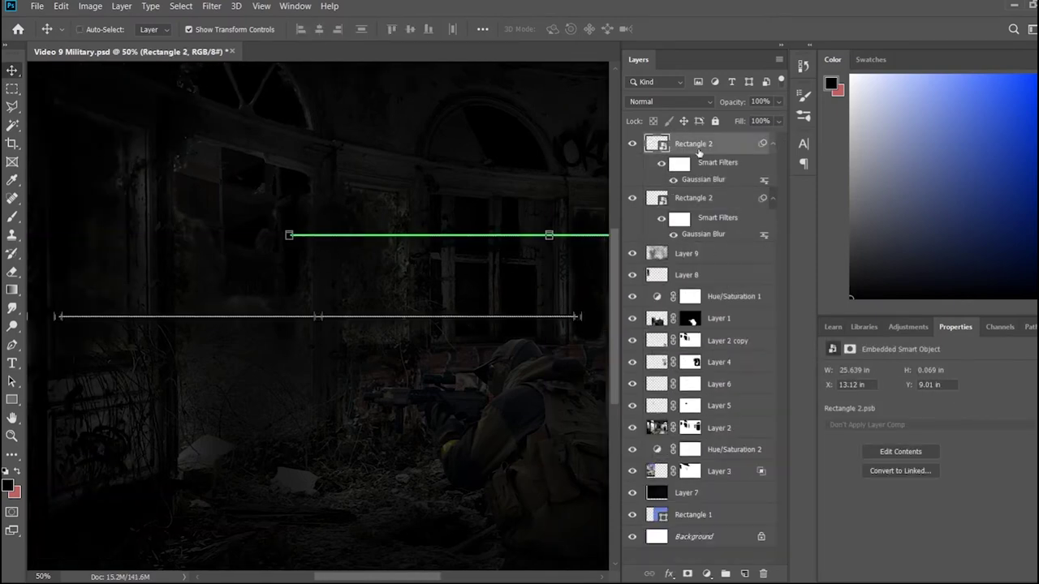
mouse_move(465, 238)
mouse_down()
mouse_move(307, 251)
mouse_move(201, 347)
mouse_up()
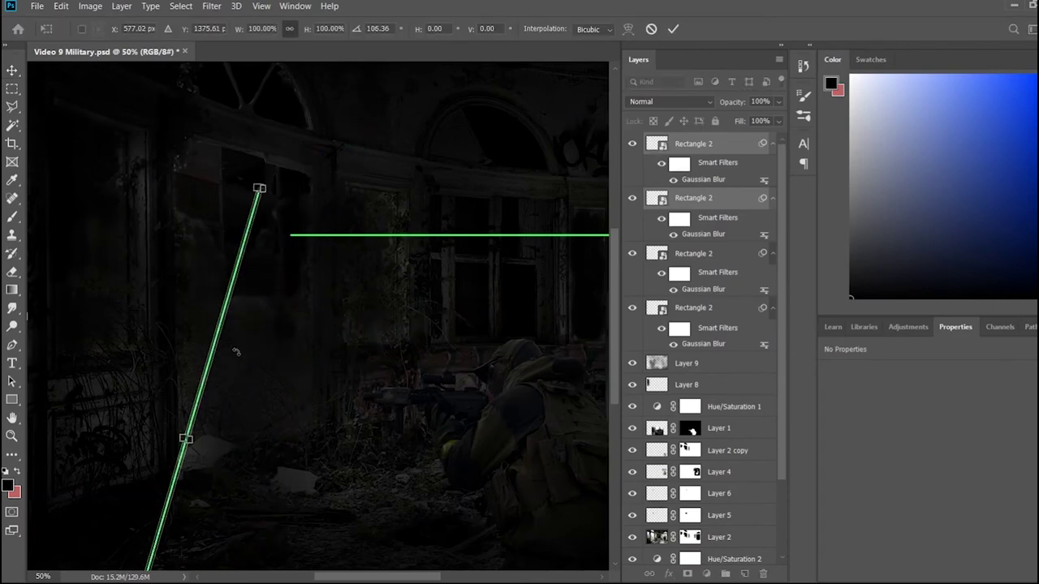
key(ctrl+minus)
drag(163, 503, 184, 434)
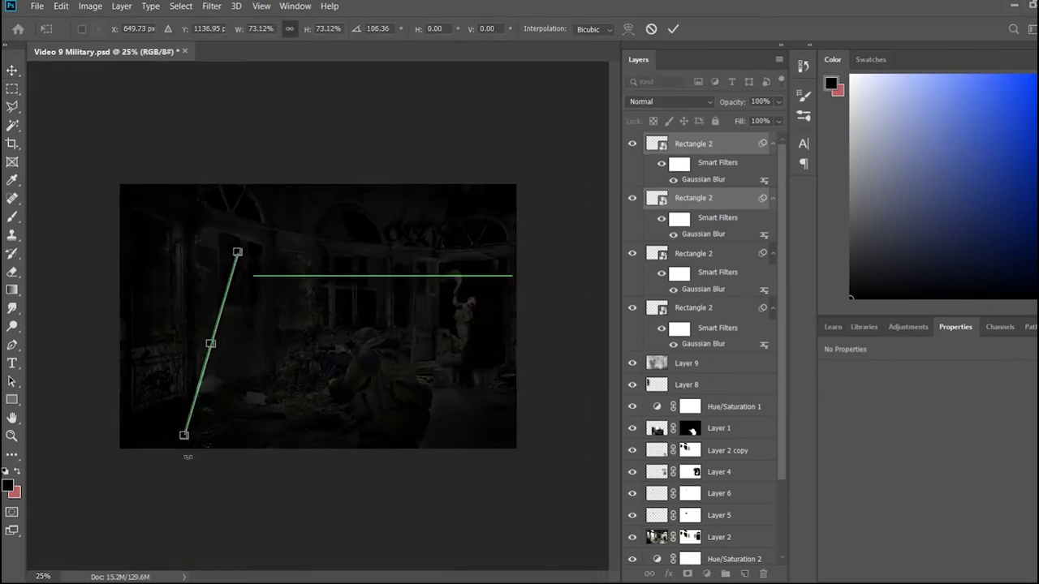
key(Return)
click(353, 532)
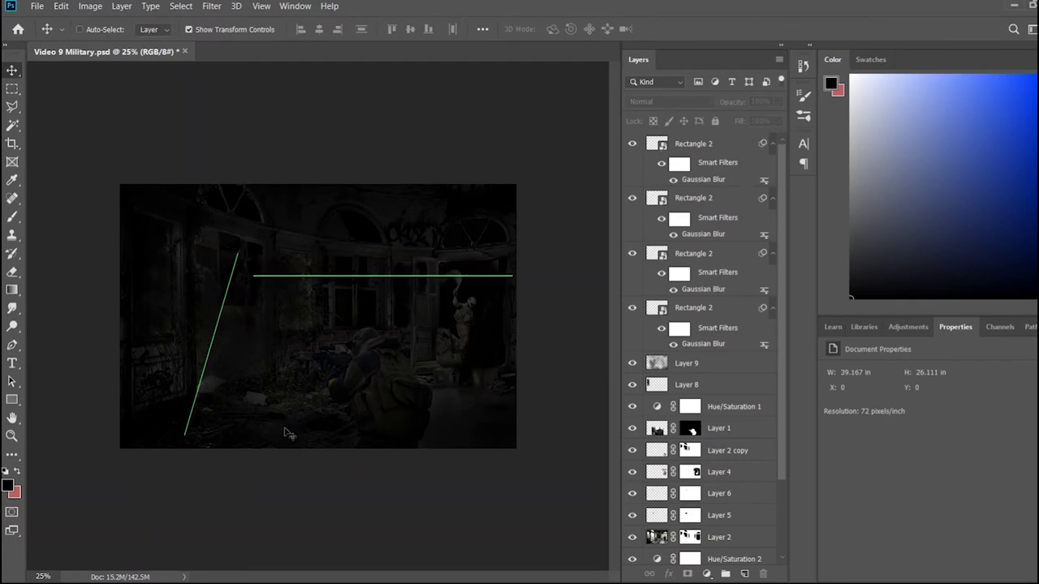
scroll(251, 397, up, 1)
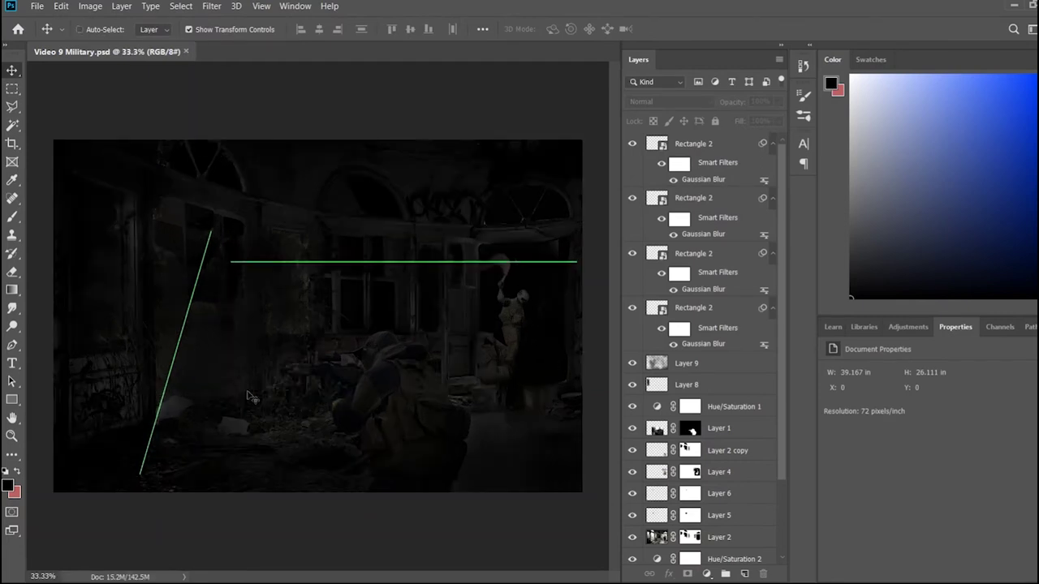
scroll(259, 414, up, 1)
scroll(277, 454, up, 1)
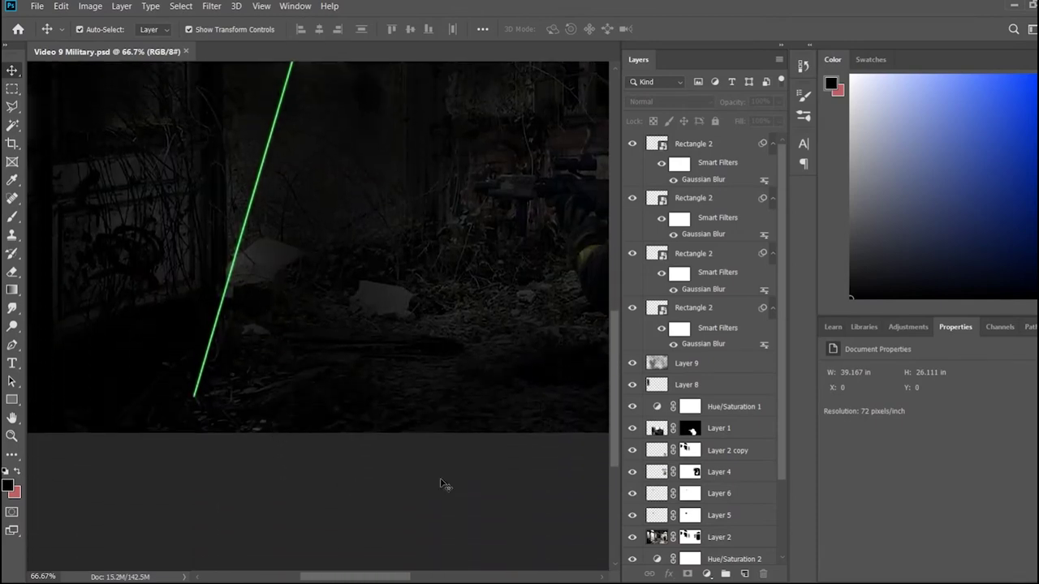
Draw a bright green ellipse at the diagonal beam's foot, shrink it, and Gaussian-blur it
key(u)
drag(114, 342, 312, 425)
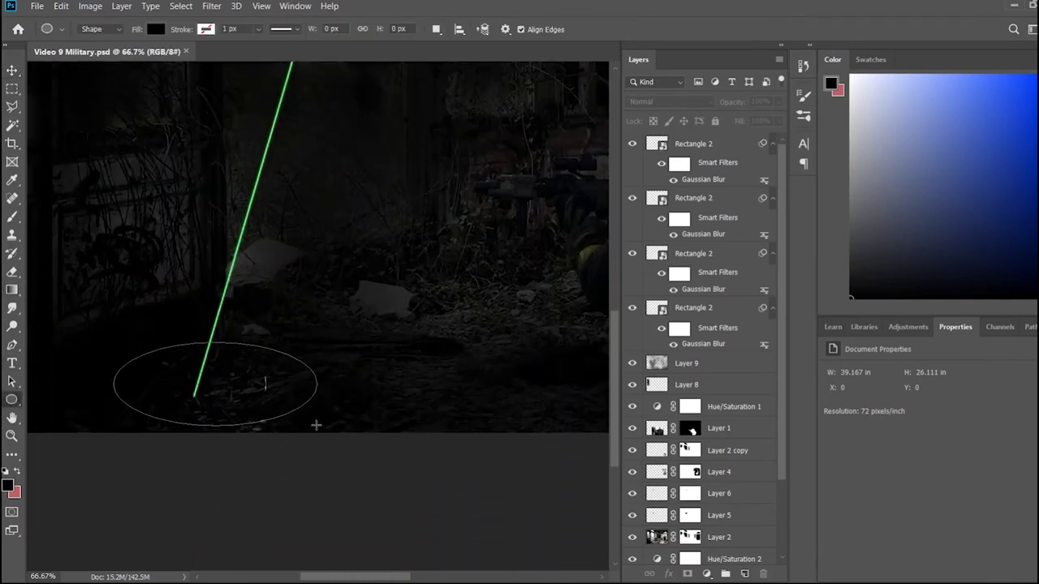
click(832, 438)
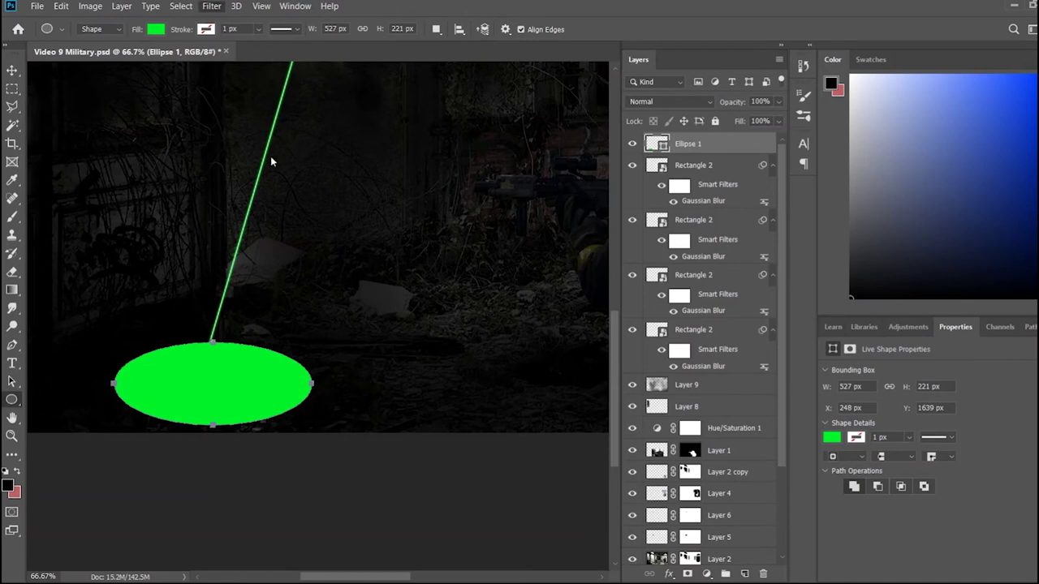
key(ctrl+t)
drag(308, 429, 285, 398)
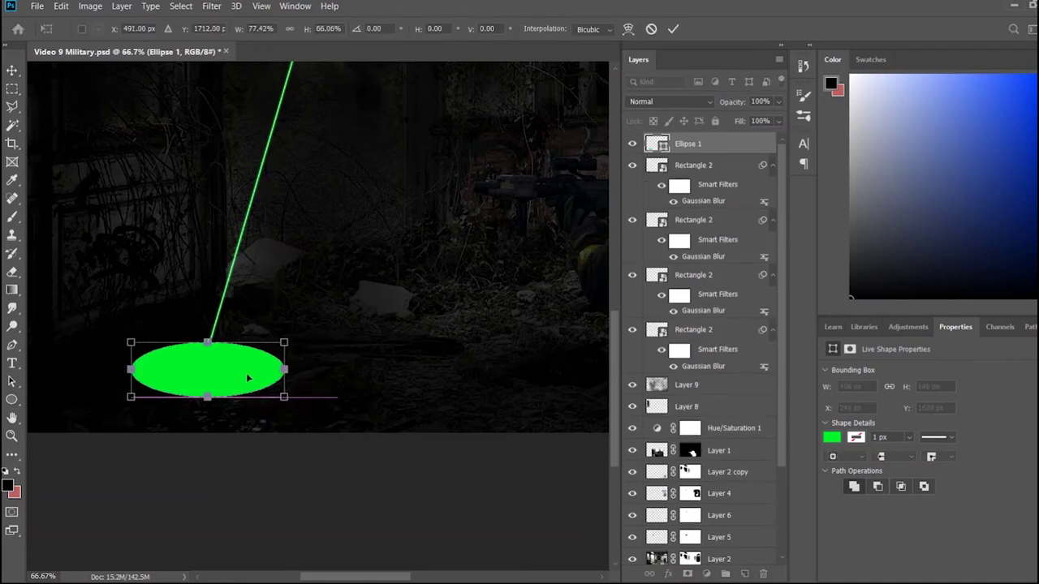
key(Return)
key(v)
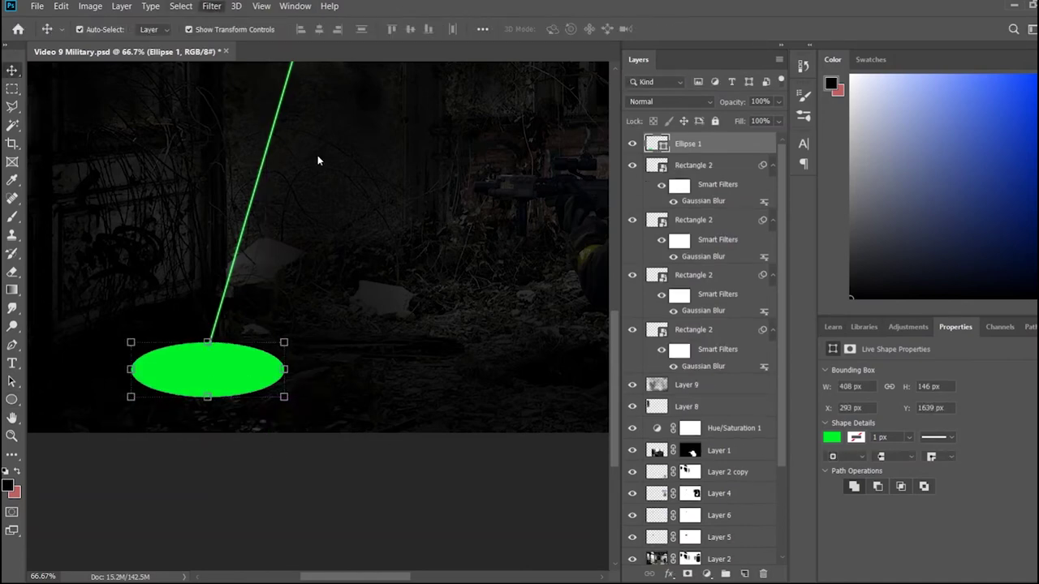
key(ctrl+alt+f)
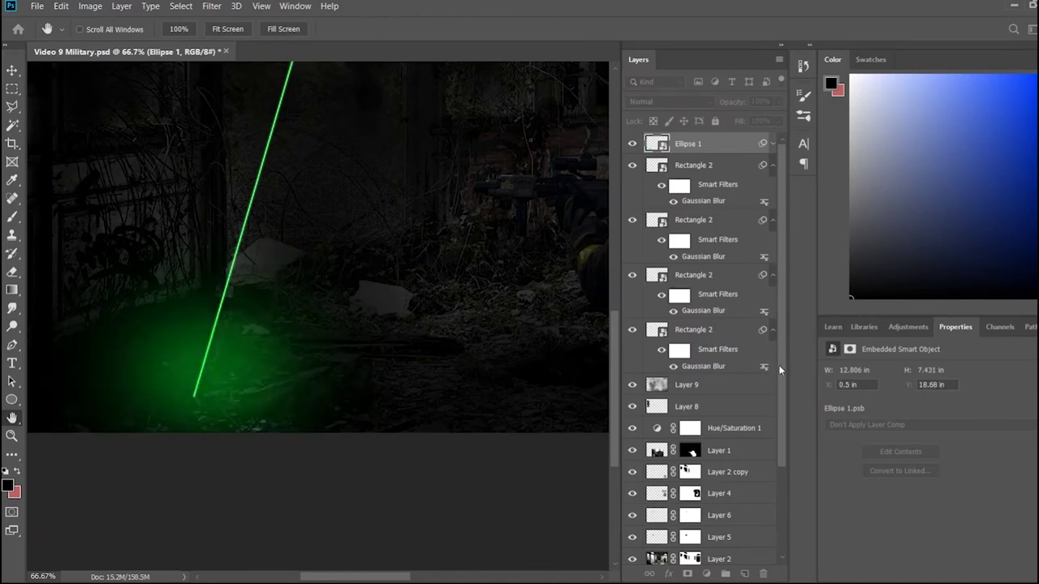
Toggle Layer 9's visibility to compare the scene, then select the diagonal laser layer
key(ctrl+minus)
key(ctrl+minus)
key(ctrl+minus)
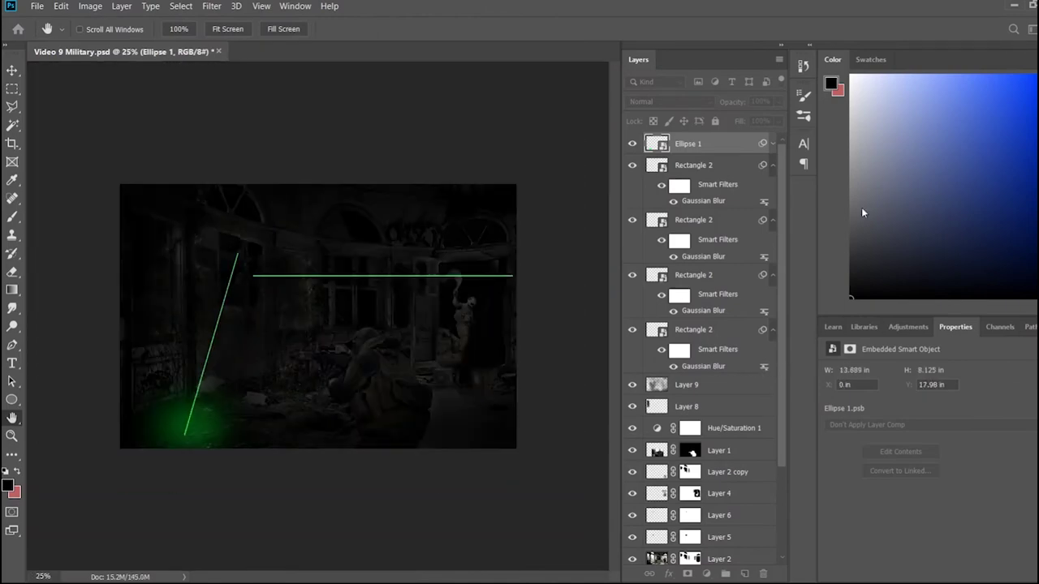
key(v)
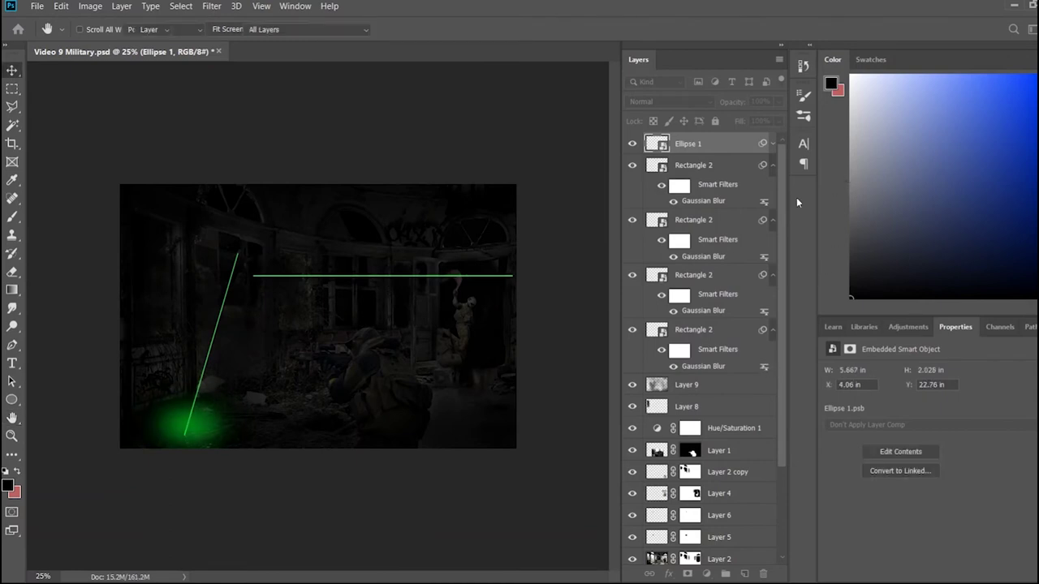
key(ctrl+f)
click(284, 536)
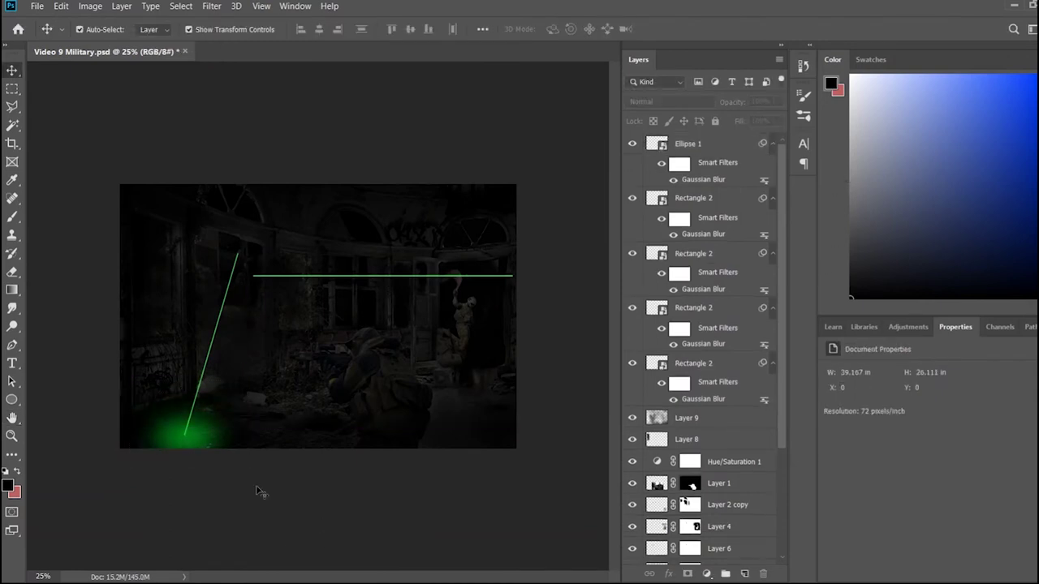
click(633, 419)
click(632, 419)
click(686, 418)
key(ctrl+plus)
key(ctrl+plus)
key(ctrl+plus)
click(589, 463)
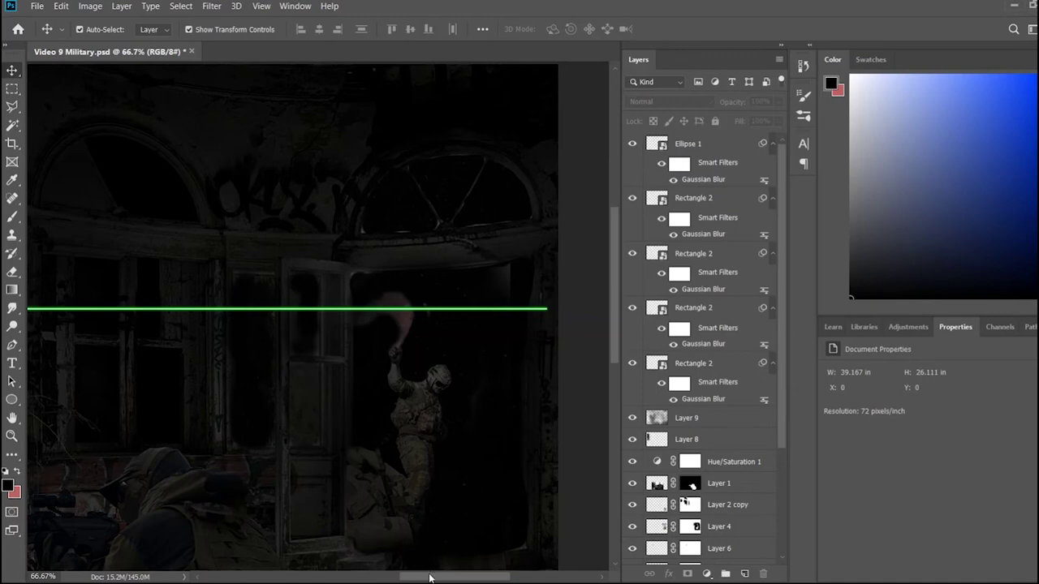
click(297, 406)
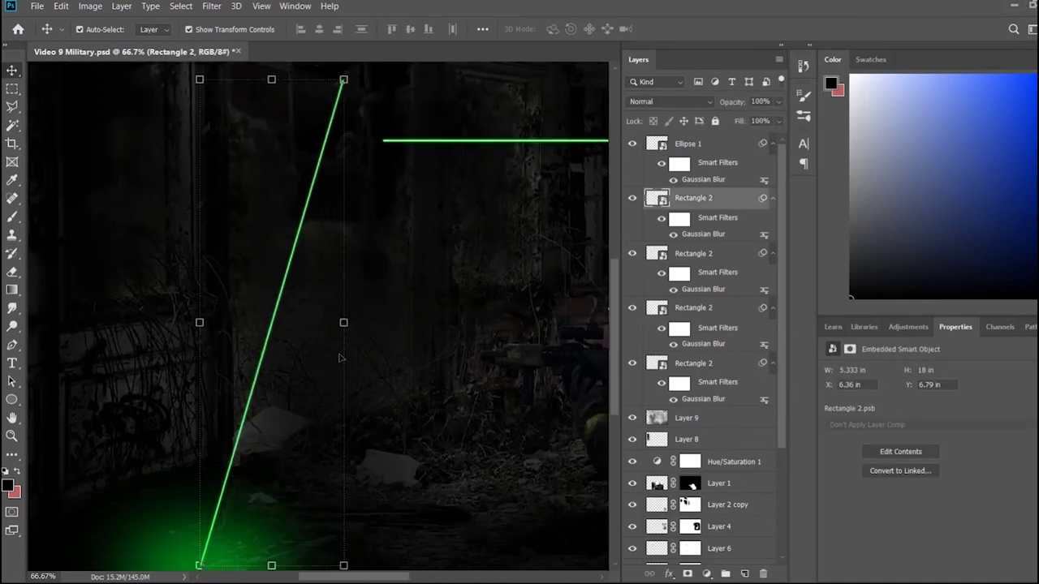
Hide Layer 9 and select the standing soldier's Layer 4
drag(404, 577, 502, 577)
click(438, 249)
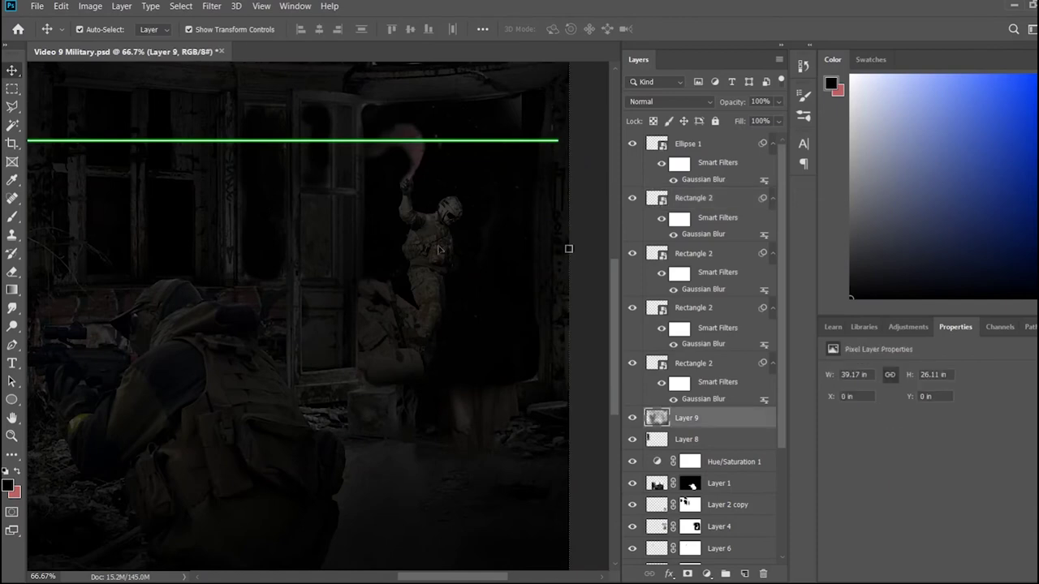
click(632, 418)
click(458, 293)
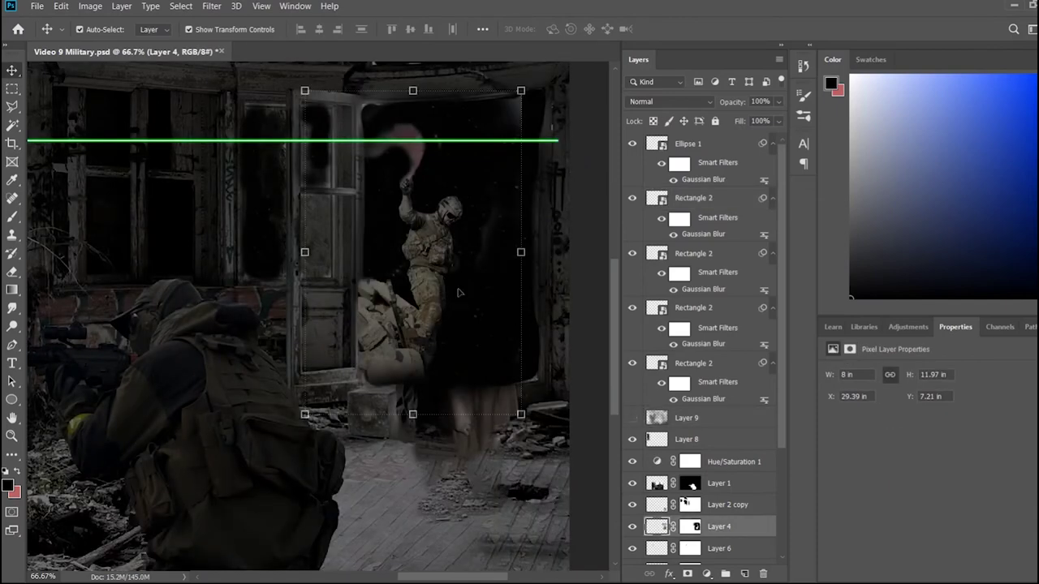
scroll(458, 293, up, 2)
click(428, 270)
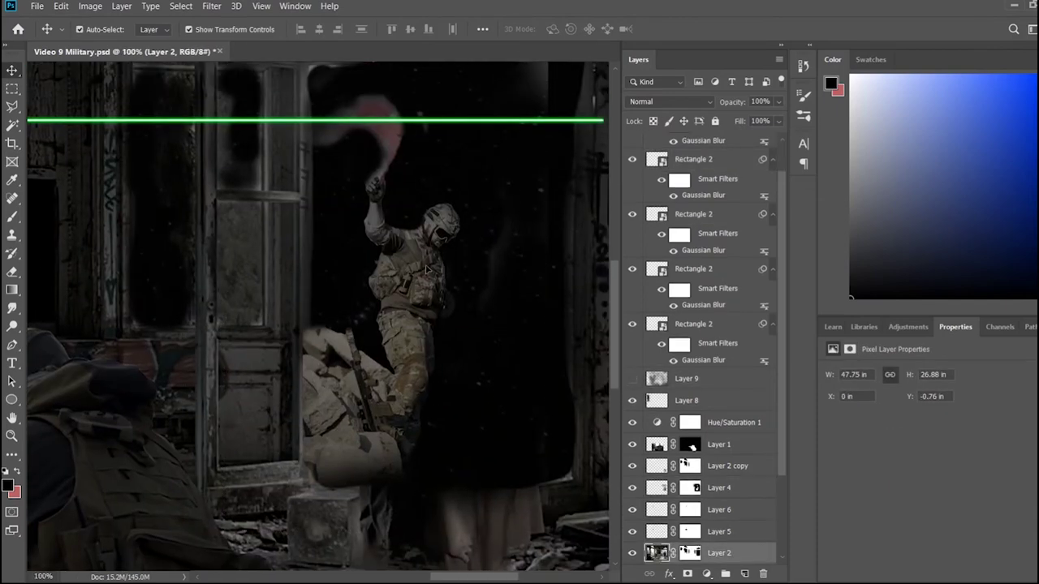
scroll(428, 270, up, 3)
click(395, 251)
Add a Hue/Saturation adjustment clipped to Layer 4 with maximum saturation and a purple hue
click(908, 326)
click(850, 392)
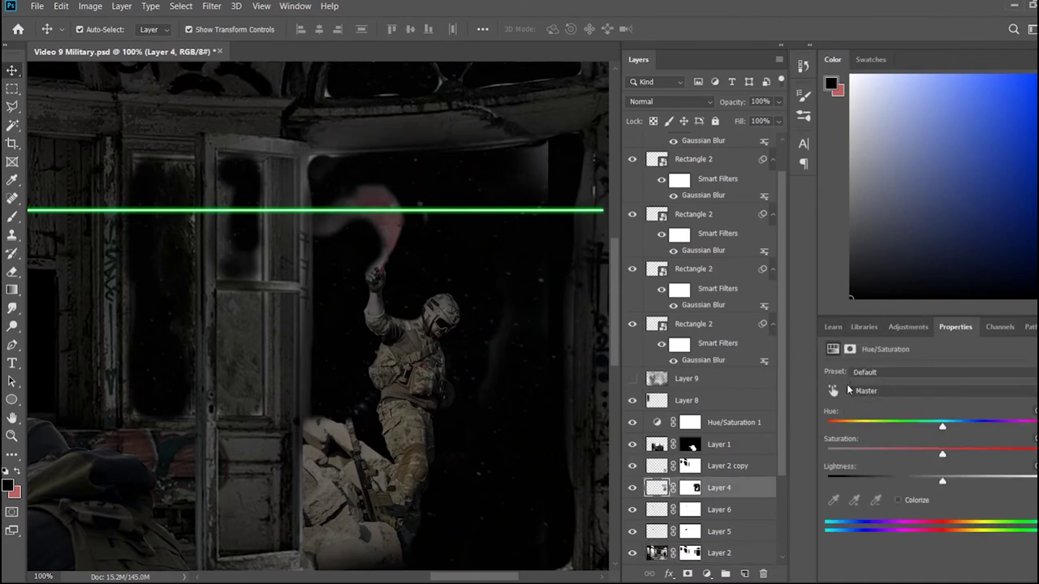
drag(942, 455, 1024, 459)
drag(952, 433, 916, 429)
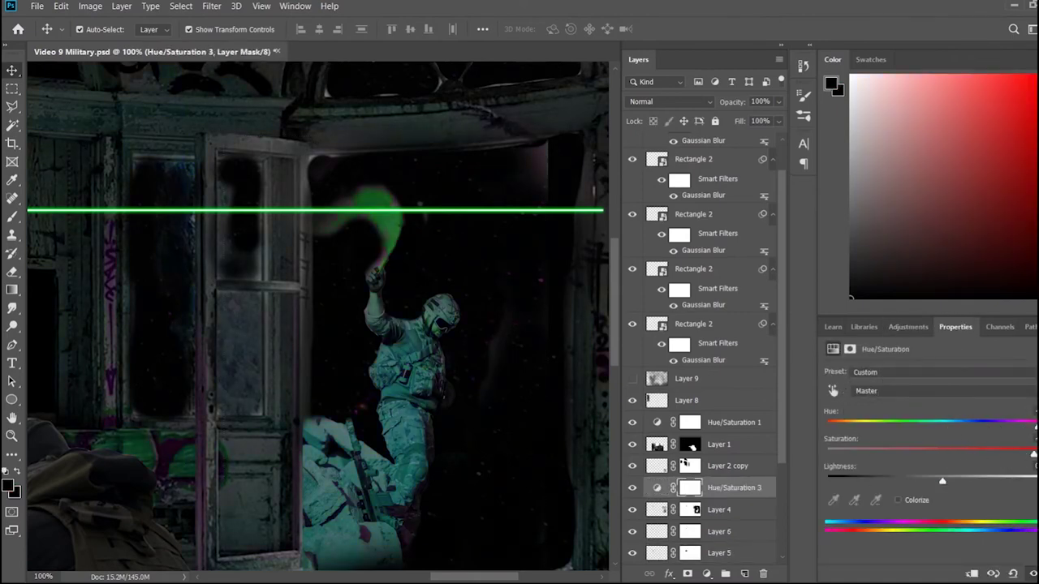
mouse_move(917, 429)
mouse_down()
mouse_move(826, 427)
mouse_move(882, 427)
mouse_up()
key(b)
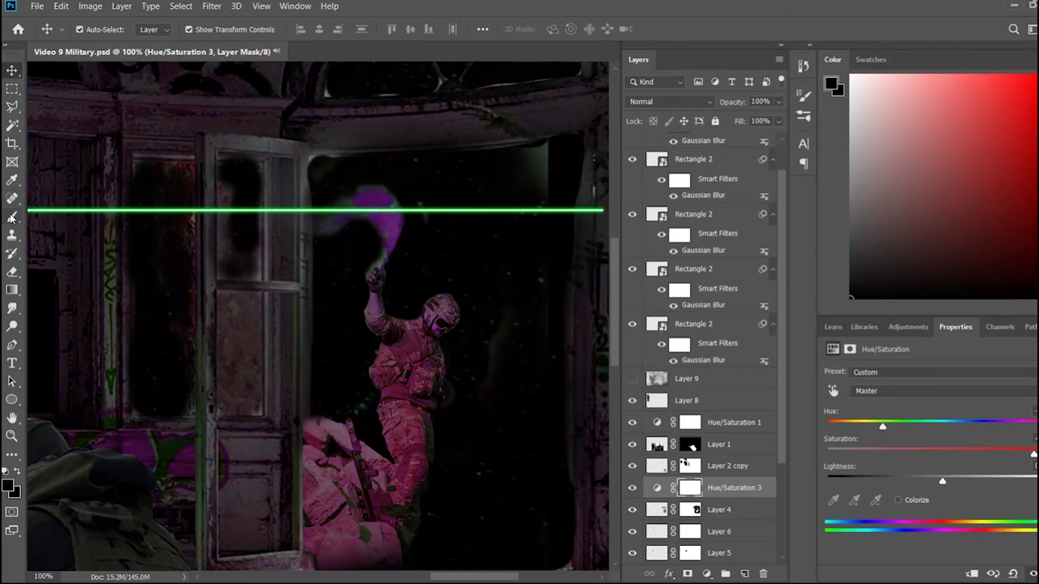
key(0)
scroll(383, 493, down, 3)
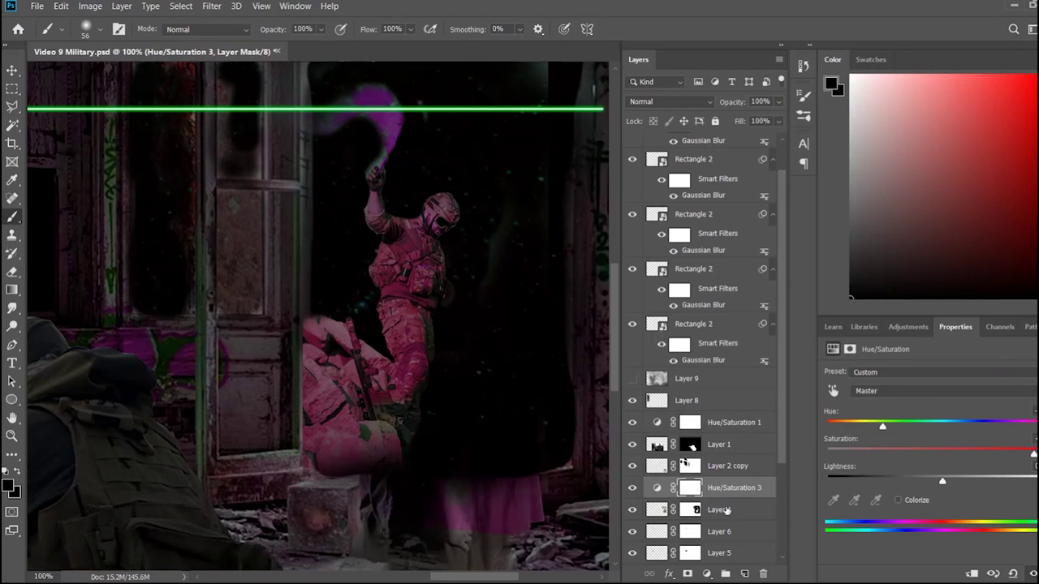
key(ctrl+alt+g)
Paint on the mask to remove the green glow above and left of the purple smoke
mouse_move(419, 361)
mouse_down()
mouse_move(411, 287)
mouse_move(448, 216)
mouse_up()
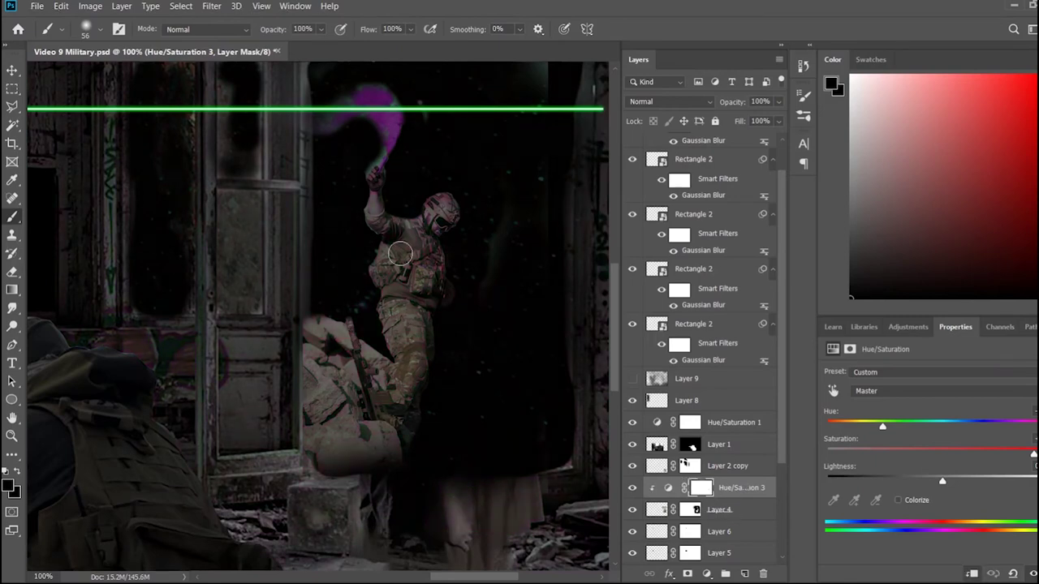
scroll(365, 242, up, 2)
scroll(413, 207, up, 3)
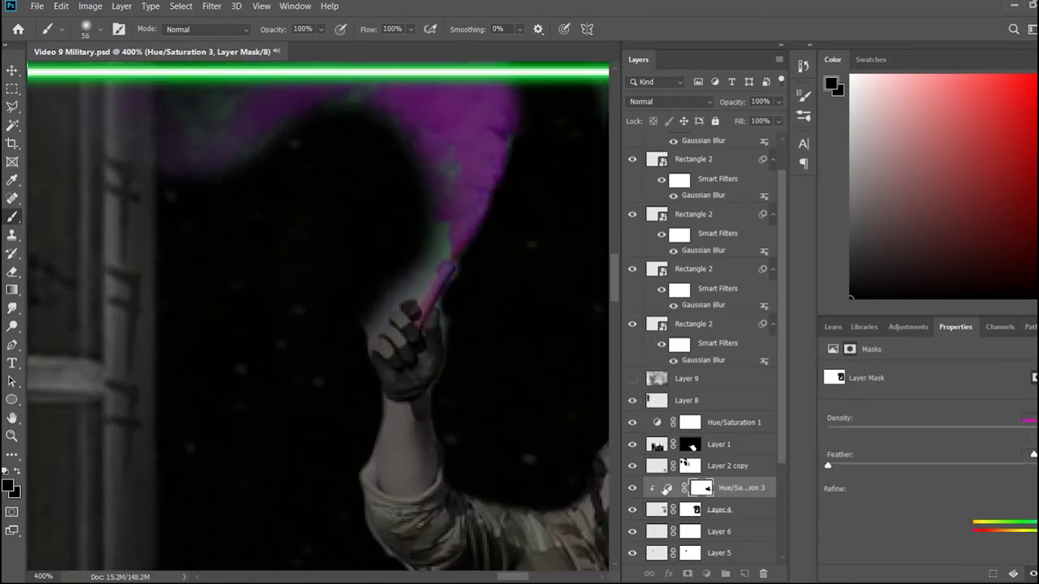
click(690, 509)
key(bracketleft)
key(bracketleft)
key(bracketleft)
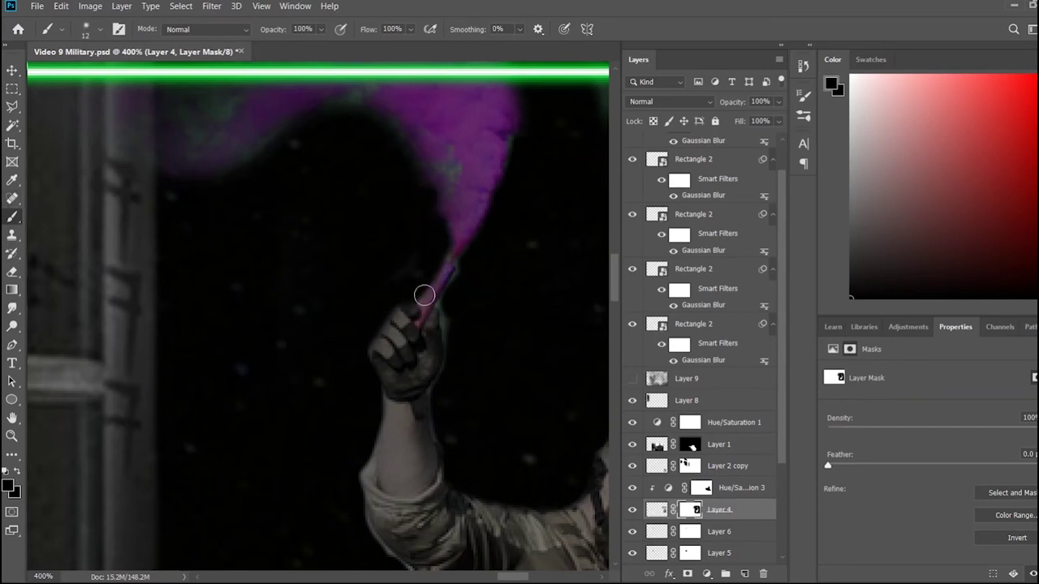
scroll(249, 204, up, 5)
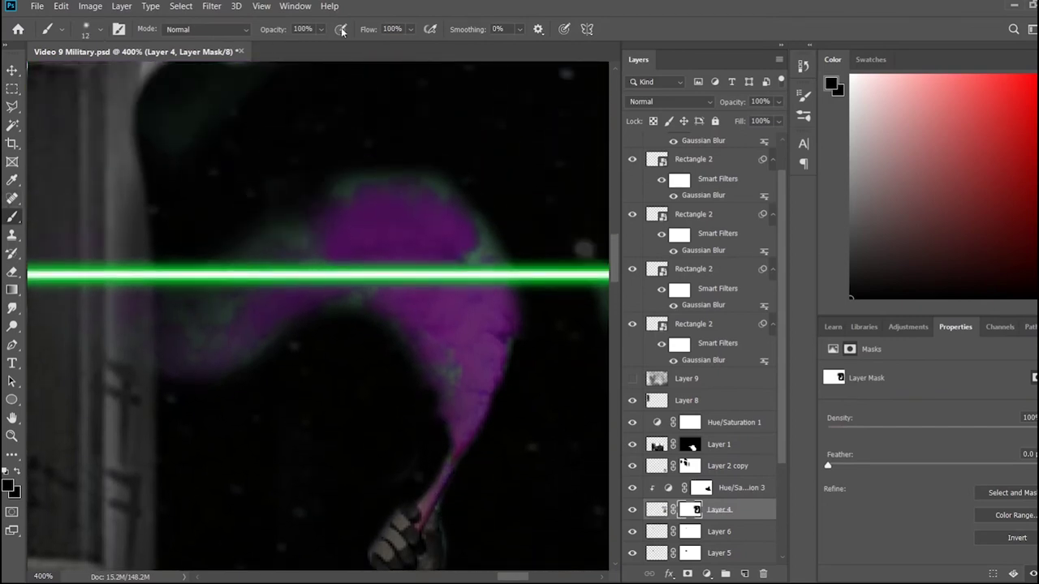
key(bracketright)
key(bracketright)
key(bracketright)
mouse_move(366, 143)
mouse_down()
mouse_move(471, 171)
mouse_move(441, 301)
mouse_up()
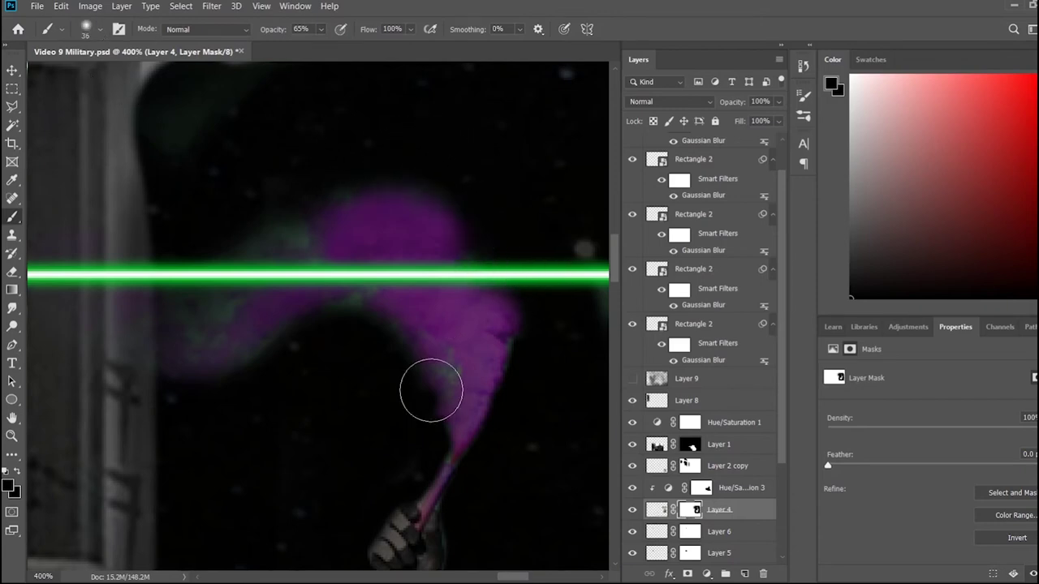
drag(171, 395, 283, 208)
key(ctrl+minus)
key(ctrl+minus)
key(ctrl+minus)
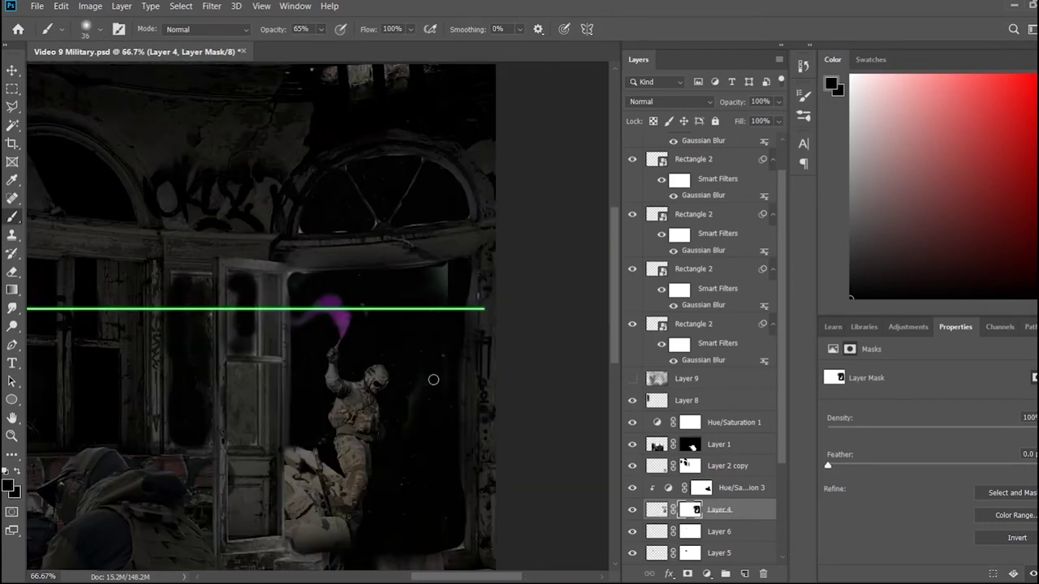
click(743, 493)
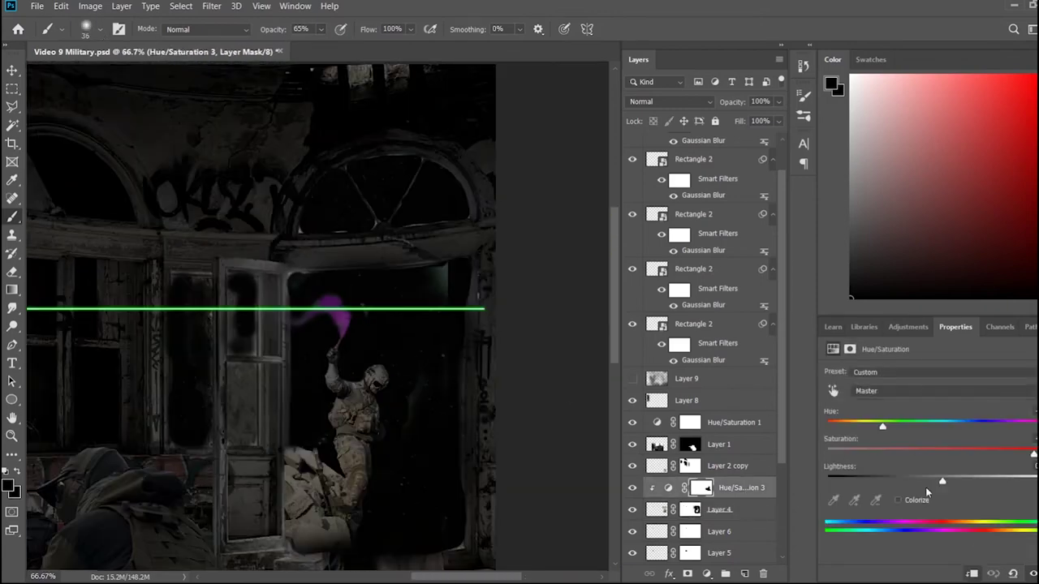
click(701, 487)
click(690, 510)
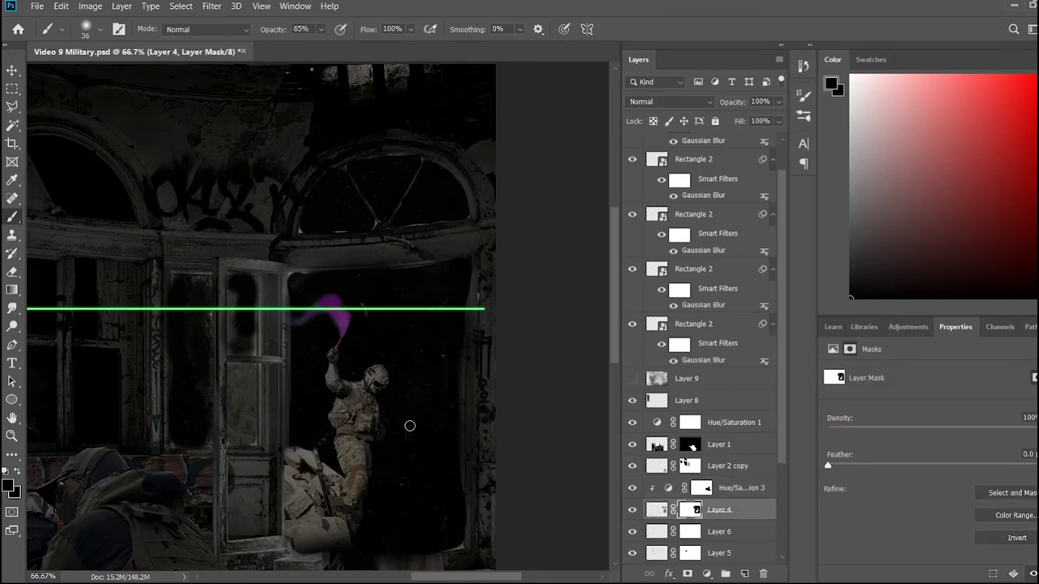
scroll(455, 380, down, 3)
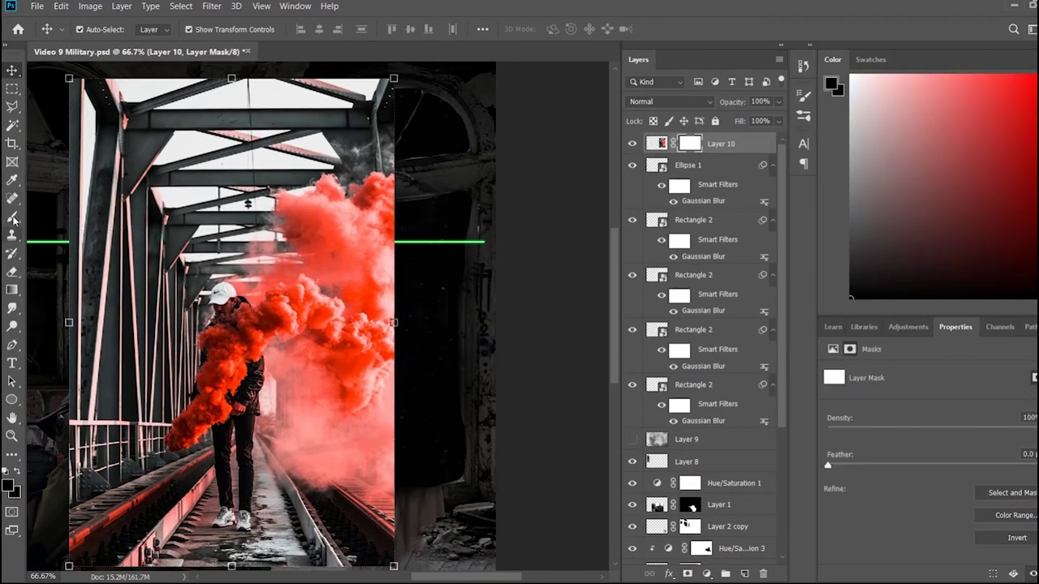
Mask out the bridge photo around the red smoke on Layer 10
key(bracketright)
key(bracketright)
key(bracketright)
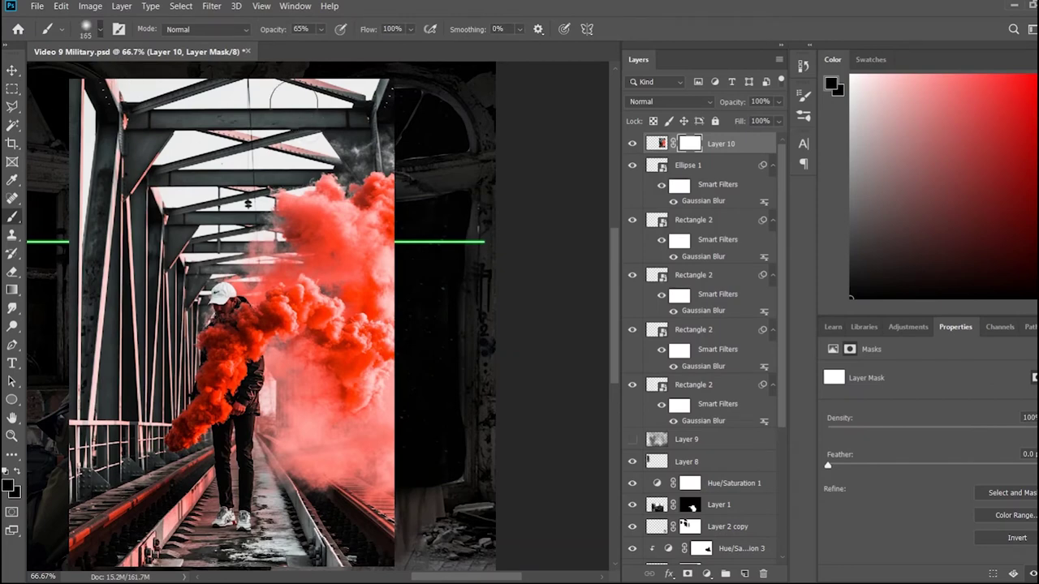
key(0)
mouse_move(56, 102)
mouse_down()
mouse_move(126, 162)
mouse_move(193, 422)
mouse_up()
scroll(118, 439, down, 3)
mouse_move(340, 390)
mouse_down()
mouse_move(361, 203)
mouse_move(345, 293)
mouse_up()
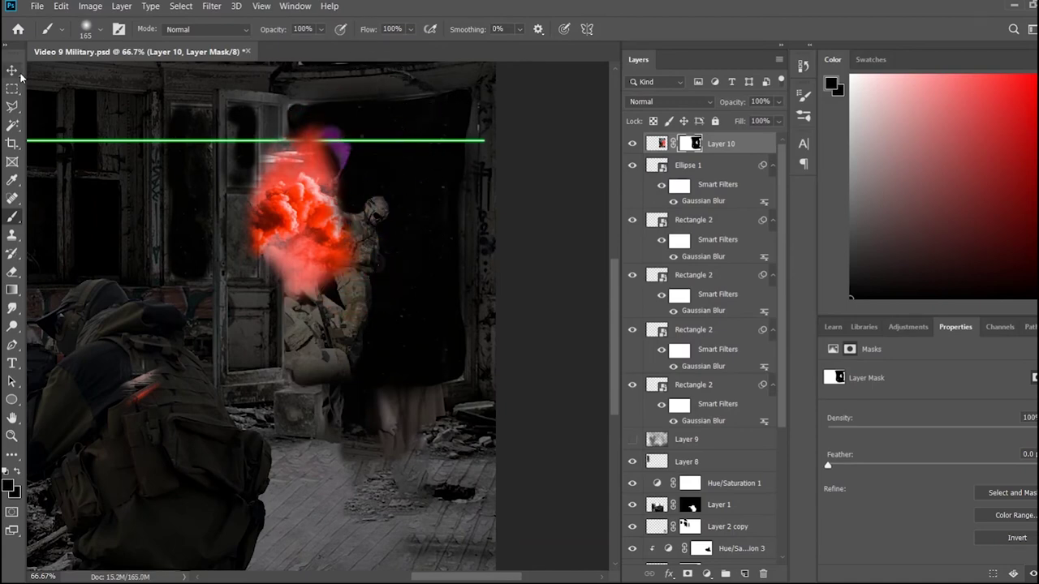
Add a Hue/Saturation adjustment turning the smoke magenta-purple and move it onto the flare
key(v)
click(905, 329)
click(846, 357)
drag(942, 427, 857, 426)
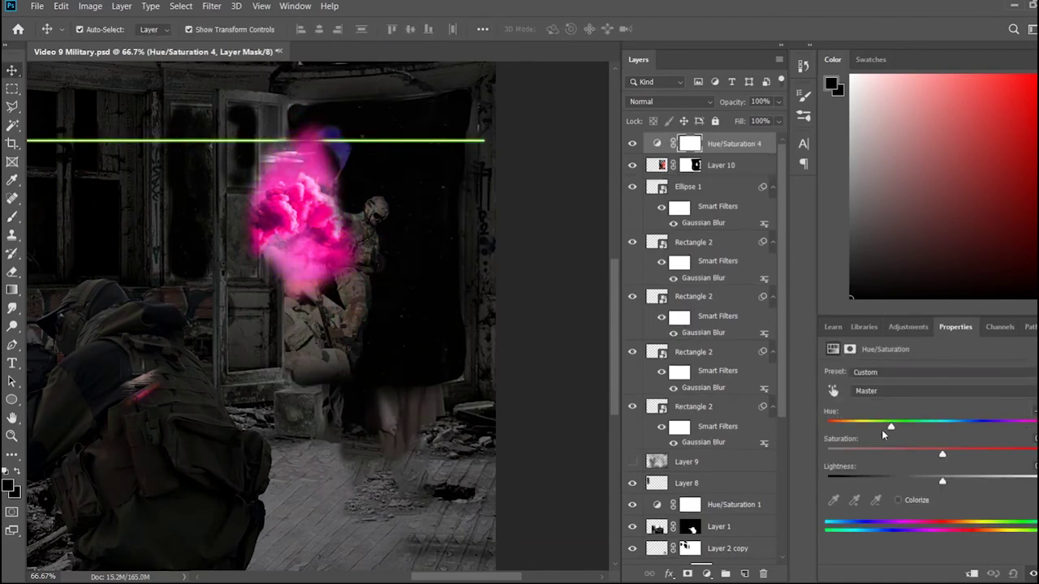
drag(857, 426, 873, 426)
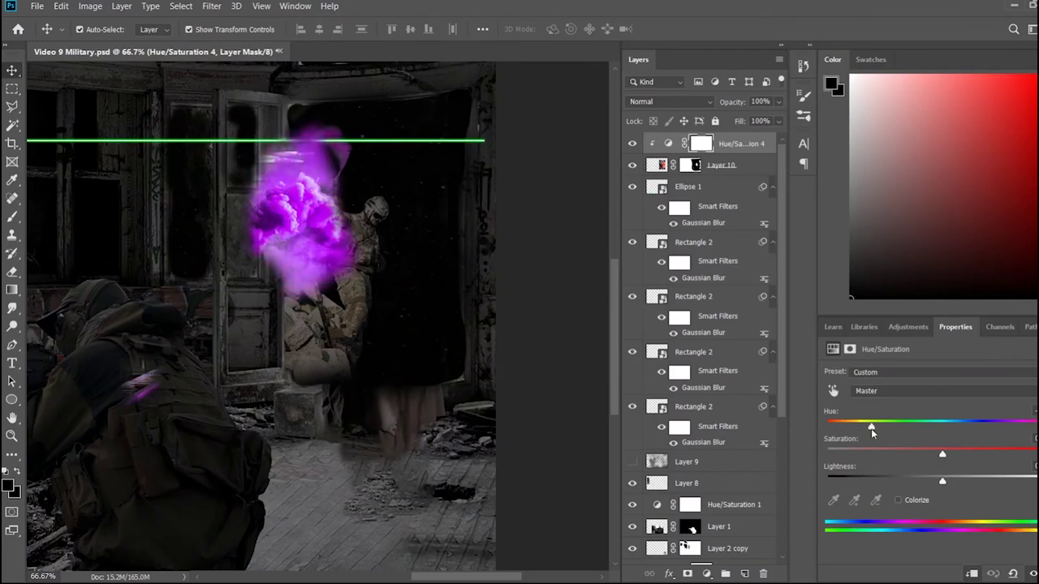
click(691, 164)
drag(301, 219, 328, 162)
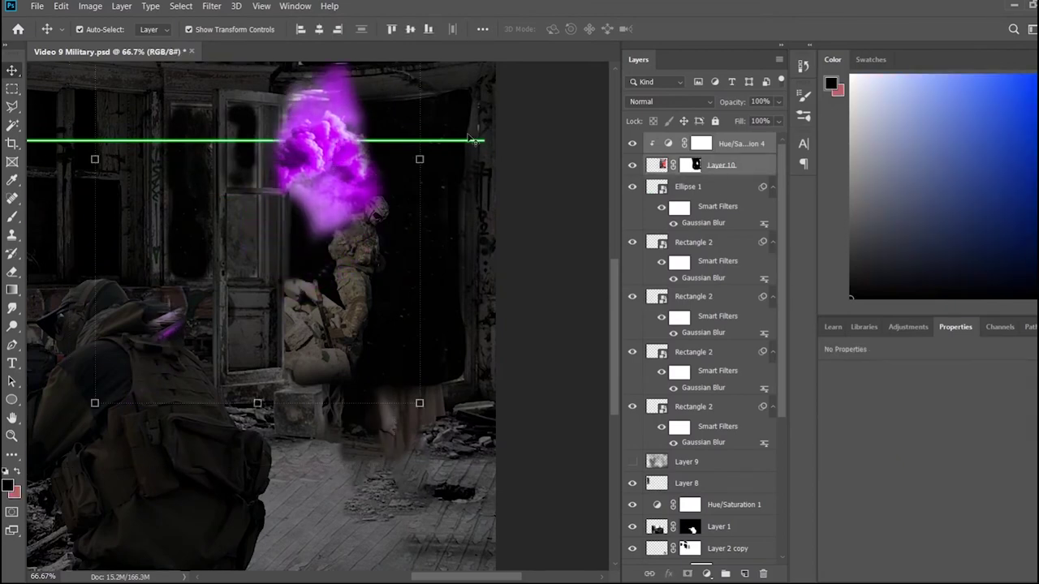
Try blend modes on the smoke, then move it and its adjustment below Layer 2
key(b)
key(v)
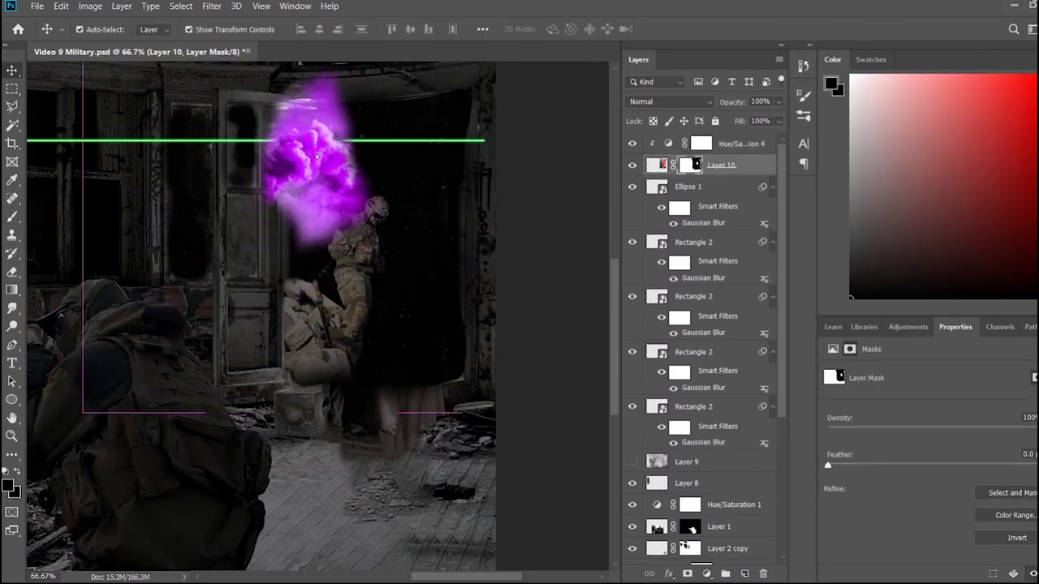
key(shift+plus)
key(shift+plus)
key(shift+plus)
key(shift+plus)
key(shift+plus)
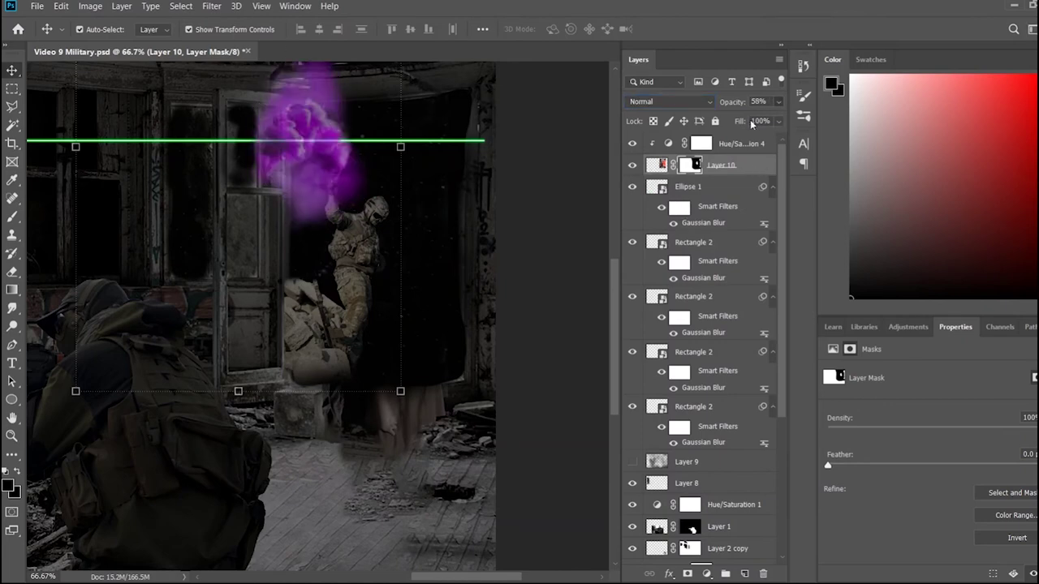
shift+click(753, 153)
scroll(771, 351, down, 2)
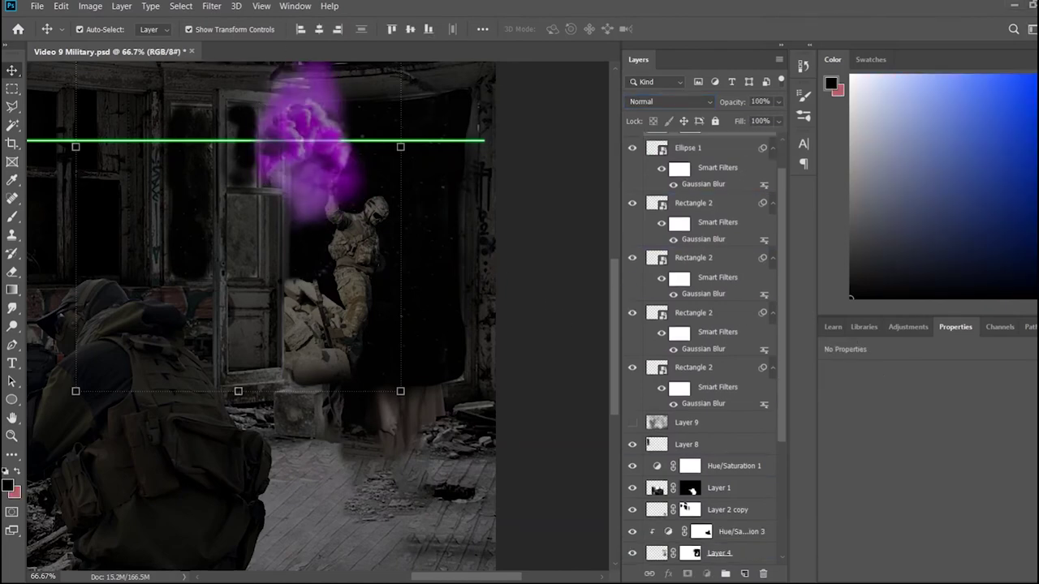
key(shift+plus)
scroll(702, 349, down, 1)
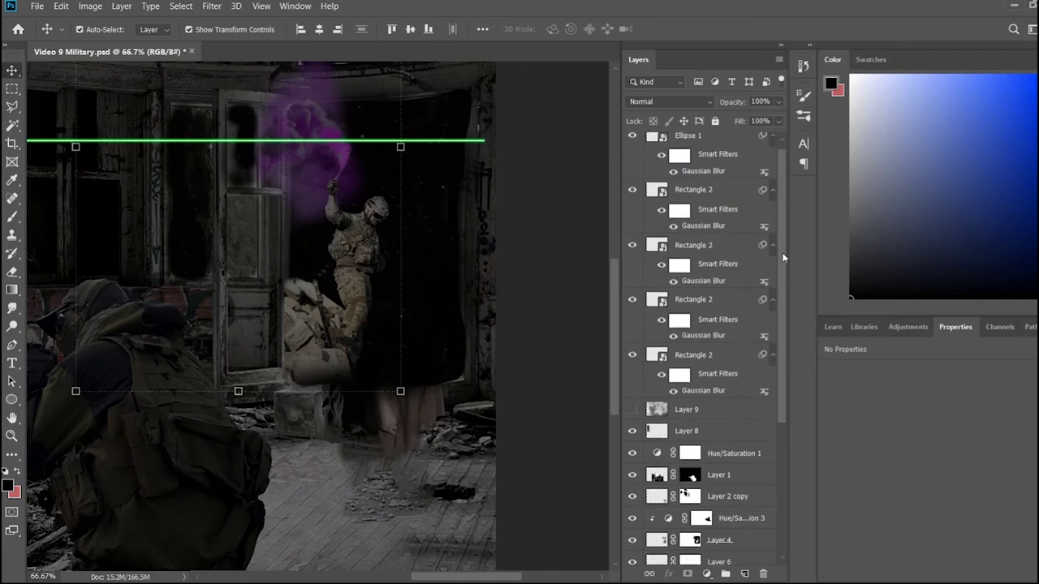
scroll(763, 365, down, 5)
scroll(763, 365, down, 5)
mouse_move(763, 428)
mouse_down()
mouse_move(757, 493)
mouse_move(755, 414)
mouse_up()
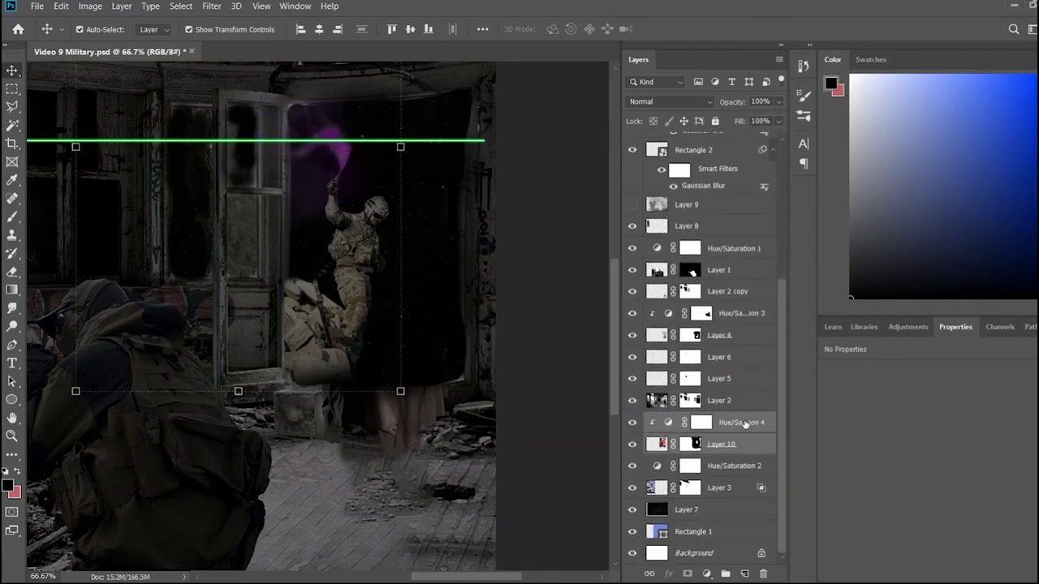
click(568, 254)
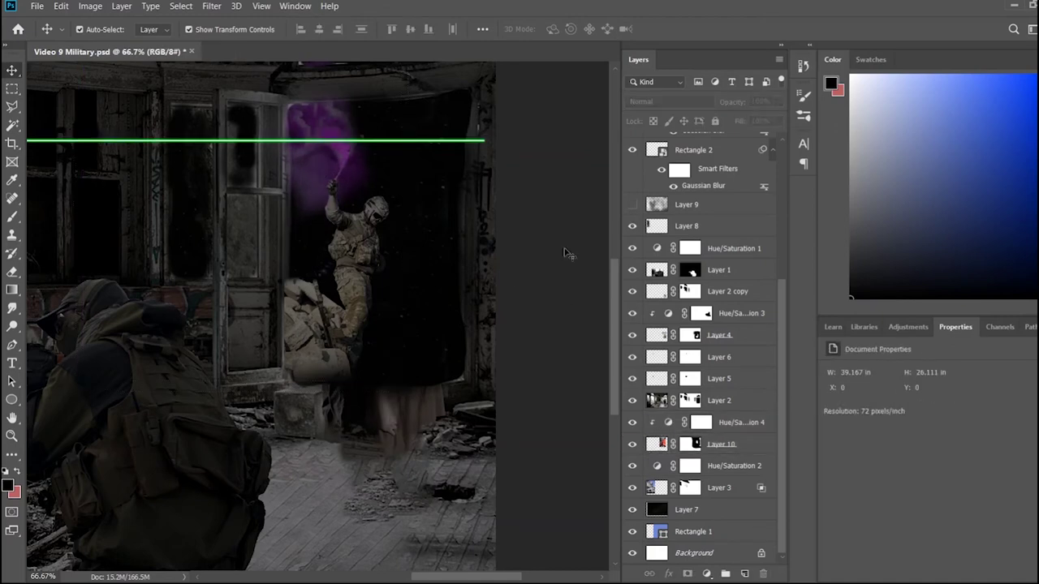
Set Layer 10's opacity to 85%
click(752, 445)
key(8)
key(5)
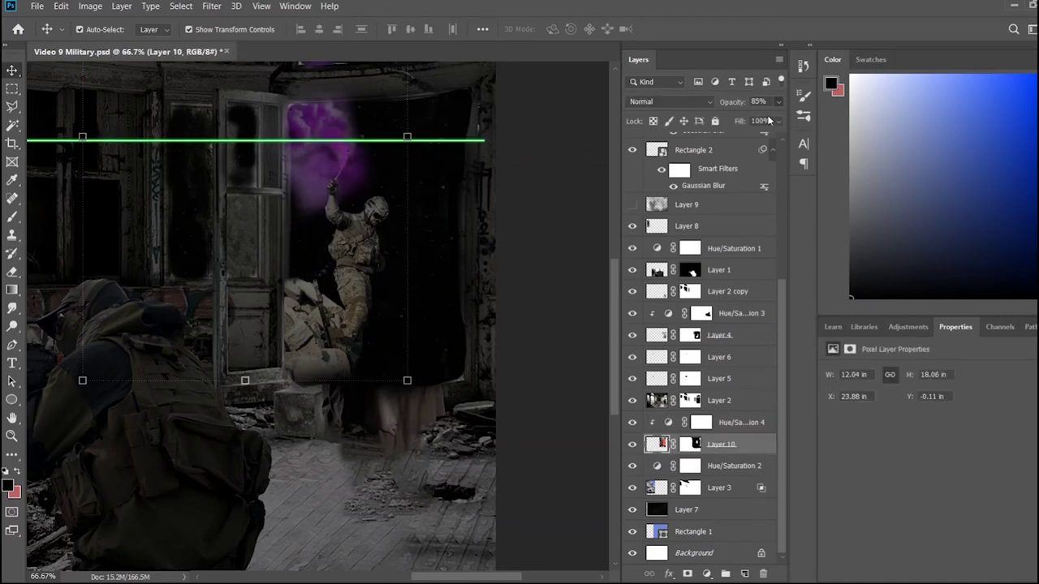
click(511, 281)
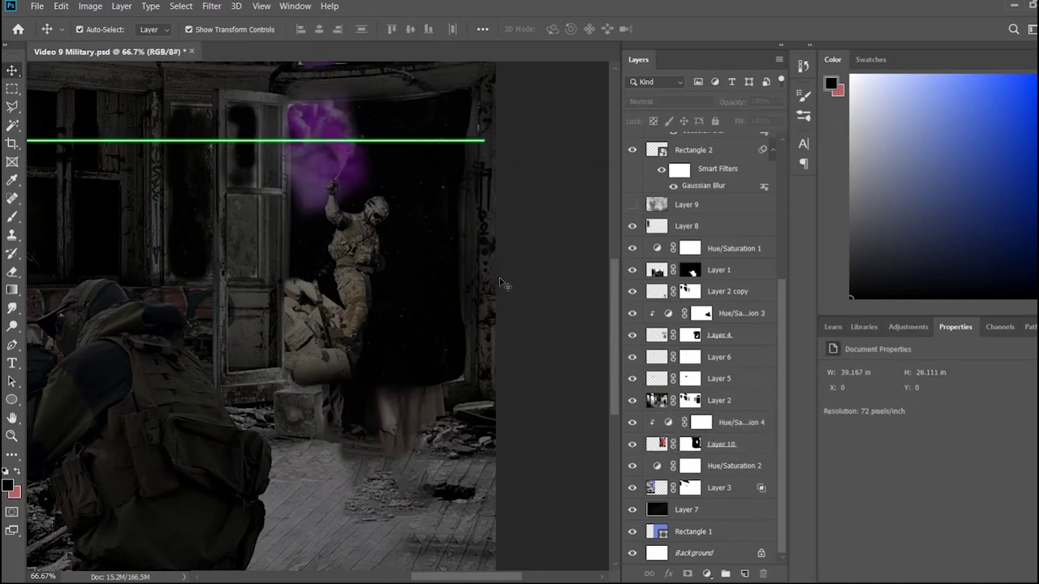
key(ctrl+minus)
key(ctrl+minus)
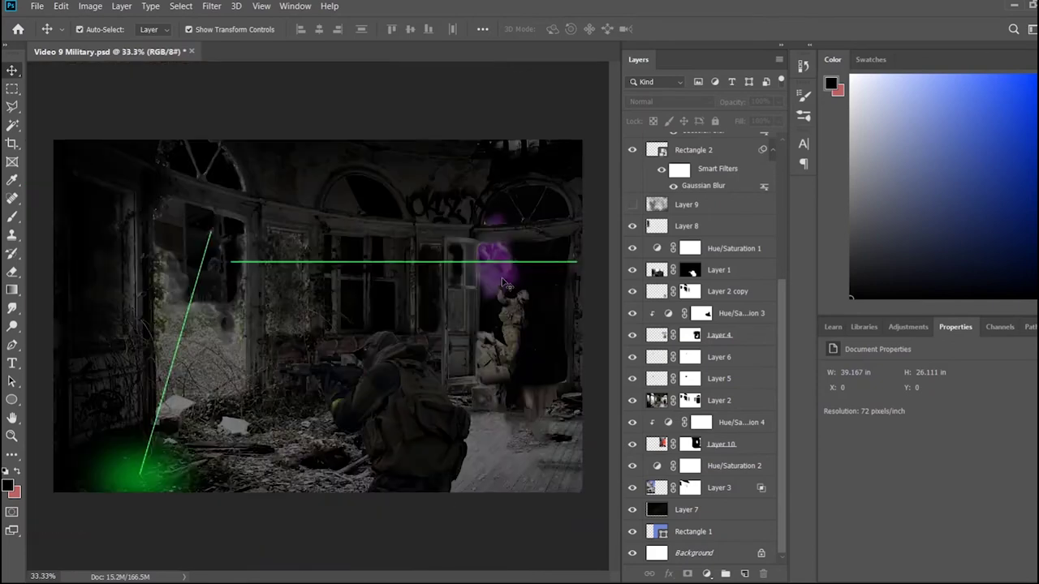
Show Layer 9 and erase its dark overlay where it covers the purple smoke
click(632, 205)
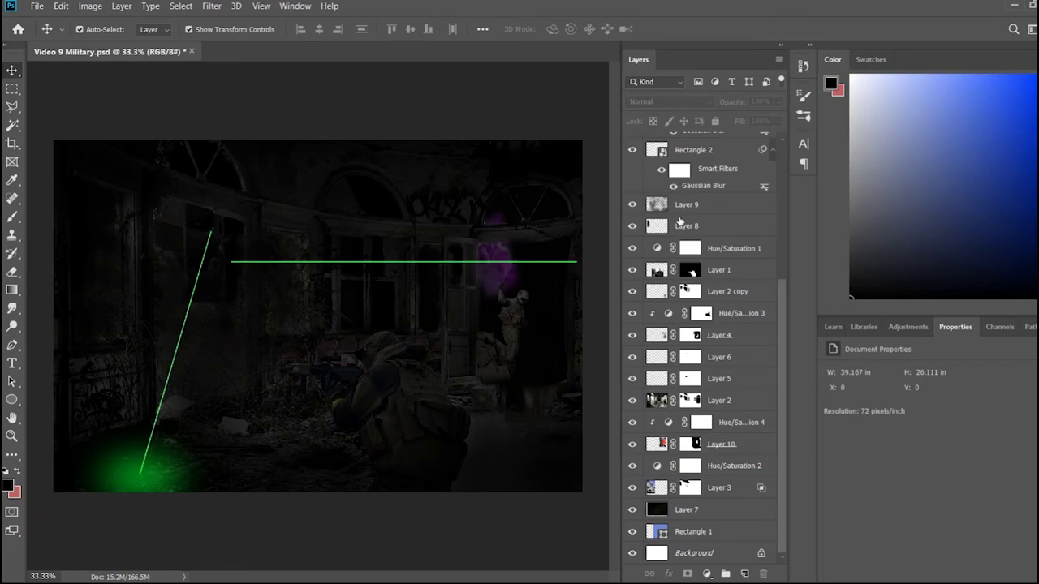
click(682, 208)
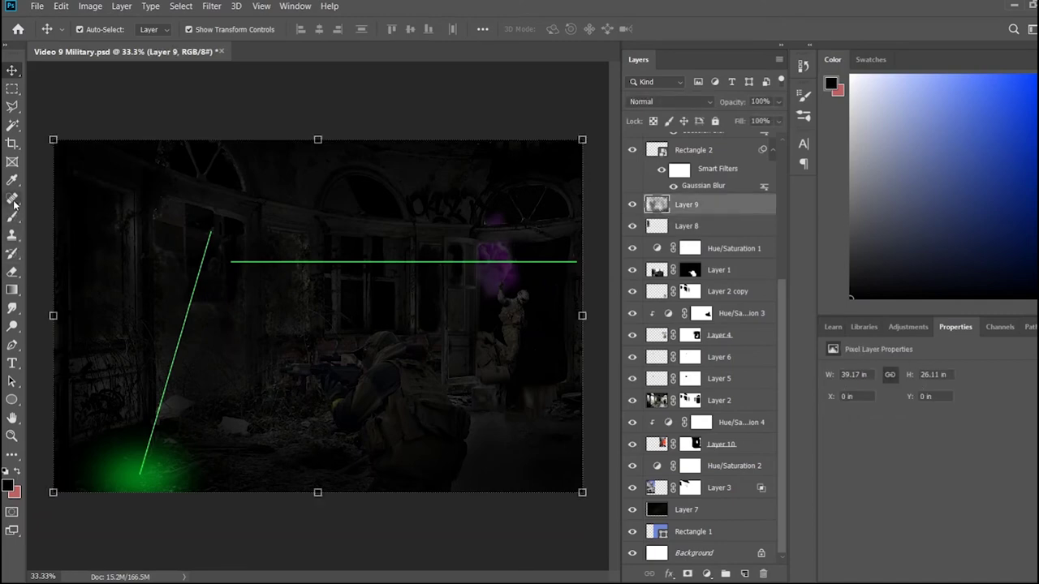
click(12, 272)
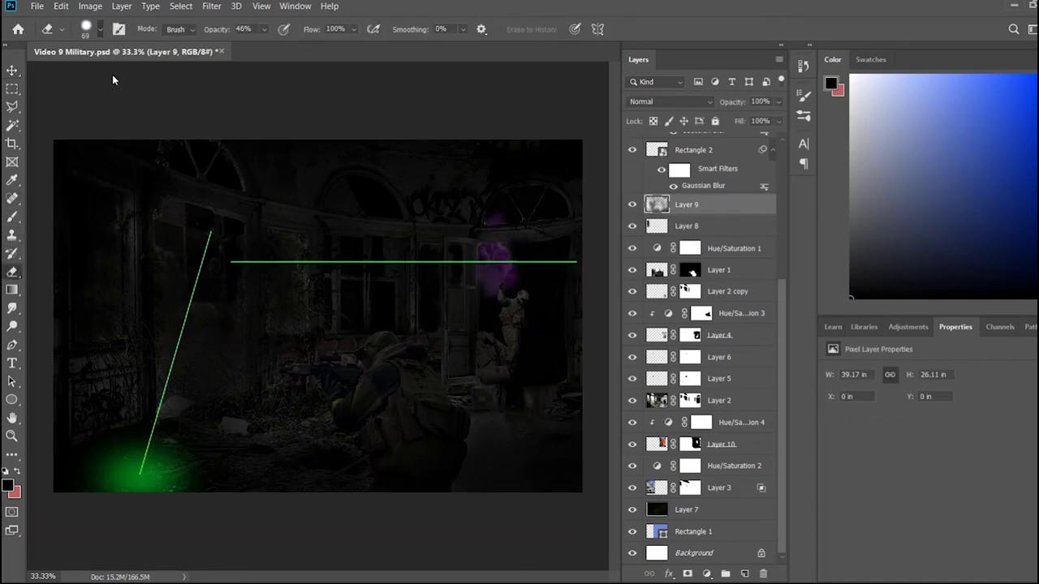
mouse_move(489, 248)
mouse_down()
mouse_move(493, 239)
mouse_move(483, 260)
mouse_up()
key(v)
click(178, 106)
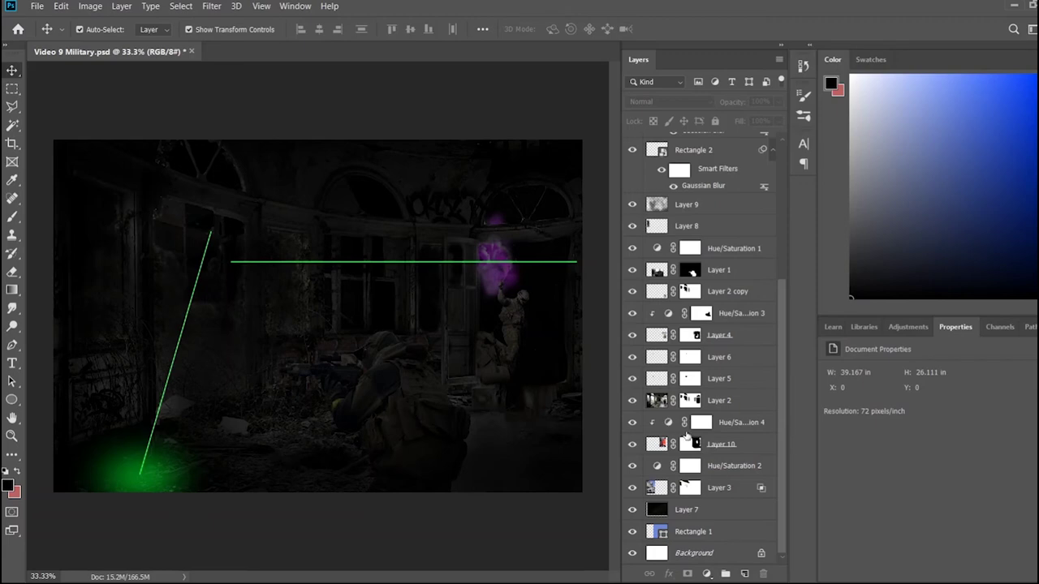
click(748, 409)
Duplicate Layer 2 and add a colorized green Hue/Saturation adjustment above the copy
key(ctrl+j)
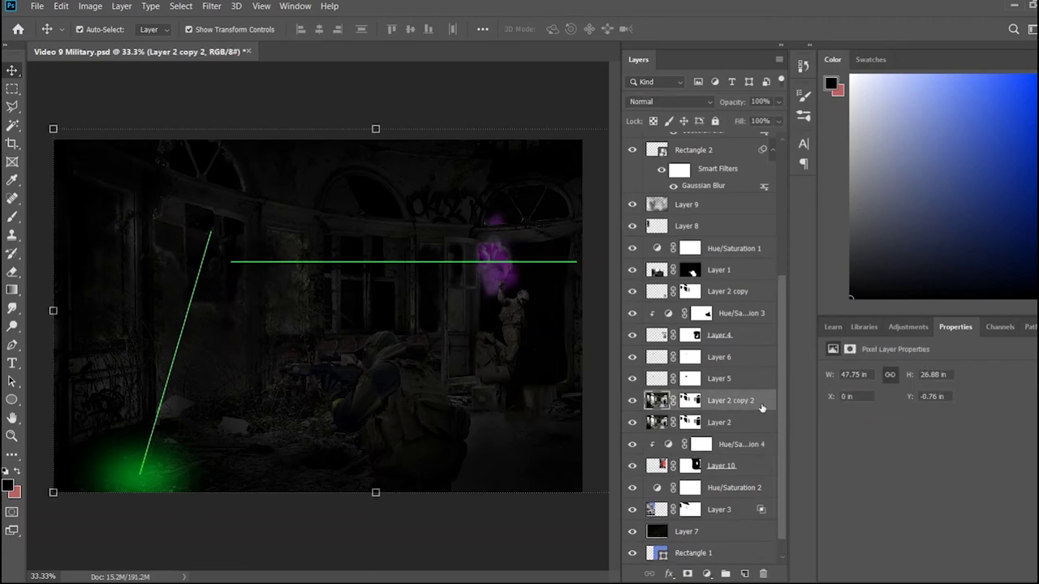
click(908, 327)
click(854, 393)
click(898, 500)
mouse_move(943, 426)
mouse_down()
mouse_move(900, 425)
mouse_move(987, 458)
mouse_up()
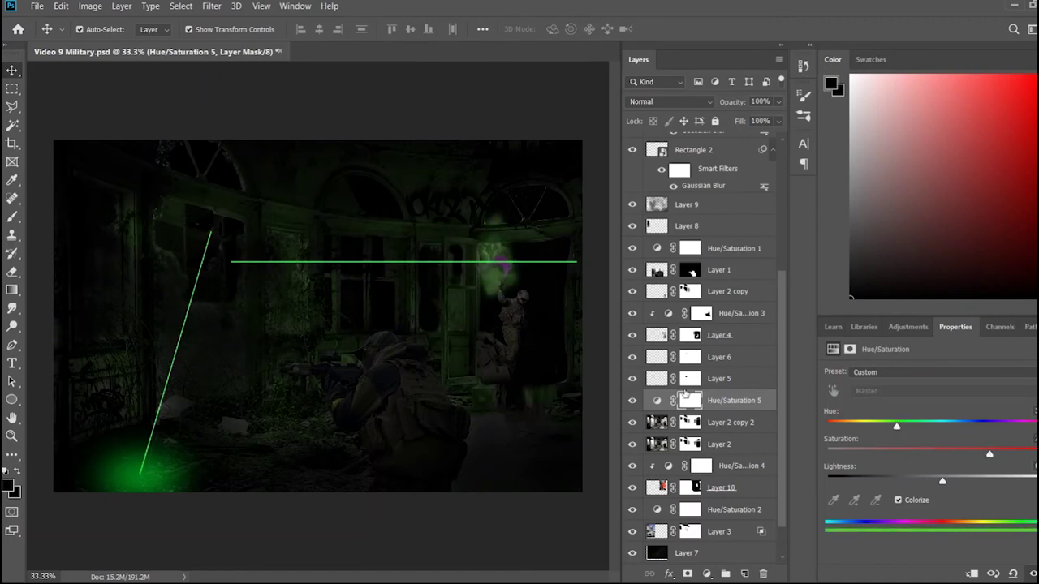
Mask the tint with a 322 px brush, clip it to Layer 2 copy 2, and target that copy's mask
key(b)
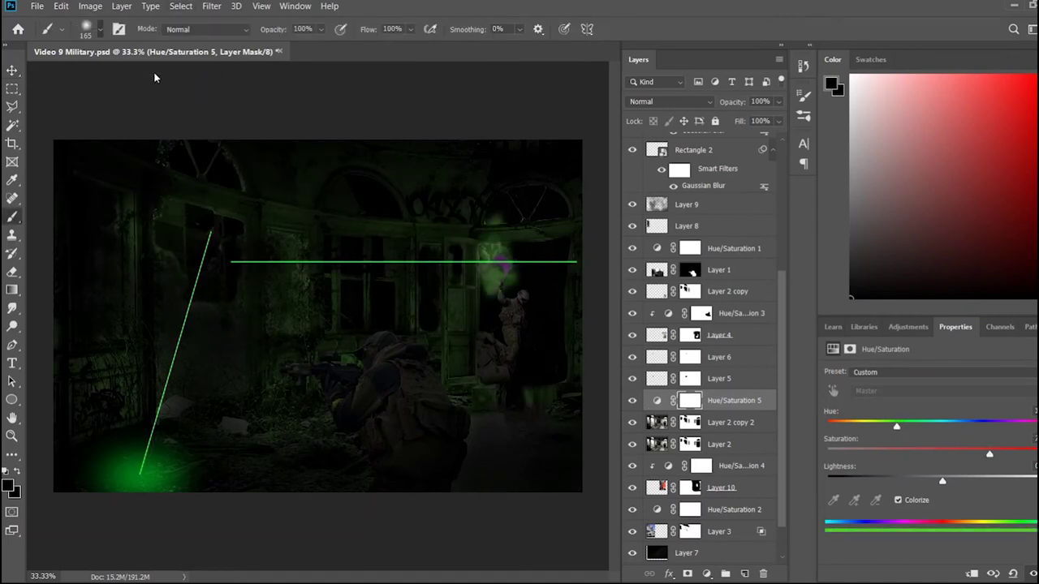
key(bracketright)
key(bracketright)
key(bracketright)
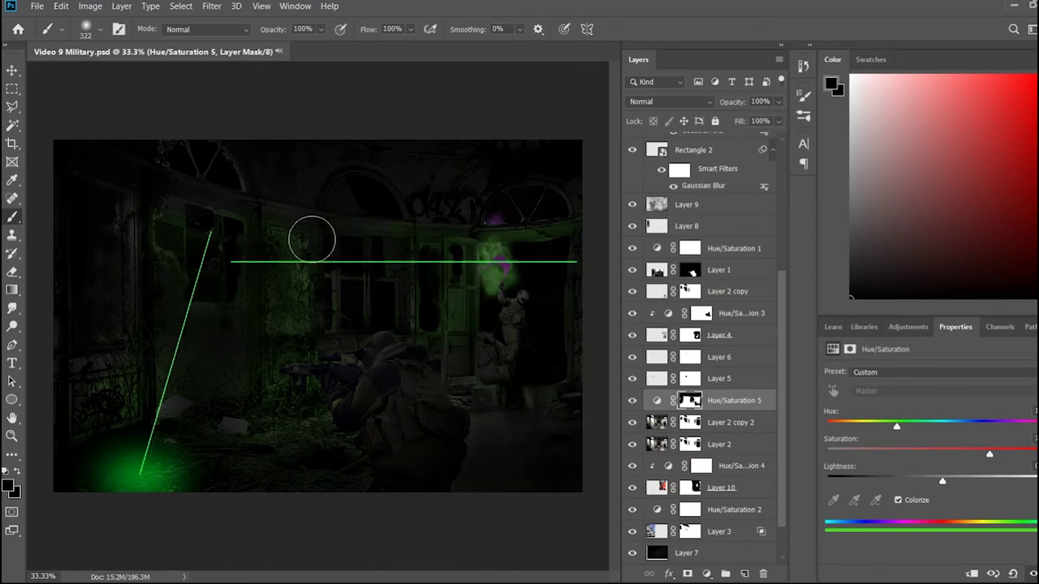
drag(213, 267, 544, 503)
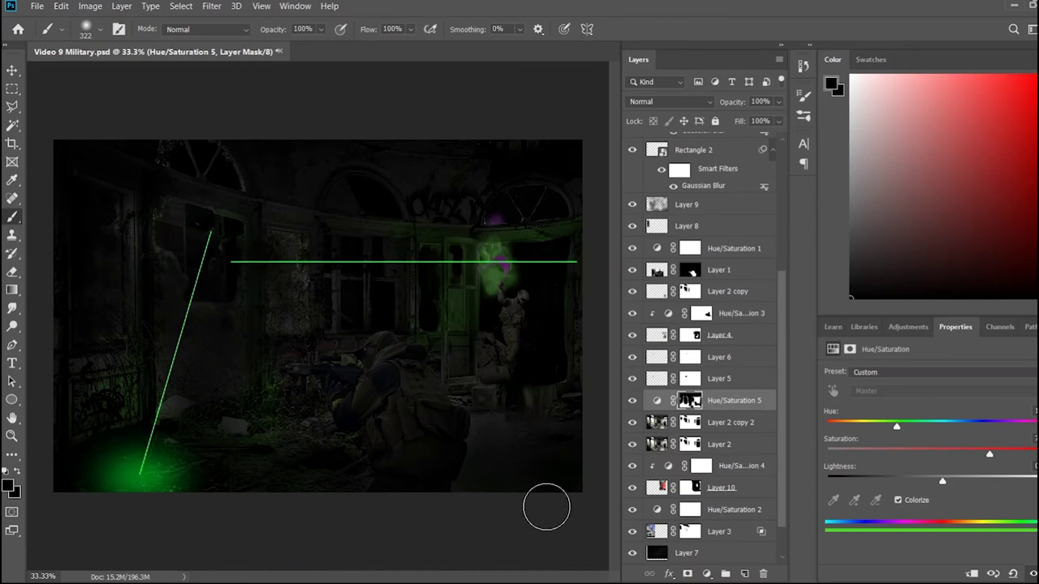
key(x)
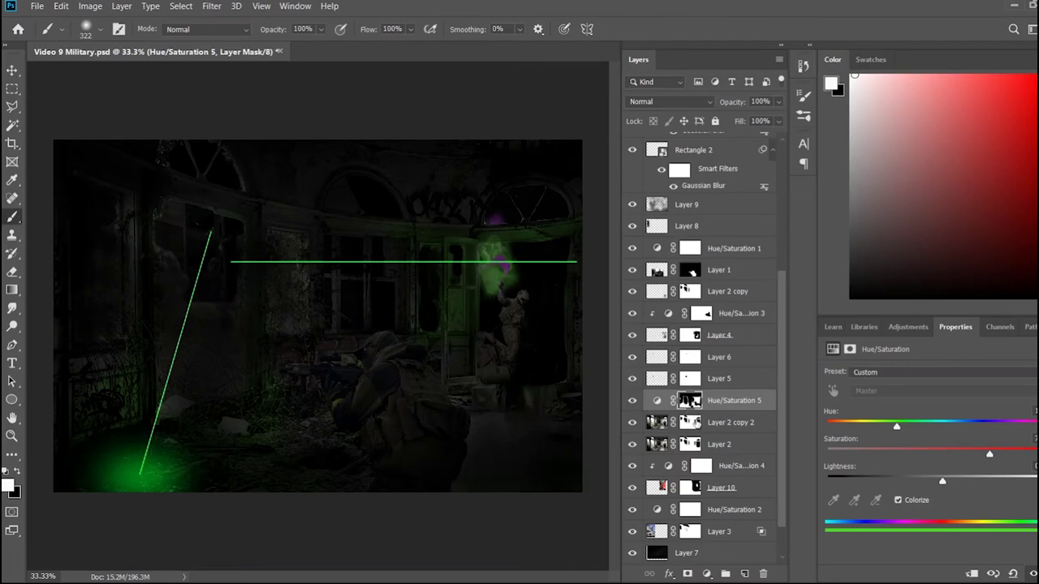
click(690, 422)
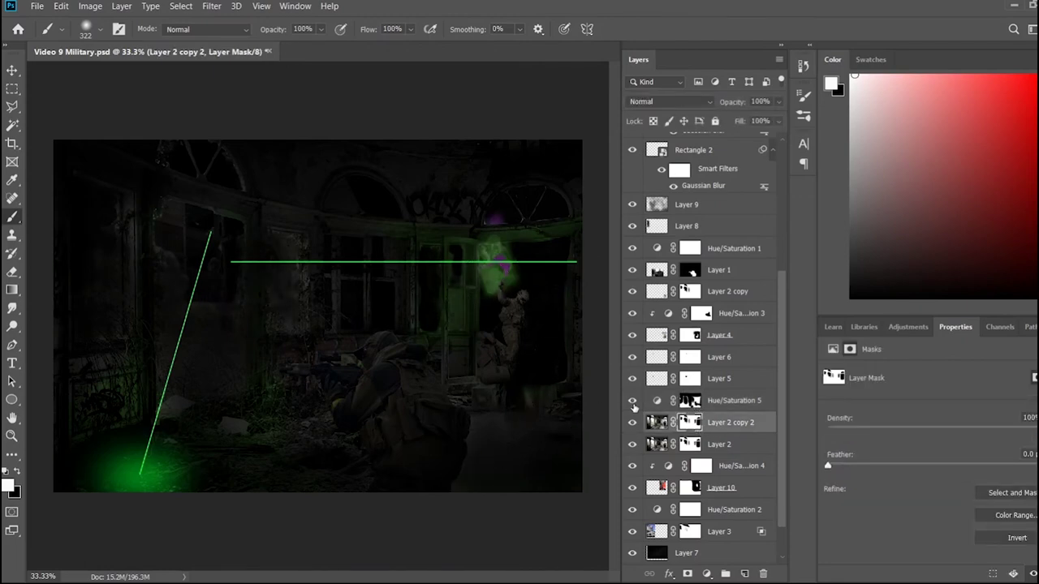
alt+click(714, 411)
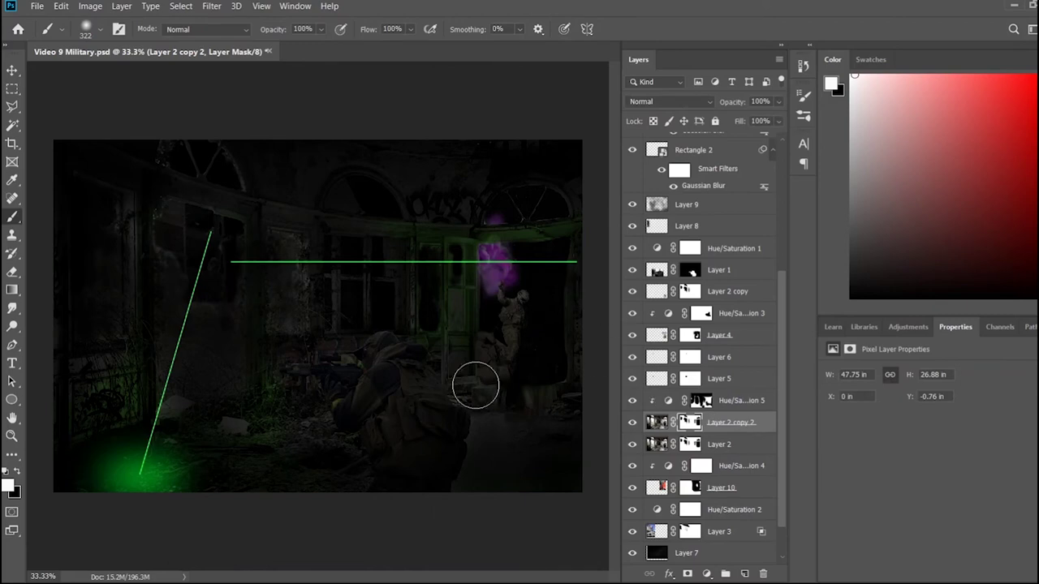
key(x)
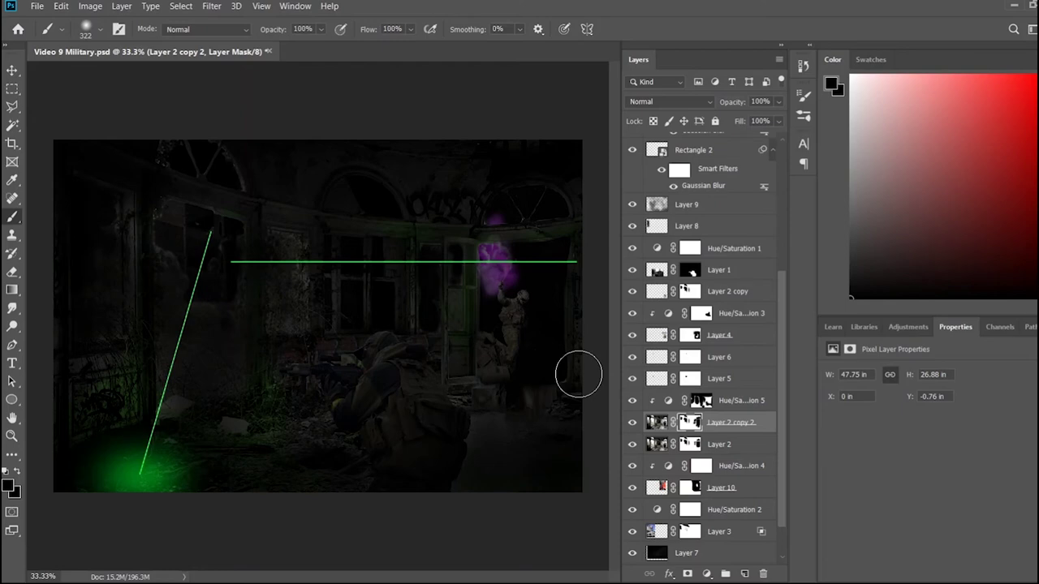
scroll(698, 349, up, 5)
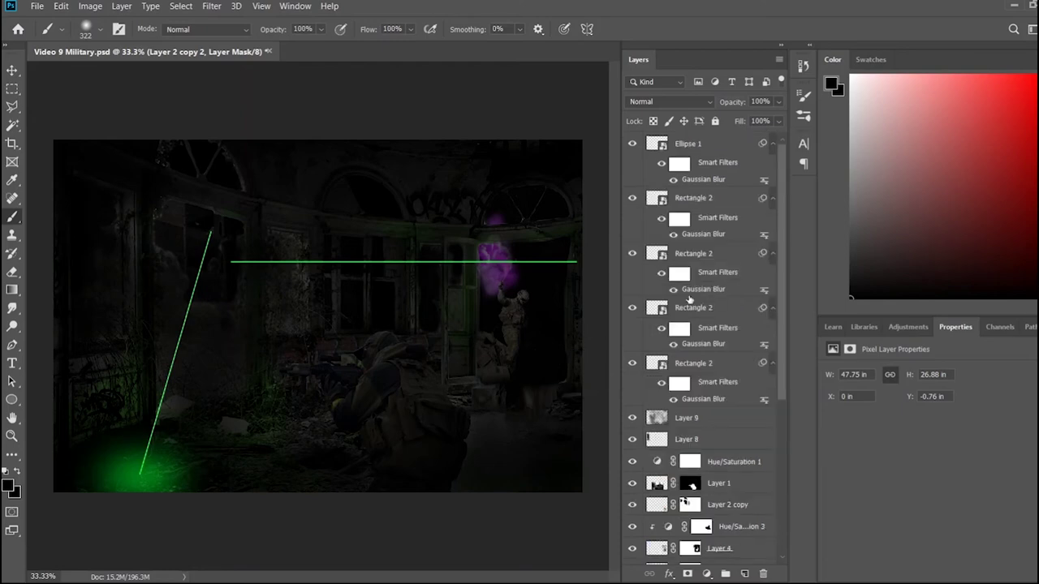
Merge the two Rectangle 2 layers into one and zoom in on the horizontal laser
click(730, 365)
ctrl+click(733, 316)
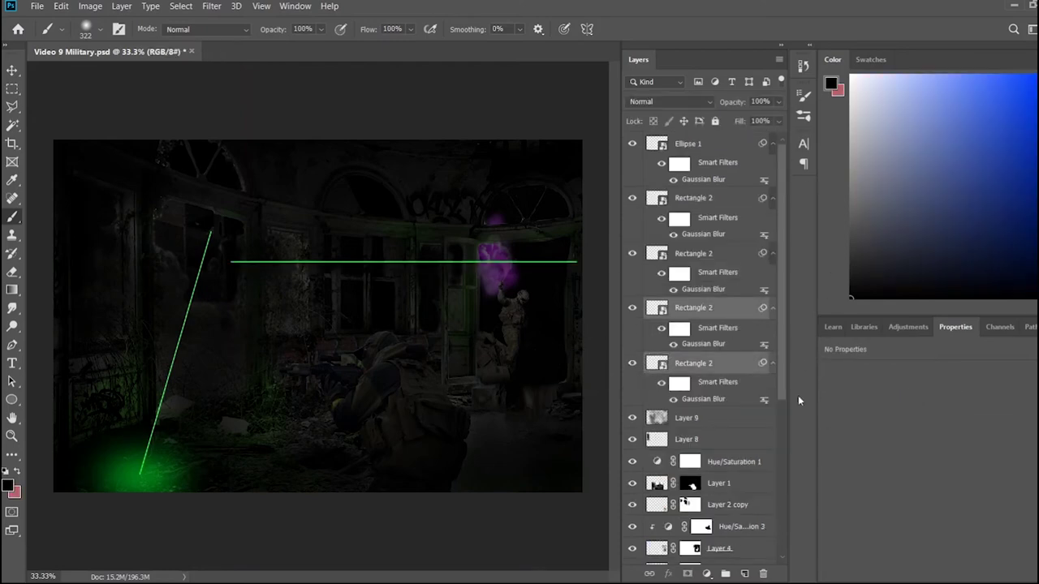
key(ctrl+e)
key(ctrl+plus)
key(ctrl+plus)
key(m)
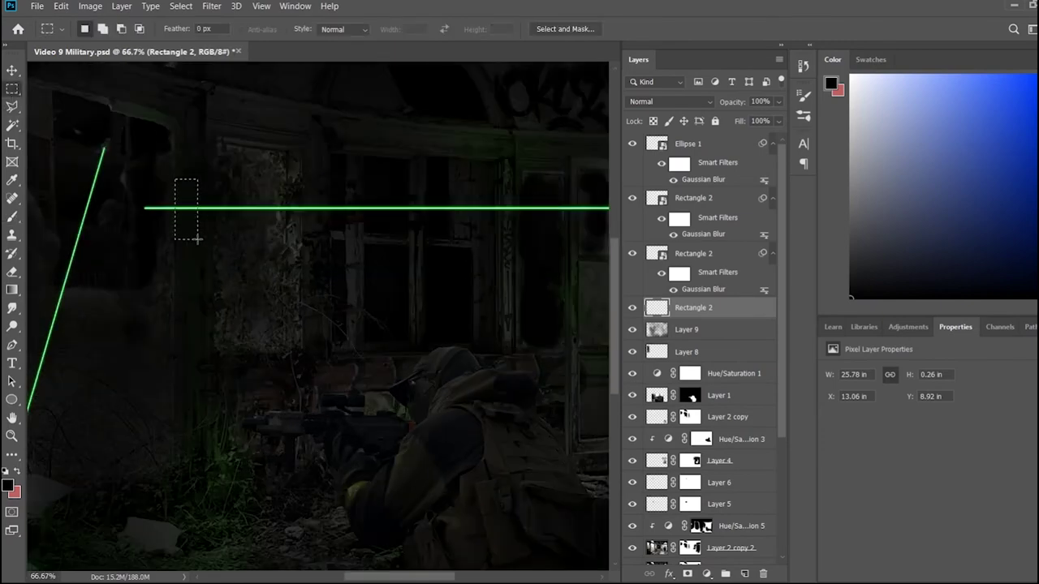
Delete several rectangular chunks from the green laser to make it dashed
key(Delete)
drag(289, 197, 336, 245)
key(Delete)
drag(347, 195, 362, 245)
key(Delete)
drag(491, 242, 520, 243)
key(Delete)
scroll(487, 441, right, 5)
drag(345, 197, 358, 224)
scroll(502, 267, right, 5)
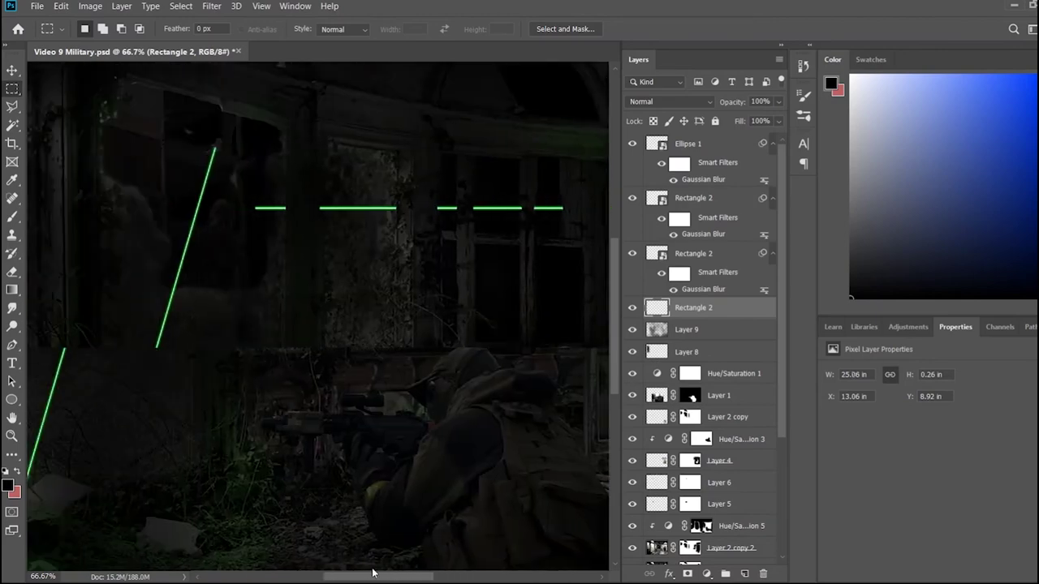
drag(487, 577, 357, 576)
Mask the dashed laser and fade parts of it with a 750 px brush at 38% opacity
key(ctrl+minus)
key(ctrl+minus)
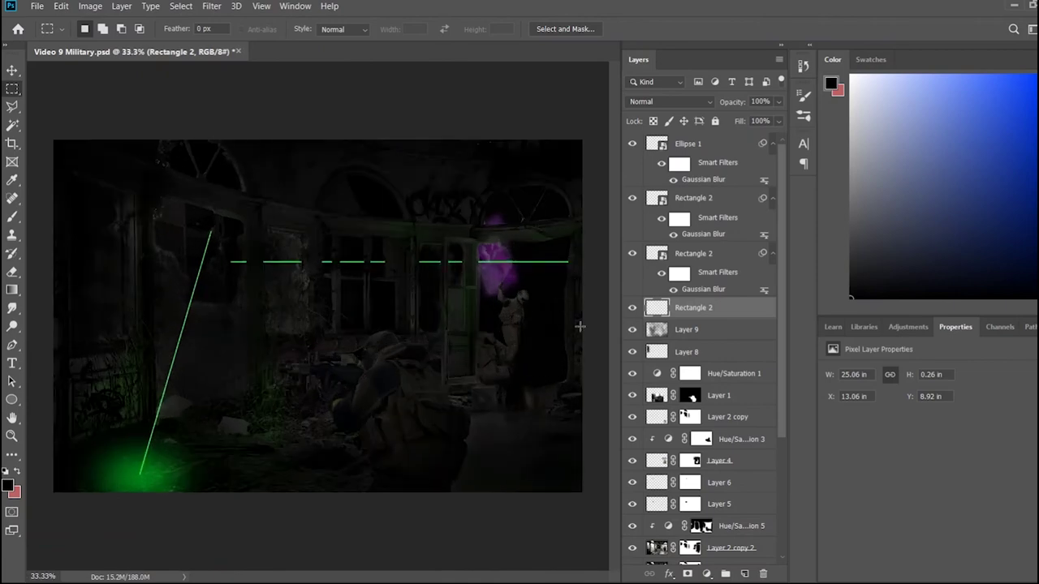
key(b)
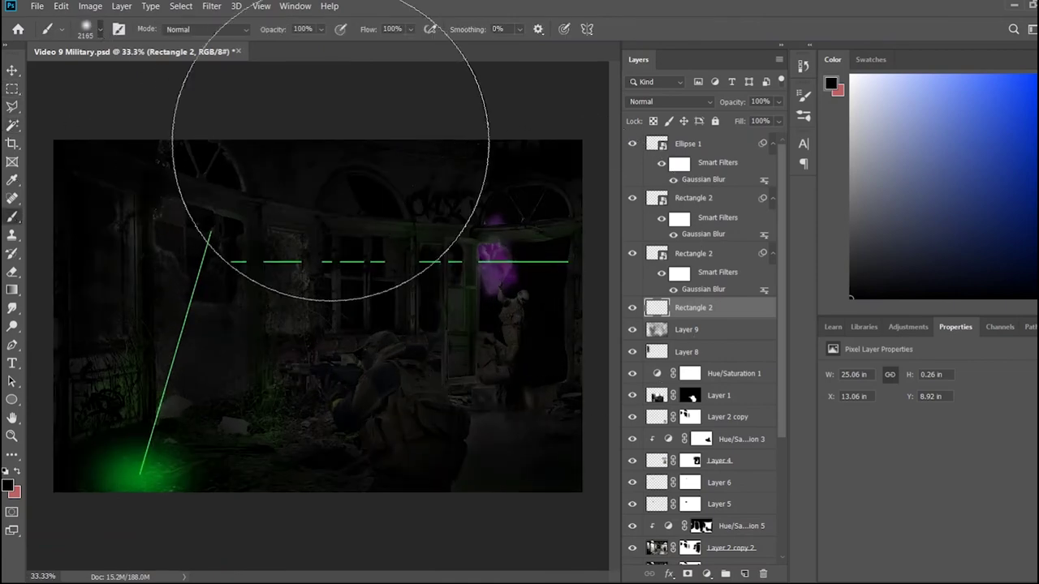
key(bracketleft)
key(bracketleft)
key(bracketleft)
key(bracketright)
key(bracketright)
key(bracketright)
key(3)
key(8)
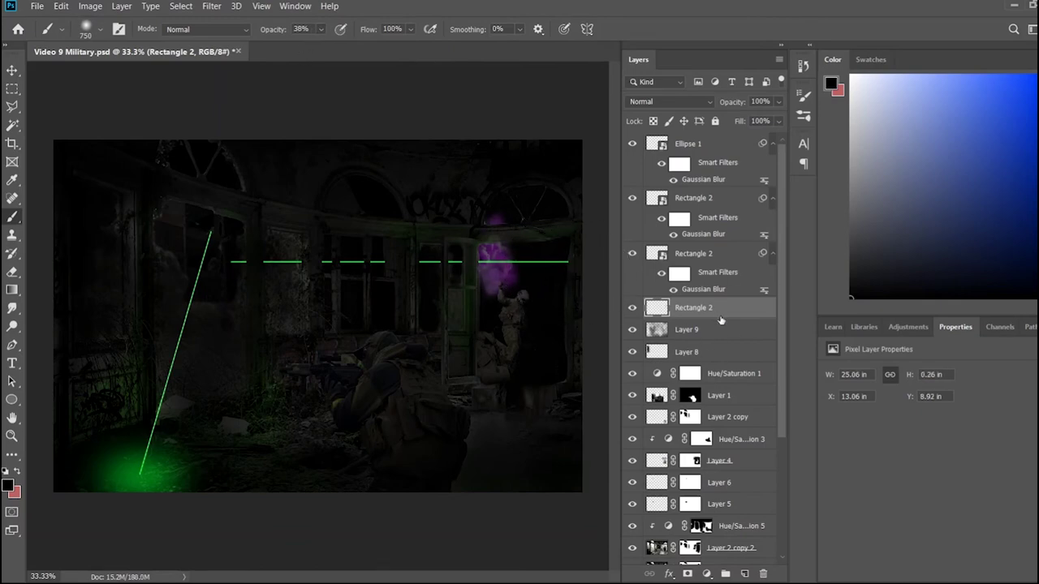
click(687, 574)
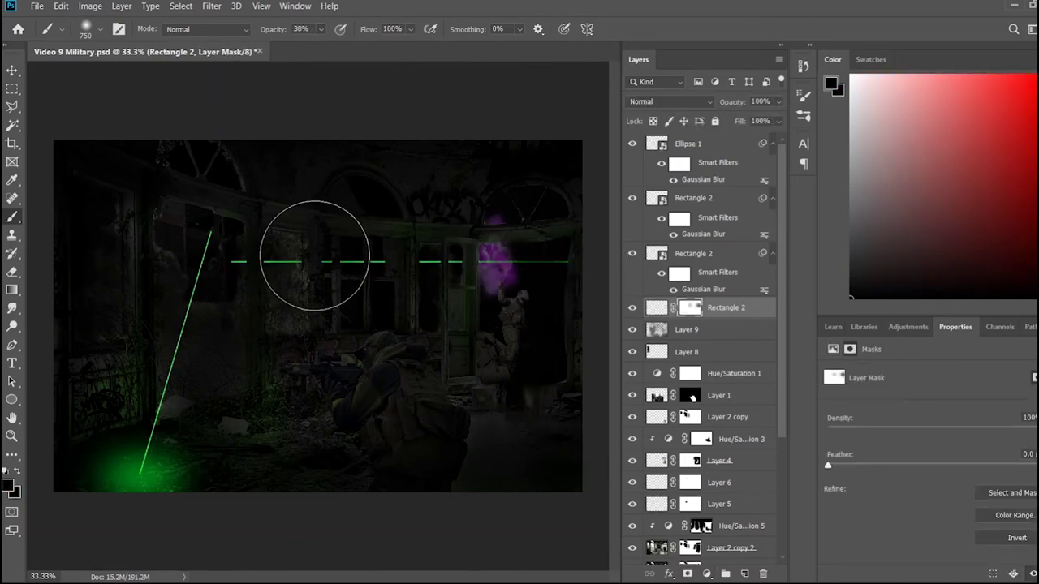
drag(268, 261, 306, 261)
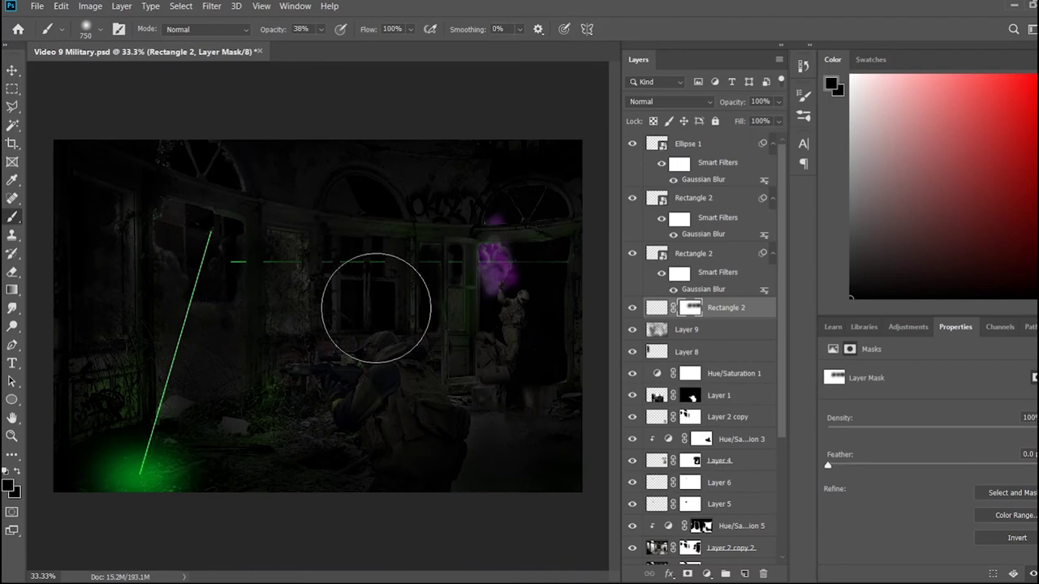
Combine the two blurred Rectangle 2 glow layers into one
click(698, 254)
ctrl+click(698, 198)
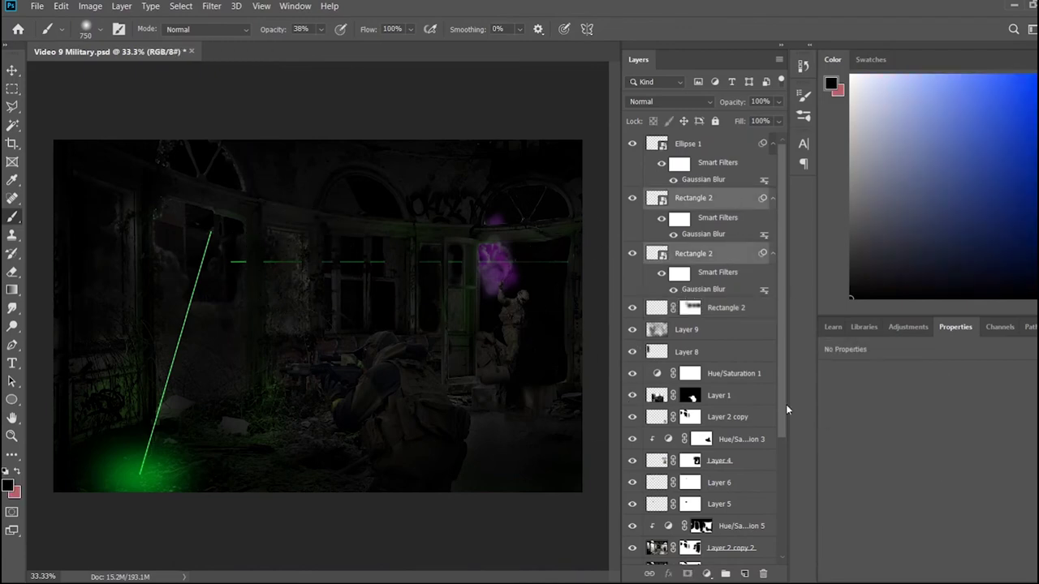
key(ctrl+z)
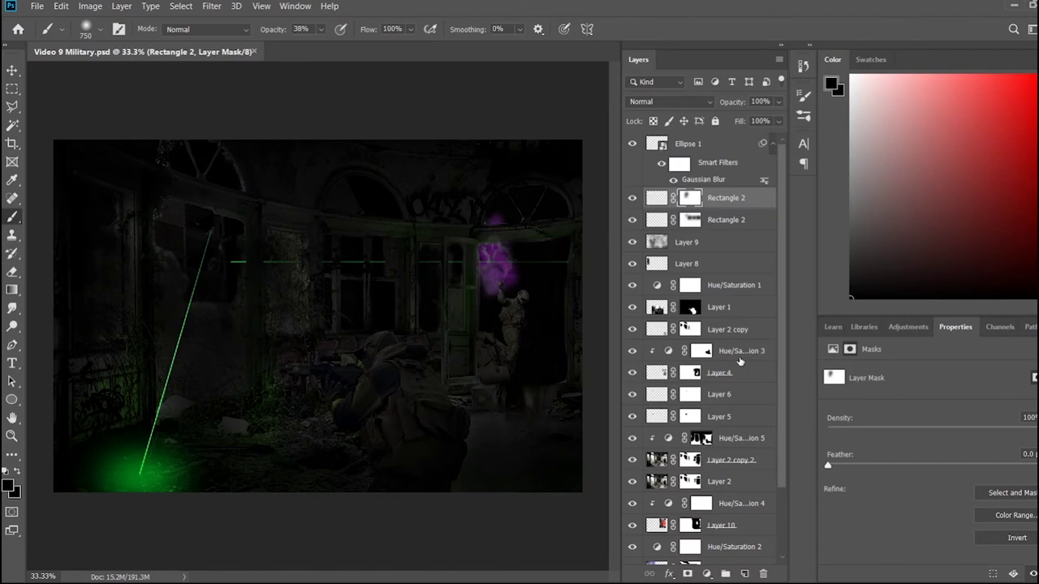
click(763, 439)
shift+click(763, 460)
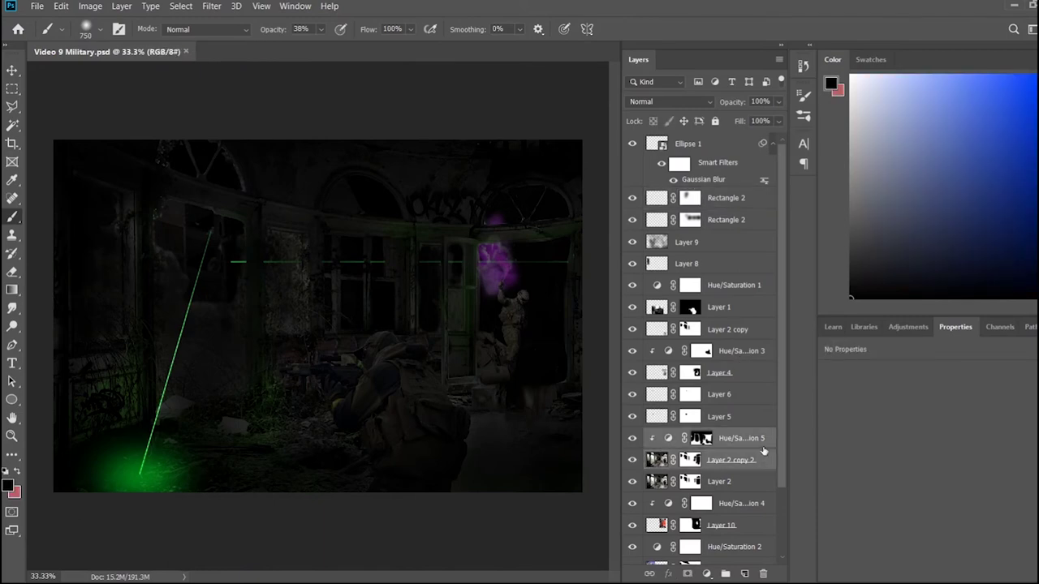
Duplicate the tint and highlight layers, shift the copy's hue to purple, and fill its mask black
key(ctrl+j)
click(763, 438)
drag(895, 429, 1010, 429)
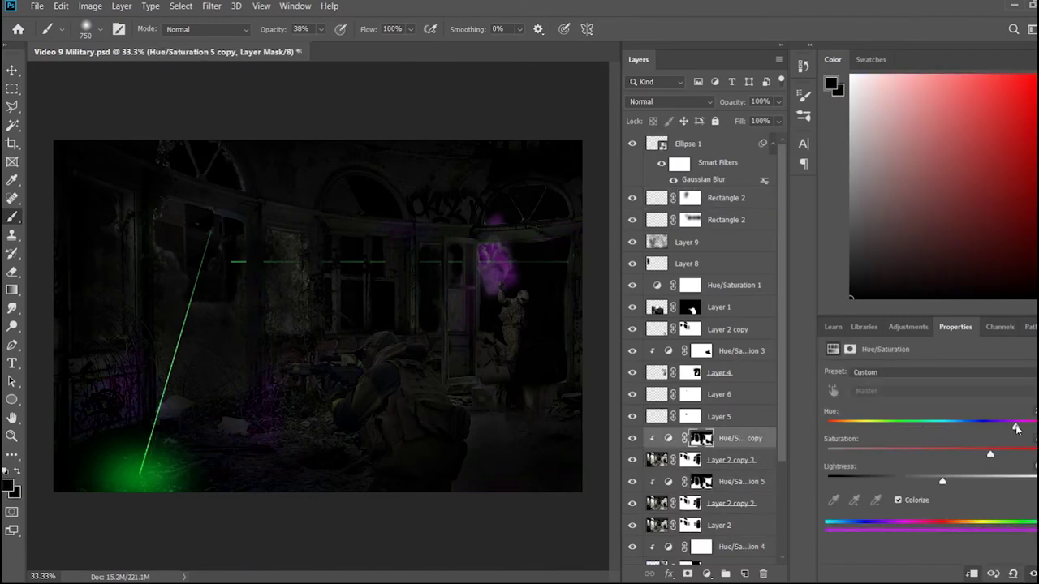
click(691, 459)
key(0)
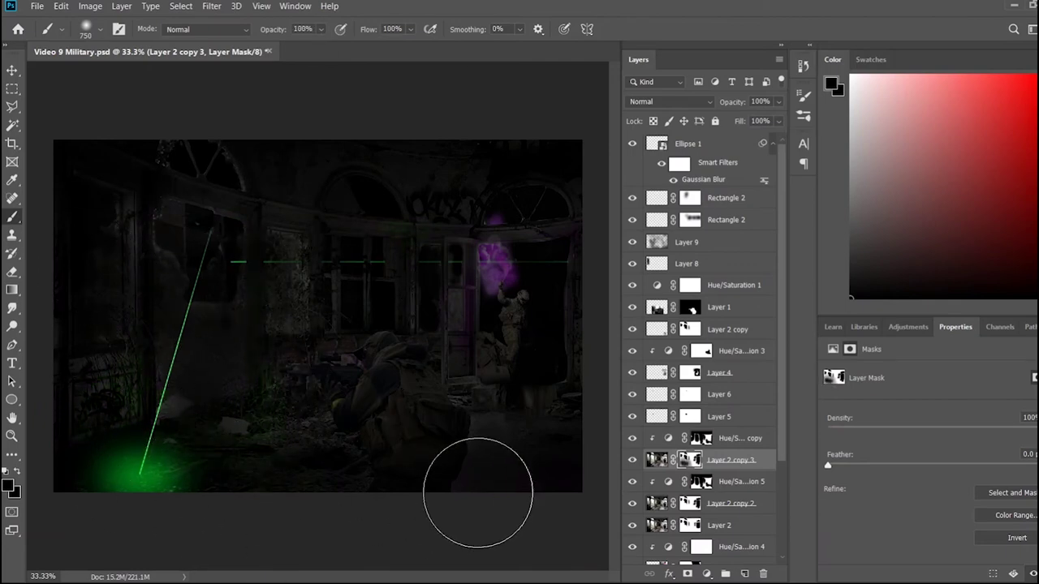
key(alt+BackSpace)
Paint white to reveal the purple tint around the back doorway and right edge
key(x)
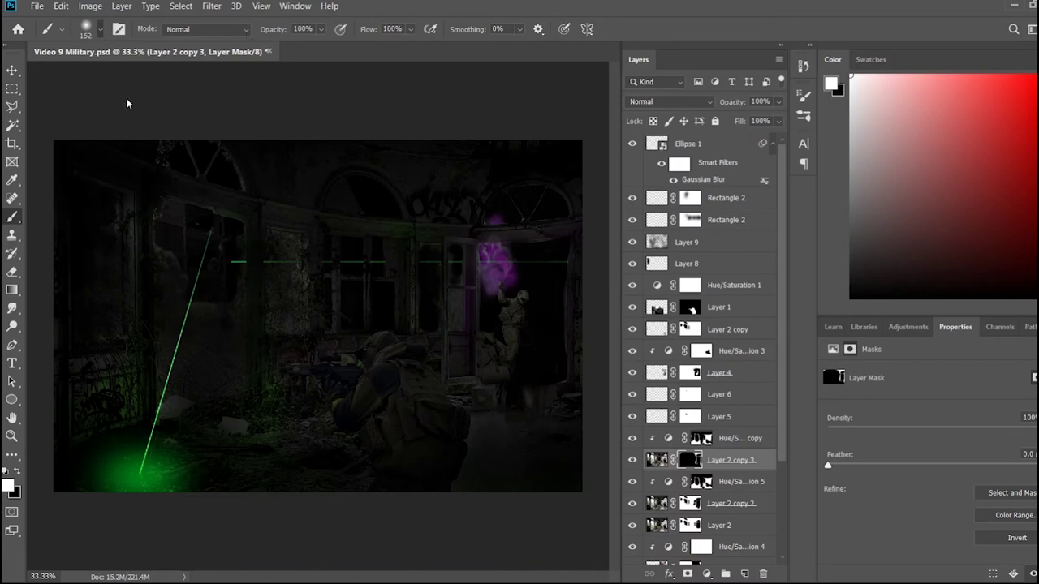
drag(517, 232, 572, 230)
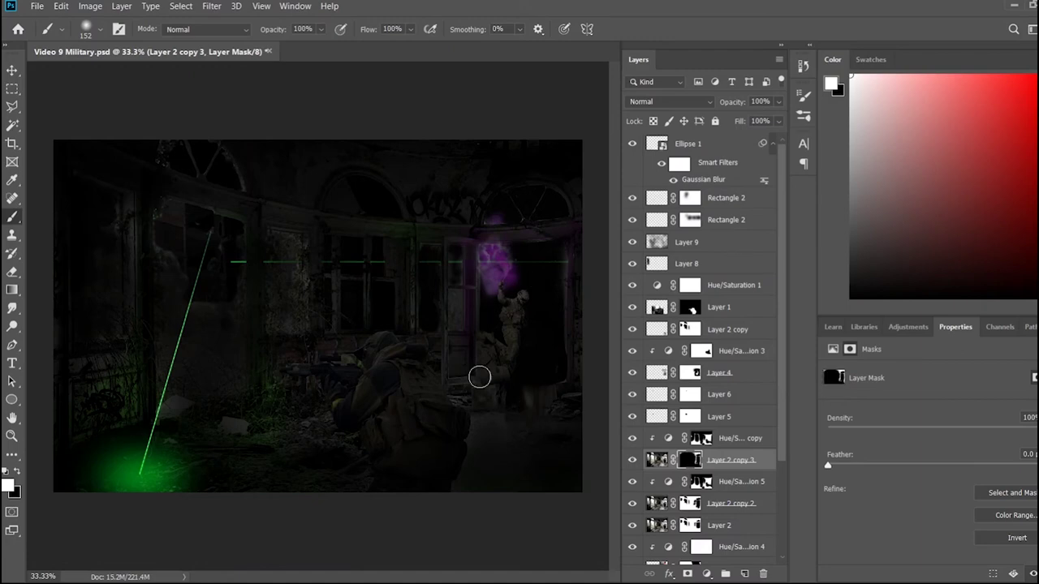
key(alt+])
drag(503, 233, 529, 397)
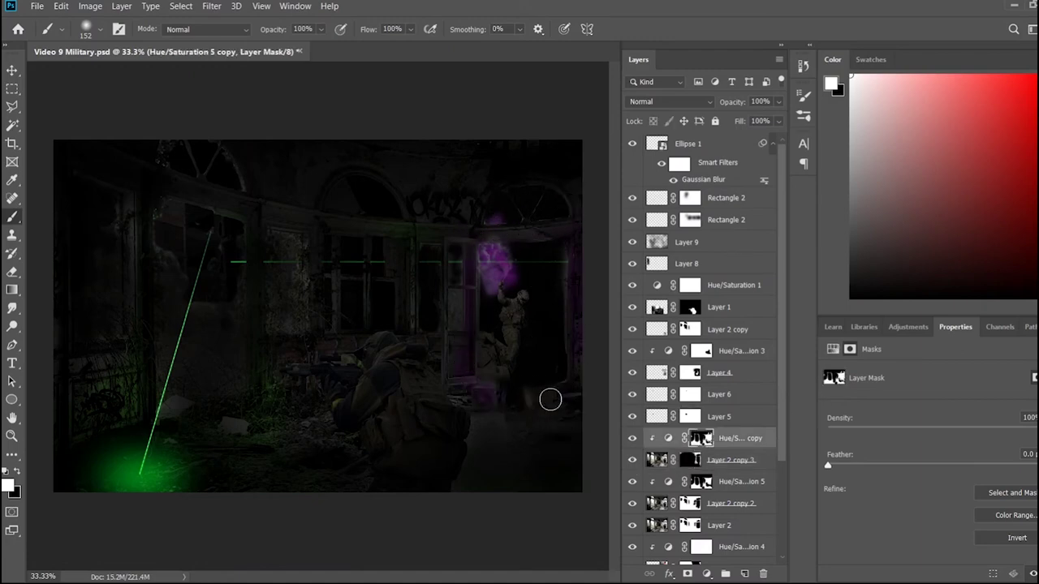
key(v)
click(492, 523)
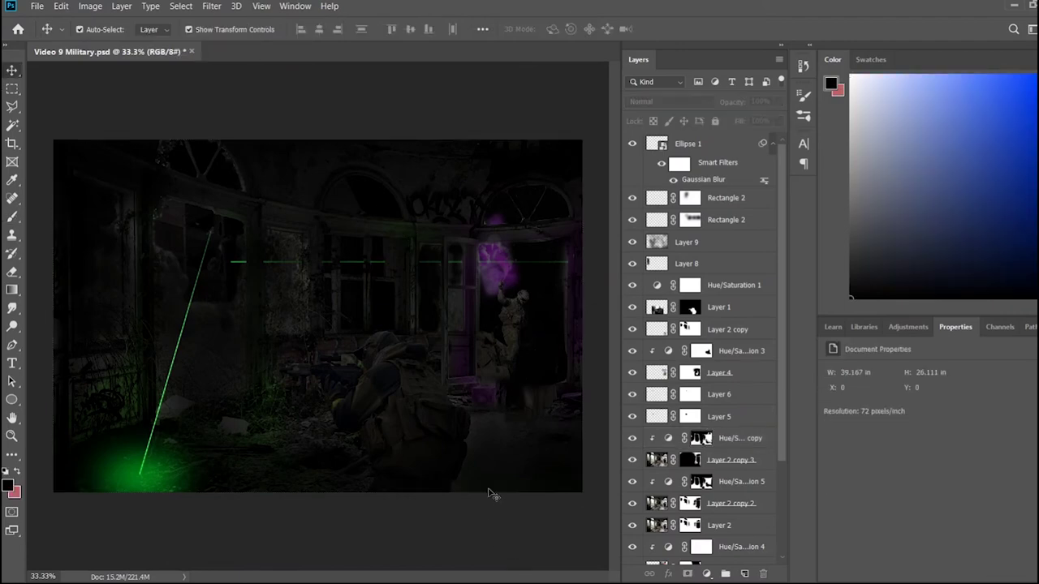
Zoom in on the laser source, add a new Layer 11 on top, and pick a bright green
key(ctrl+plus)
key(ctrl+plus)
drag(192, 190, 571, 274)
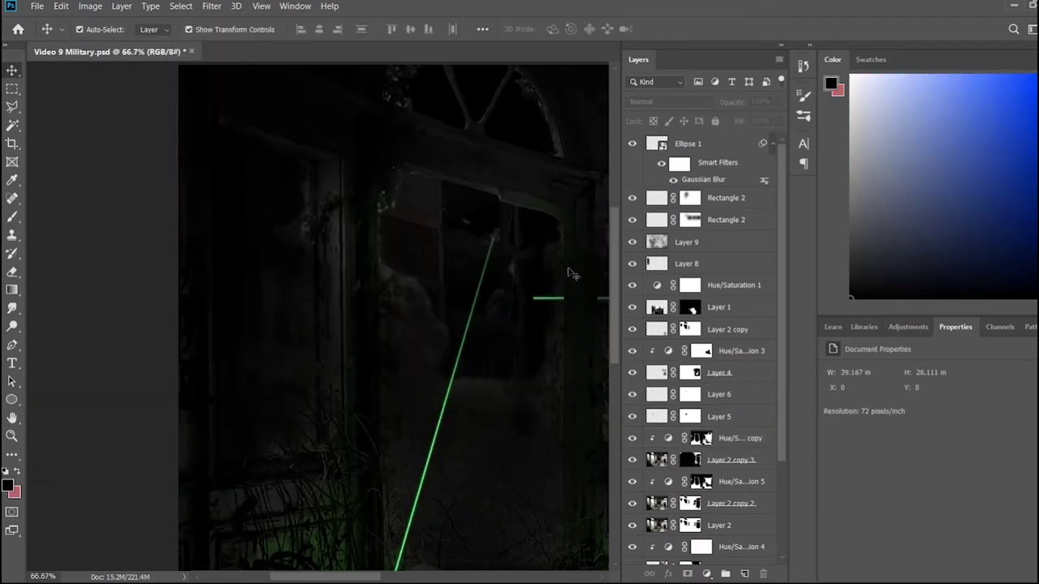
key(ctrl+plus)
key(ctrl+plus)
key(ctrl+plus)
key(ctrl+plus)
key(ctrl+plus)
click(568, 314)
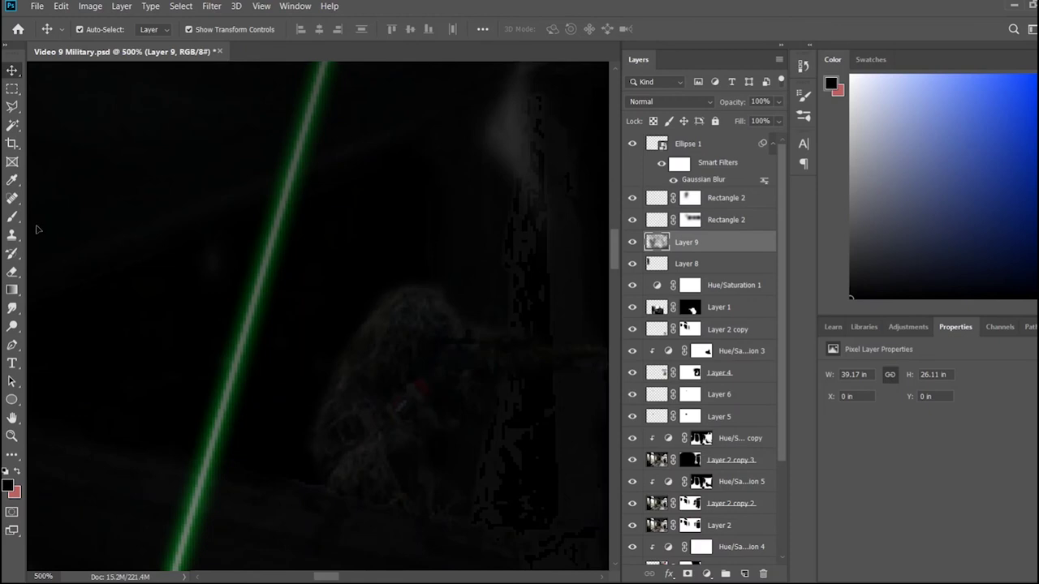
click(744, 574)
key(b)
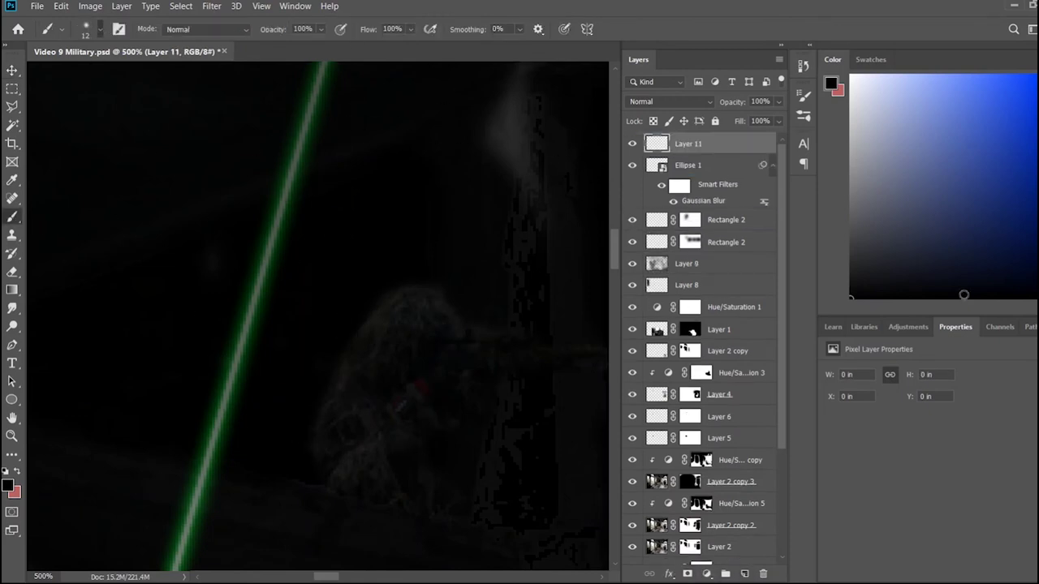
click(1035, 225)
click(1002, 104)
Paint faint green light at 4% opacity along the soldier's hood edge
key(1)
key(9)
click(357, 358)
drag(357, 358, 375, 329)
key(0)
key(4)
mouse_move(340, 397)
mouse_down()
mouse_move(355, 371)
mouse_move(341, 434)
mouse_up()
scroll(341, 433, up, 3)
scroll(420, 343, up, 2)
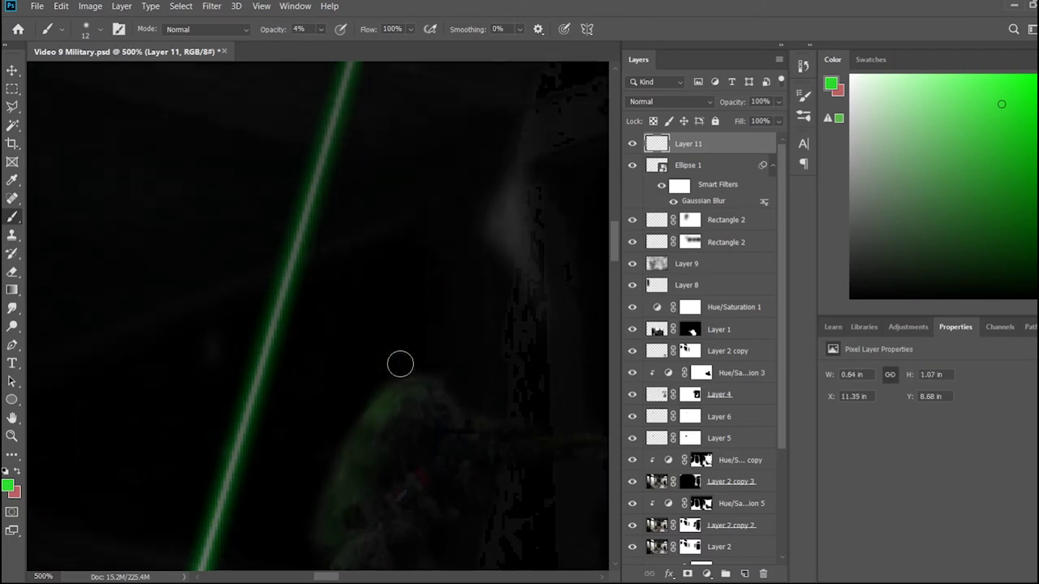
scroll(400, 364, down, 4)
Extend the faint green glow down the figure, across the window frame, and near the laser source
mouse_move(379, 322)
mouse_down()
mouse_move(409, 385)
mouse_move(301, 378)
mouse_move(466, 376)
mouse_up()
scroll(466, 376, up, 2)
drag(424, 236, 459, 488)
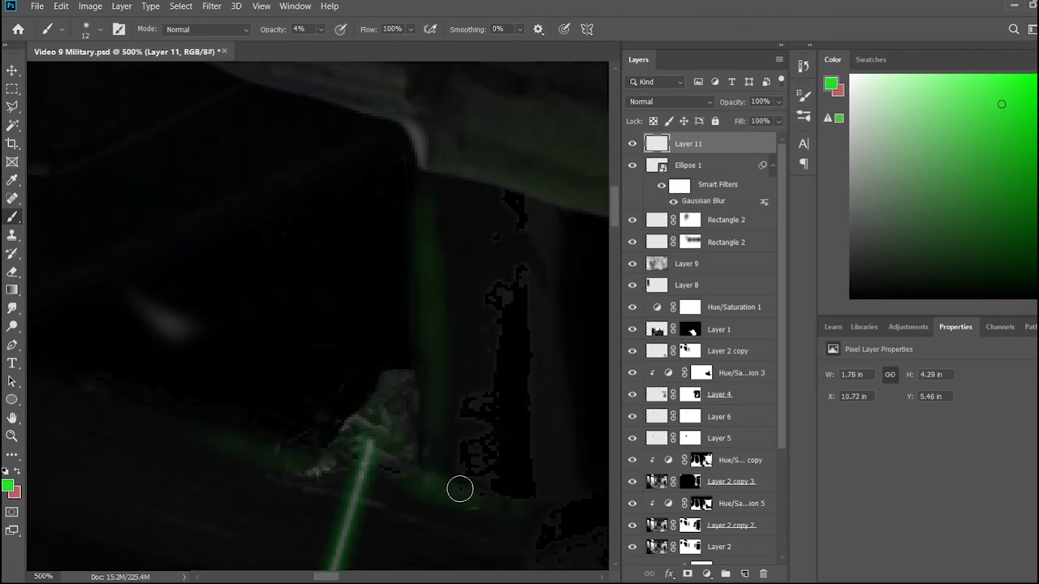
scroll(460, 488, up, 1)
drag(408, 172, 285, 327)
scroll(285, 327, down, 3)
scroll(372, 490, up, 2)
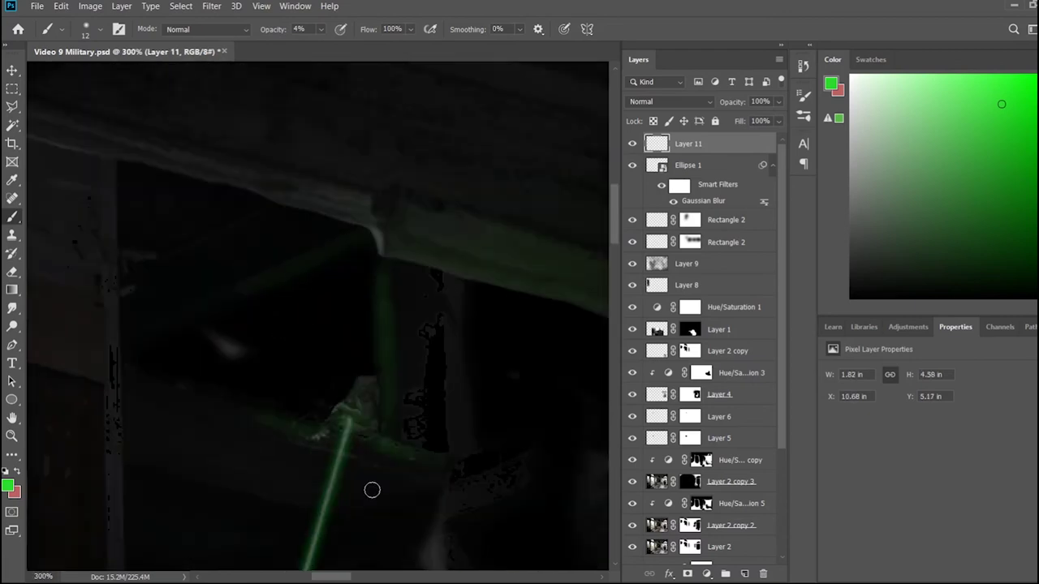
scroll(371, 491, down, 4)
drag(482, 466, 511, 431)
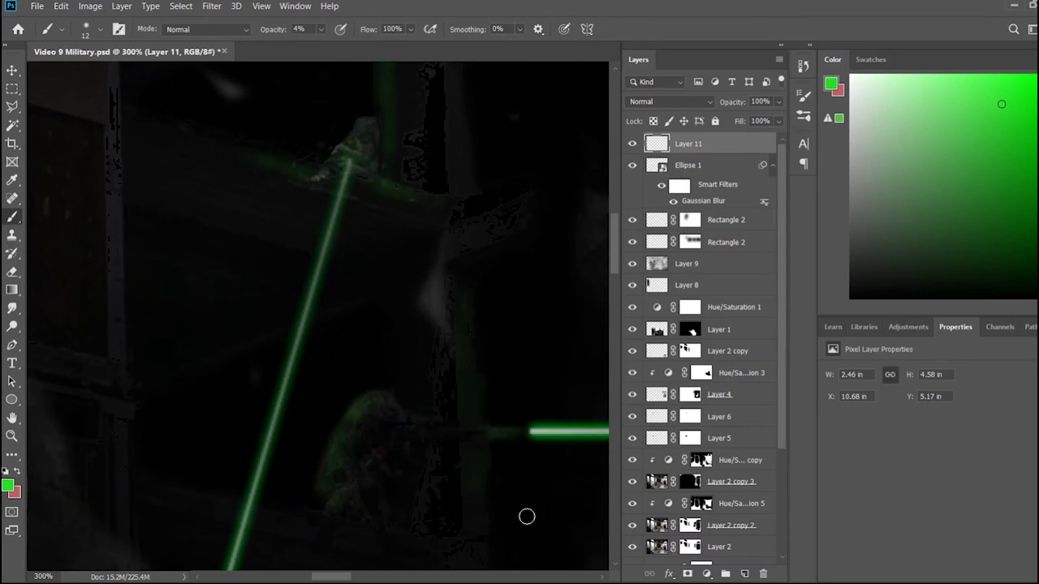
scroll(417, 399, down, 1)
scroll(473, 519, down, 2)
scroll(259, 450, down, 6)
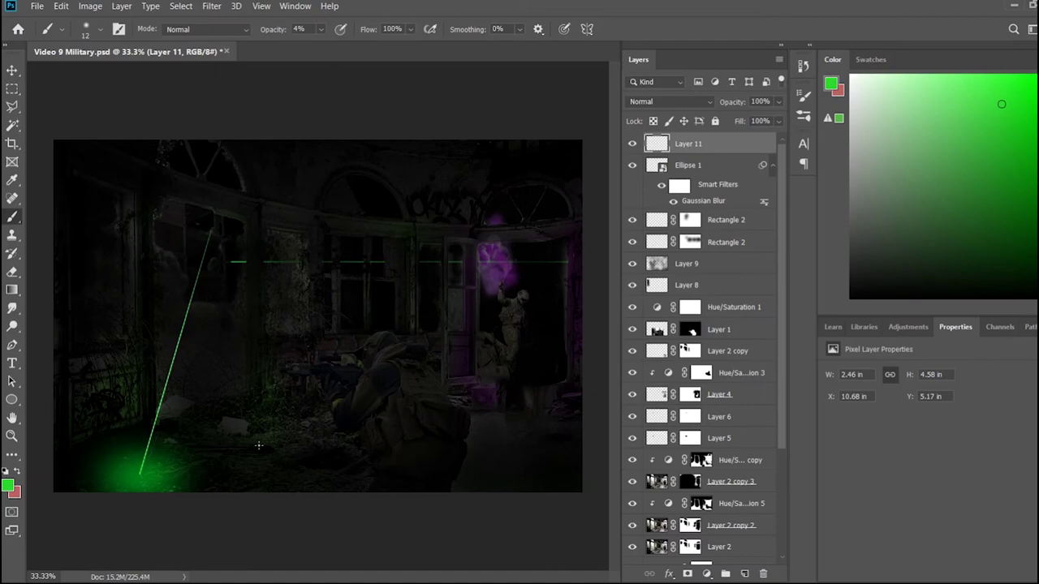
key(v)
click(559, 501)
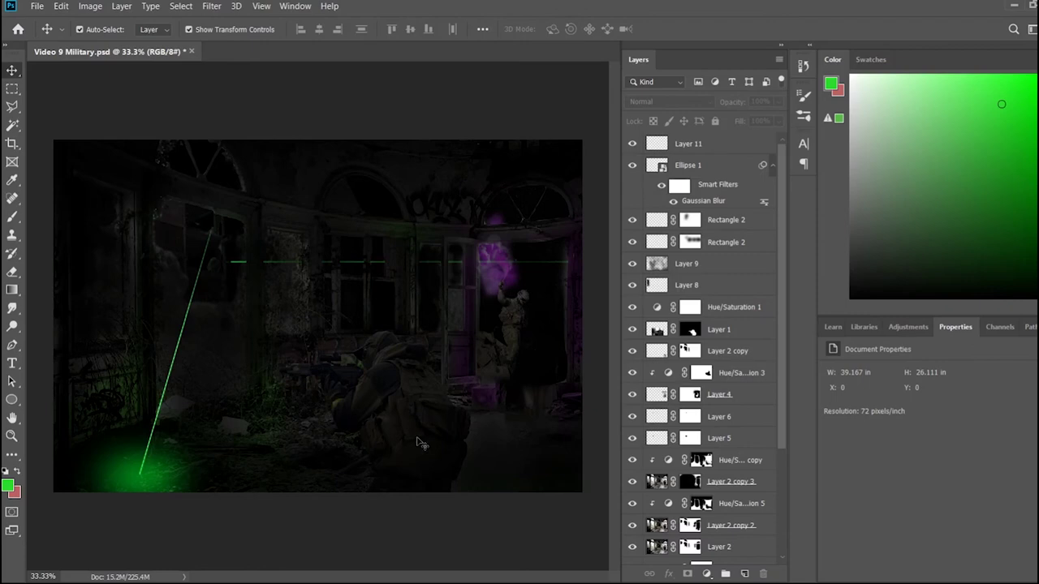
Toggle Layer 9's visibility to compare, leaving it hidden
click(633, 264)
click(632, 264)
click(632, 264)
click(633, 264)
click(686, 264)
scroll(723, 472, down, 3)
scroll(723, 473, up, 3)
click(633, 266)
scroll(710, 517, down, 3)
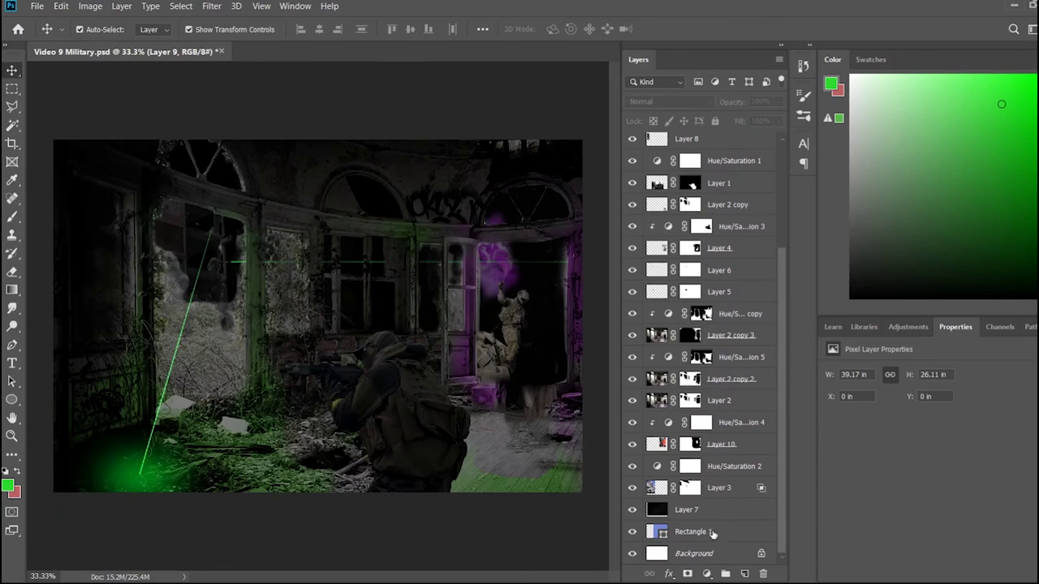
scroll(730, 357, up, 1)
click(632, 161)
click(632, 161)
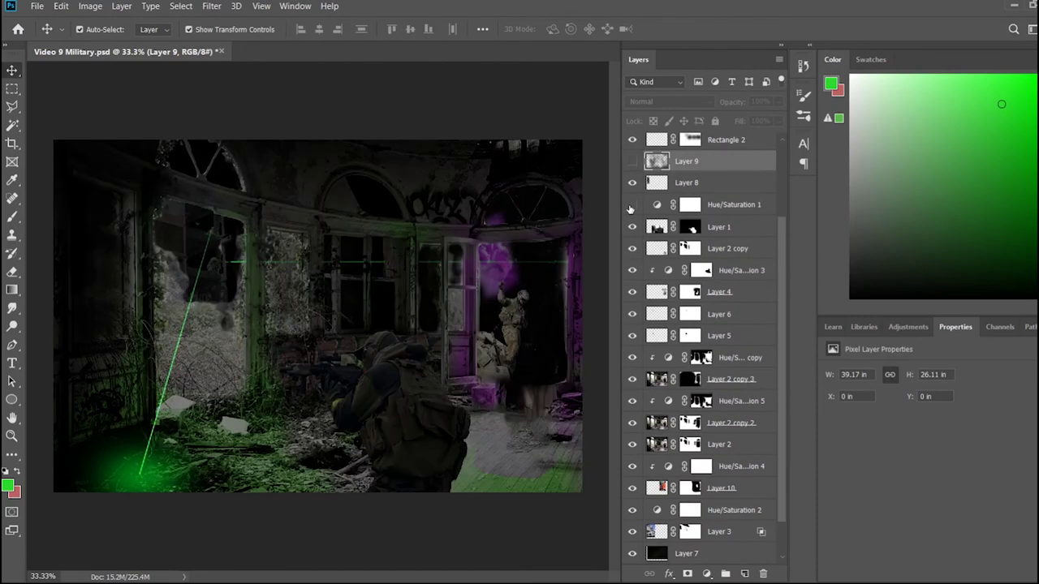
Duplicate the crouching soldier layer and add a colorized green Hue/Saturation adjustment
click(718, 226)
click(908, 326)
key(ctrl+j)
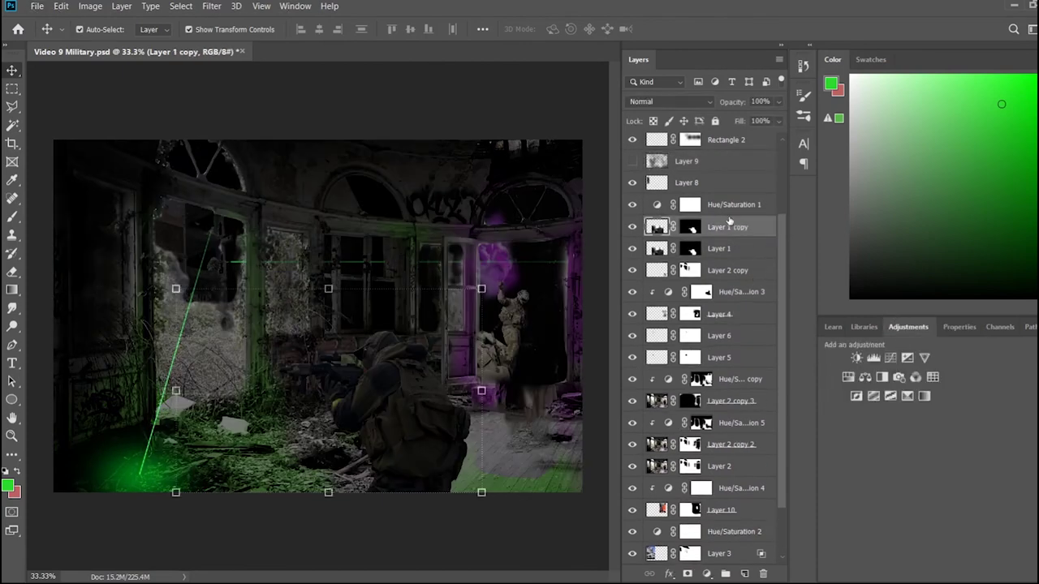
click(843, 381)
click(897, 500)
click(904, 425)
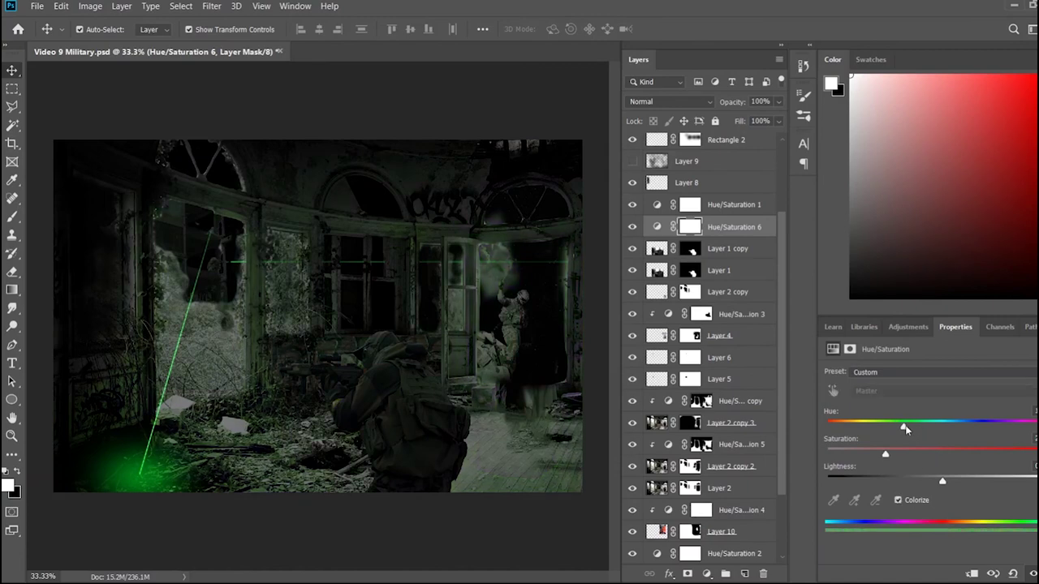
Clip the green tint to Layer 1 copy and paint its mask black to hide part of it
alt+click(702, 238)
click(702, 229)
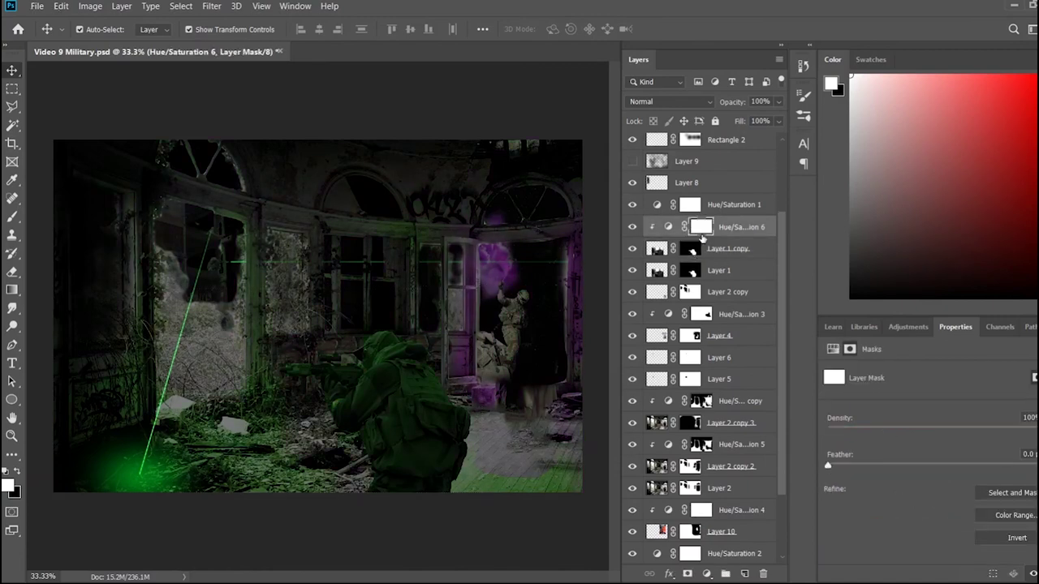
click(12, 217)
key(x)
key(8)
key(8)
mouse_move(436, 409)
mouse_down()
mouse_move(457, 434)
mouse_move(412, 482)
mouse_move(341, 373)
mouse_move(379, 359)
mouse_move(399, 466)
mouse_move(394, 399)
mouse_move(426, 480)
mouse_move(425, 364)
mouse_move(470, 439)
mouse_move(475, 378)
mouse_move(550, 465)
mouse_up()
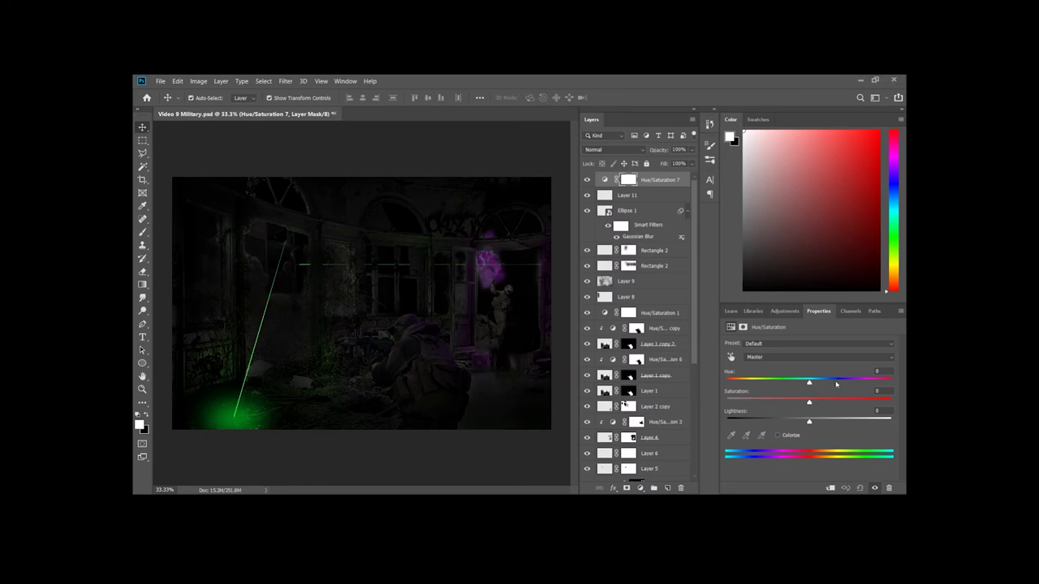
Adjust the top Hue/Saturation 7 to saturation +49 and lightness -15, keeping the laser green
drag(809, 382, 708, 394)
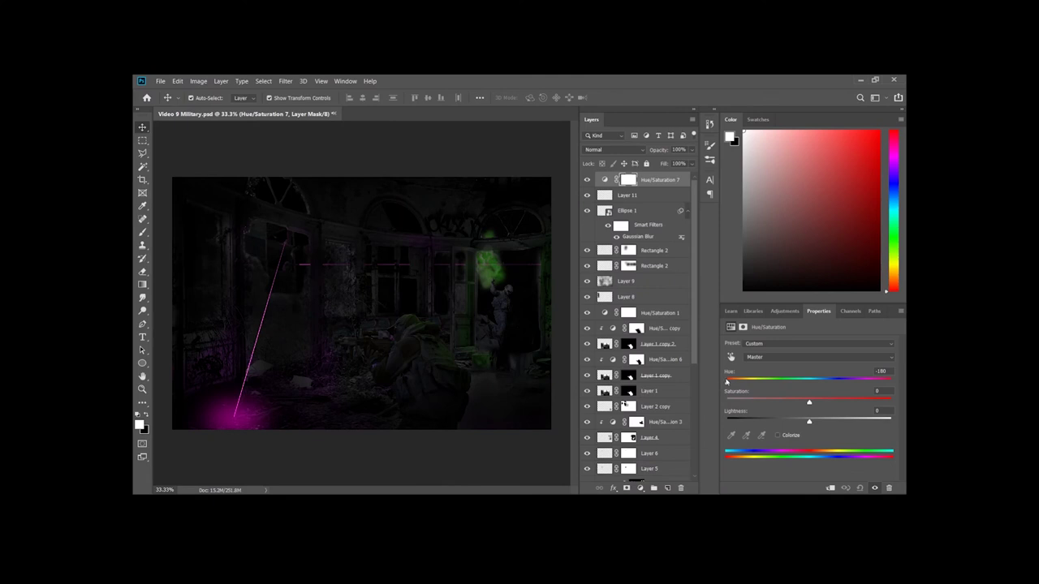
mouse_move(719, 382)
mouse_down()
mouse_move(891, 380)
mouse_move(811, 391)
mouse_move(849, 398)
mouse_move(797, 424)
mouse_up()
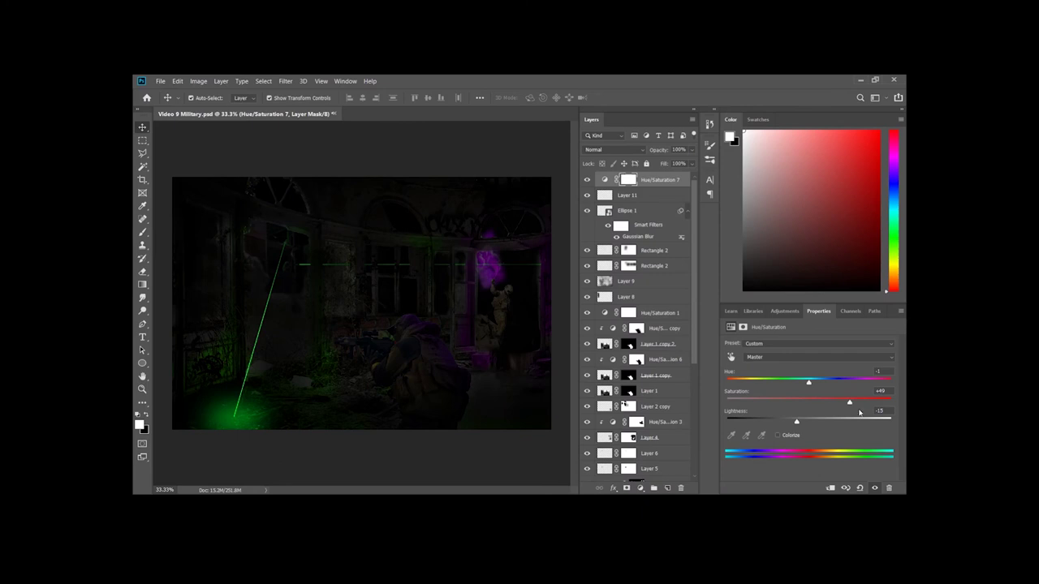
Set the Hue/Saturation 7 Hue to about +72, turning the laser blue and the flare red
mouse_move(806, 384)
mouse_down()
mouse_move(855, 373)
mouse_move(751, 397)
mouse_up()
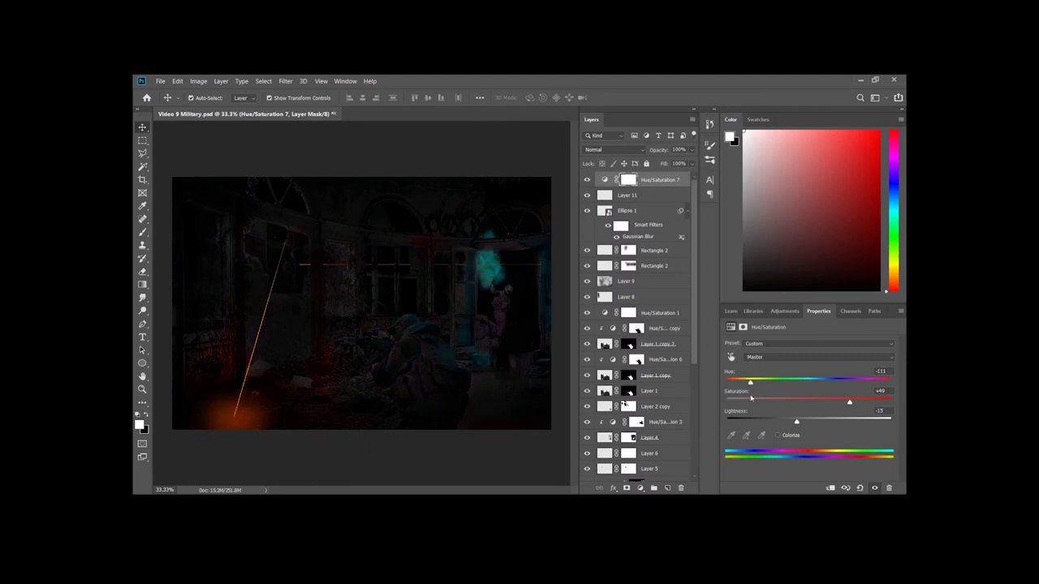
mouse_move(750, 397)
mouse_down()
mouse_move(714, 406)
mouse_move(784, 378)
mouse_move(845, 378)
mouse_up()
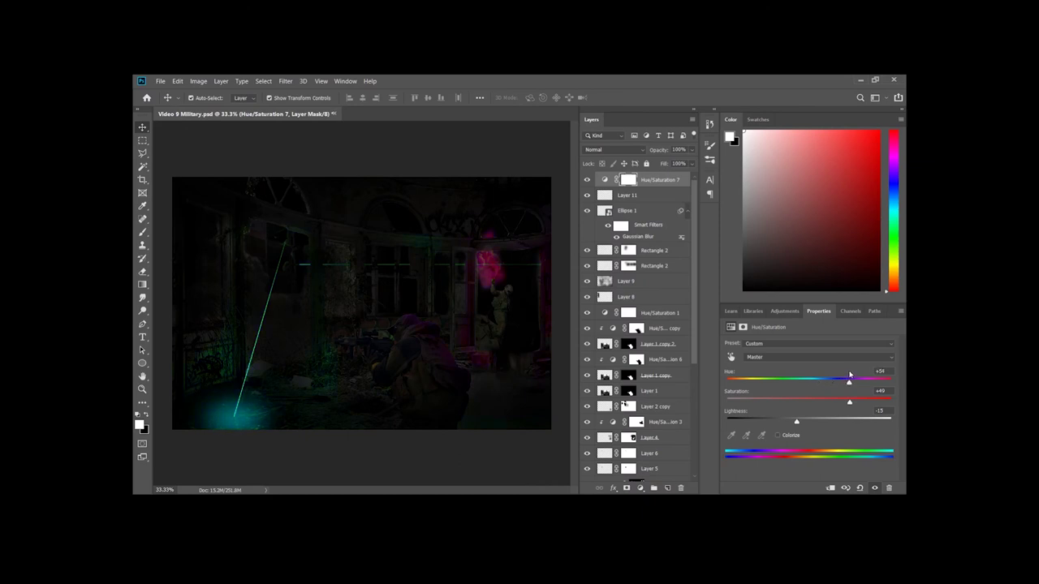
drag(852, 373, 856, 372)
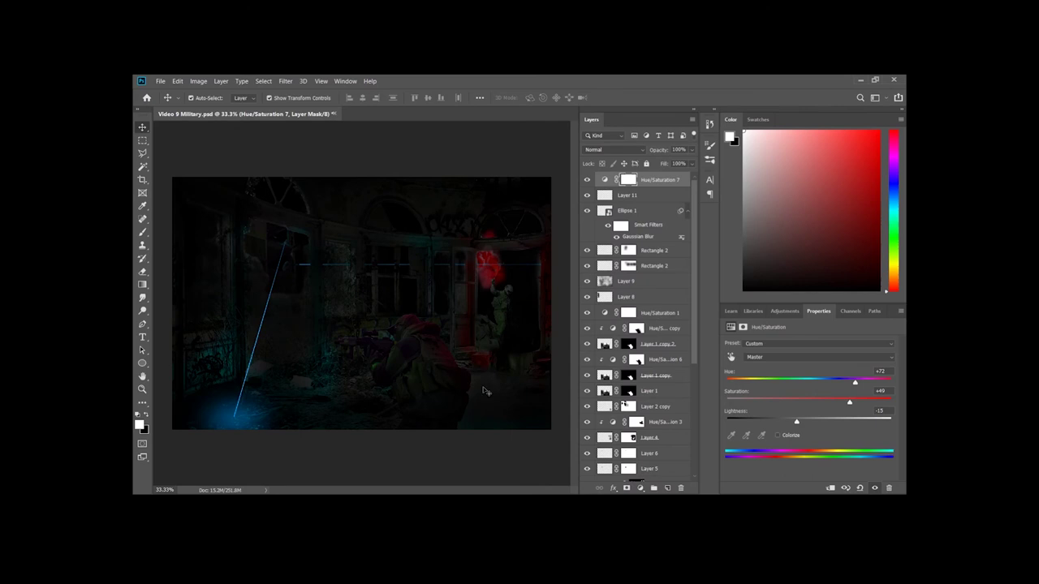
click(347, 154)
Target Layer 1 copy 2's mask with the Brush set to paint black
scroll(625, 341, down, 5)
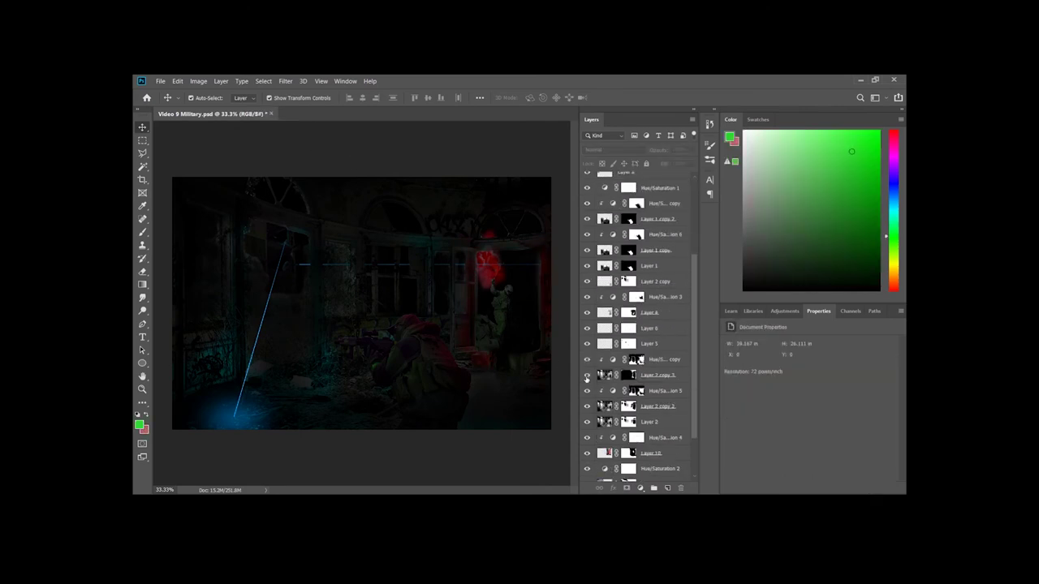
click(615, 395)
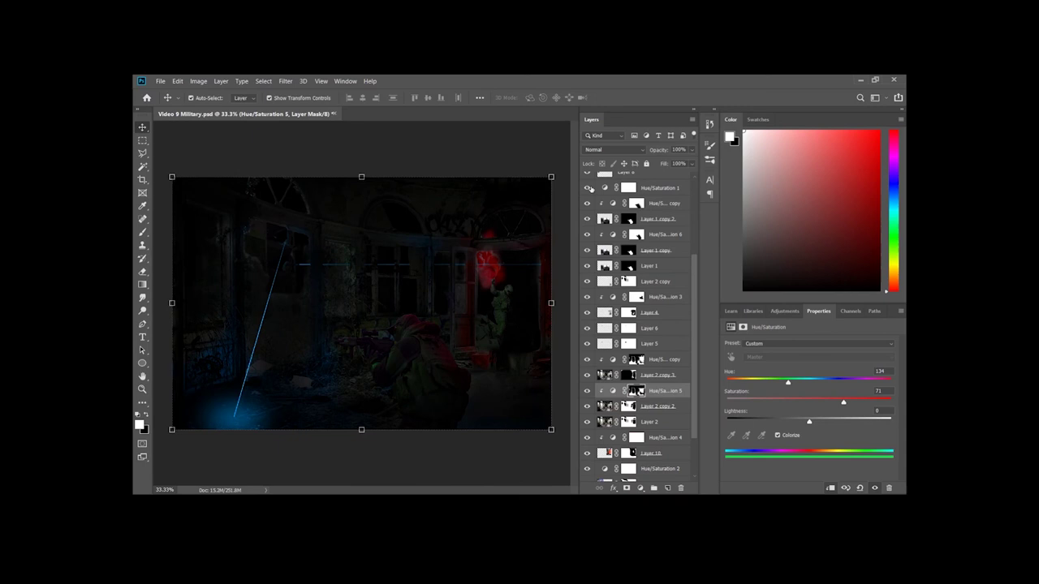
scroll(590, 188, up, 2)
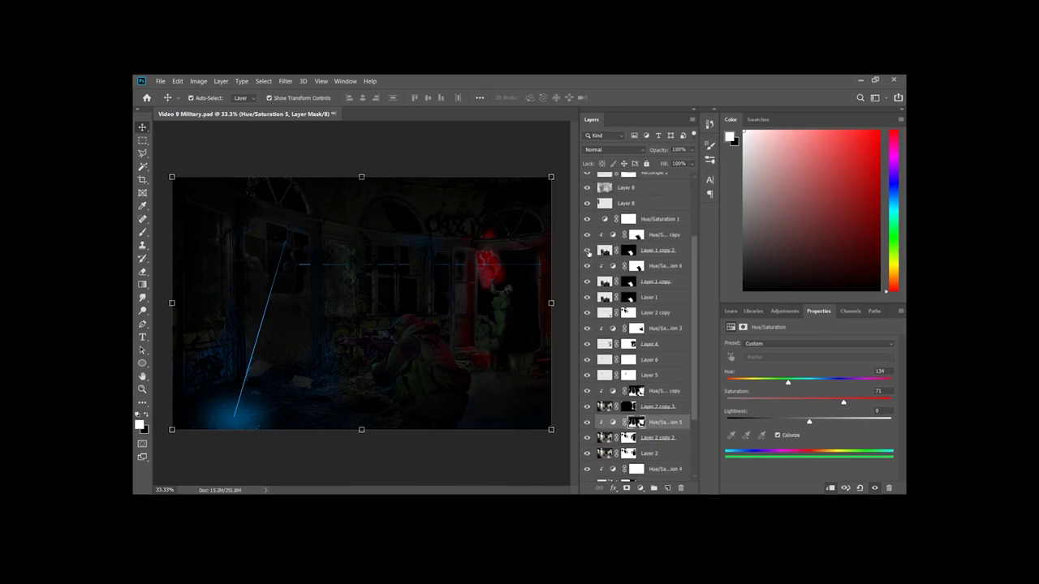
click(633, 251)
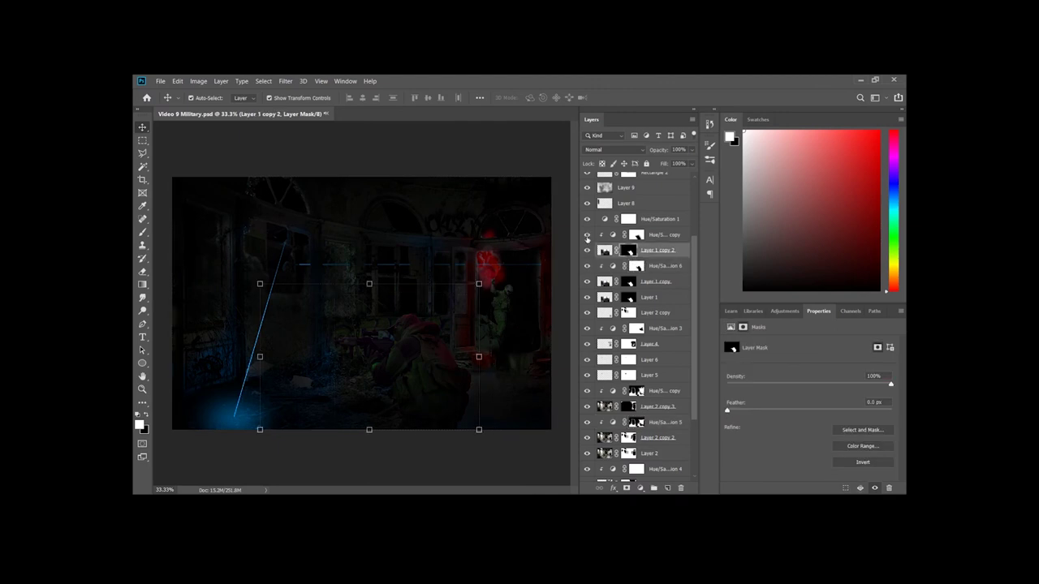
key(b)
key(x)
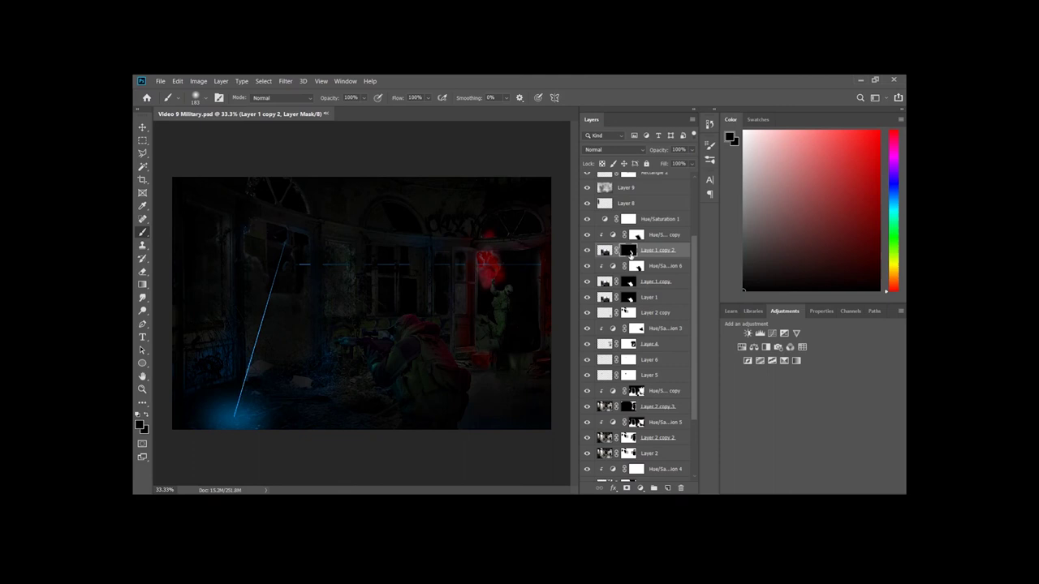
Duplicate Layer 4 and reorder it and its copy around Hue/Saturation 3
click(626, 188)
key(ctrl+t)
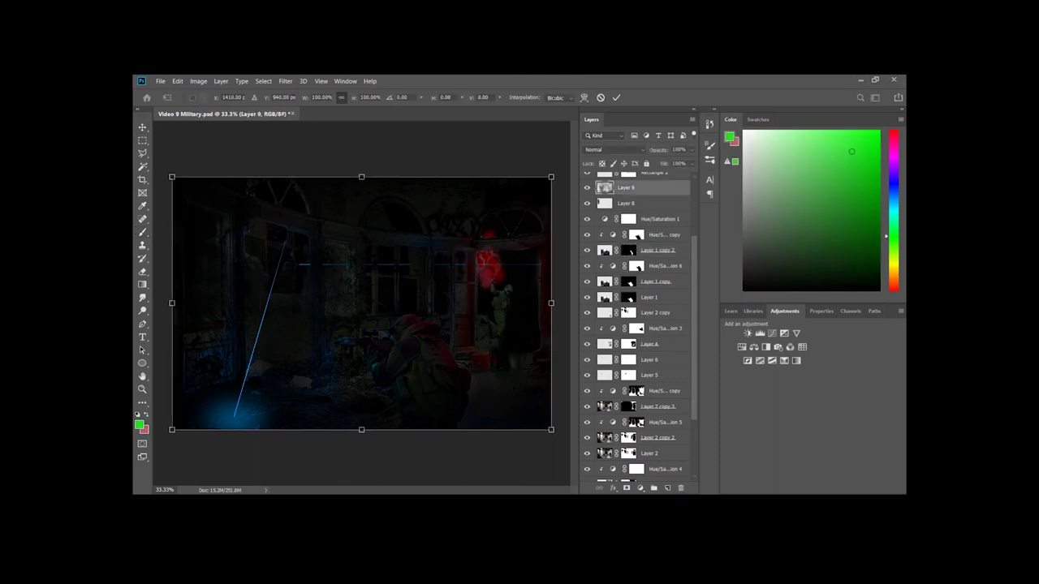
key(Escape)
scroll(619, 394, down, 3)
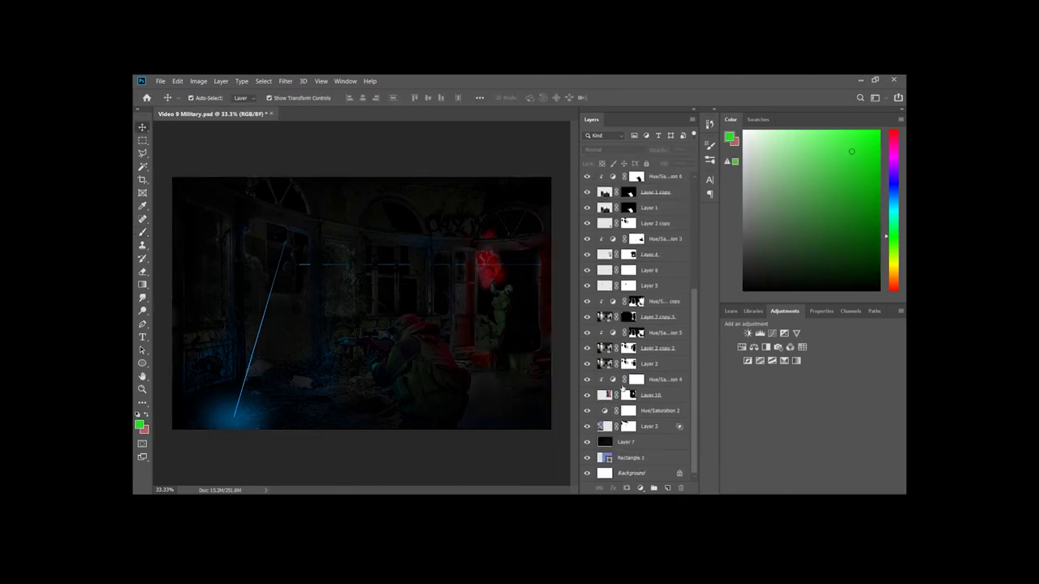
click(602, 255)
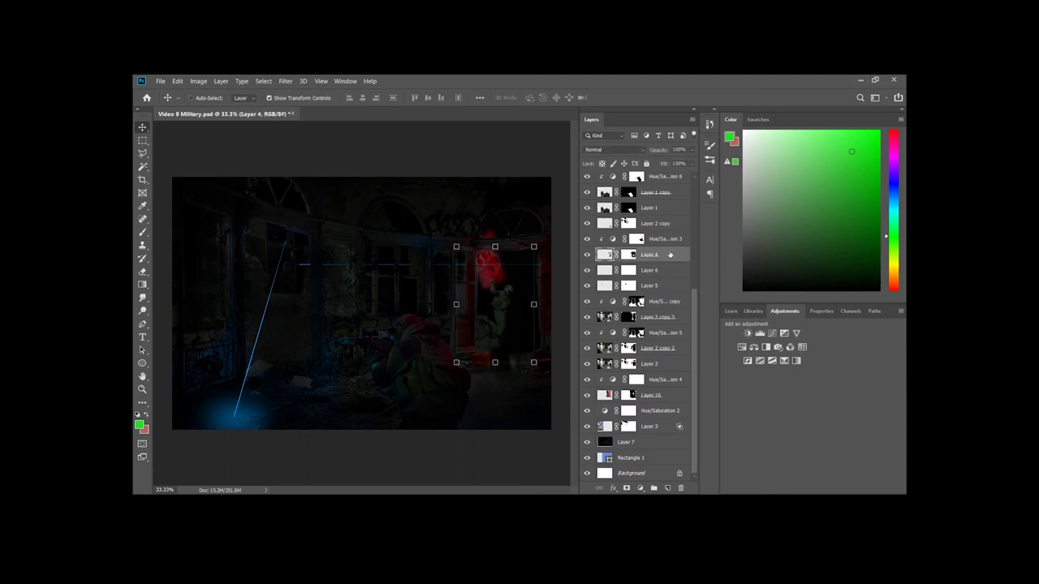
key(ctrl+j)
drag(602, 254, 602, 240)
key(ctrl+bracketleft)
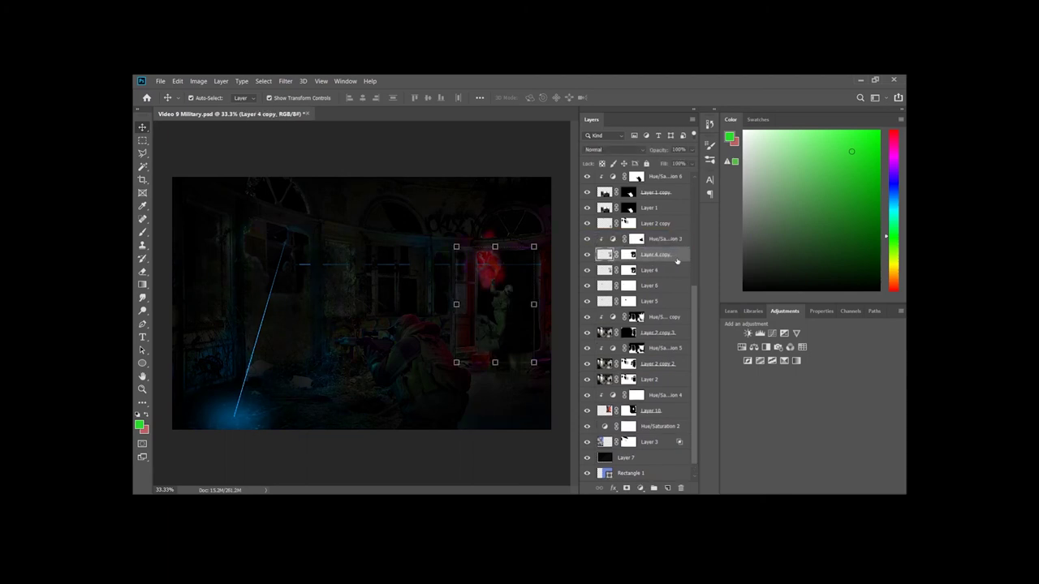
key(alt+bracketleft)
drag(684, 276, 665, 234)
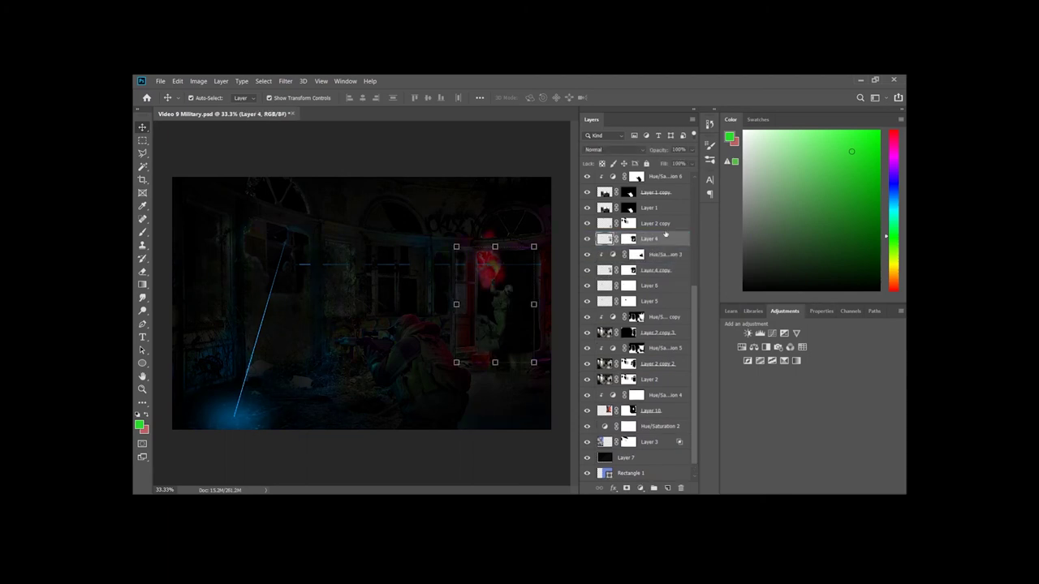
Add a Hue/Saturation layer clipped to Layer 4 at Hue -109, Saturation +84, and paint its mask
click(741, 347)
key(ctrl+alt+g)
drag(809, 380, 808, 379)
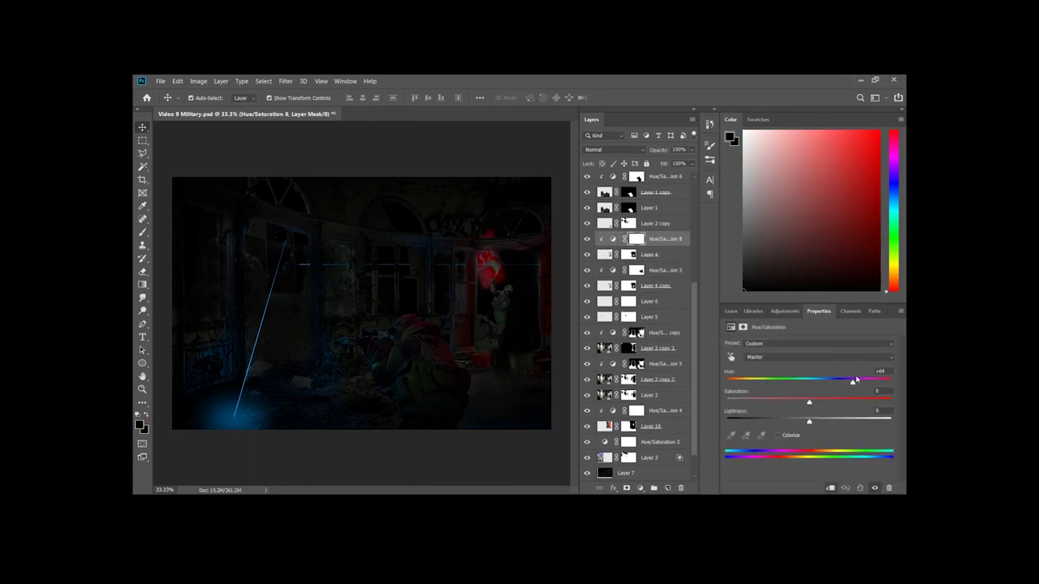
drag(809, 380, 751, 380)
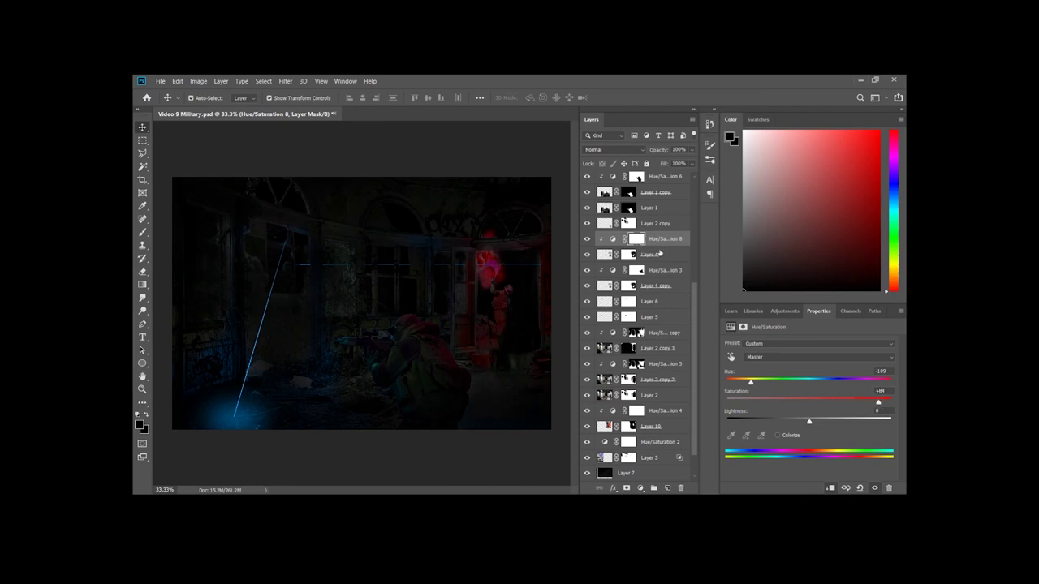
key(b)
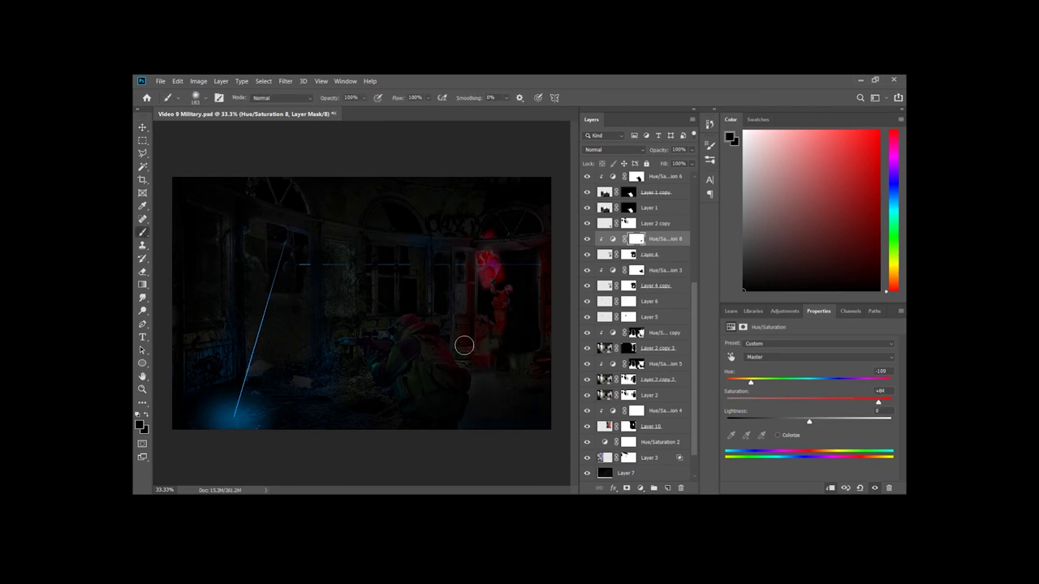
drag(487, 280, 496, 260)
click(629, 254)
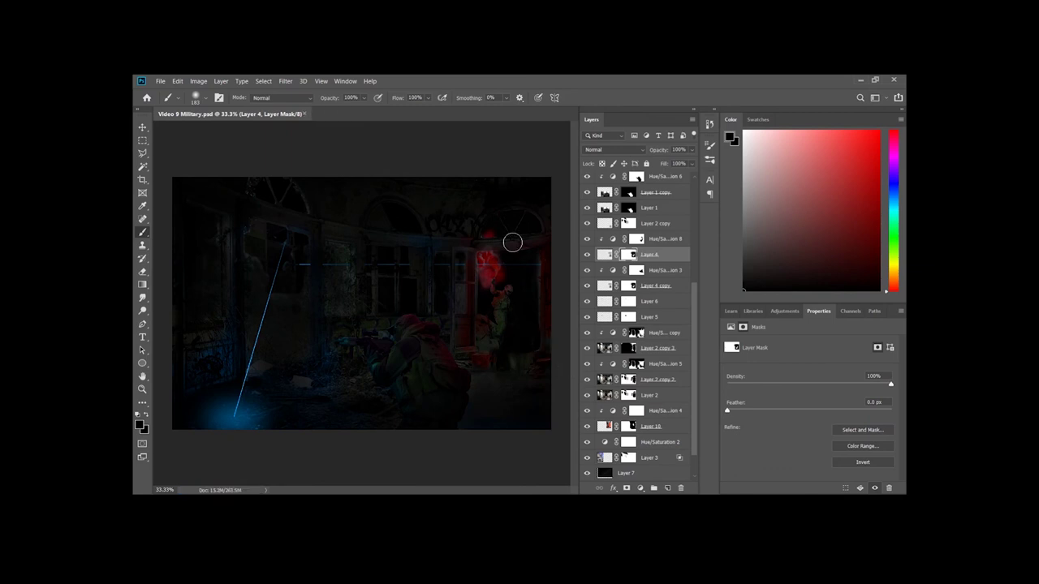
Zoom to the doorway and paint Layer 10's mask over the red flare with a size 58 brush
key(ctrl+plus)
drag(426, 398, 251, 398)
click(625, 427)
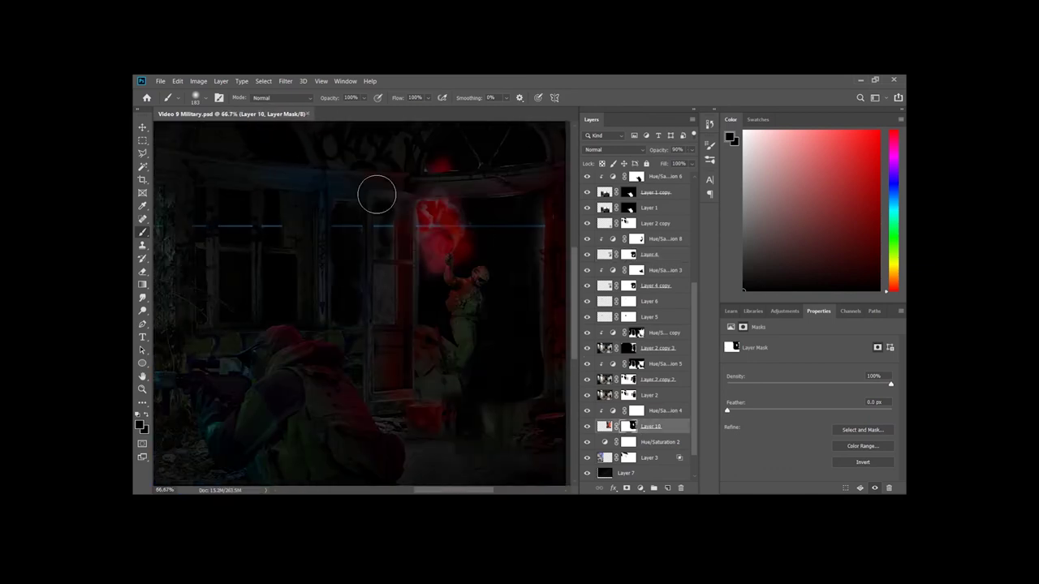
key(bracketleft)
key(bracketleft)
key(bracketleft)
click(438, 191)
Make a small rectangular selection near the doorway top, then zoom back out to 33.3%
key(m)
drag(423, 182, 462, 195)
key(w)
key(ctrl+minus)
key(ctrl+minus)
key(ctrl+minus)
key(ctrl+plus)
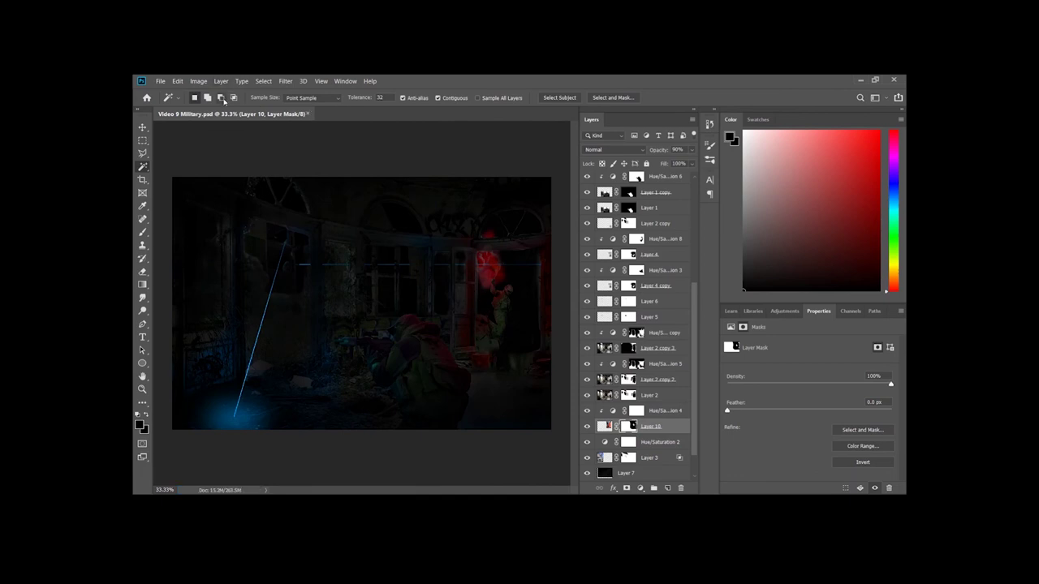
scroll(645, 410, down, 2)
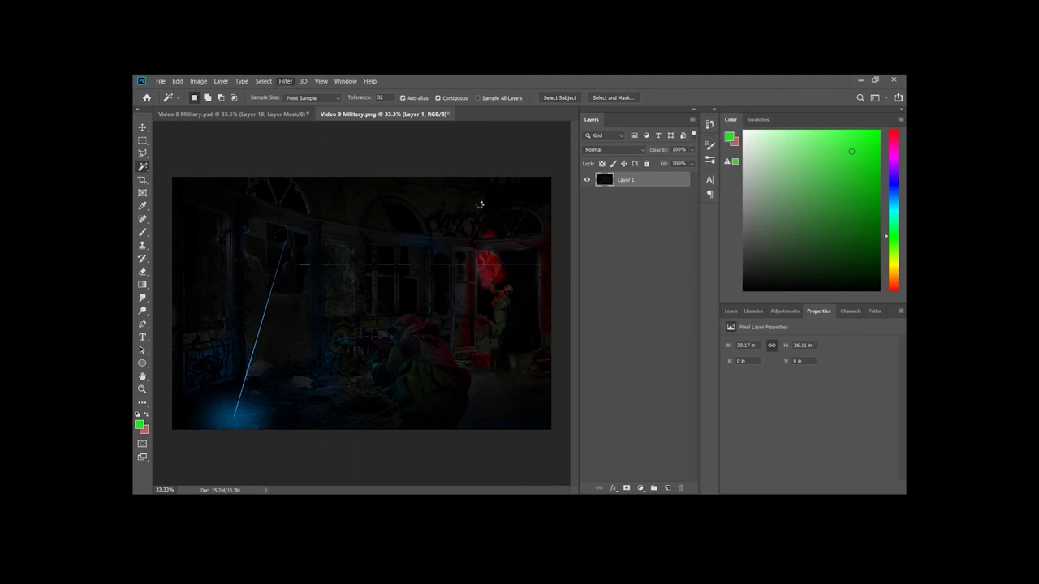
In Camera Raw, adjust Temperature, set Contrast +28, Blacks -6, Vibrance +28, and shift Oranges hue to -43
mouse_move(539, 219)
mouse_down()
mouse_move(555, 218)
mouse_move(529, 218)
mouse_move(542, 231)
mouse_up()
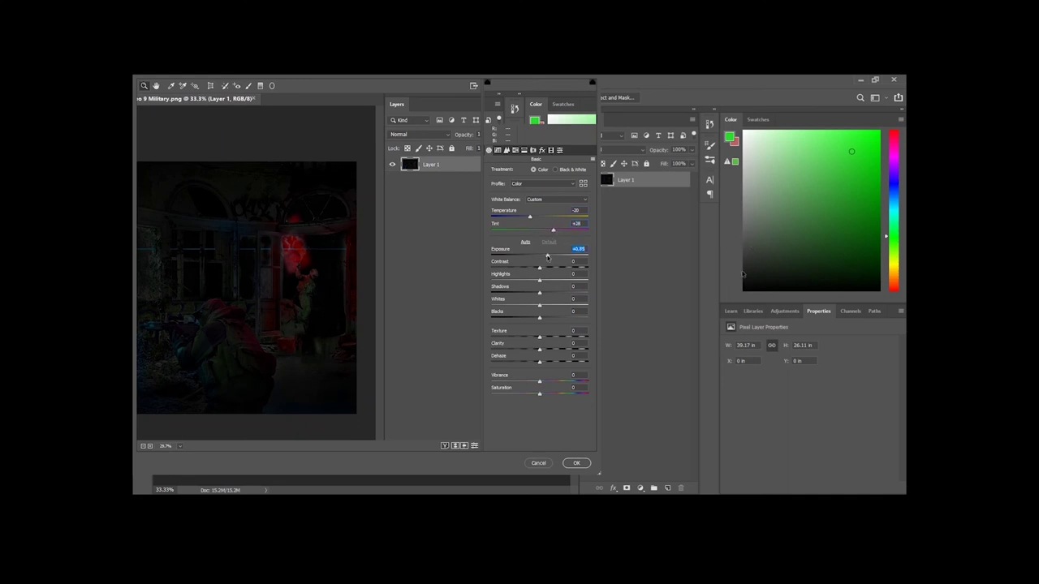
mouse_move(539, 268)
mouse_down()
mouse_move(559, 269)
mouse_move(527, 272)
mouse_move(559, 281)
mouse_move(553, 306)
mouse_up()
drag(538, 317, 536, 318)
mouse_move(540, 382)
mouse_down()
mouse_move(553, 380)
mouse_move(539, 381)
mouse_up()
click(514, 150)
mouse_move(539, 201)
mouse_down()
mouse_move(511, 215)
mouse_move(517, 242)
mouse_move(576, 268)
mouse_move(511, 268)
mouse_move(597, 282)
mouse_up()
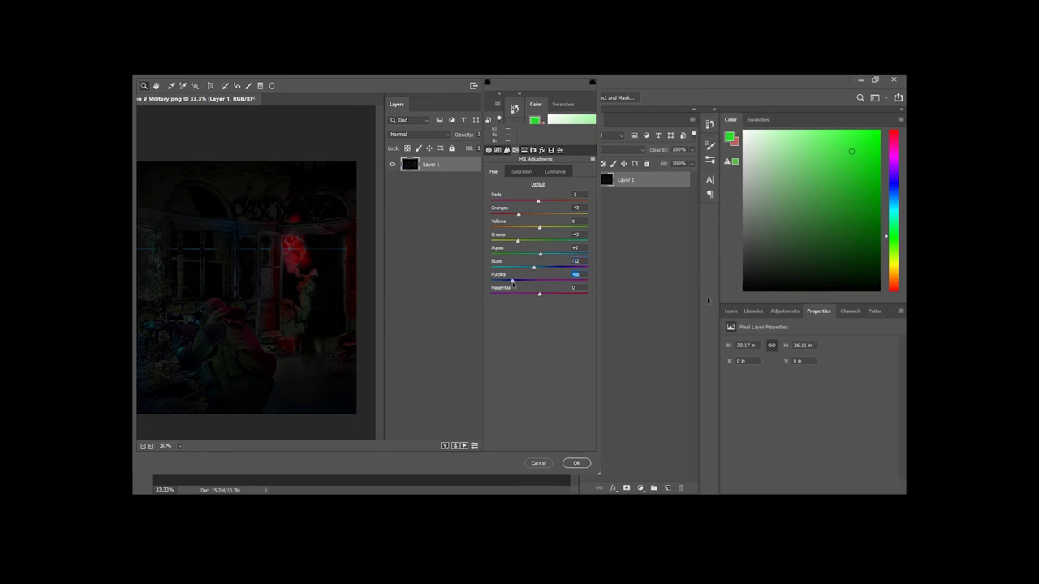